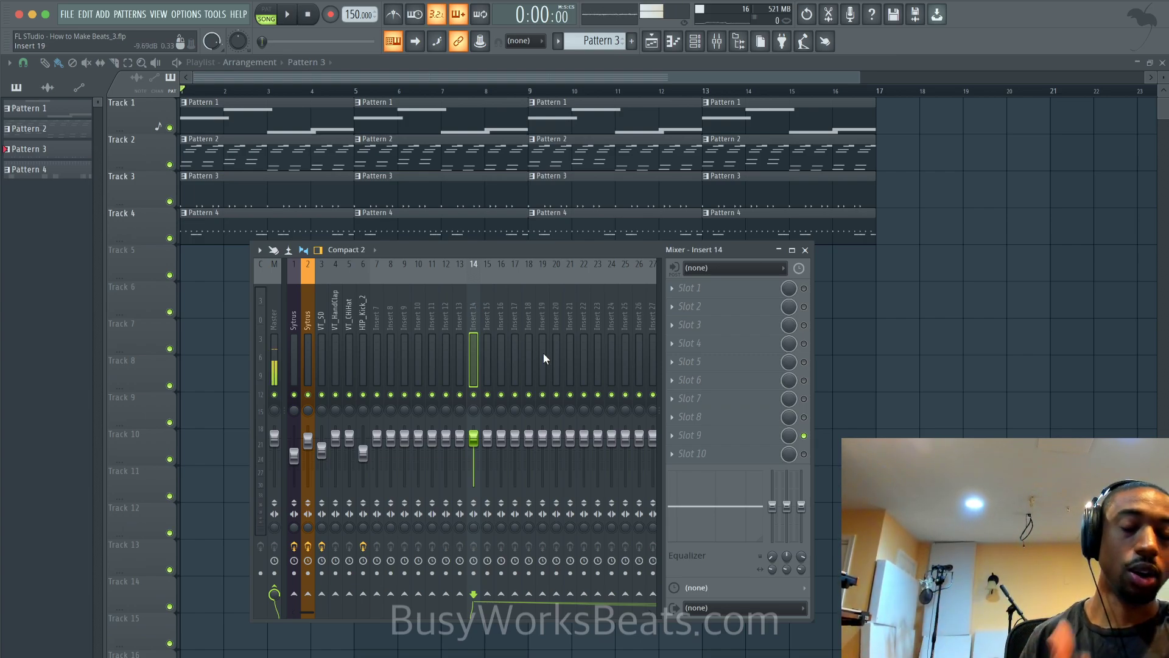
# - Re-enable all ten effect slots on mixer insert 14
pyautogui.rightClick(806, 434)
pyautogui.click(819, 444)
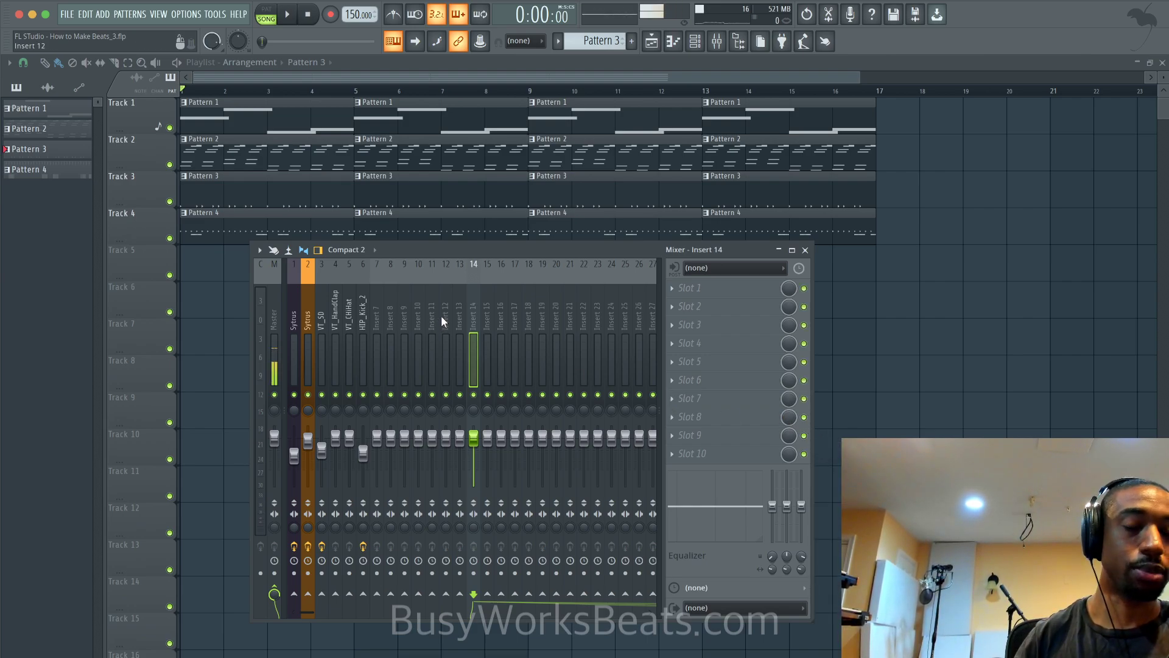
# - Play the song briefly and look through the mixer inserts up to insert 31 and back
pyautogui.press('space')
pyautogui.press('space')
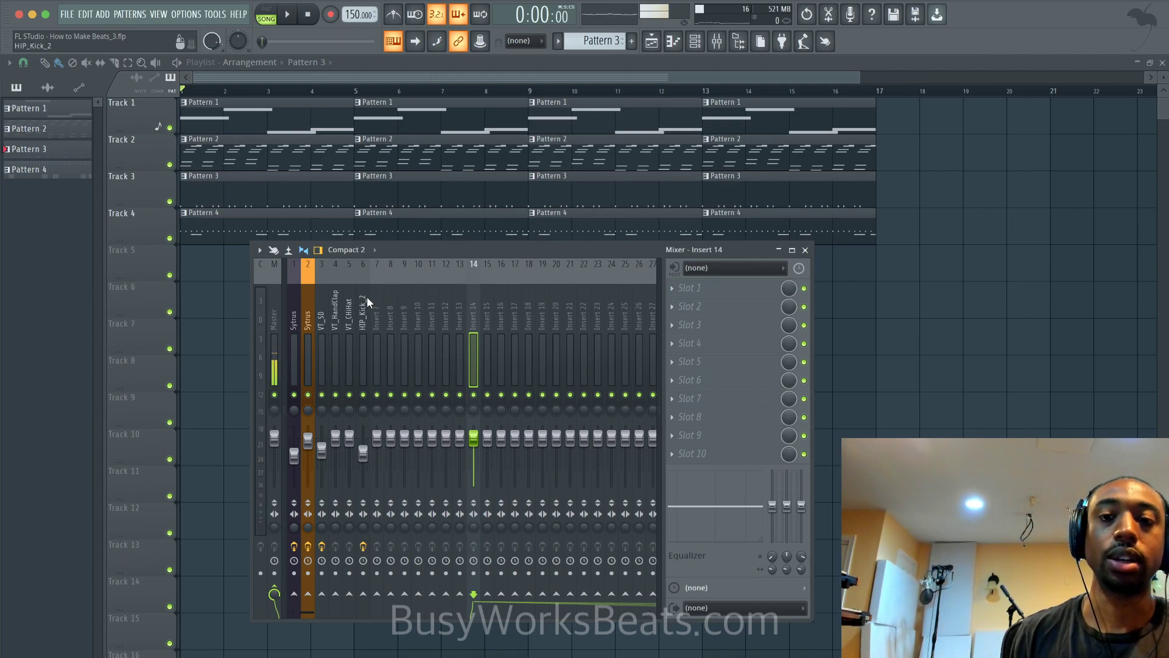
pyautogui.press('space')
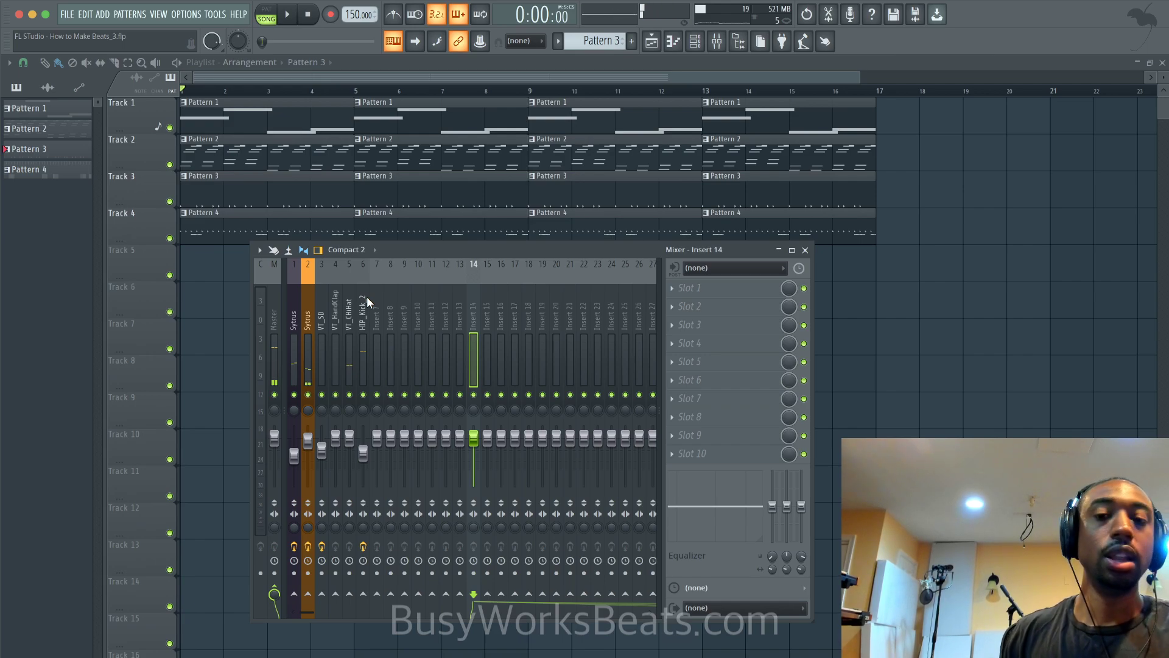
pyautogui.hscroll(4, 471, 324)
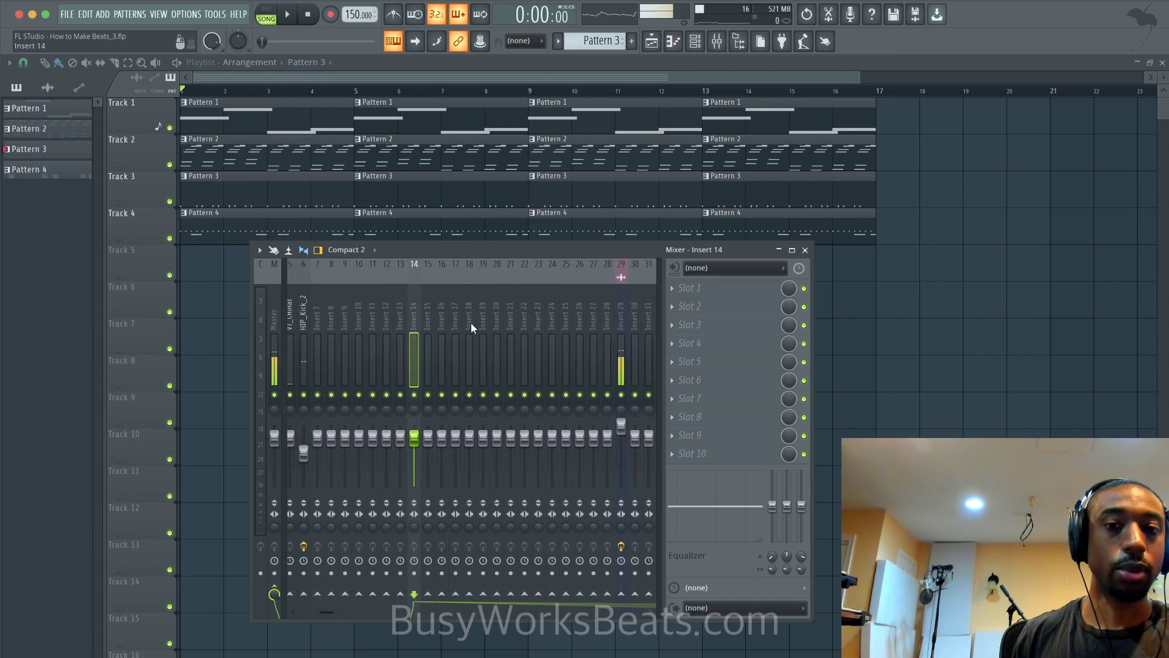
pyautogui.hscroll(-3, 471, 324)
pyautogui.hscroll(-1, 477, 316)
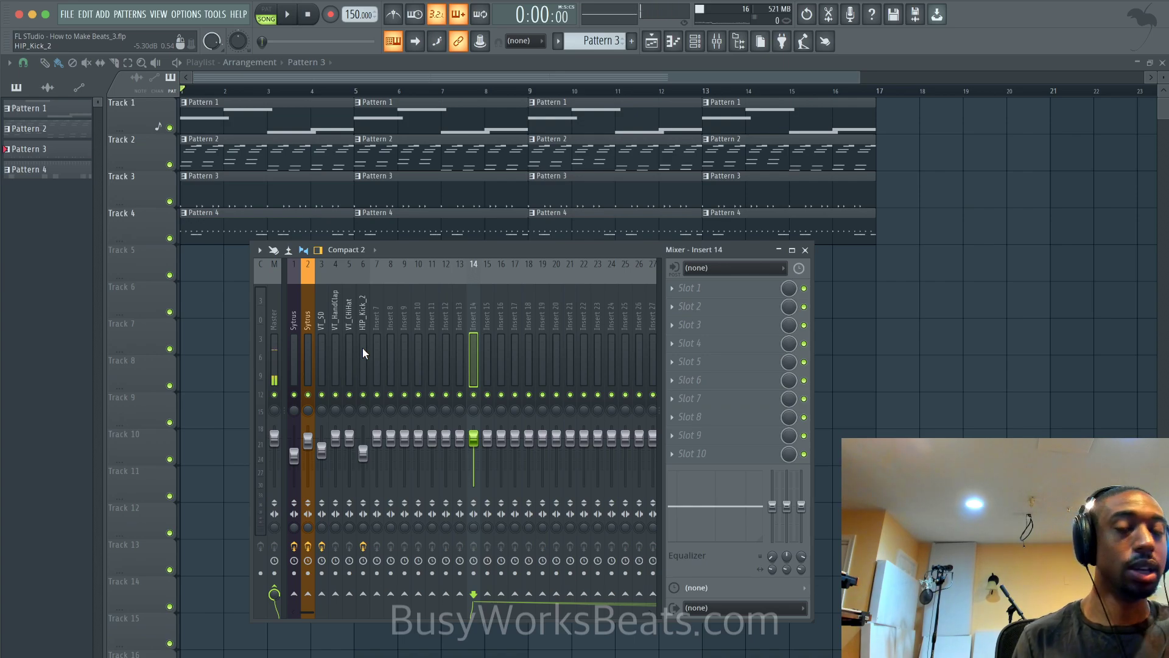
# - Rebalance the track volumes during playback: slightly lower the first Sytrus, snare and VT_CHiHat, set HIP_Kick_2 to about 76% and slightly raise the second Sytrus
pyautogui.press('space')
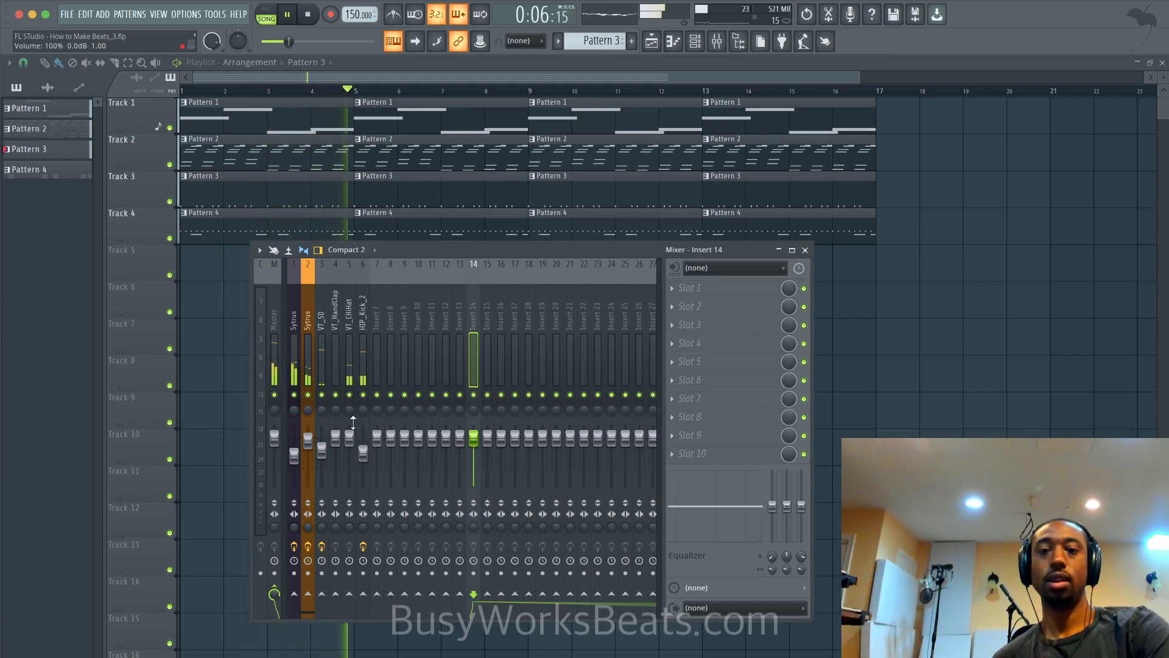
pyautogui.click(349, 457)
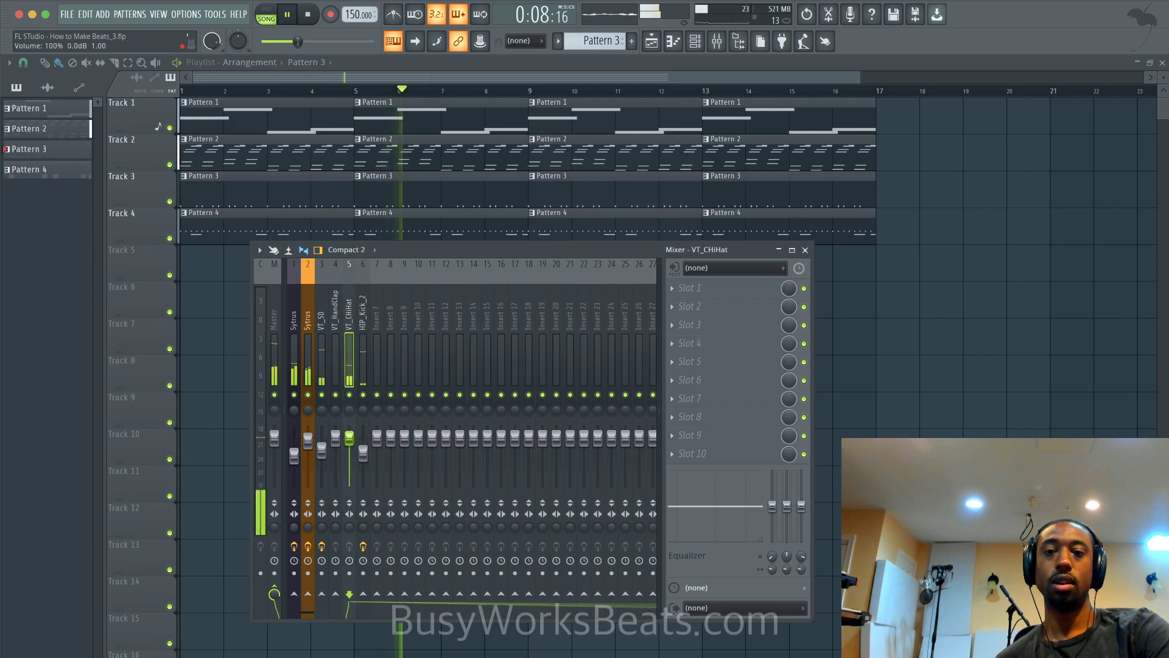
pyautogui.moveTo(294, 455); pyautogui.dragTo(363, 449)
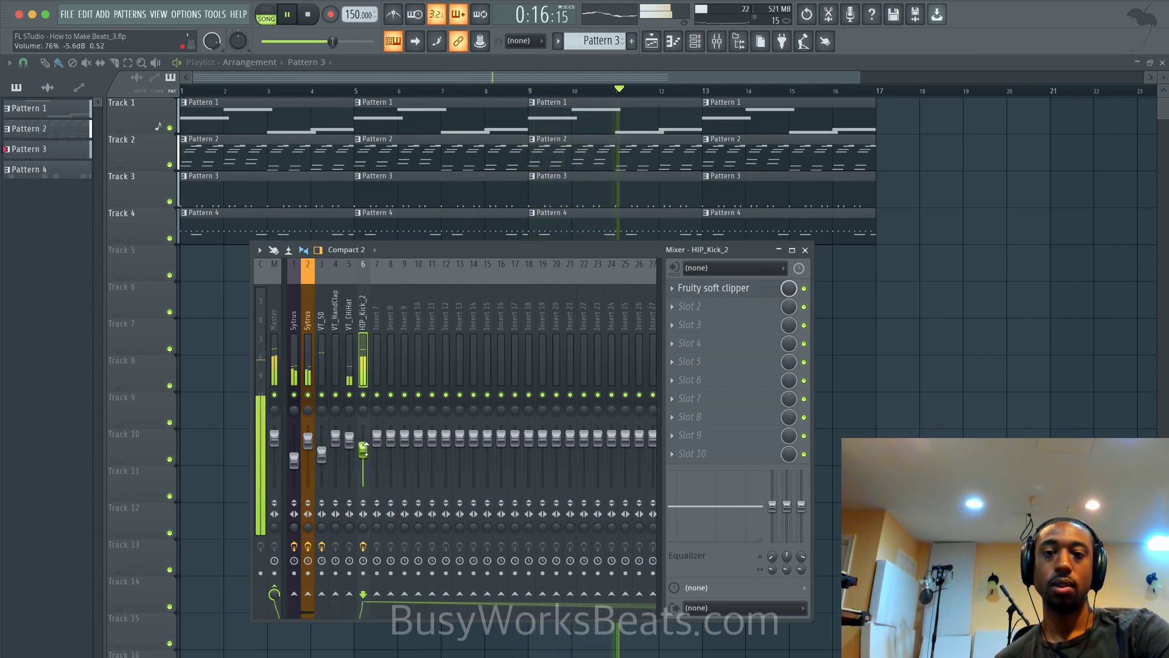
pyautogui.click(308, 439)
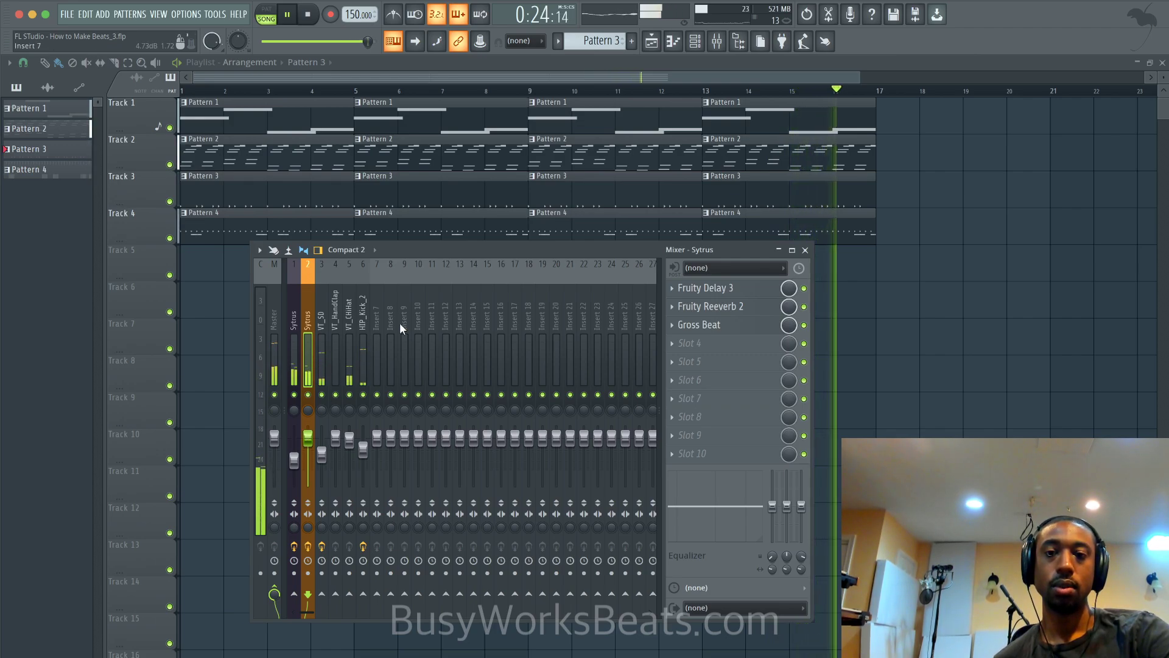
pyautogui.press('space')
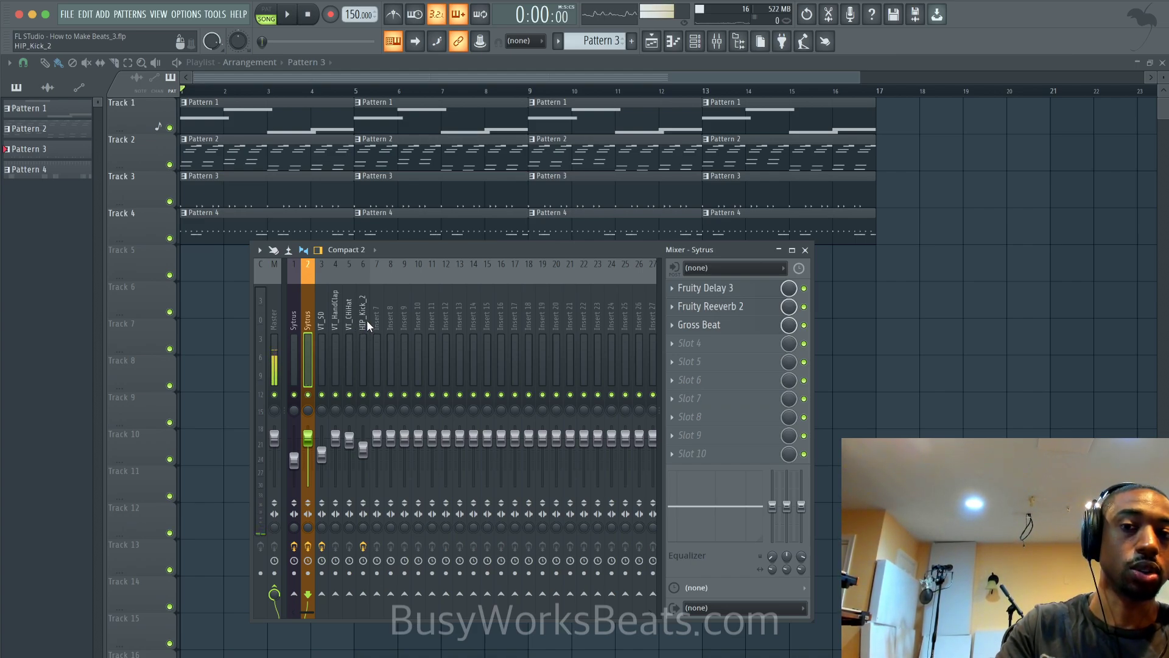
# - Route mixer tracks 1 to 6 to insert 10 only and check the routing on VT_CHiHat
pyautogui.moveTo(366, 321); pyautogui.dragTo(294, 323)
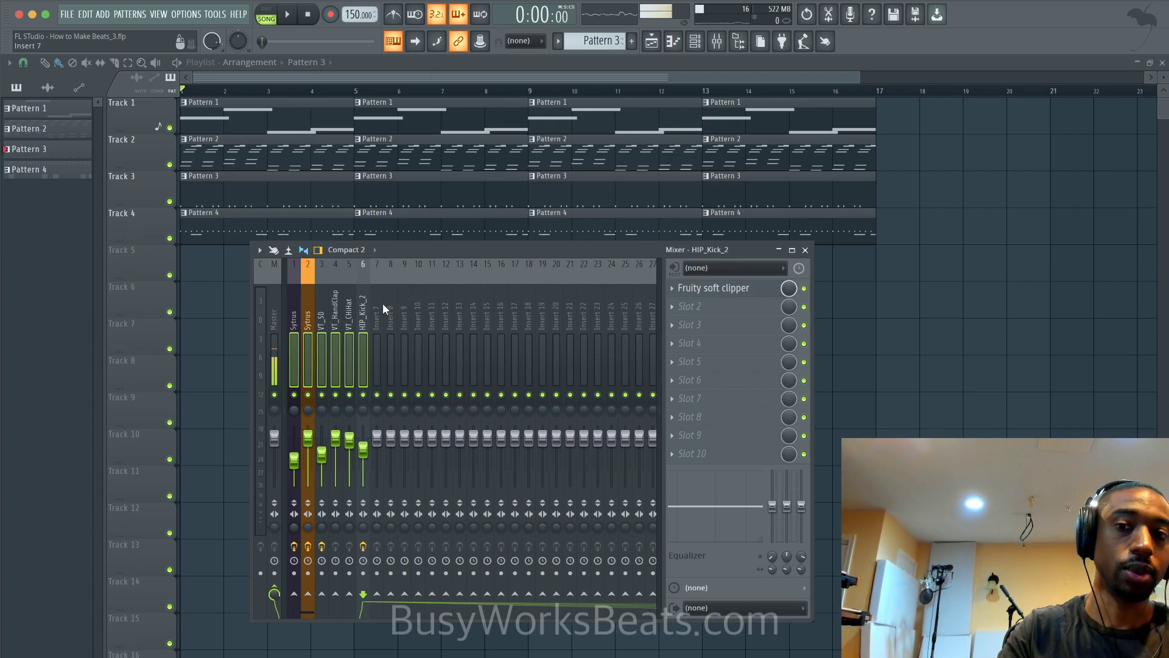
pyautogui.moveTo(366, 308); pyautogui.dragTo(286, 313)
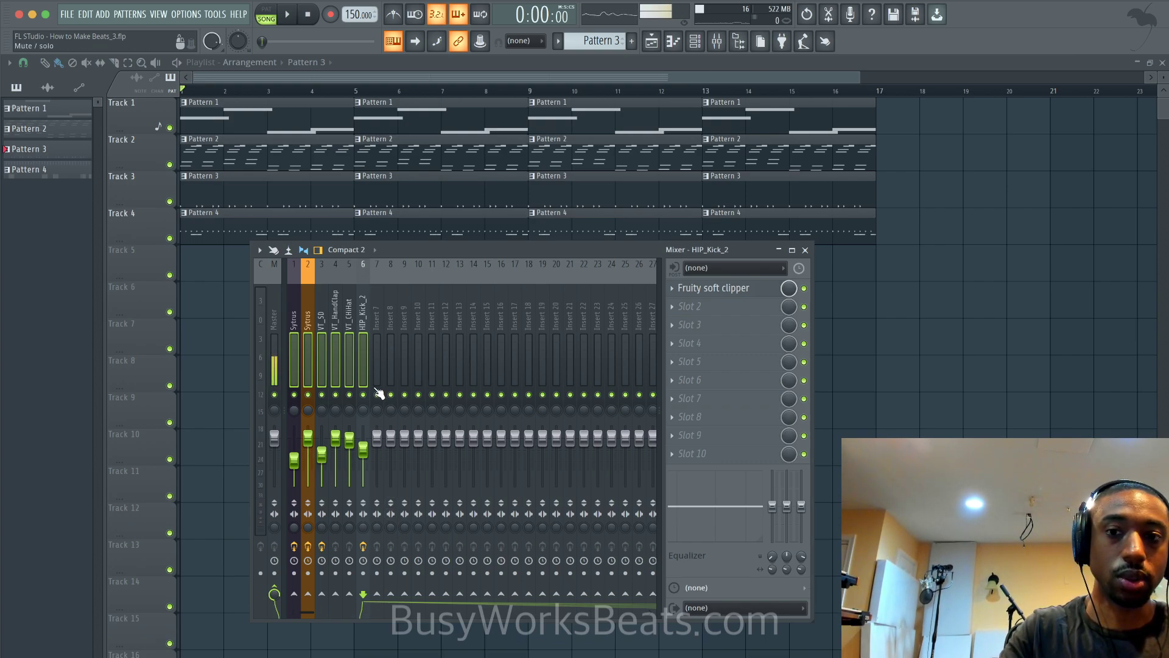
pyautogui.rightClick(420, 595)
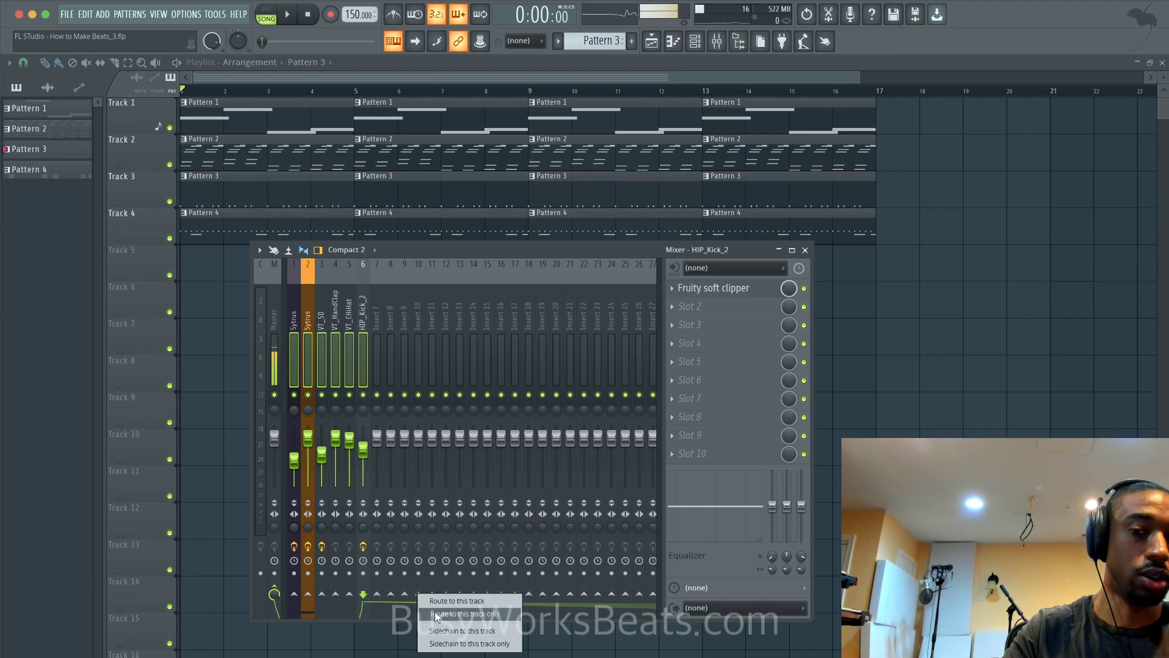
pyautogui.click(435, 612)
pyautogui.click(353, 337)
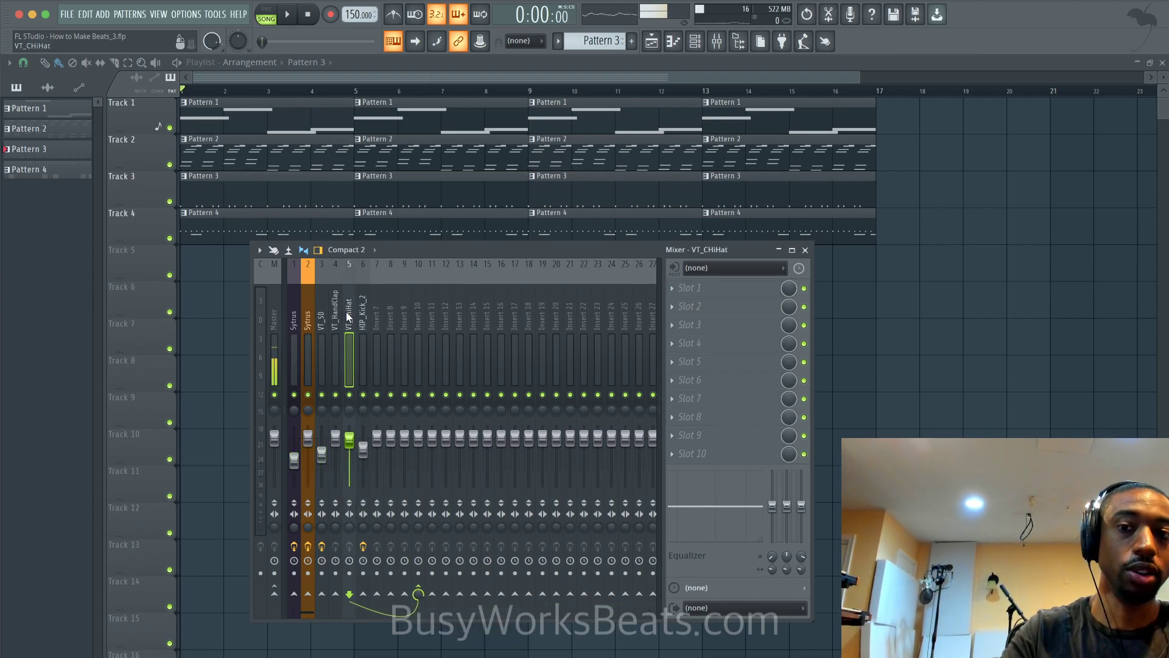
# - Rename mixer insert 10 as MIX BUS
pyautogui.rightClick(417, 315)
pyautogui.click(448, 285)
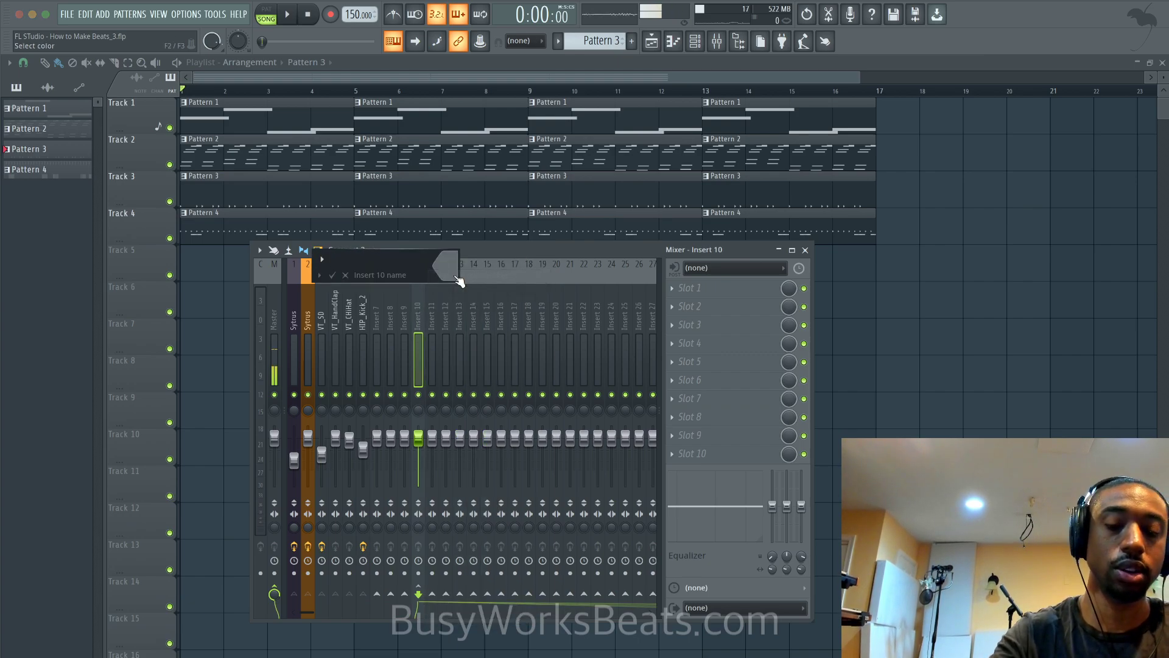
pyautogui.write('MIX BUS')
pyautogui.press('Return')
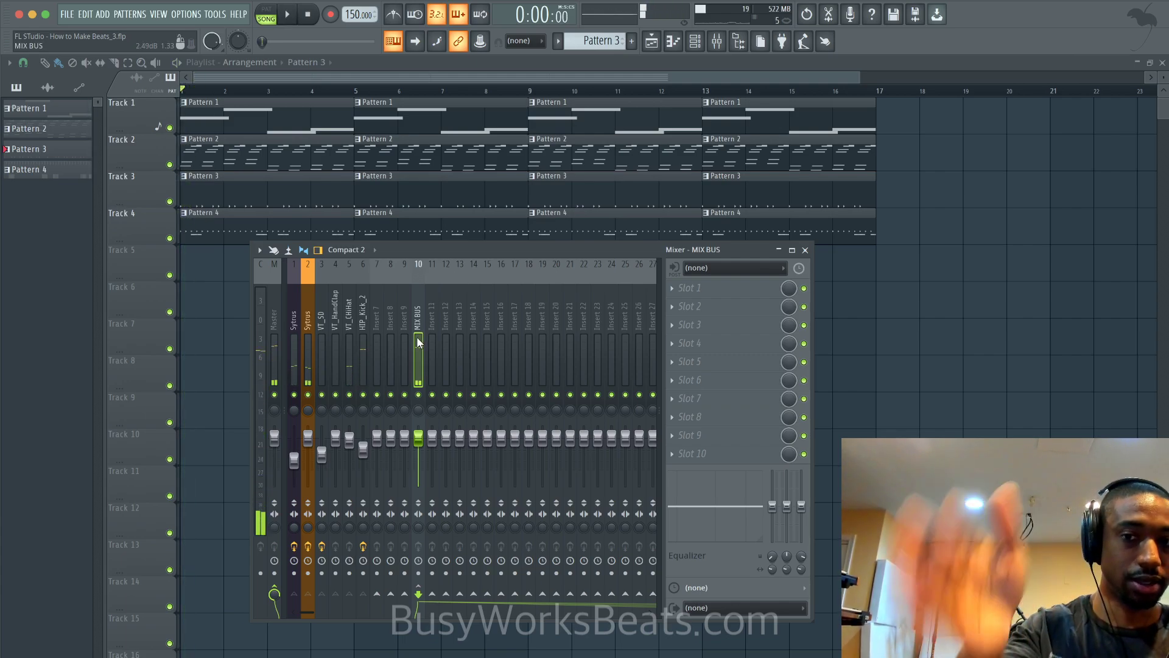
# - Play the song to check the combined signal reaching the MIX BUS track and review its six source tracks
pyautogui.press('space')
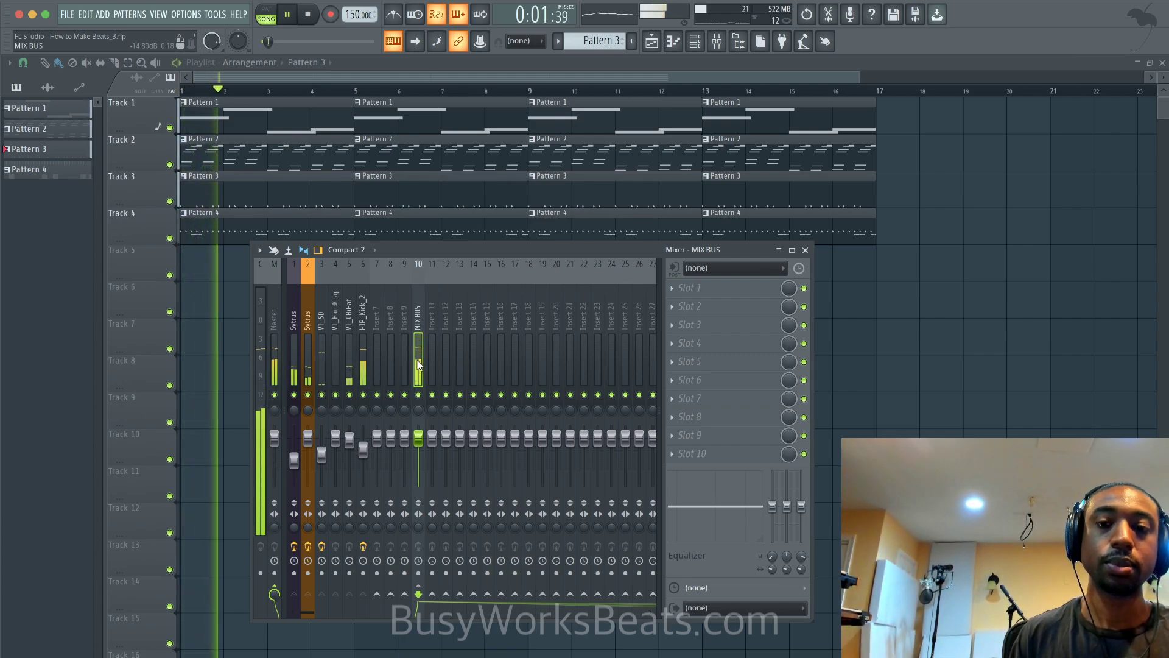
pyautogui.press('space')
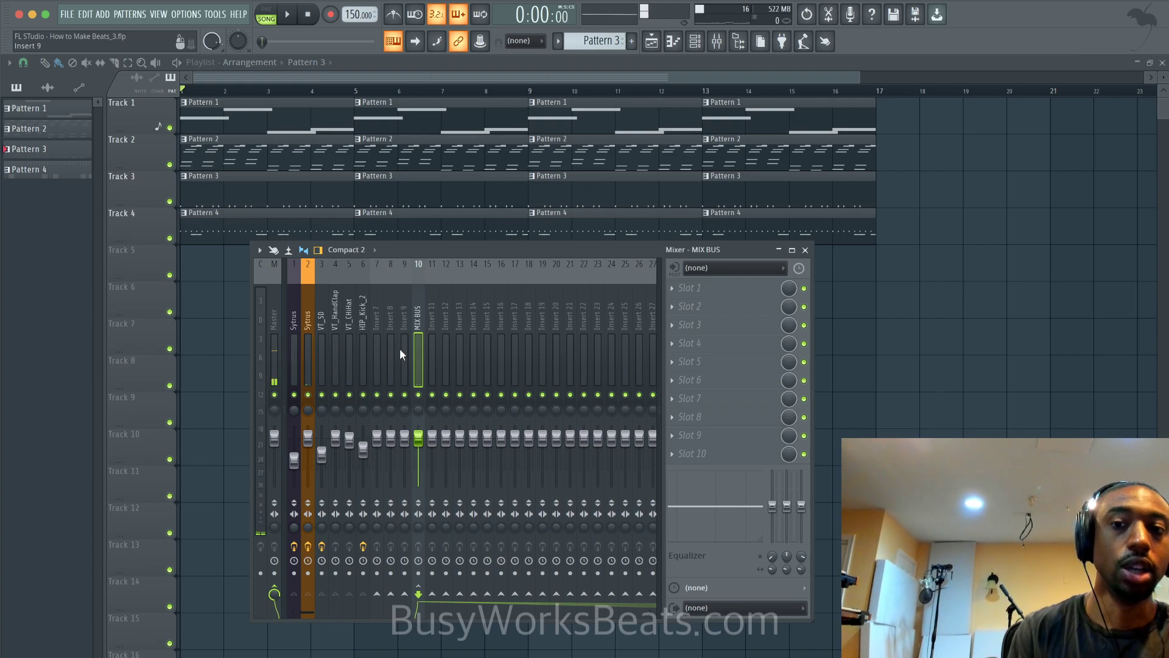
pyautogui.moveTo(363, 326); pyautogui.dragTo(294, 324)
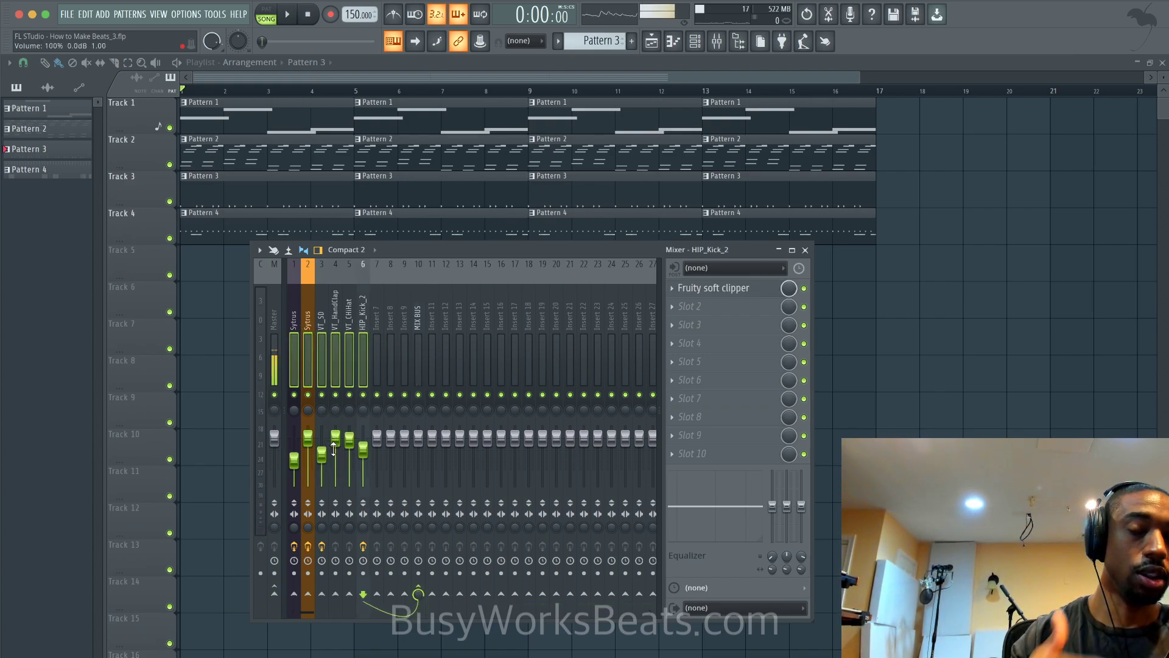
pyautogui.click(418, 320)
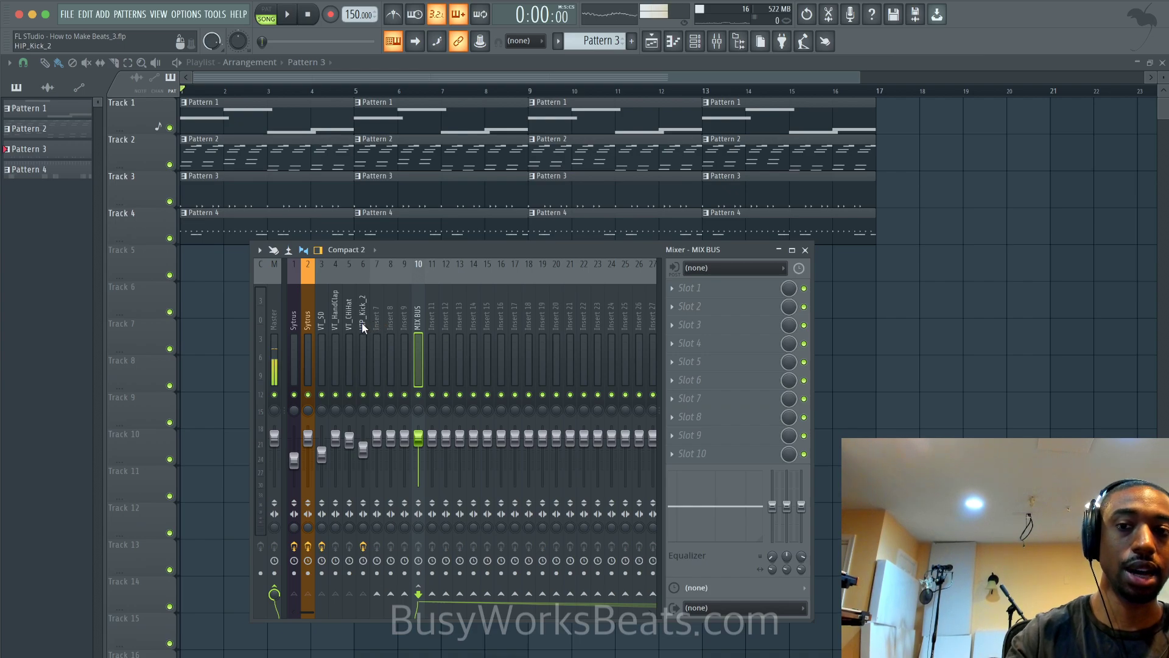
# - Select mixer tracks 1 to 6 and lower their faders together during playback until VT_CHiHat is at about 77%
pyautogui.moveTo(362, 322); pyautogui.dragTo(288, 324)
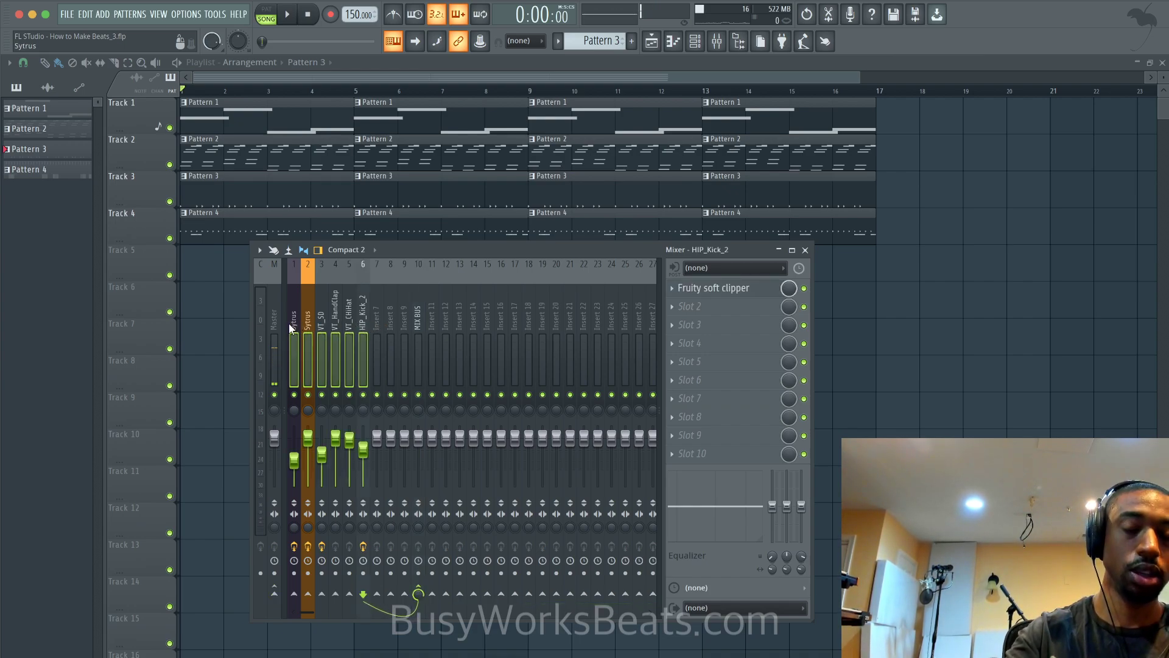
pyautogui.press('space')
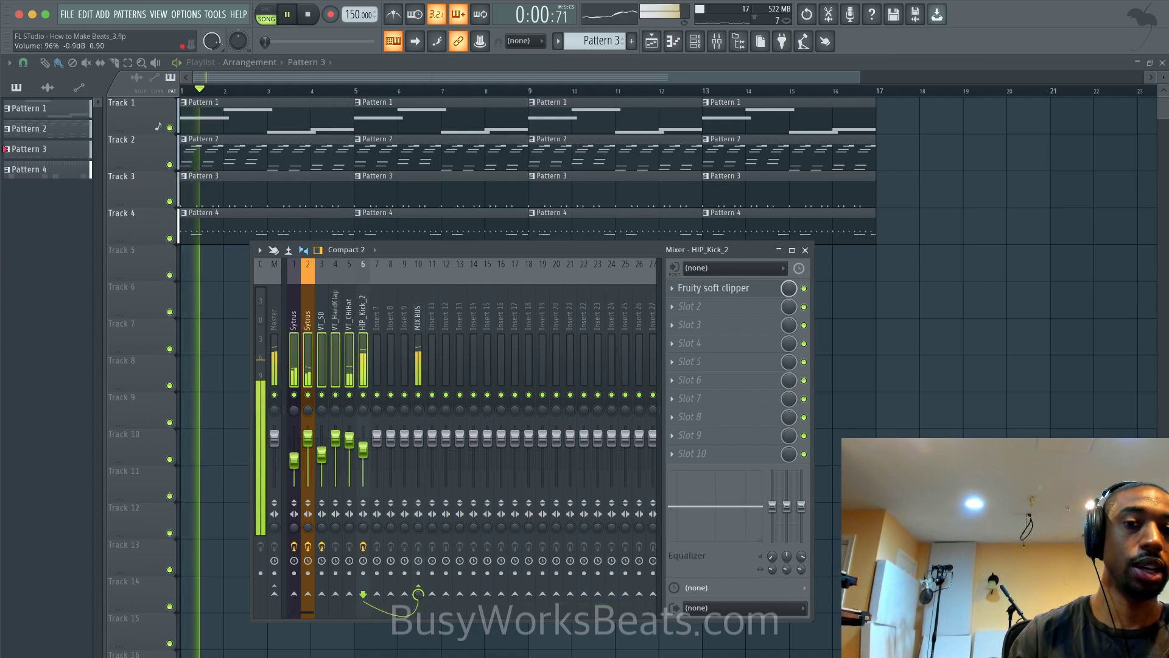
pyautogui.moveTo(349, 438); pyautogui.dragTo(349, 448)
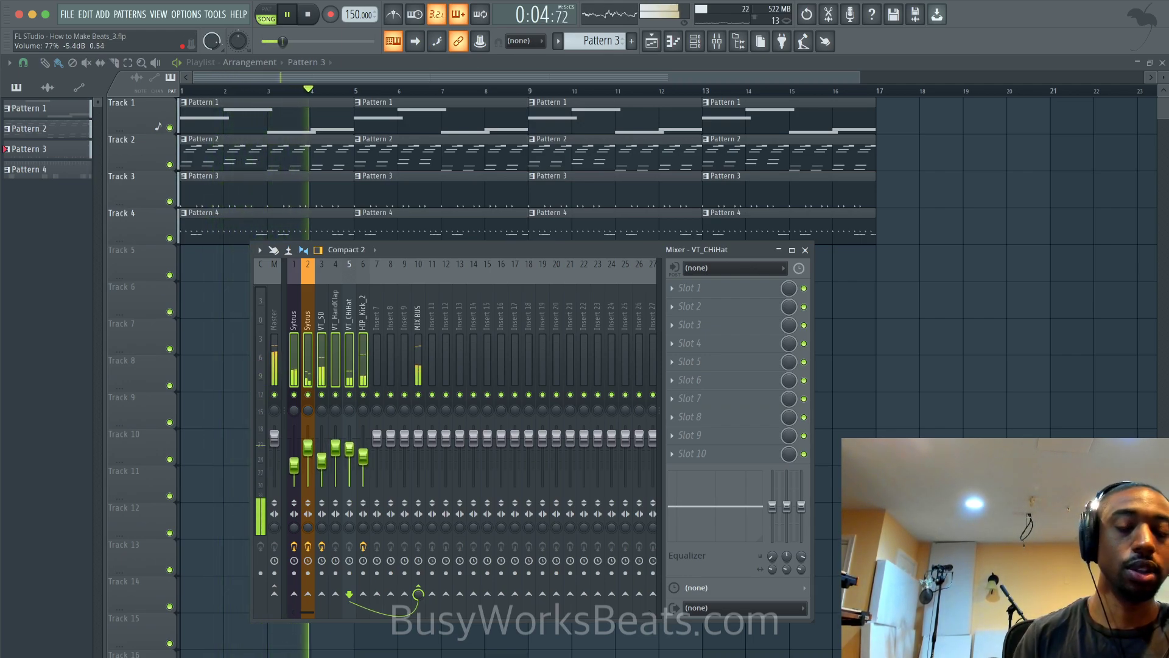
pyautogui.press('space')
# - Try raising the six selected faders together to about 113% on VT_CHiHat, reduce them slightly and play the song to hear the louder level
pyautogui.moveTo(349, 448); pyautogui.dragTo(349, 430)
pyautogui.press('space')
pyautogui.press('space')
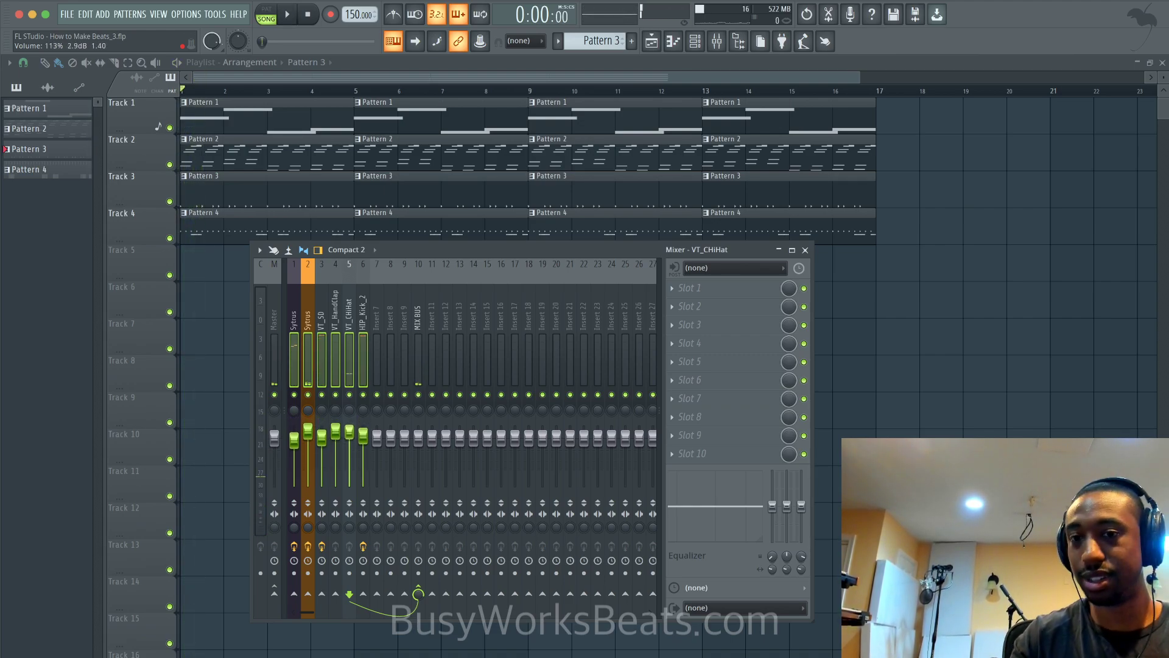
pyautogui.press('space')
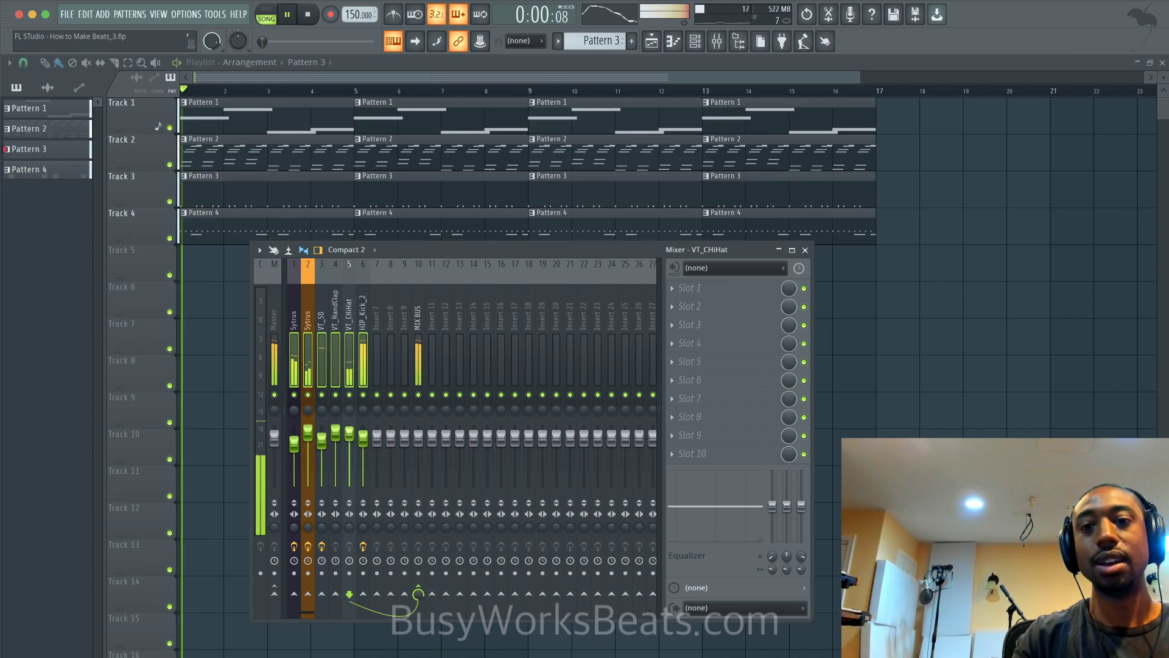
pyautogui.moveTo(349, 430); pyautogui.dragTo(349, 432)
pyautogui.press('space')
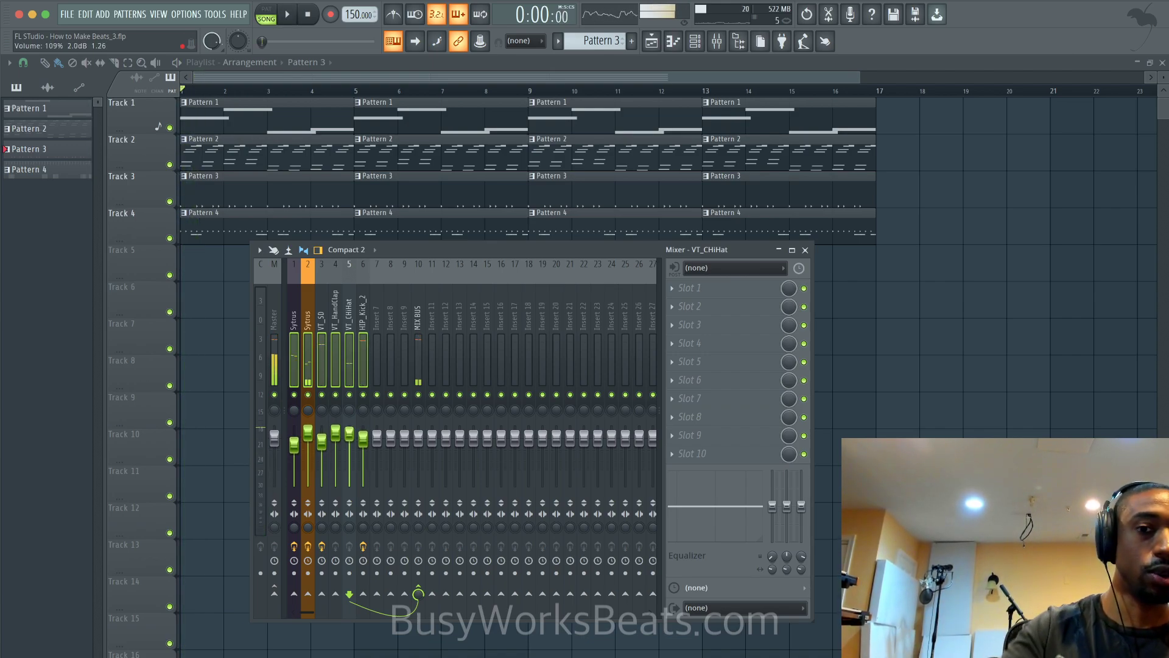
pyautogui.press('space')
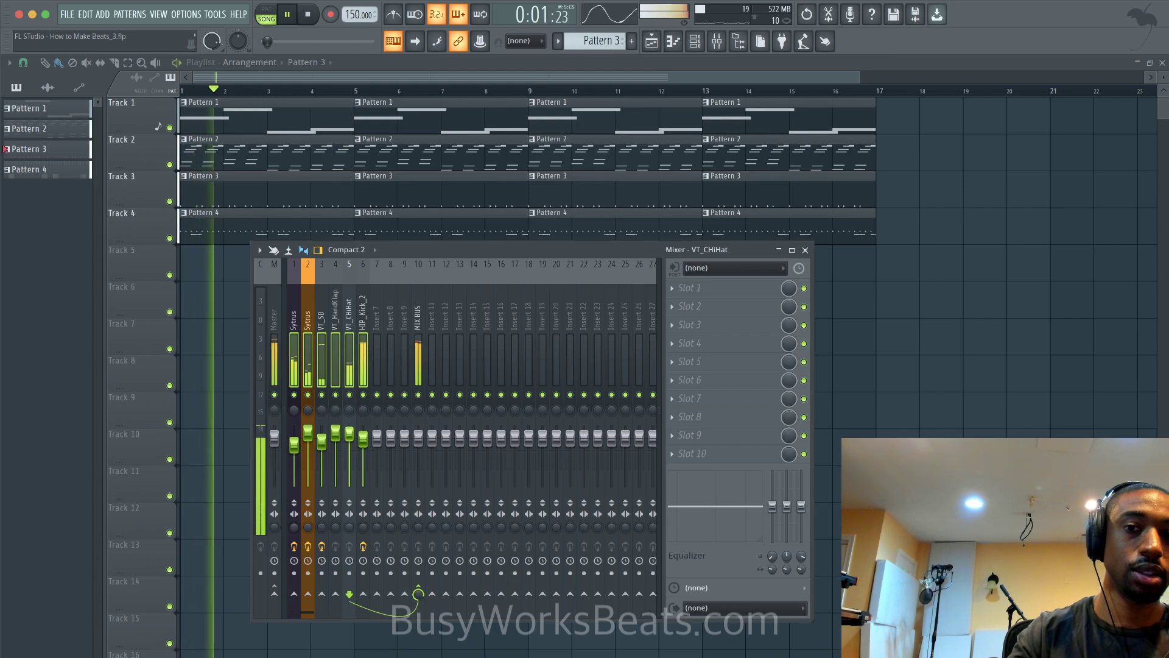
# - Lower the six selected track faders together until VT_CHiHat is at about 60%, and play the song
pyautogui.press('space')
pyautogui.moveTo(349, 438); pyautogui.dragTo(349, 457)
pyautogui.press('space')
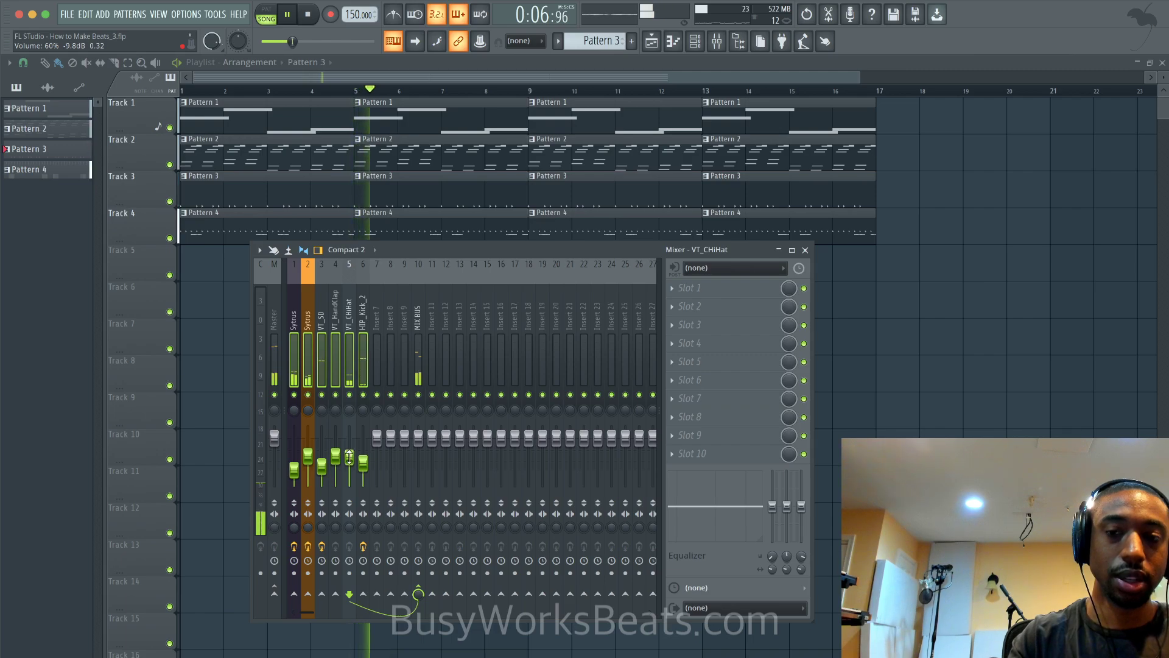
# - Select the MIX BUS track and play the song to check its level with the lowered source tracks
pyautogui.click(408, 369)
pyautogui.click(417, 371)
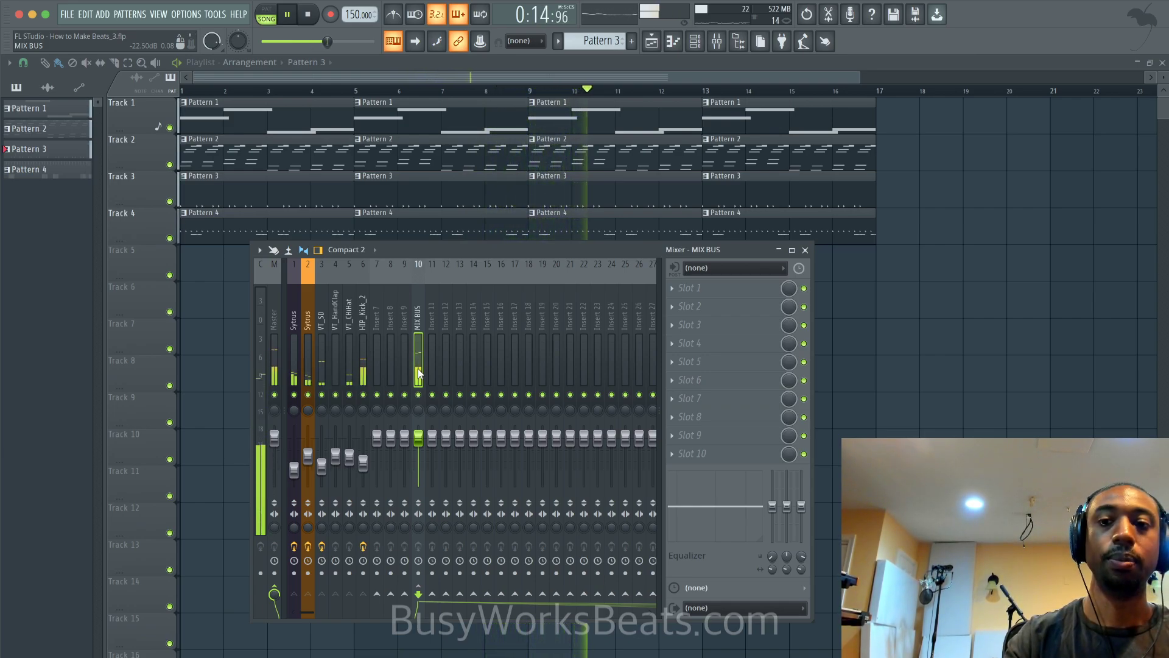
pyautogui.press('space')
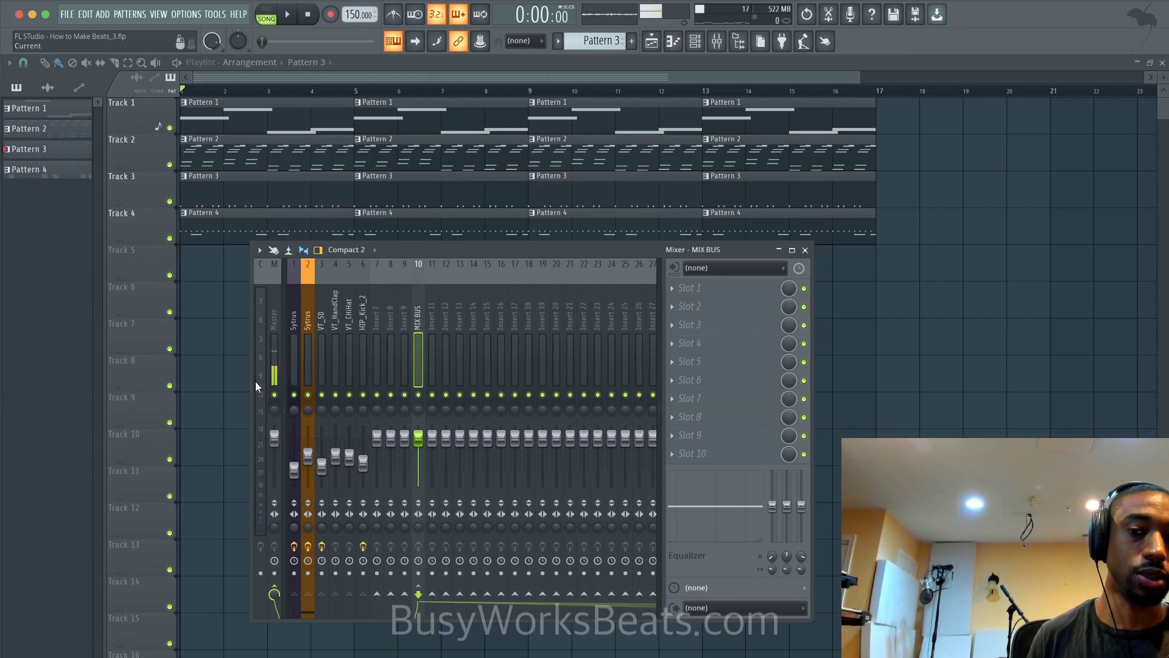
pyautogui.press('space')
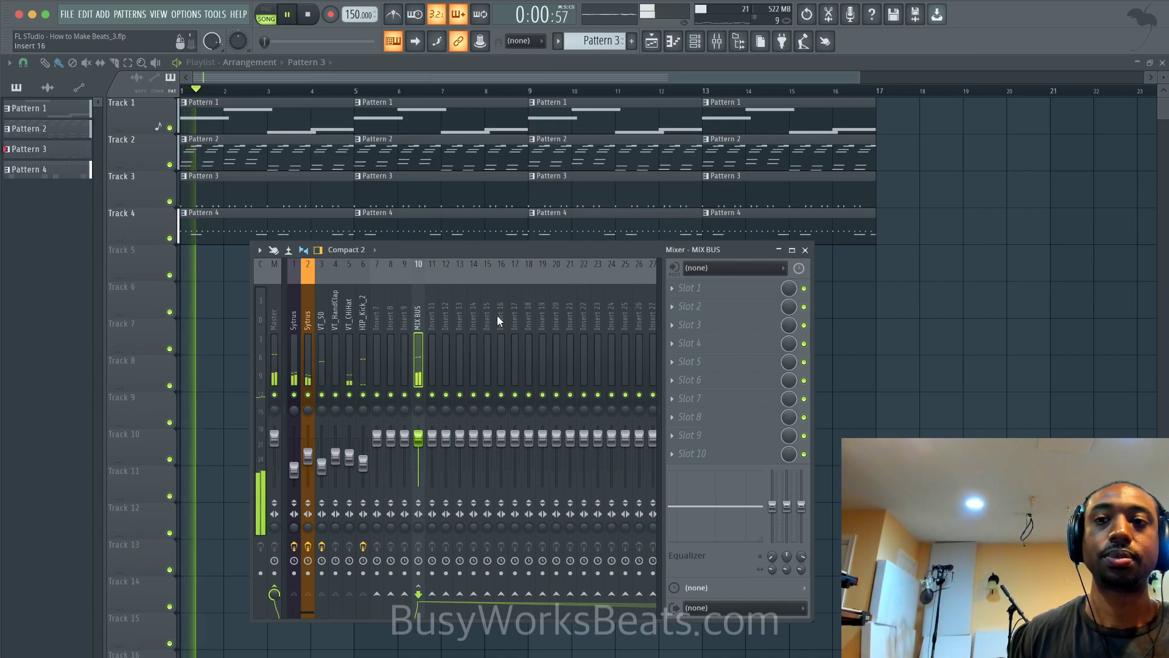
pyautogui.press('space')
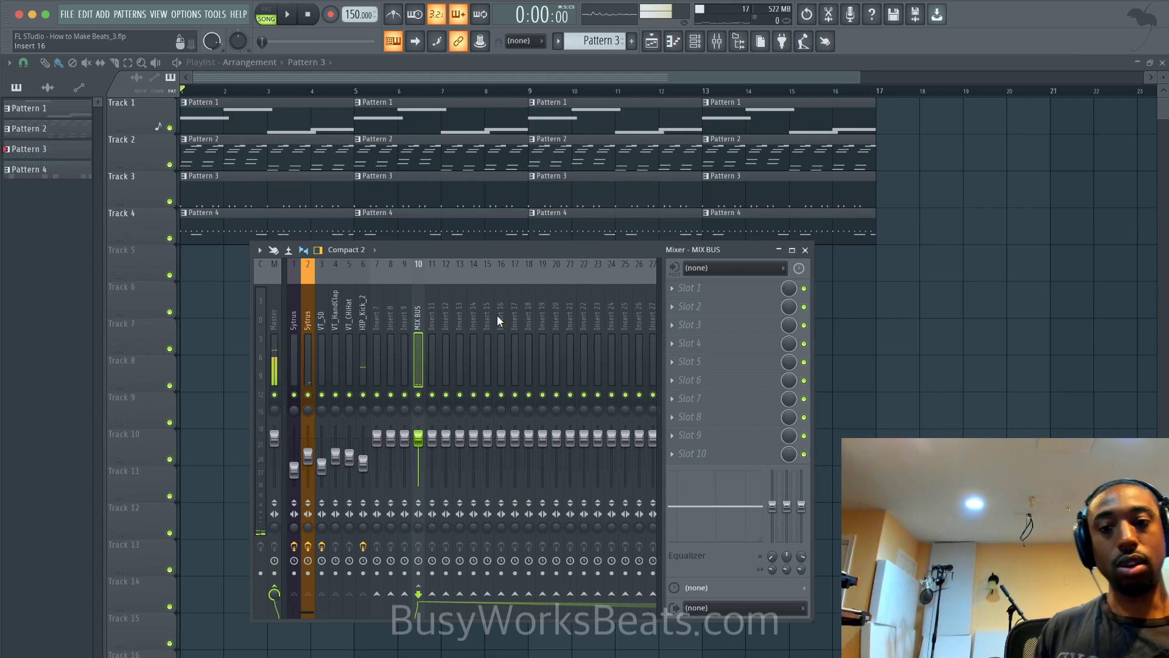
# - Raise the MIX BUS volume to 125% (5.6 dB) and play the song at the new level
pyautogui.press('space')
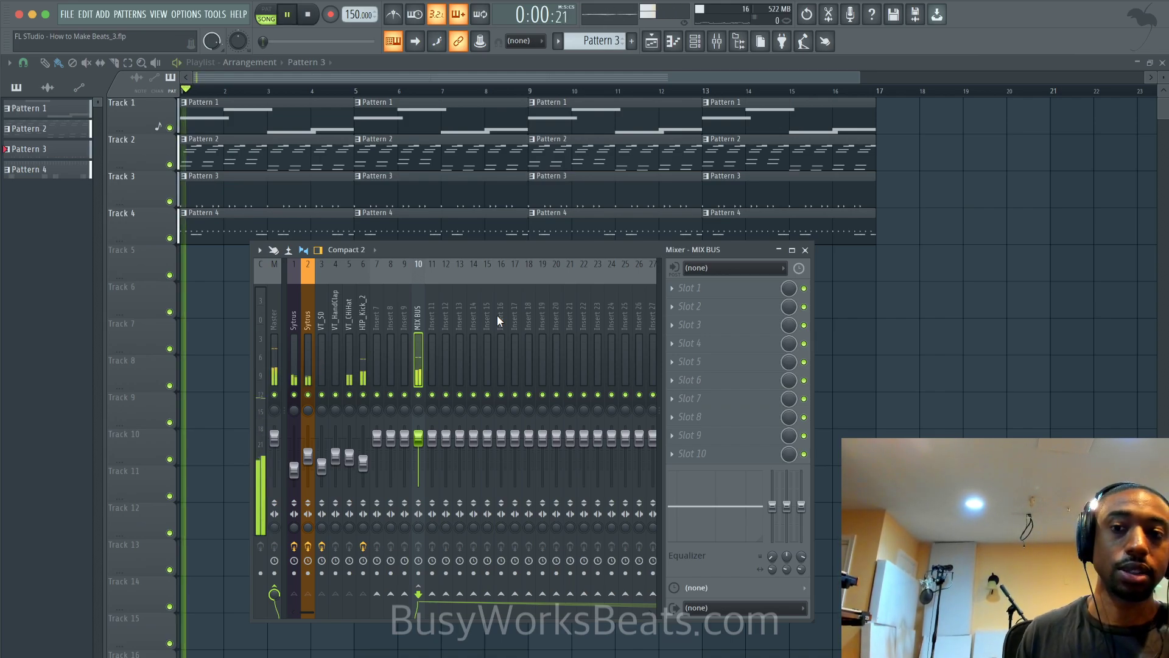
pyautogui.press('space')
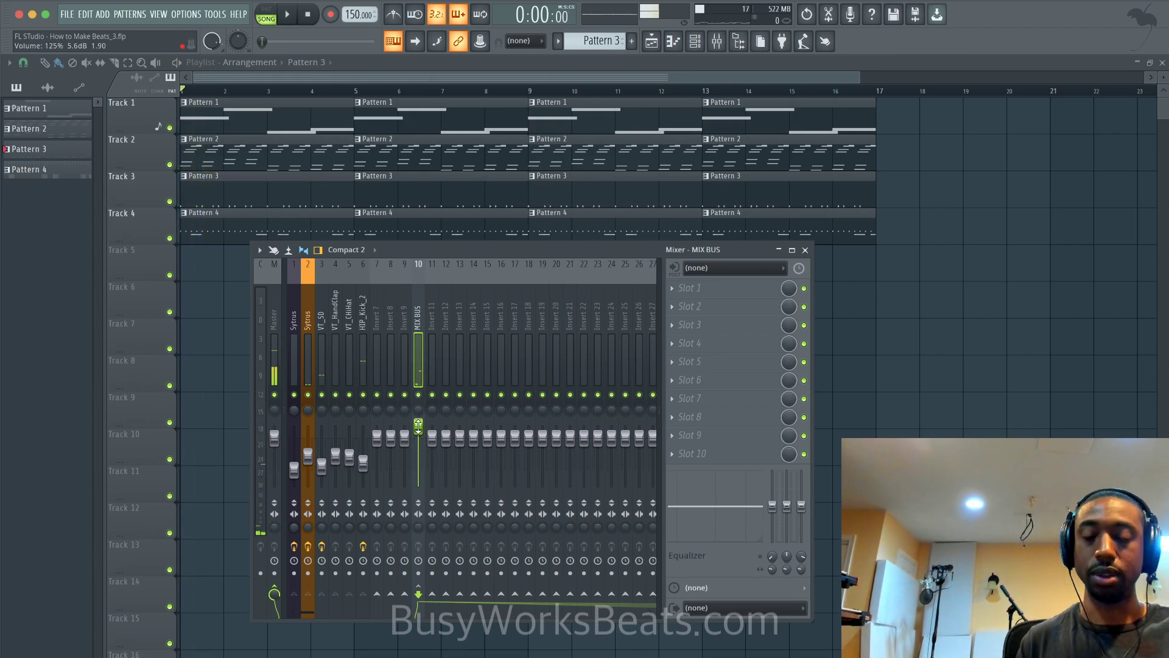
pyautogui.press('space')
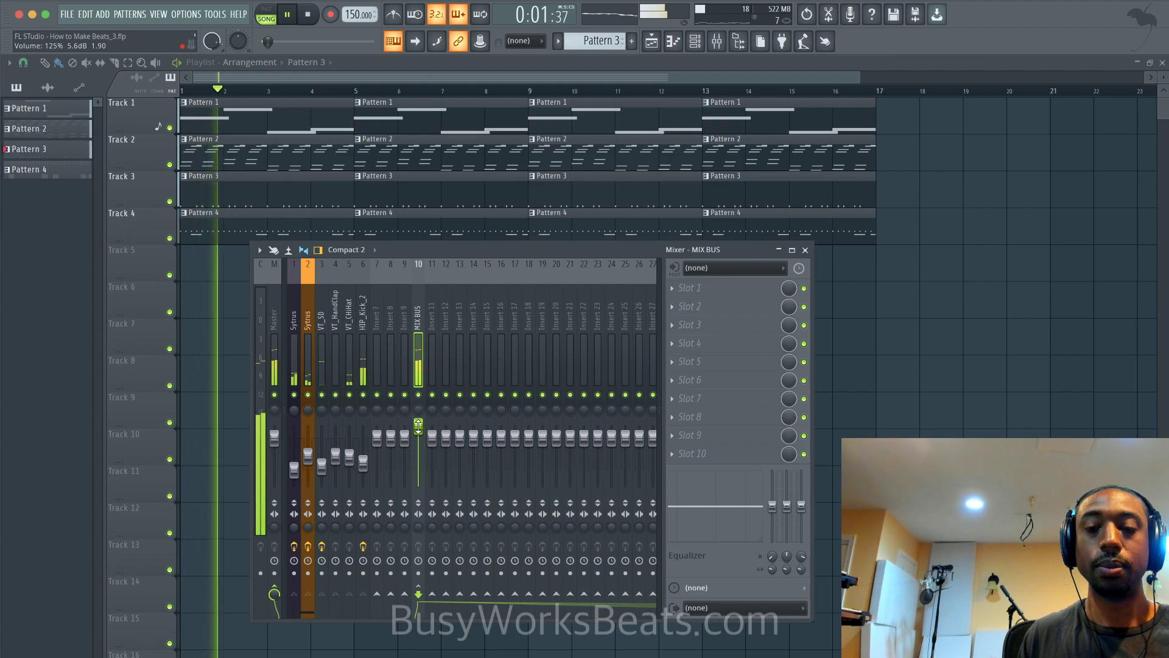
# - Play the song from the start several times to check the track, MIX BUS and Master levels
pyautogui.press('space')
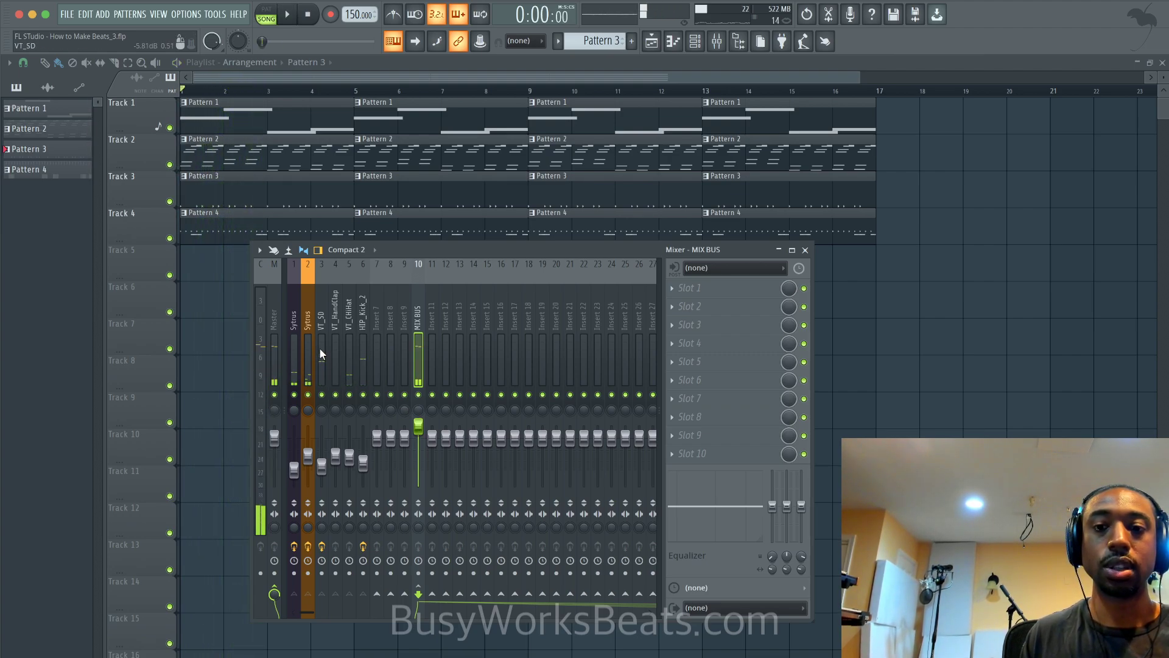
pyautogui.press('space')
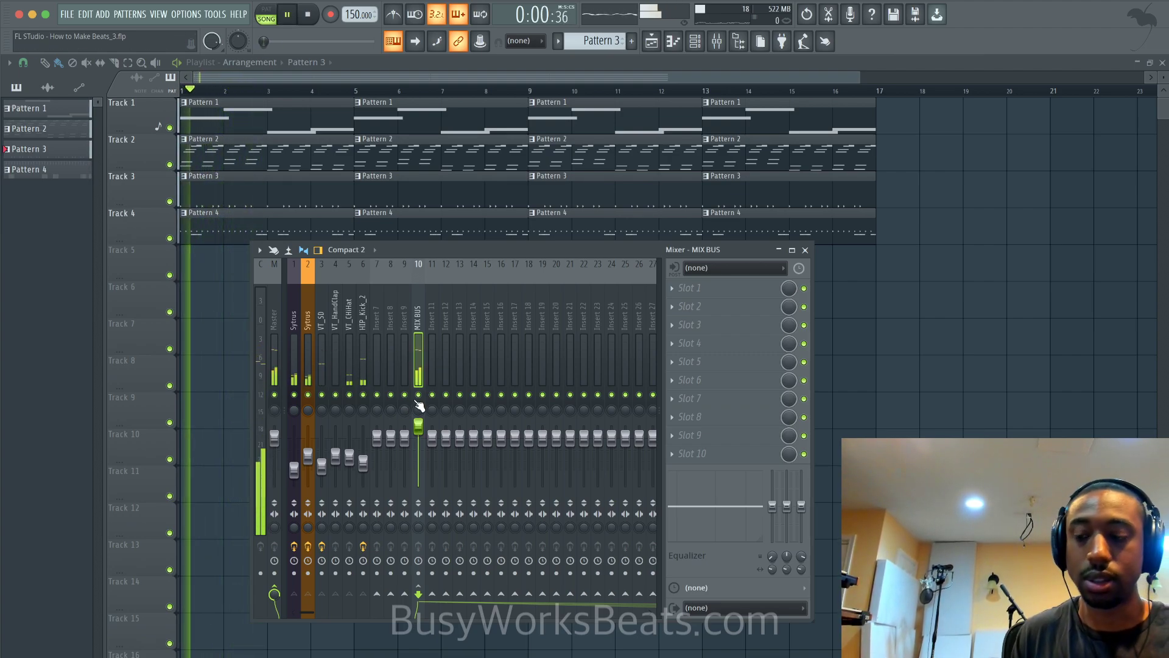
pyautogui.press('space')
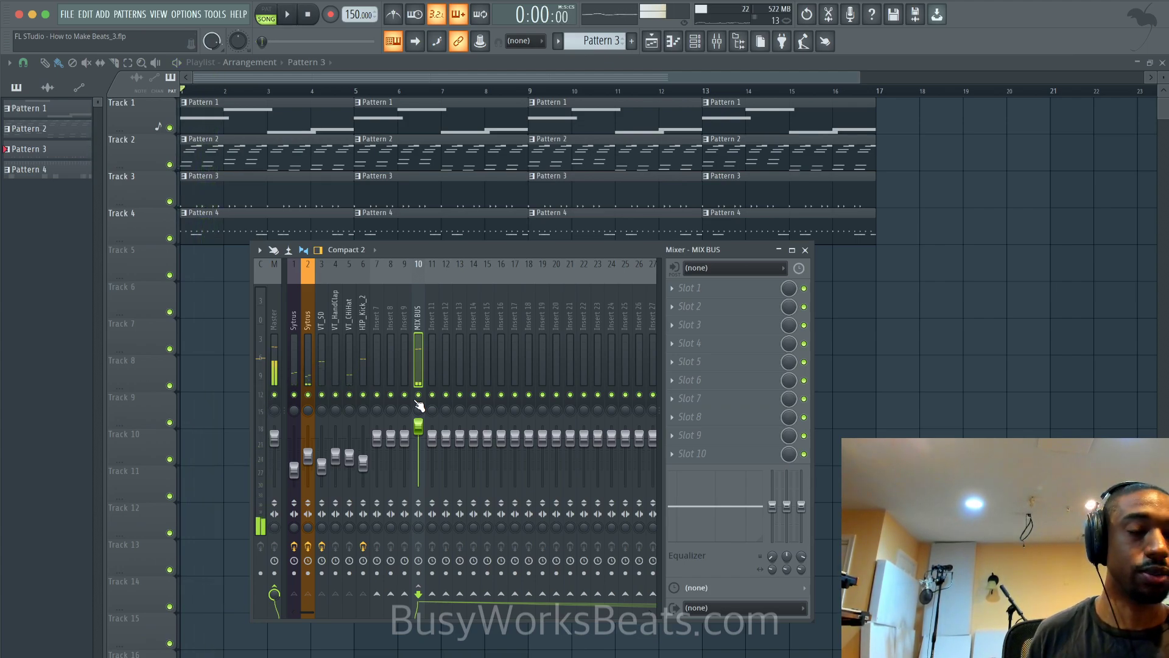
pyautogui.press('space')
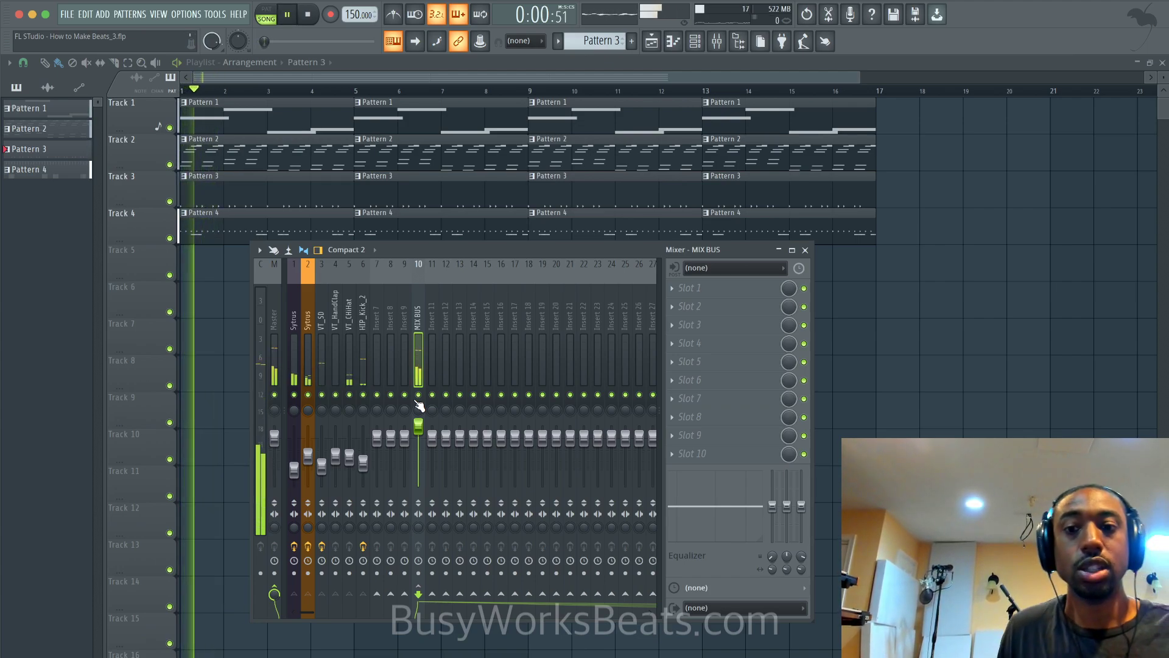
pyautogui.press('space')
# - Select the first Sytrus track, listen to it in the song and add Fruity parametric EQ 2 in slot 4
pyautogui.click(298, 356)
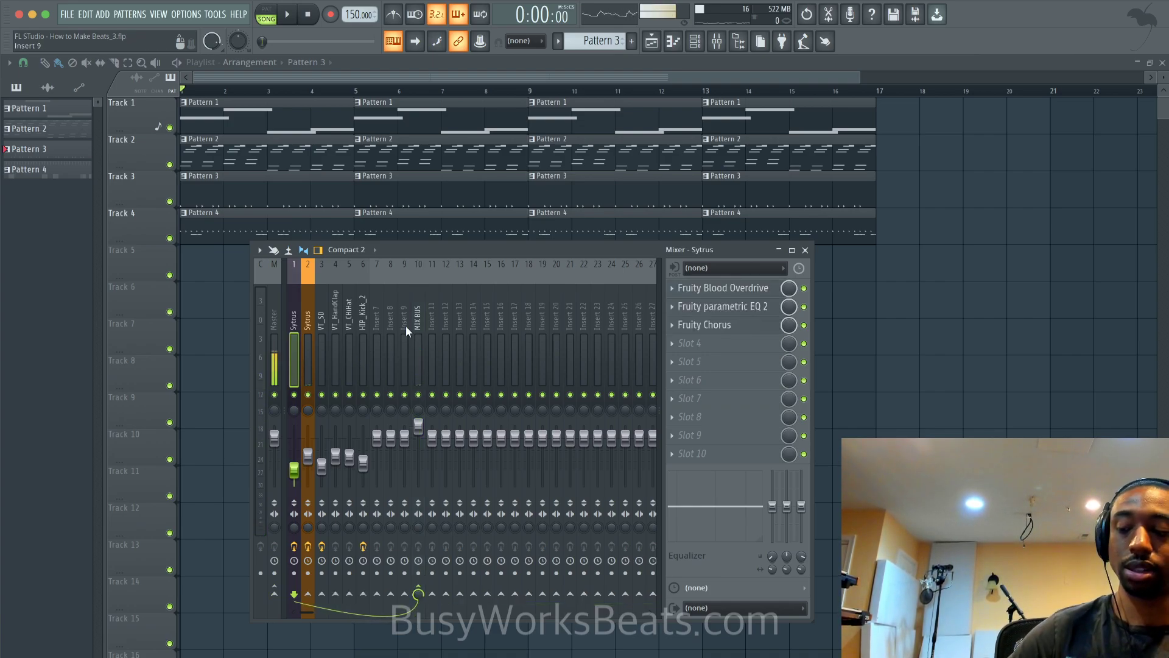
pyautogui.press('space')
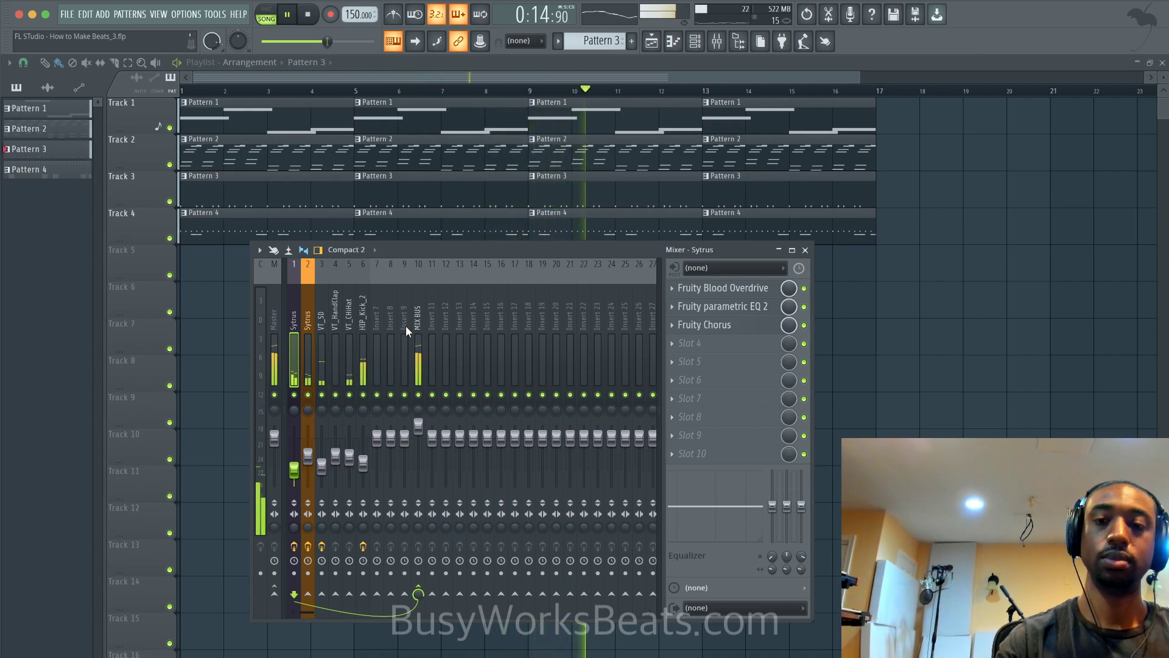
pyautogui.click(677, 342)
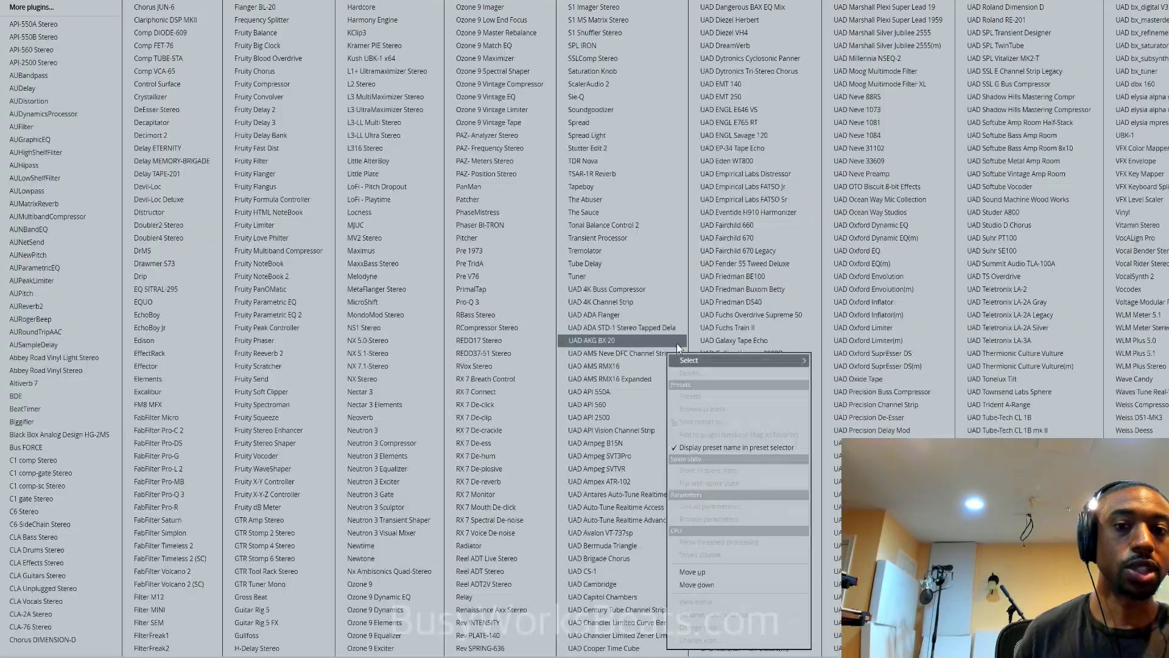
pyautogui.click(323, 314)
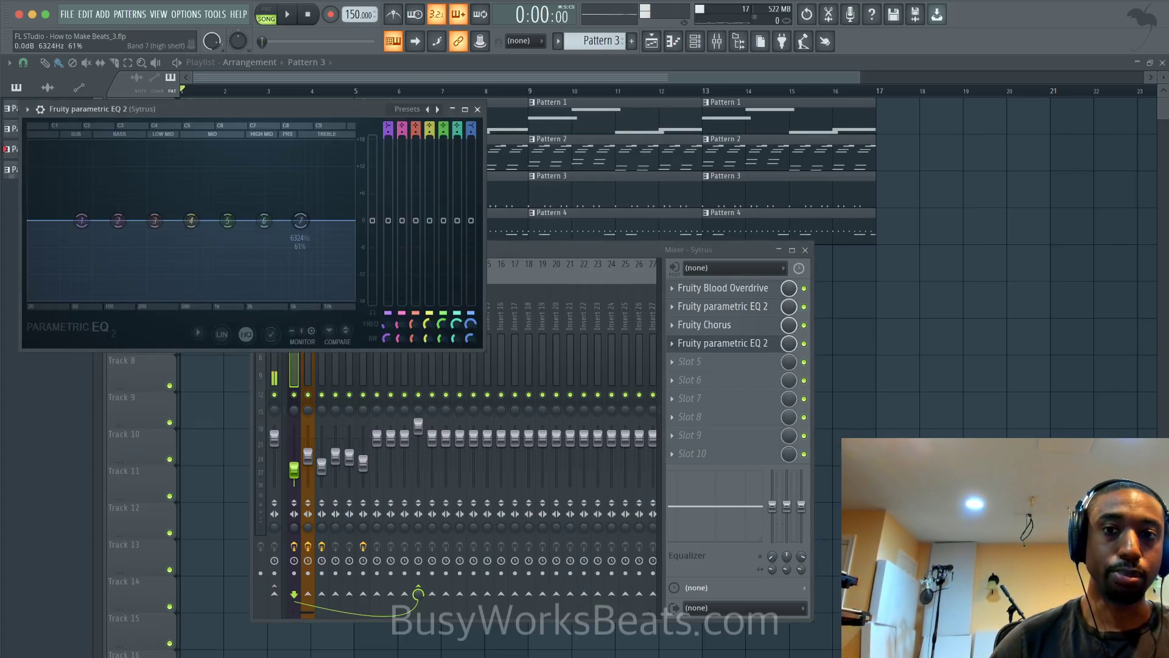
# - Boost the EQ's high-shelf band 7 to 8.4 dB and lower its frequency to 462 Hz while the song plays
pyautogui.moveTo(301, 221); pyautogui.dragTo(300, 204)
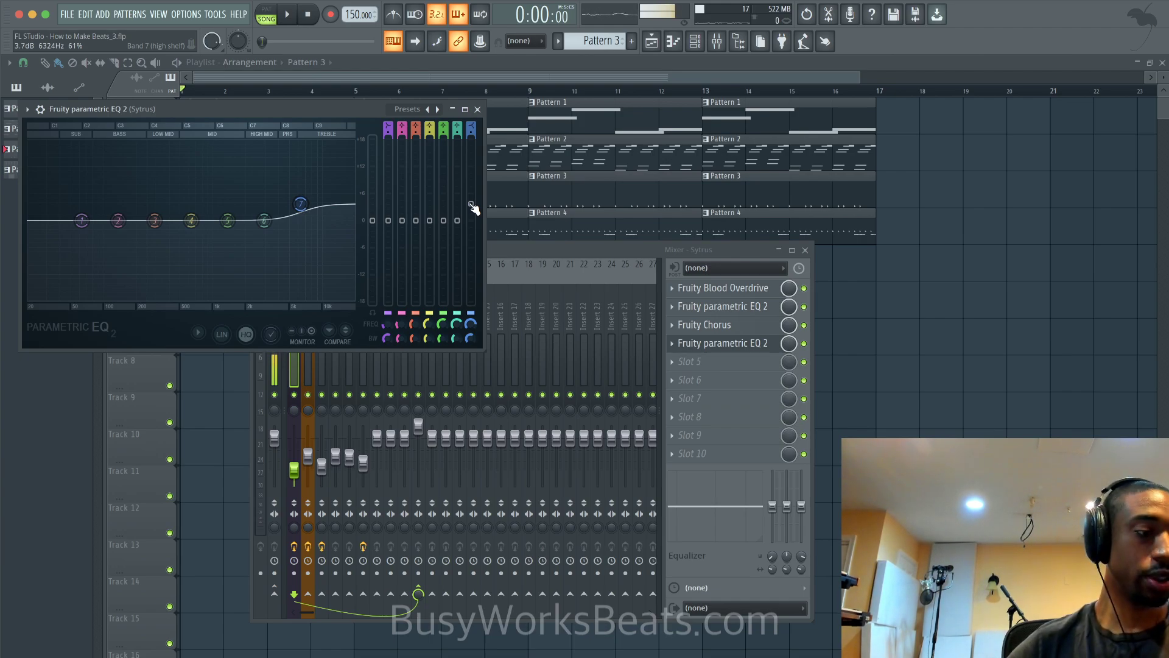
pyautogui.press('space')
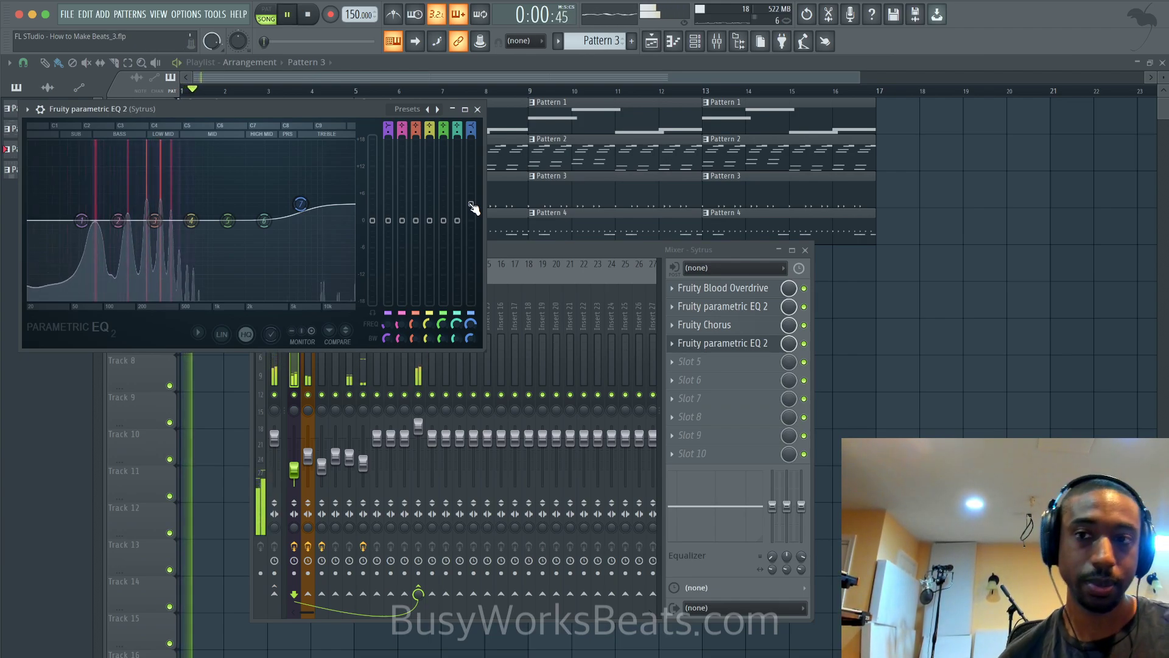
pyautogui.moveTo(472, 205); pyautogui.dragTo(471, 182)
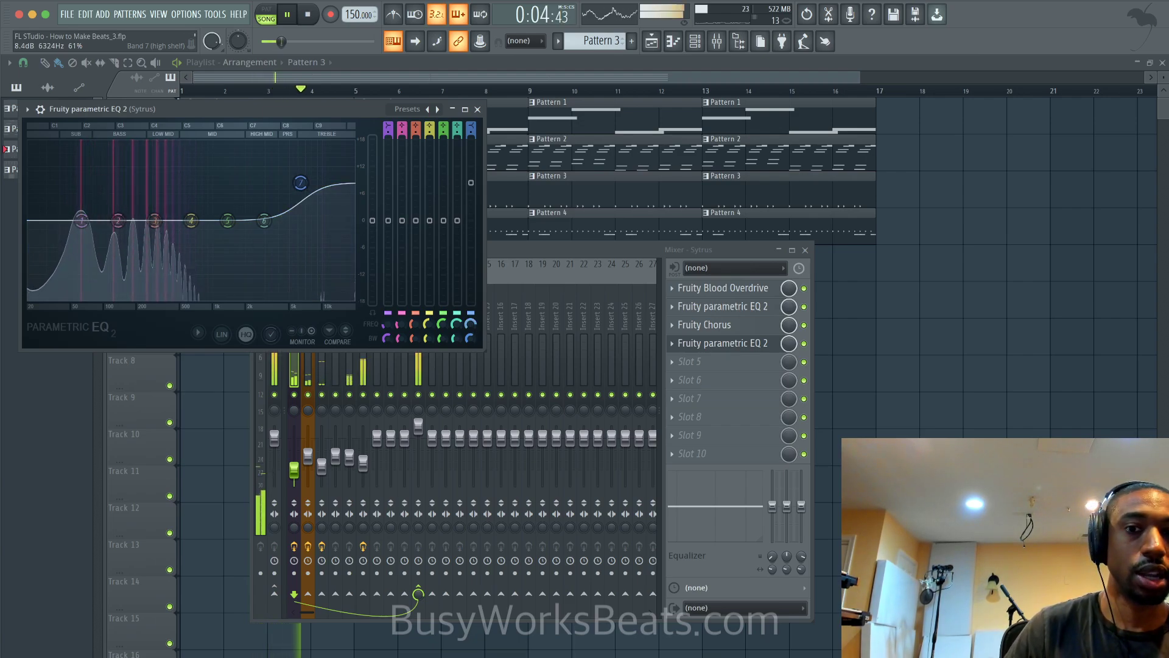
pyautogui.moveTo(473, 323); pyautogui.dragTo(472, 366)
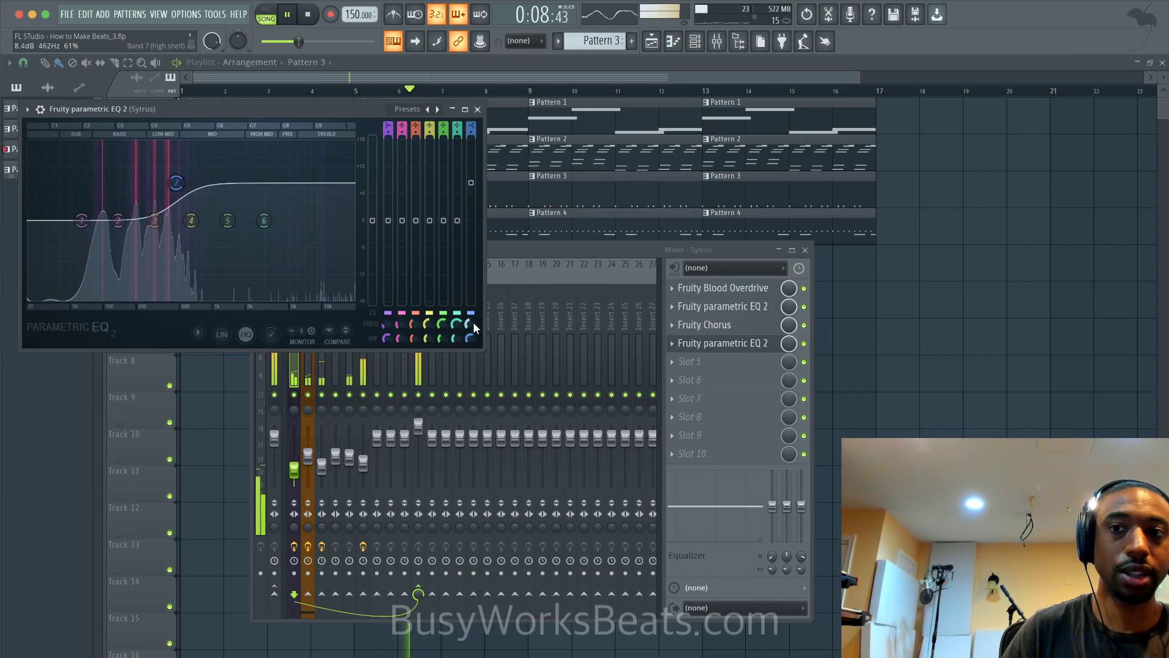
# - Raise band 7's gain in stages to its maximum while auditioning the song, and close the EQ
pyautogui.press('space')
pyautogui.moveTo(470, 183); pyautogui.dragTo(471, 172)
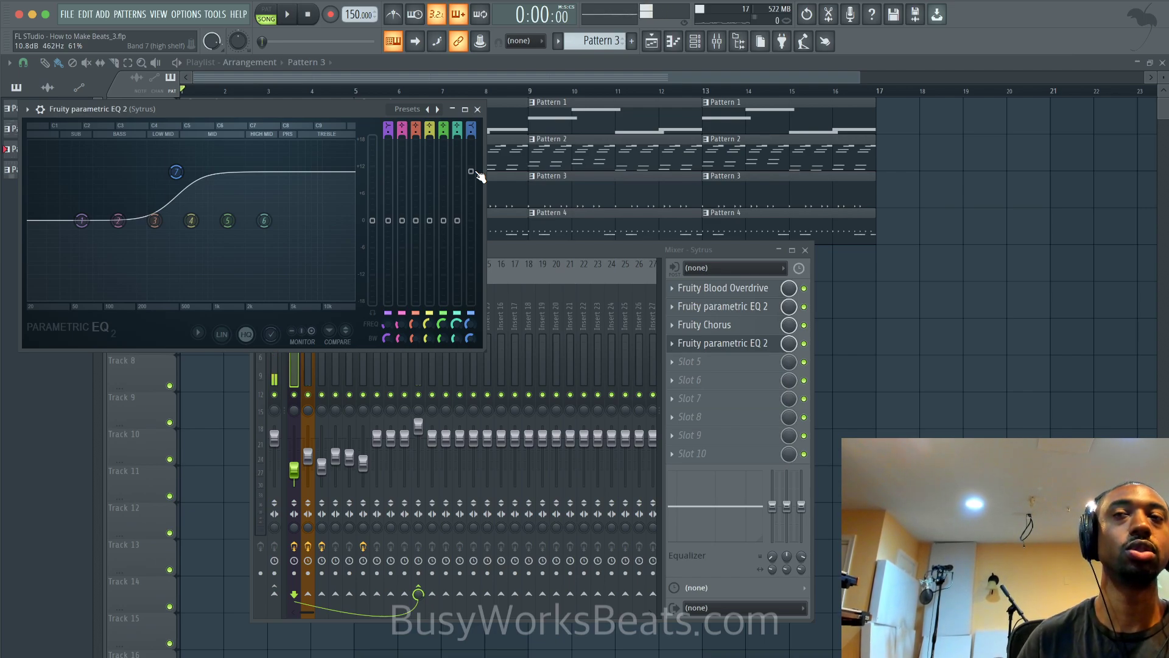
pyautogui.press('space')
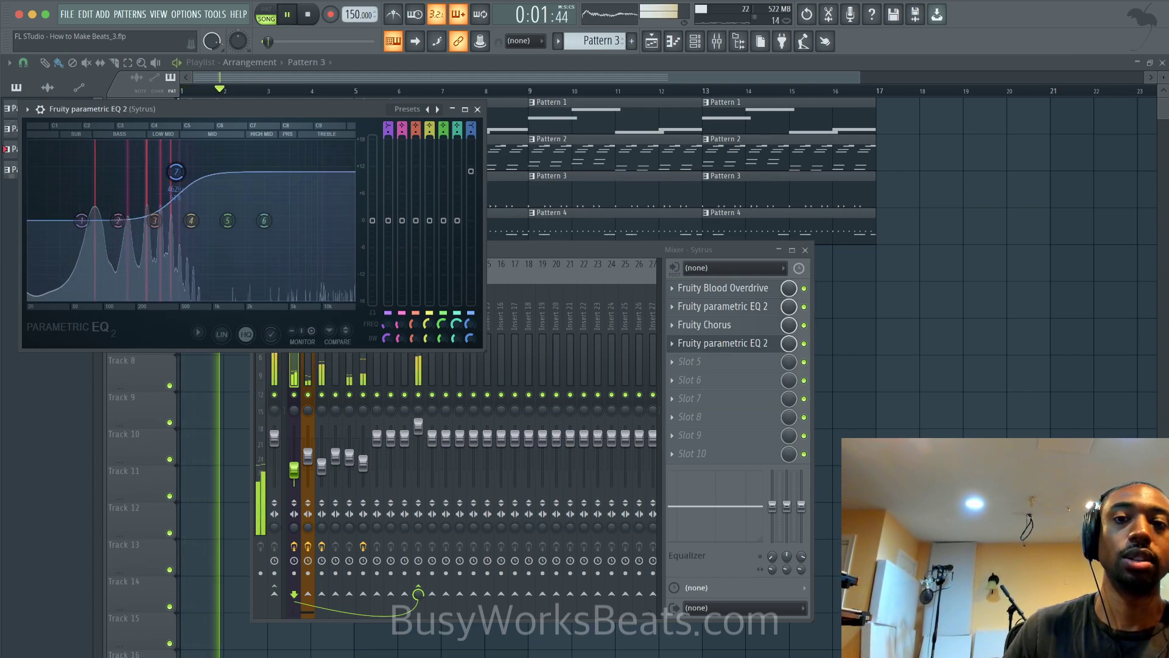
pyautogui.moveTo(471, 171); pyautogui.dragTo(471, 140)
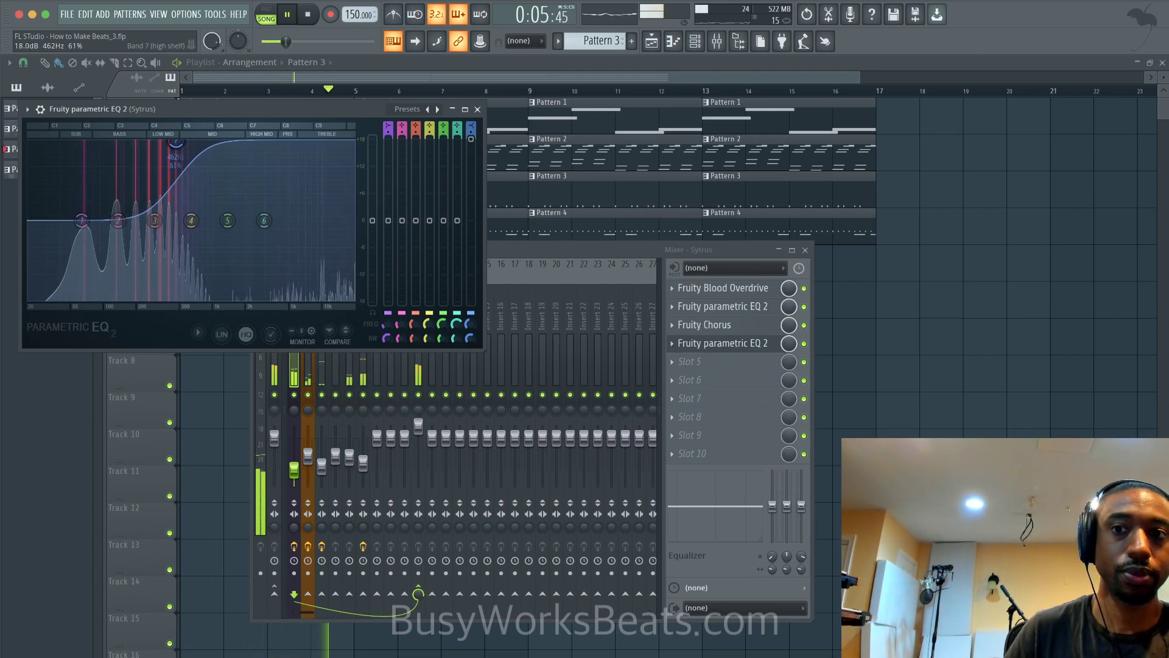
pyautogui.moveTo(471, 140)
pyautogui.mouseDown()
pyautogui.moveTo(471, 165)
pyautogui.moveTo(471, 140)
pyautogui.mouseUp()
pyautogui.press('space')
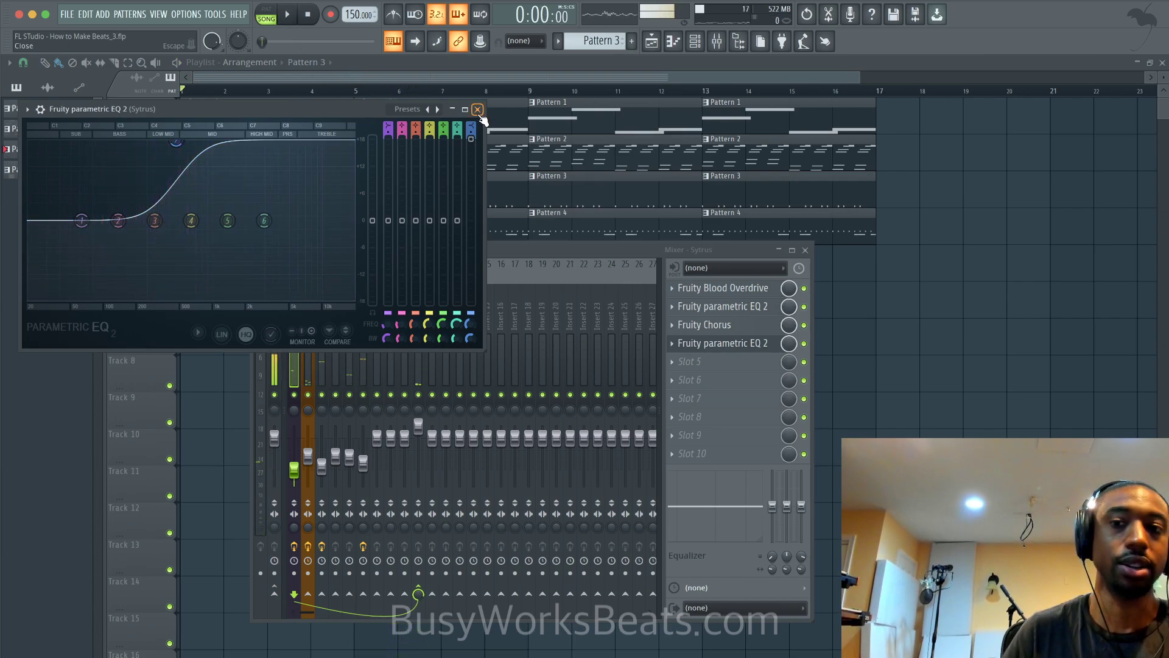
pyautogui.press('space')
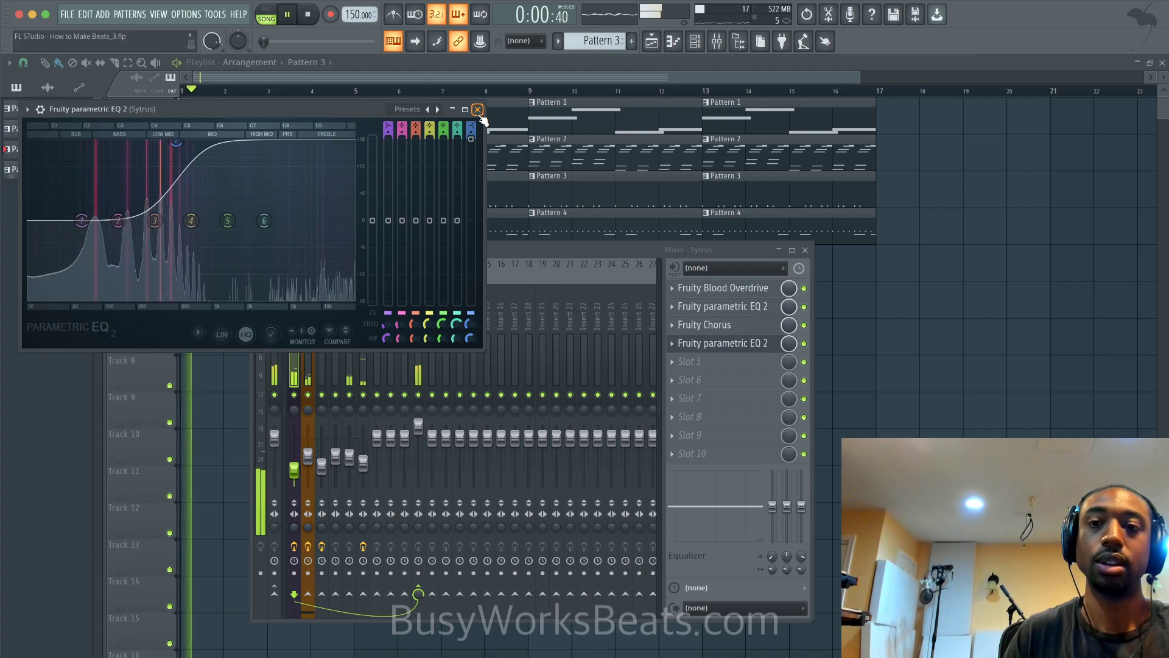
pyautogui.click(478, 110)
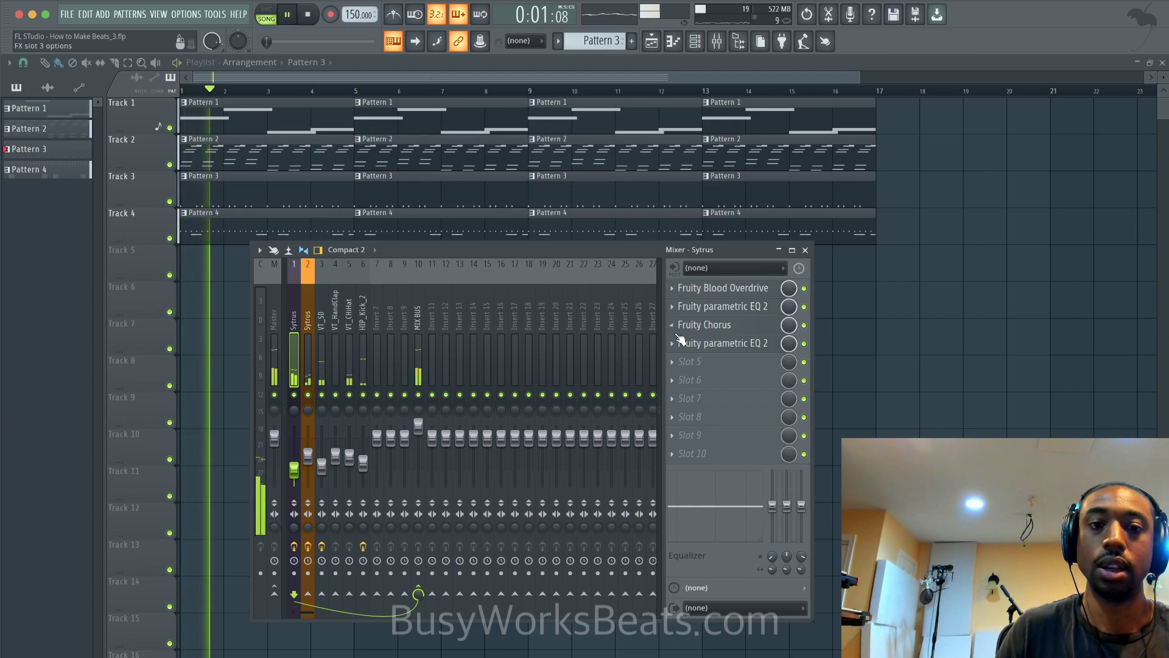
# - Reopen the slot 4 EQ and cut band 2 by 3.3 dB at 255 Hz with an 18% width
pyautogui.click(725, 344)
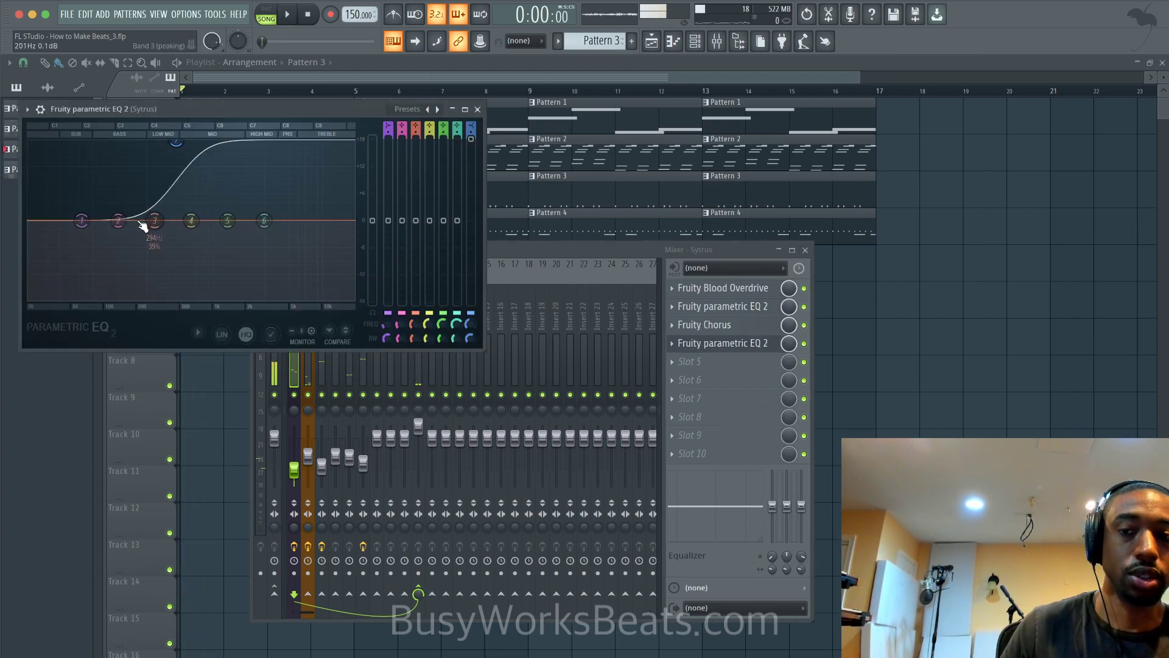
pyautogui.press('space')
pyautogui.moveTo(117, 221); pyautogui.dragTo(152, 241)
pyautogui.scroll(-3, 152, 241)
pyautogui.press('space')
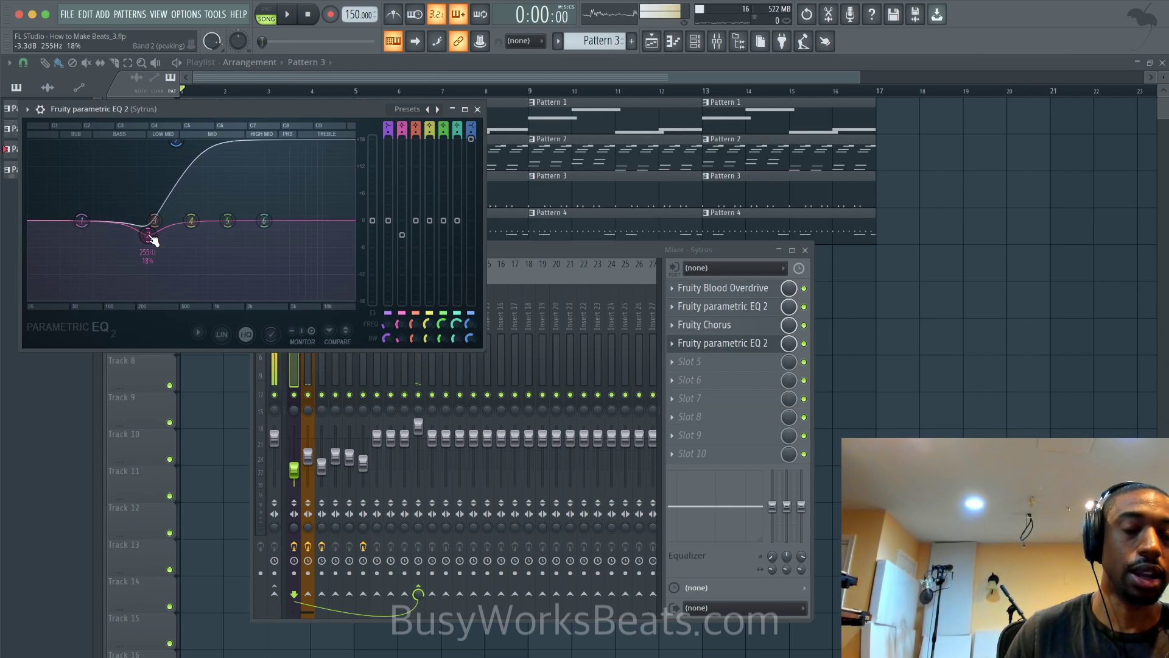
# - Deepen band 2's cut slightly while listening to the song, and close the EQ
pyautogui.press('space')
pyautogui.moveTo(152, 241)
pyautogui.mouseDown()
pyautogui.moveTo(147, 280)
pyautogui.moveTo(147, 239)
pyautogui.mouseUp()
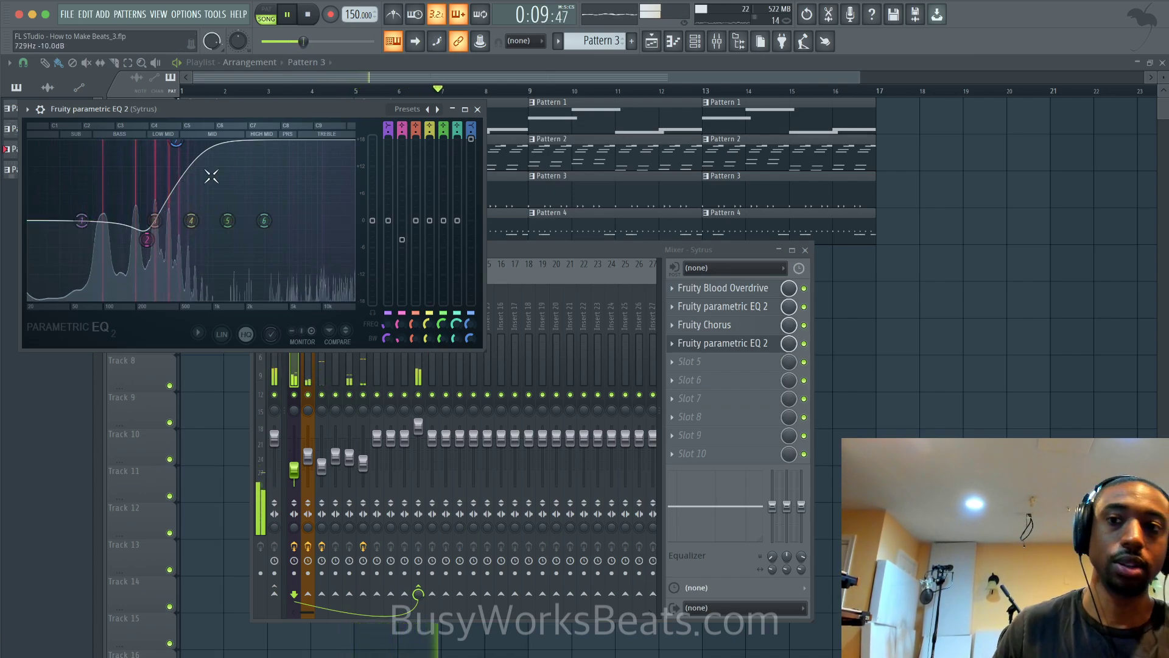
pyautogui.press('space')
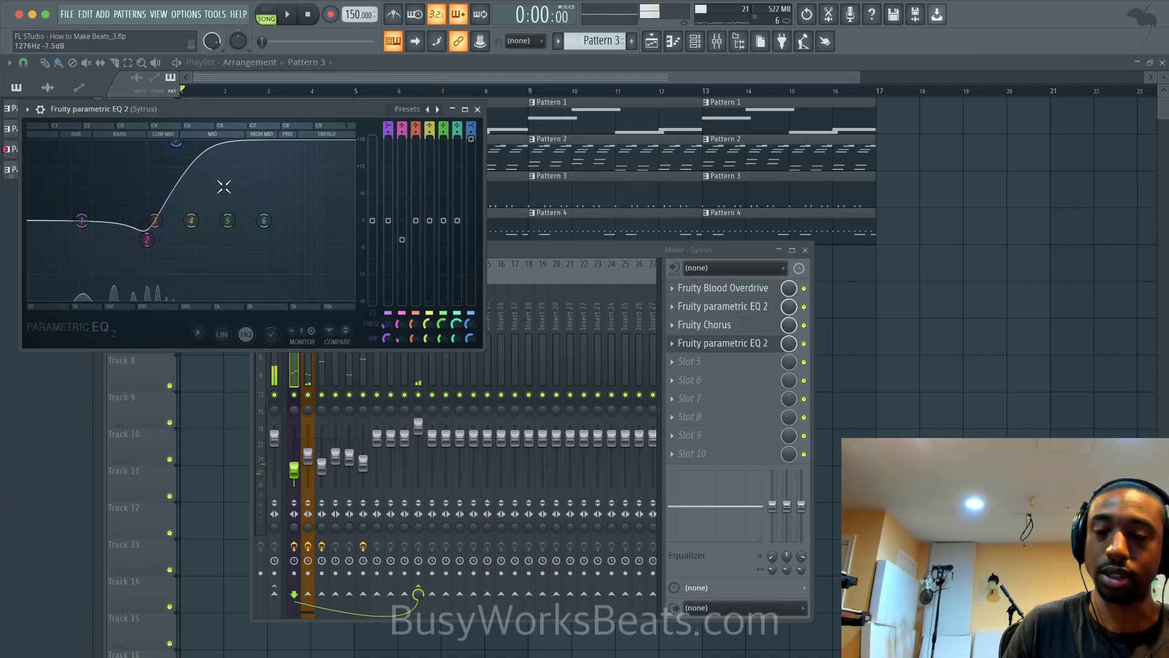
pyautogui.press('space')
pyautogui.click(478, 109)
pyautogui.press('space')
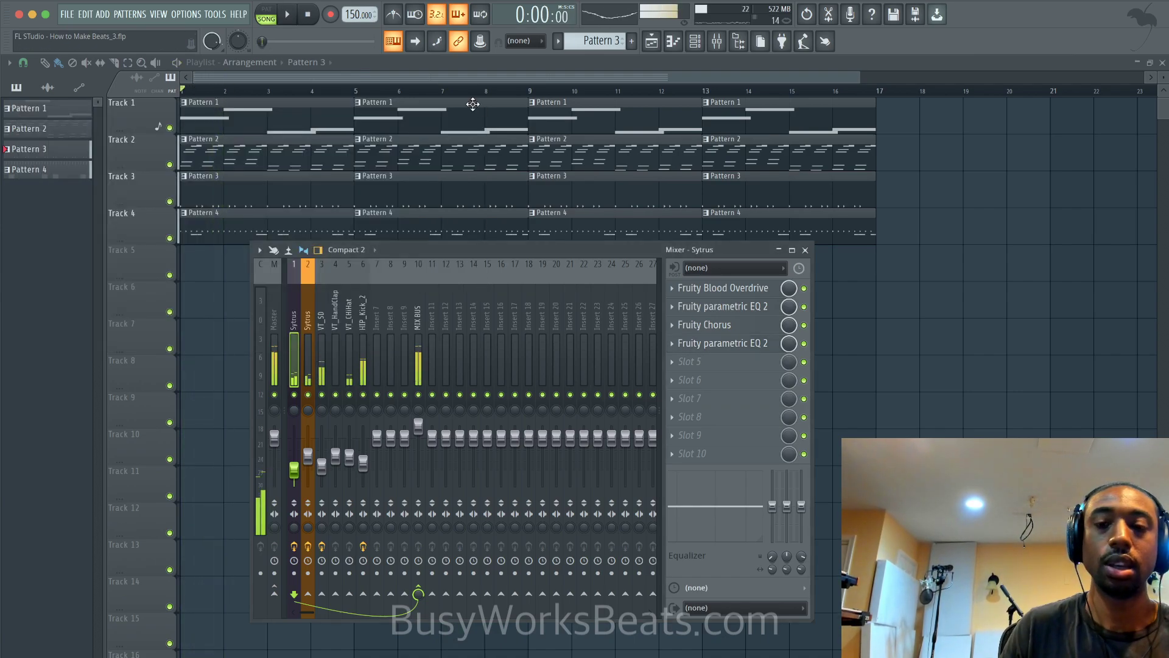
pyautogui.press('space')
# - Add Fruity Limiter in slot 5 of the Sytrus track and switch it to compressor mode with the song playing
pyautogui.click(694, 362)
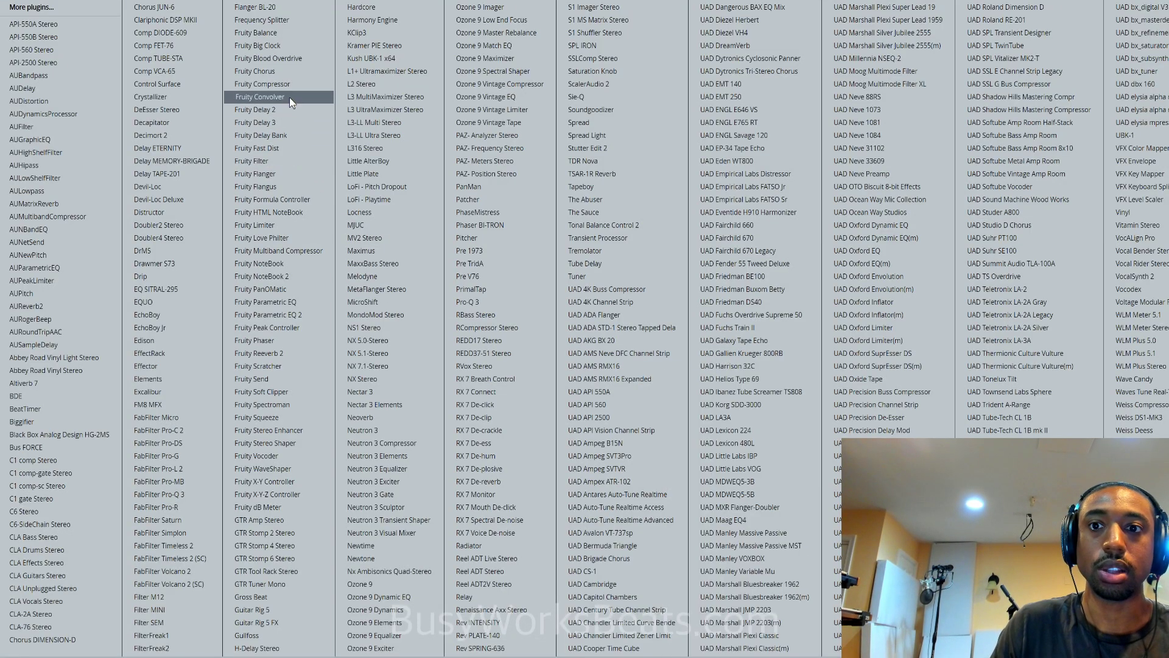
pyautogui.click(294, 225)
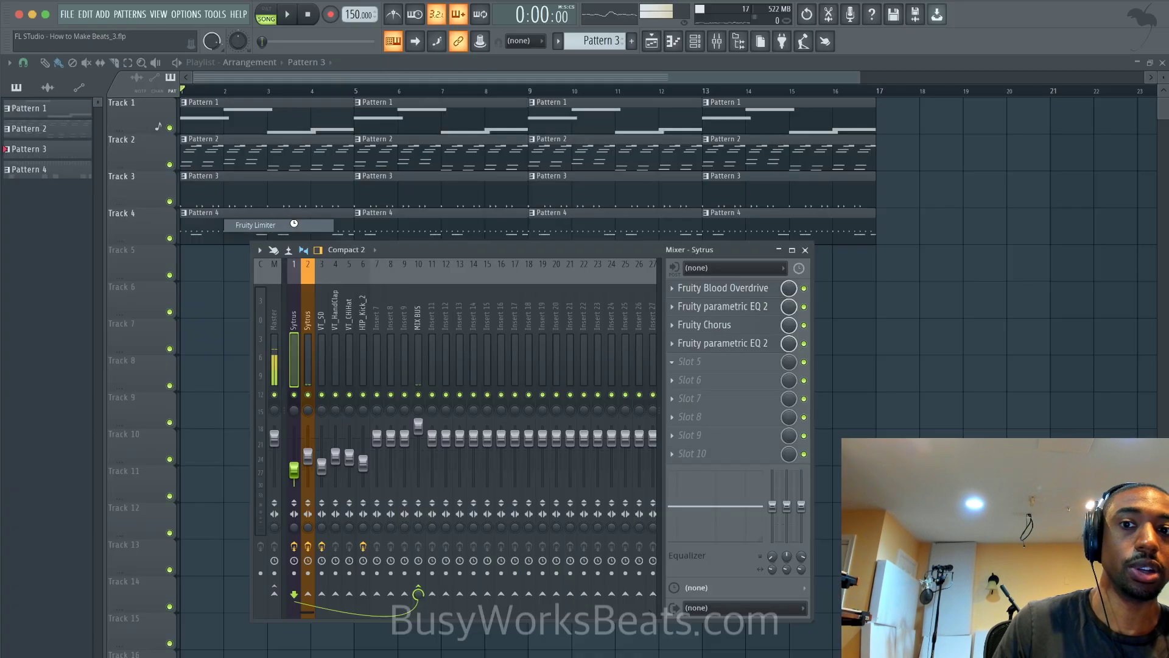
pyautogui.press('space')
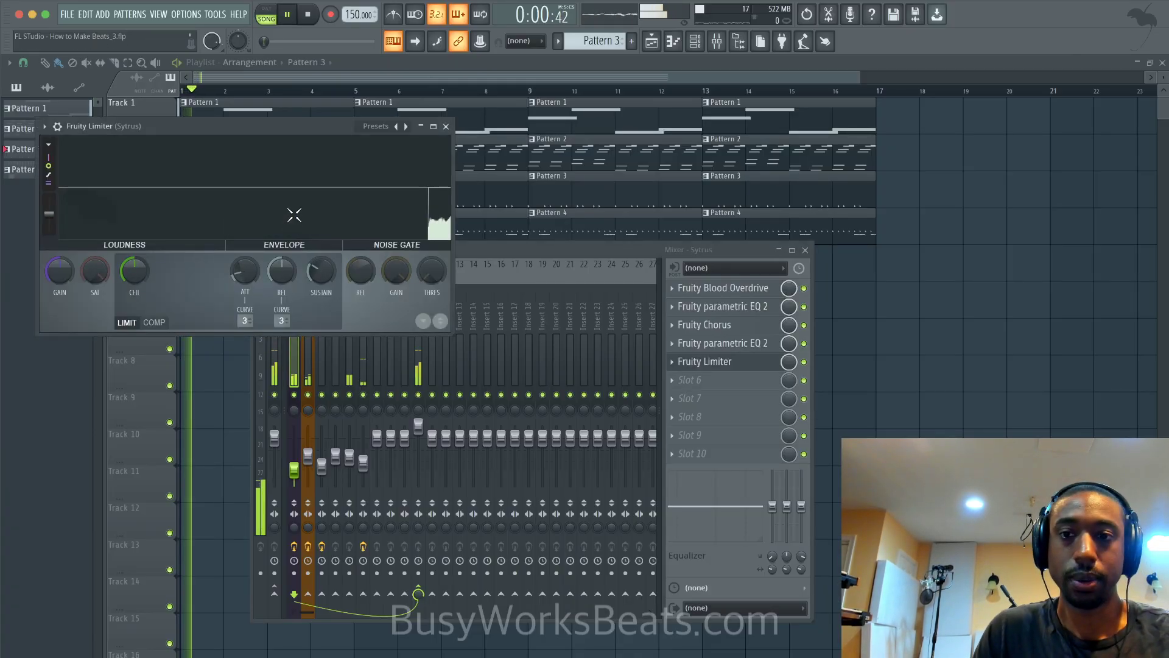
pyautogui.click(152, 322)
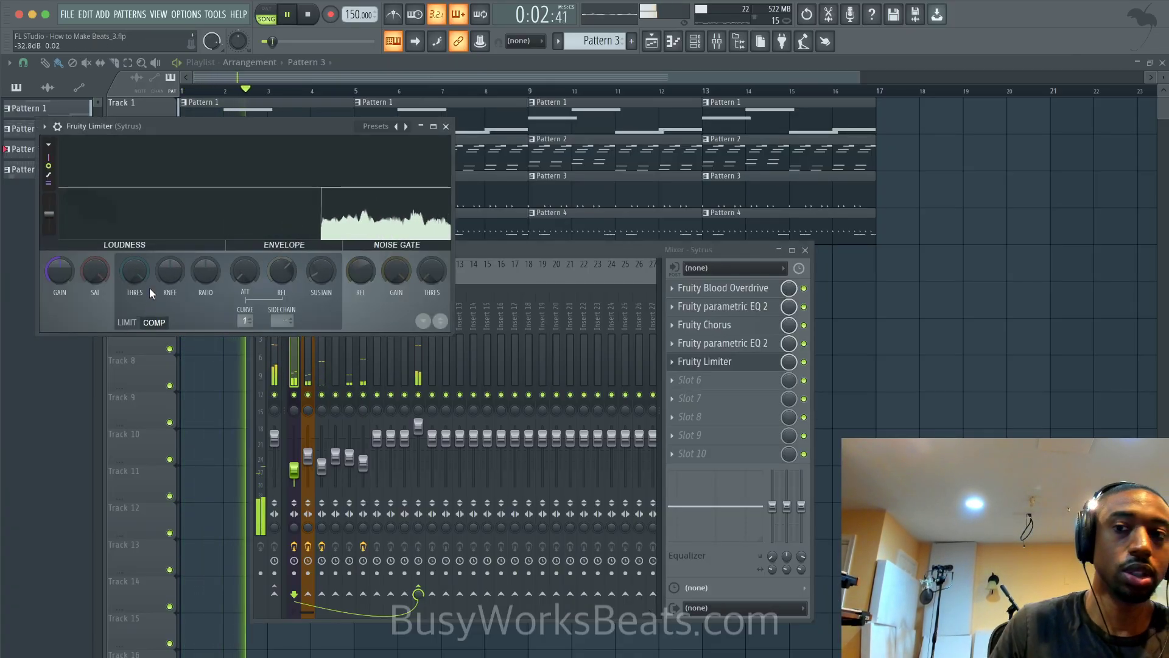
# - Lower the limiter's compression threshold and soft saturation threshold, and raise its gain slightly
pyautogui.moveTo(137, 262); pyautogui.dragTo(137, 305)
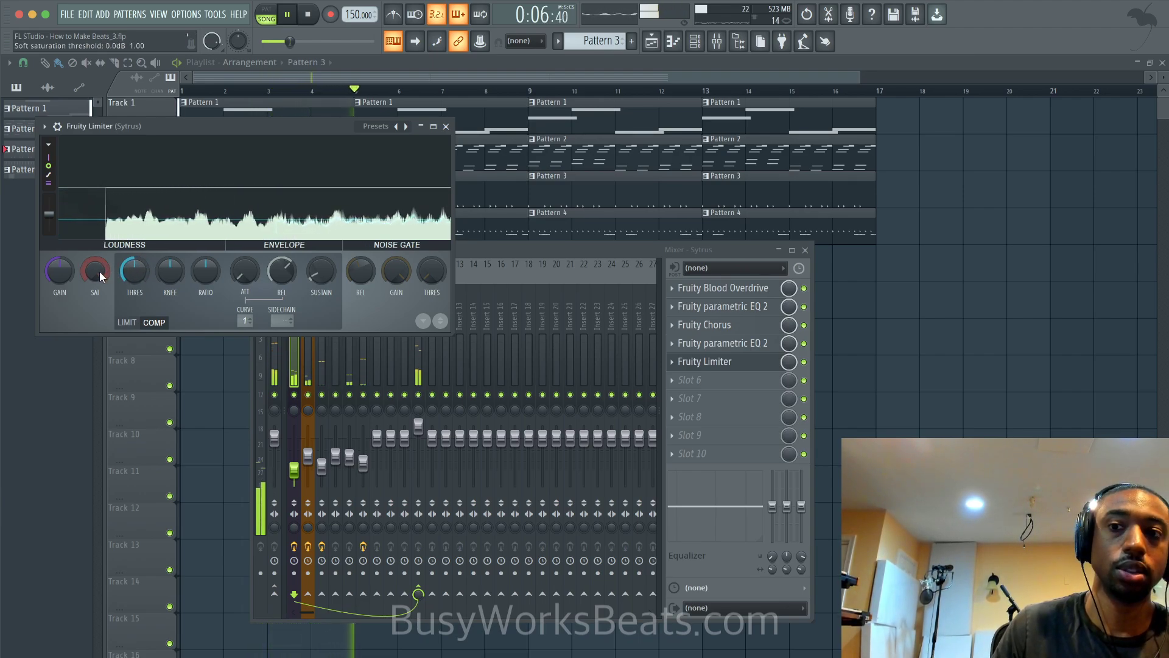
pyautogui.moveTo(94, 268); pyautogui.dragTo(59, 251)
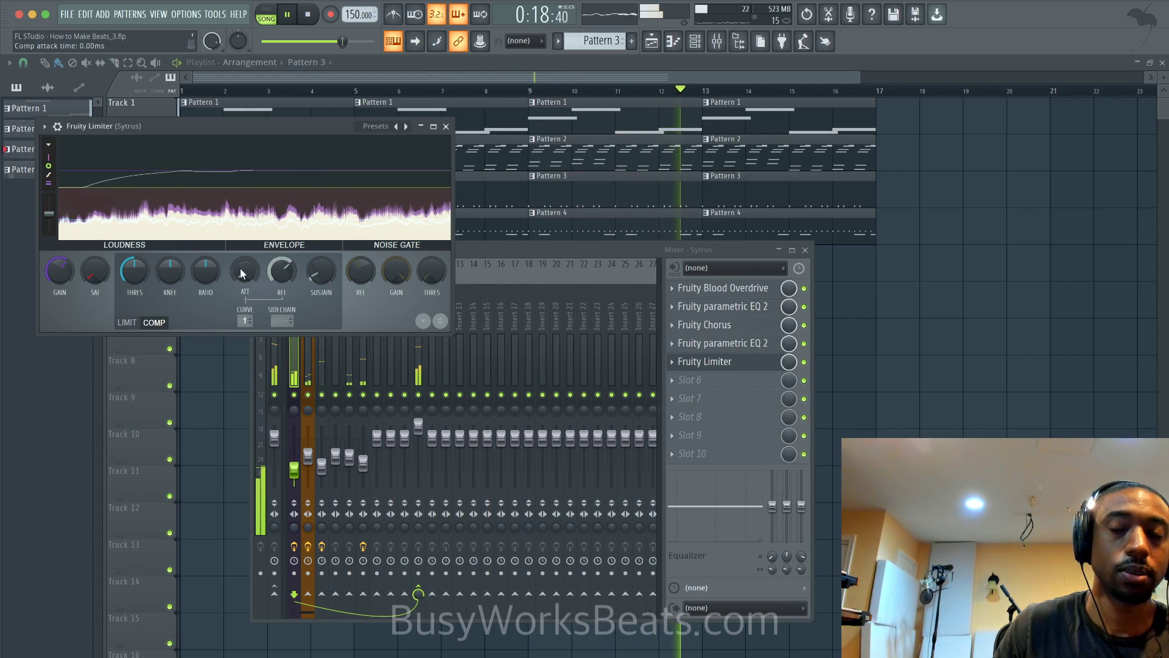
# - Move Fruity Limiter up to slot 4, ahead of the second Fruity parametric EQ 2, and reposition the mixer window
pyautogui.moveTo(748, 370); pyautogui.dragTo(748, 344)
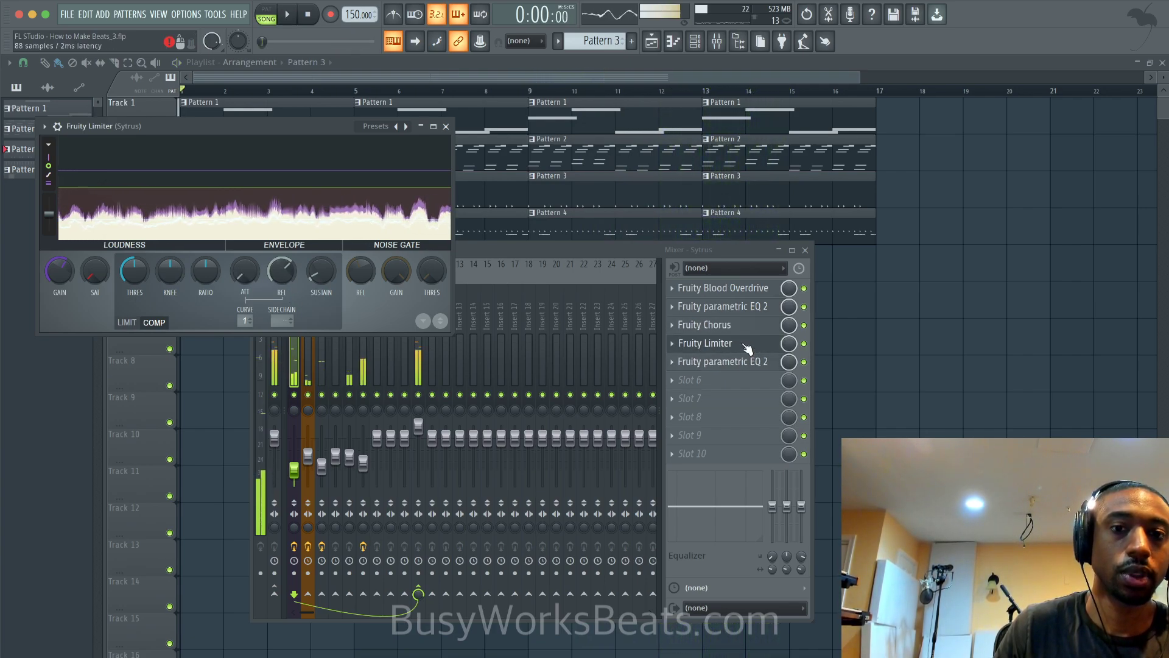
pyautogui.press('space')
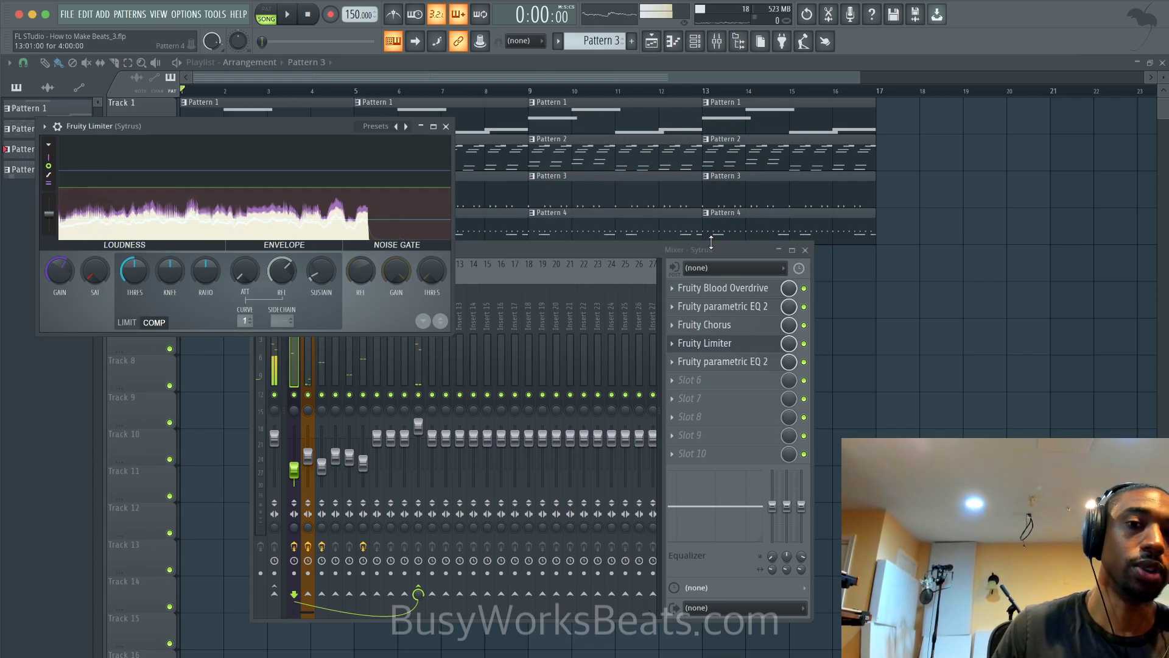
pyautogui.moveTo(708, 250); pyautogui.dragTo(743, 184)
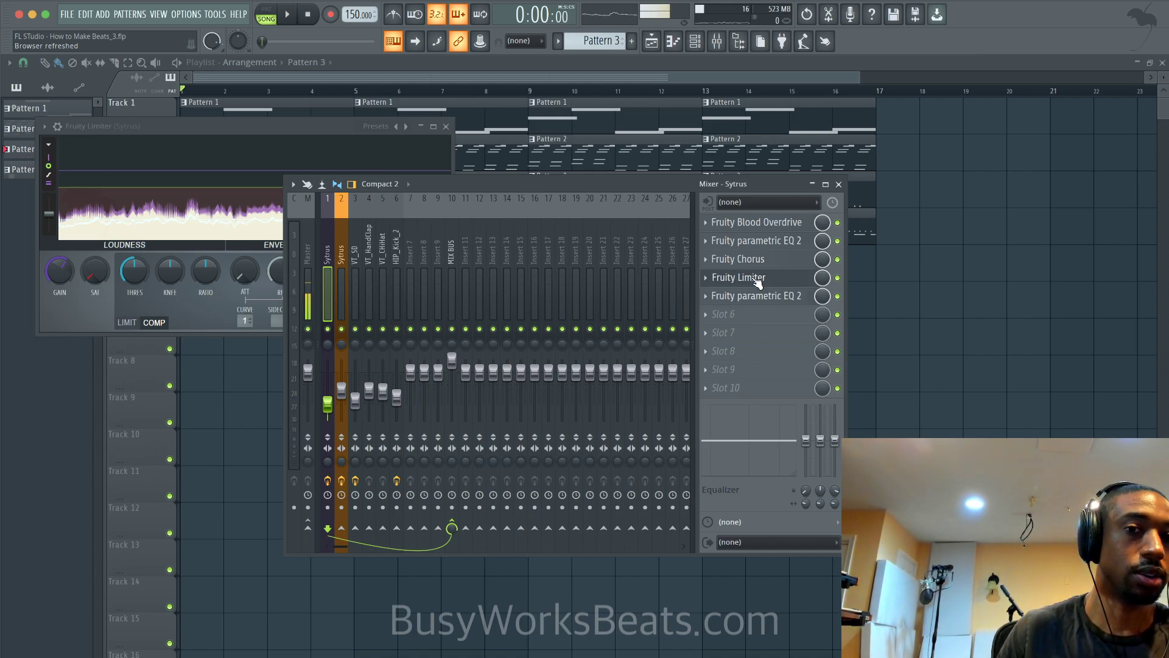
pyautogui.moveTo(757, 283)
pyautogui.mouseDown()
pyautogui.moveTo(758, 301)
pyautogui.moveTo(758, 284)
pyautogui.mouseUp()
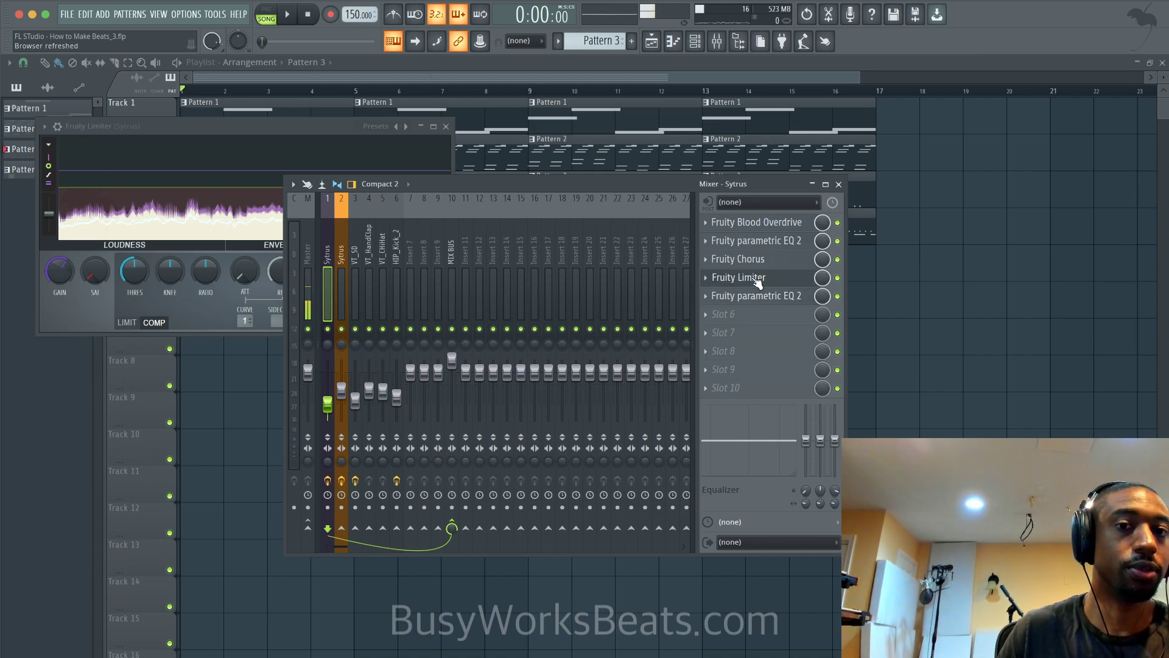
# - Raise the Fruity Limiter's soft saturation threshold and increase its gain while the song plays
pyautogui.click(341, 134)
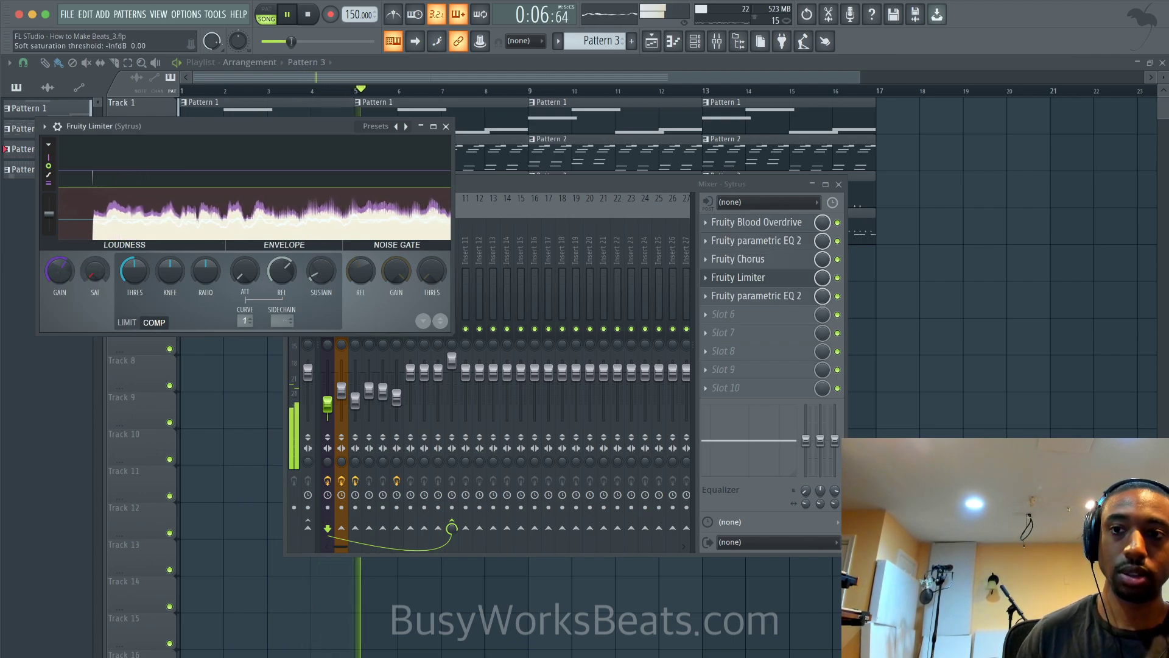
pyautogui.moveTo(95, 270); pyautogui.dragTo(95, 244)
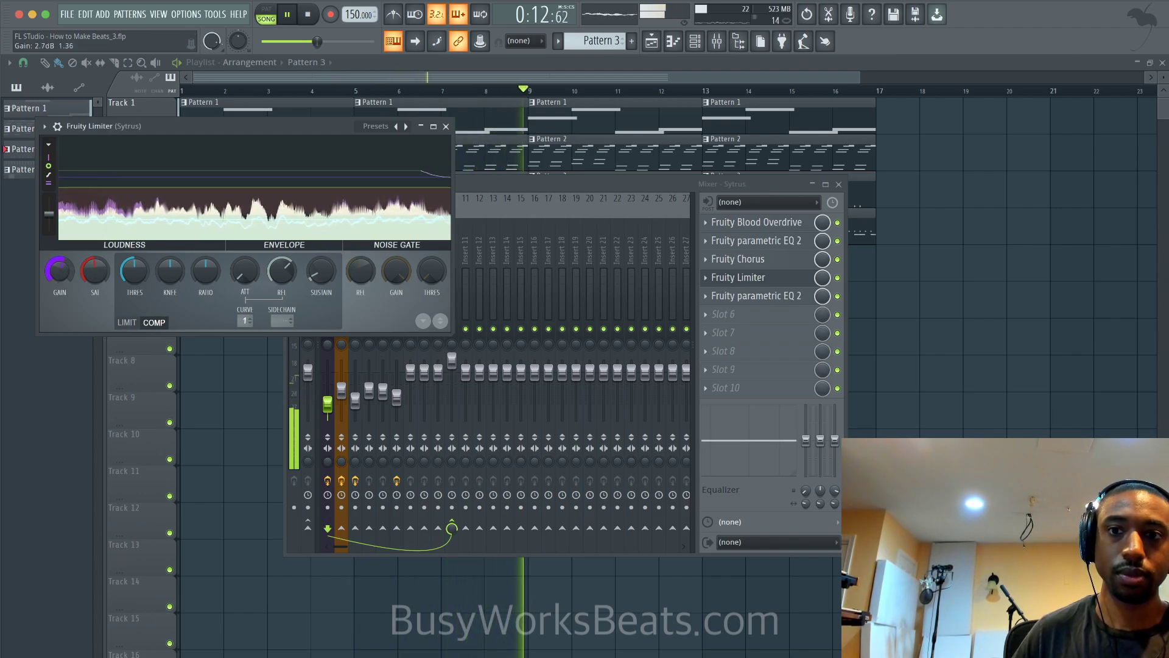
# - On the first Sytrus track, set the limiter's soft saturation threshold to -8.2 dB and reduce the slot 5 EQ's band 7 high-shelf boost
pyautogui.moveTo(93, 269)
pyautogui.mouseDown()
pyautogui.moveTo(82, 281)
pyautogui.moveTo(95, 269)
pyautogui.mouseUp()
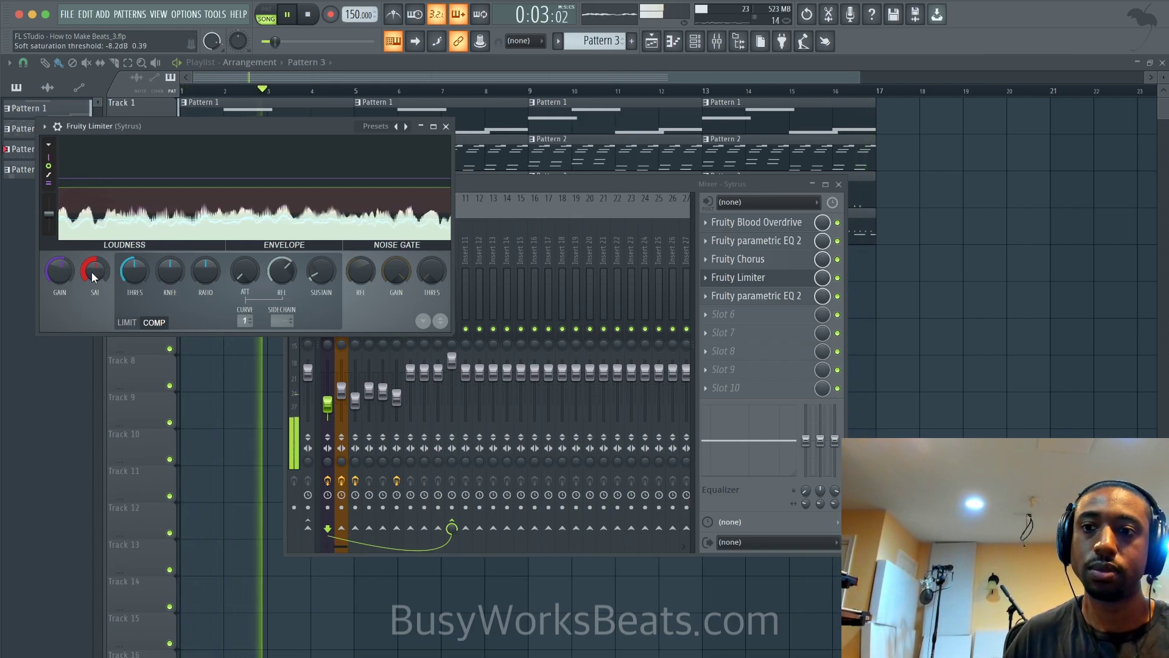
pyautogui.click(445, 127)
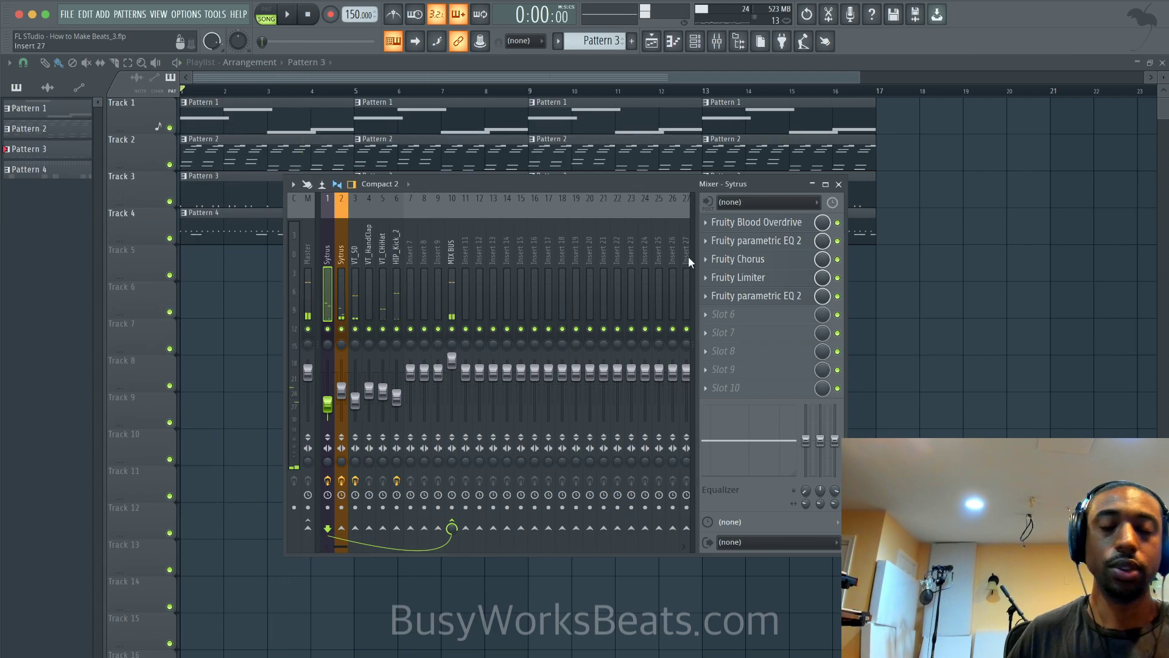
pyautogui.click(800, 299)
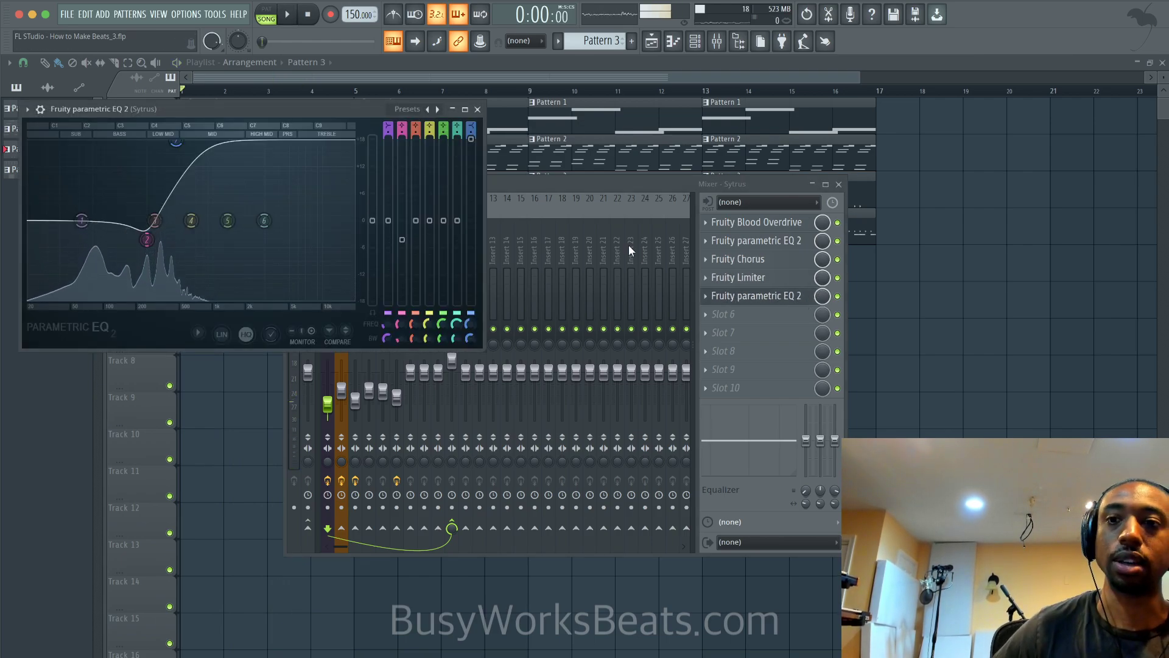
pyautogui.press('space')
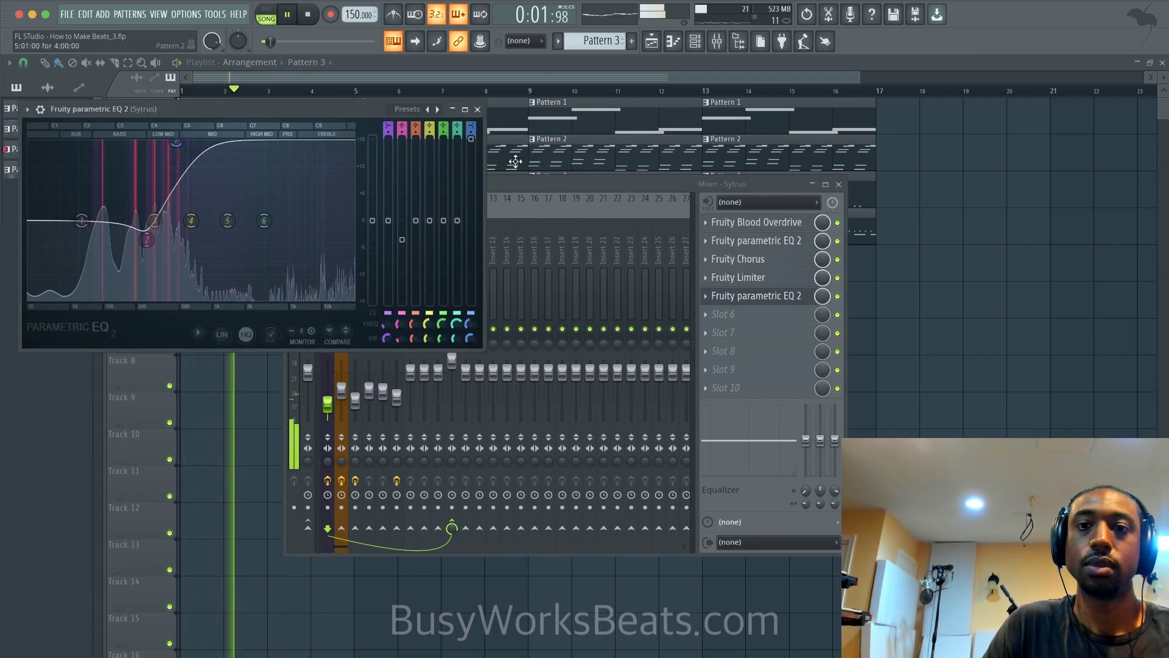
pyautogui.moveTo(471, 139); pyautogui.dragTo(471, 185)
pyautogui.click(478, 109)
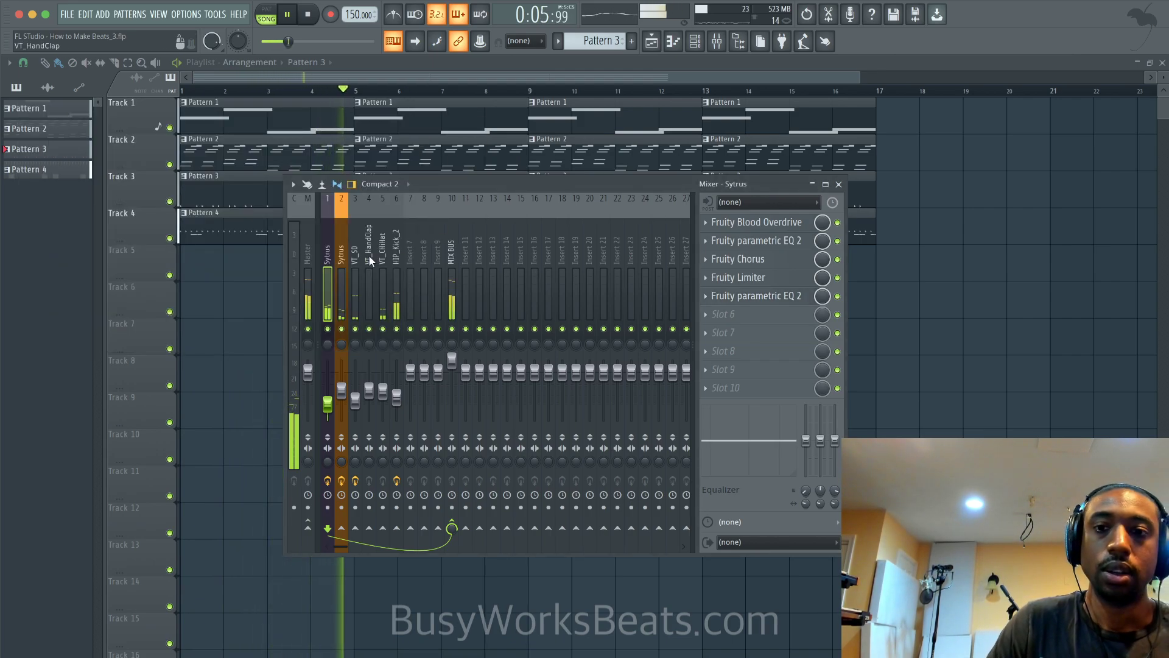
# - Add Fruity parametric EQ 2 in slot 4 of the second Sytrus track and boost its band 7 high shelf around 1.1 kHz
pyautogui.click(342, 291)
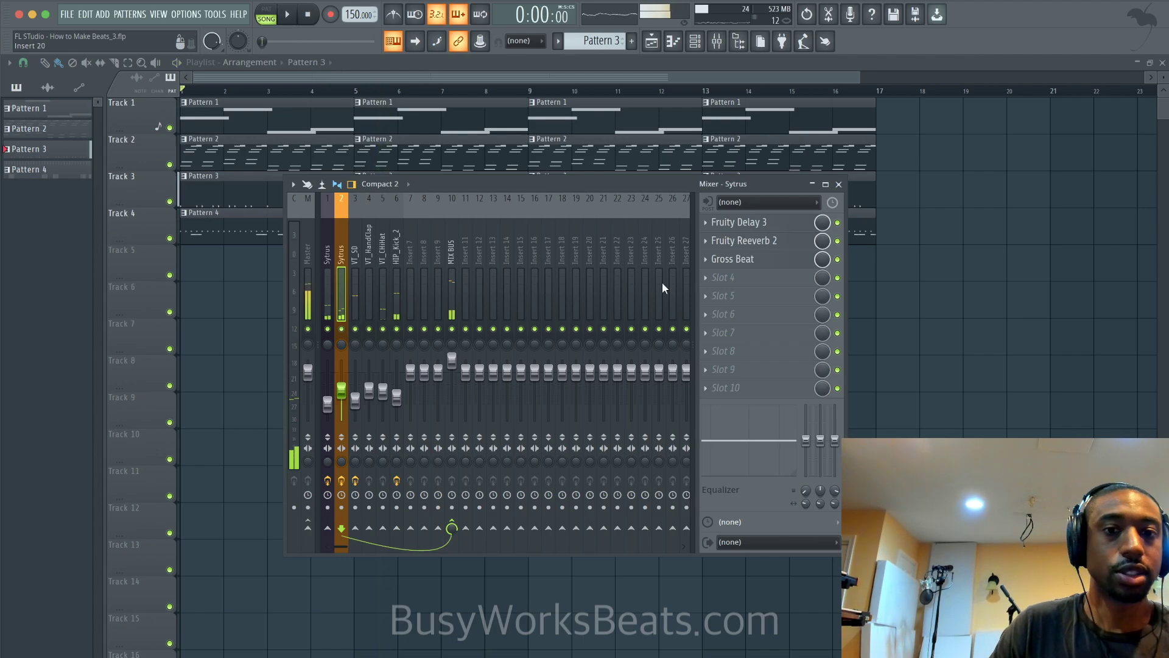
pyautogui.click(739, 278)
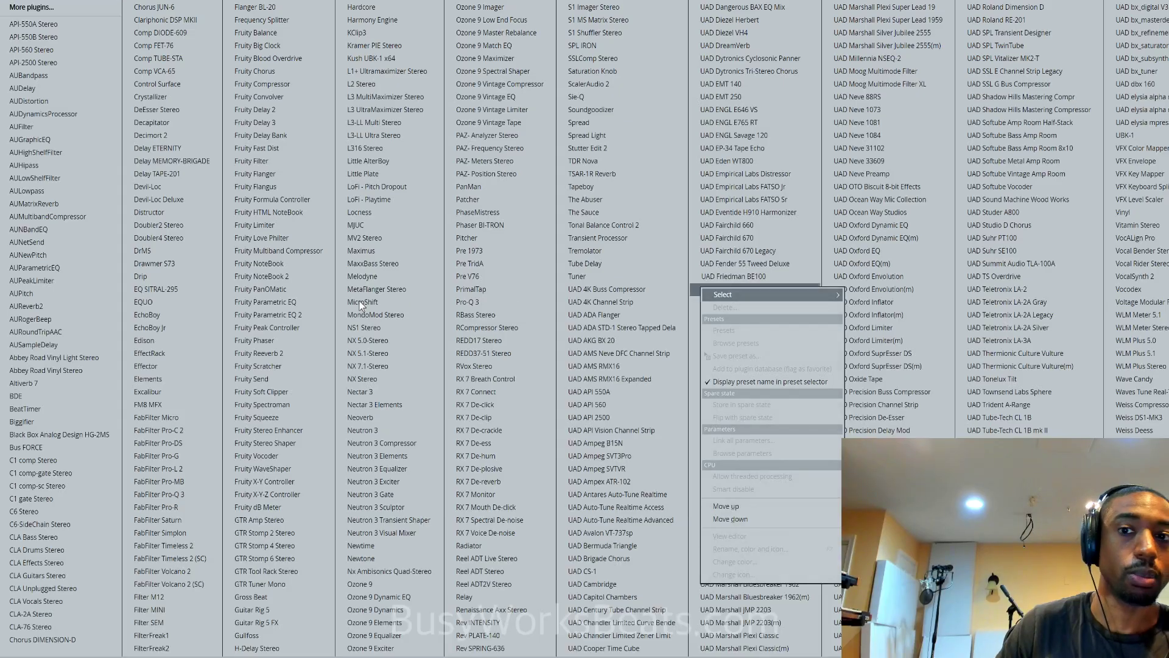
pyautogui.click(275, 295)
pyautogui.press('space')
pyautogui.moveTo(335, 255); pyautogui.dragTo(253, 183)
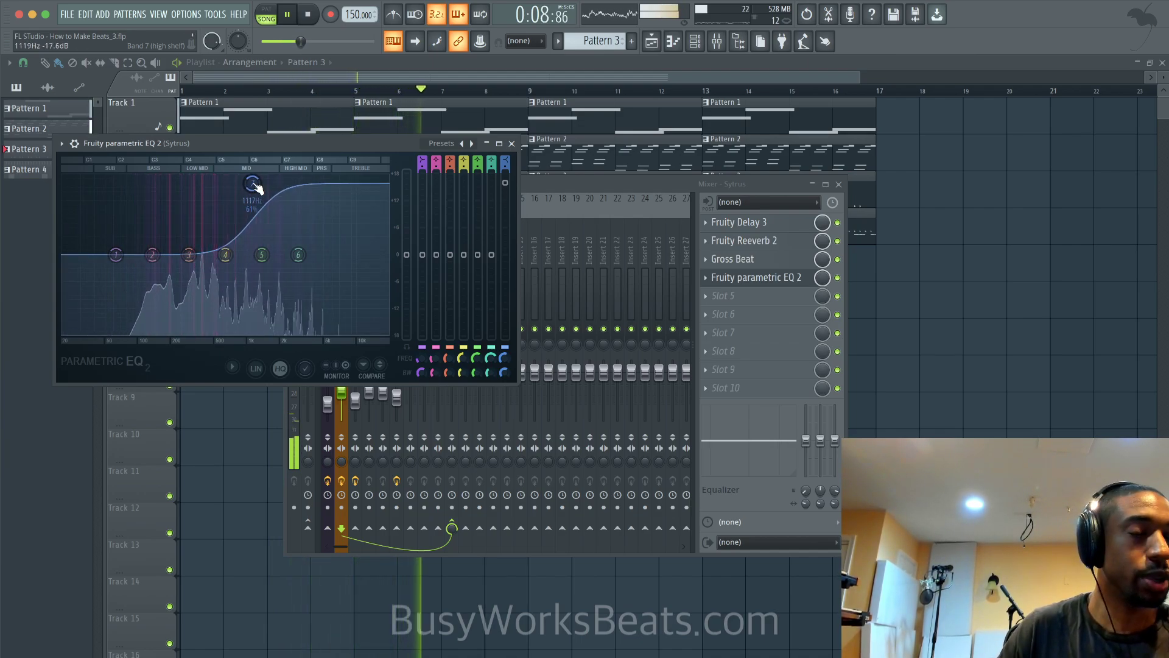
pyautogui.press('space')
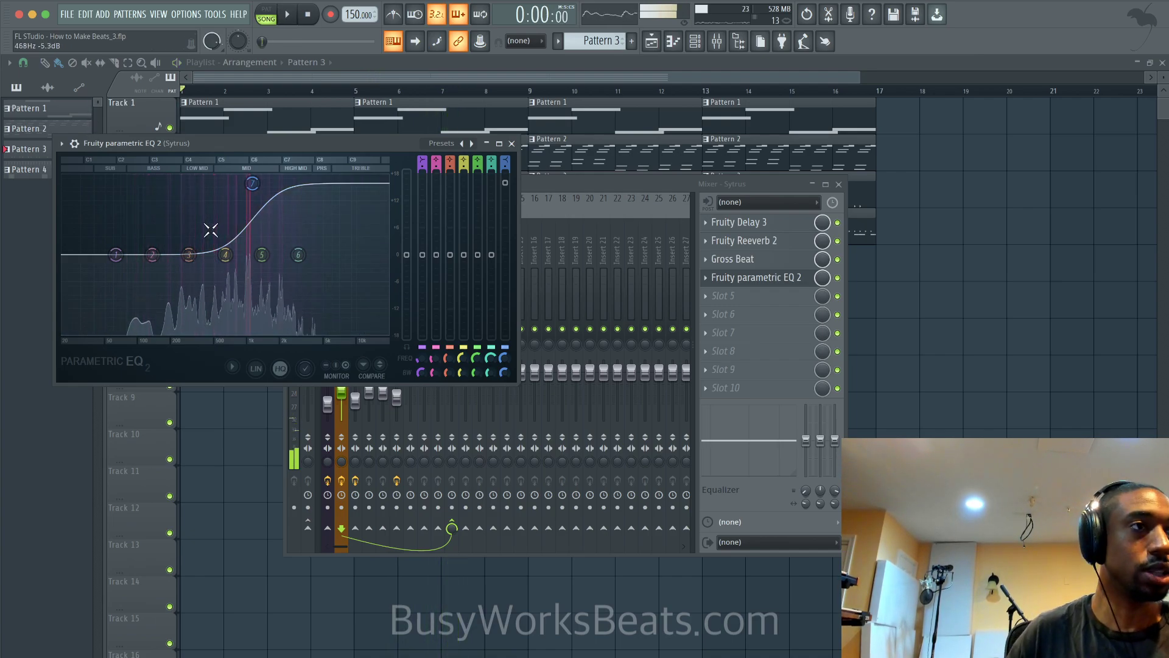
# - Sweep EQ band 3 through the low mids during playback, cut it narrowly by about 3.5 dB near 372 Hz, and close the EQ
pyautogui.press('space')
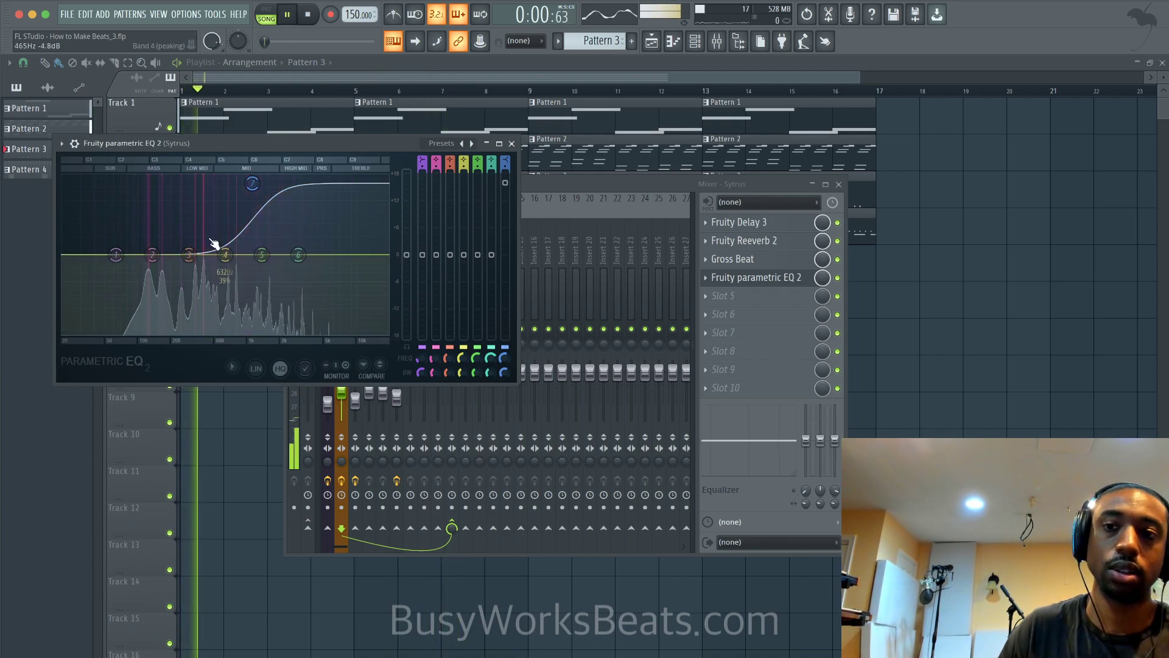
pyautogui.moveTo(194, 258); pyautogui.dragTo(199, 217)
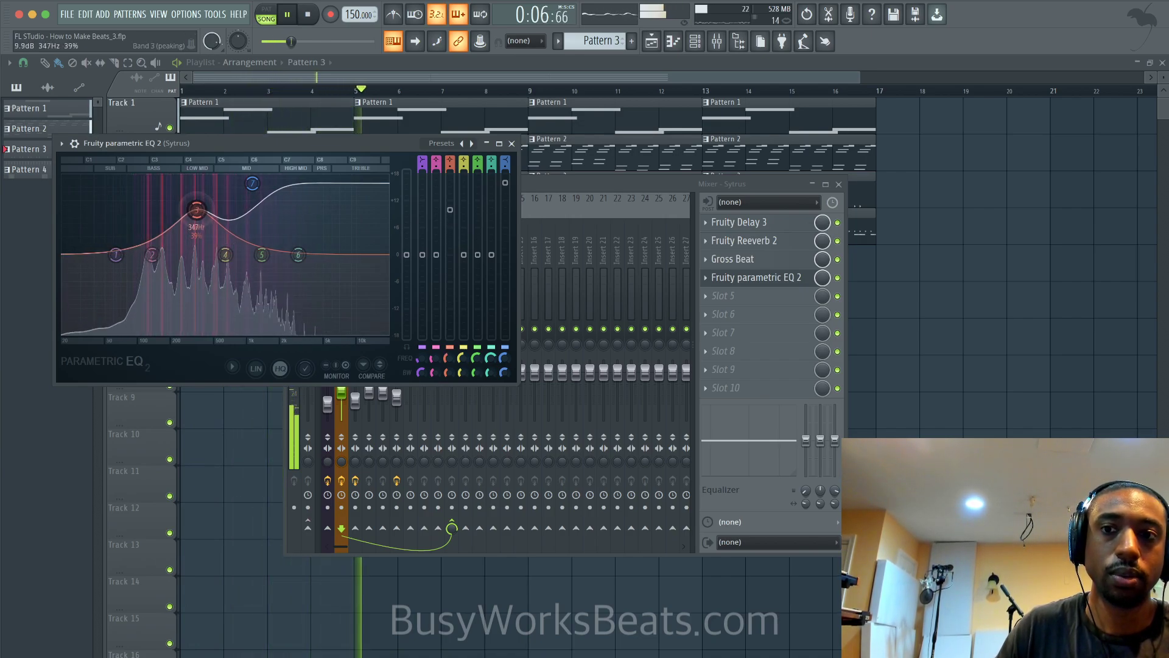
pyautogui.press('space')
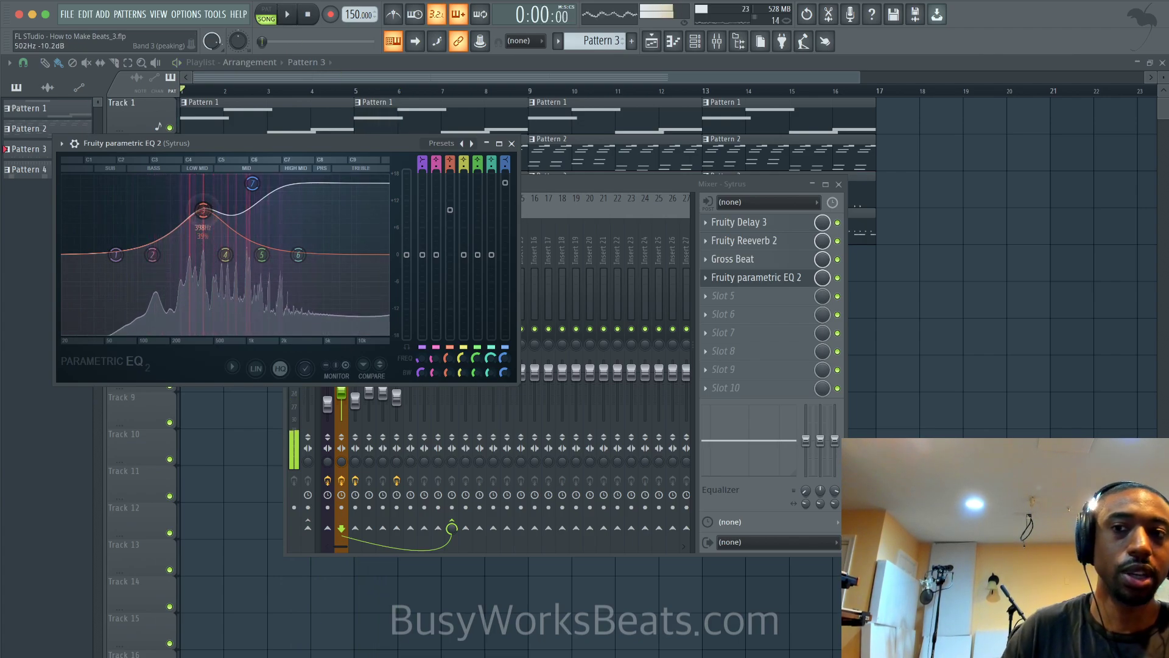
pyautogui.moveTo(199, 238); pyautogui.dragTo(202, 272)
pyautogui.press('space')
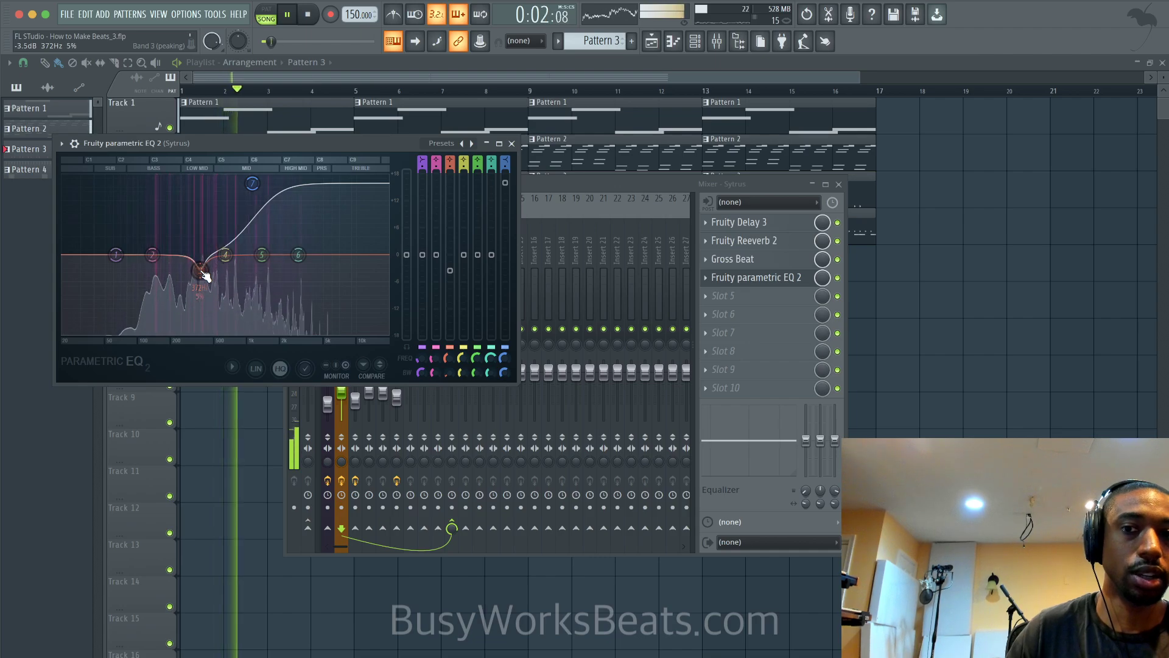
pyautogui.scroll(-3, 205, 276)
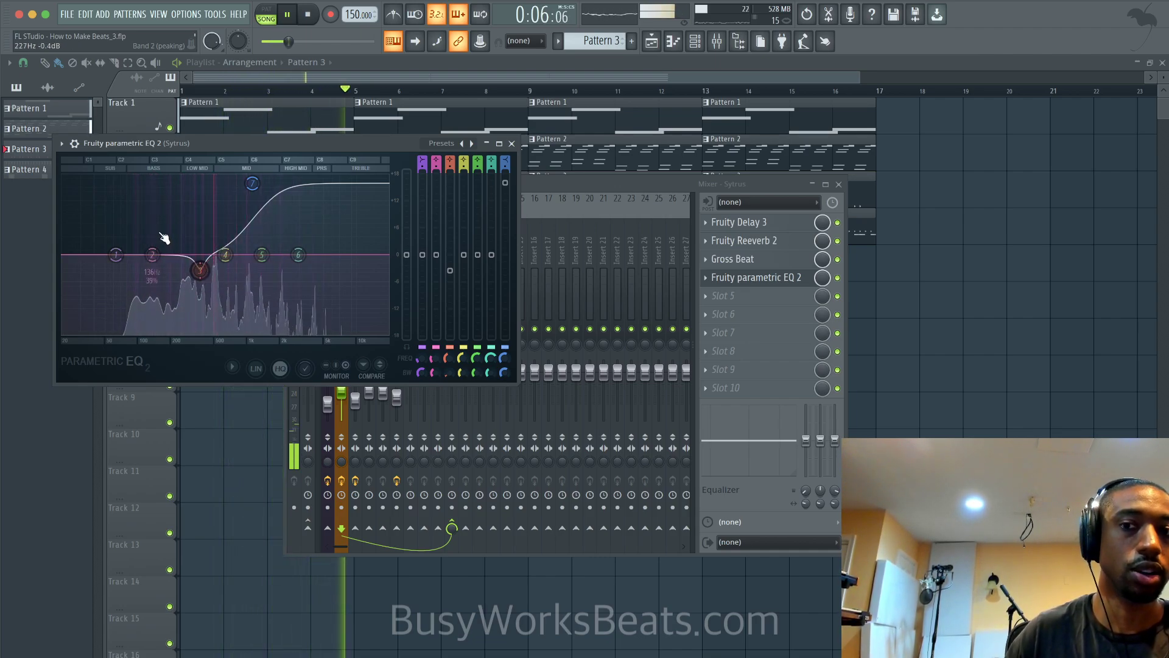
pyautogui.click(511, 143)
# - In the first Sytrus track's Fruity Limiter, lower the compression threshold, raise the ratio, adjust the release and set the gain to about 2.3 dB
pyautogui.click(331, 278)
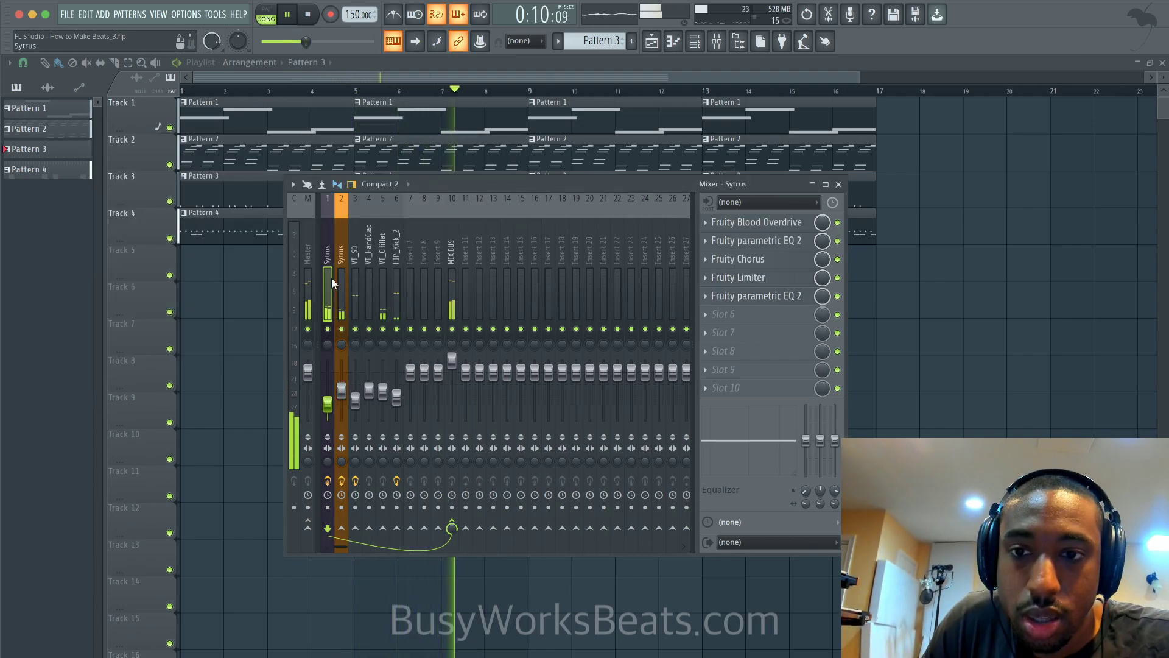
pyautogui.click(770, 283)
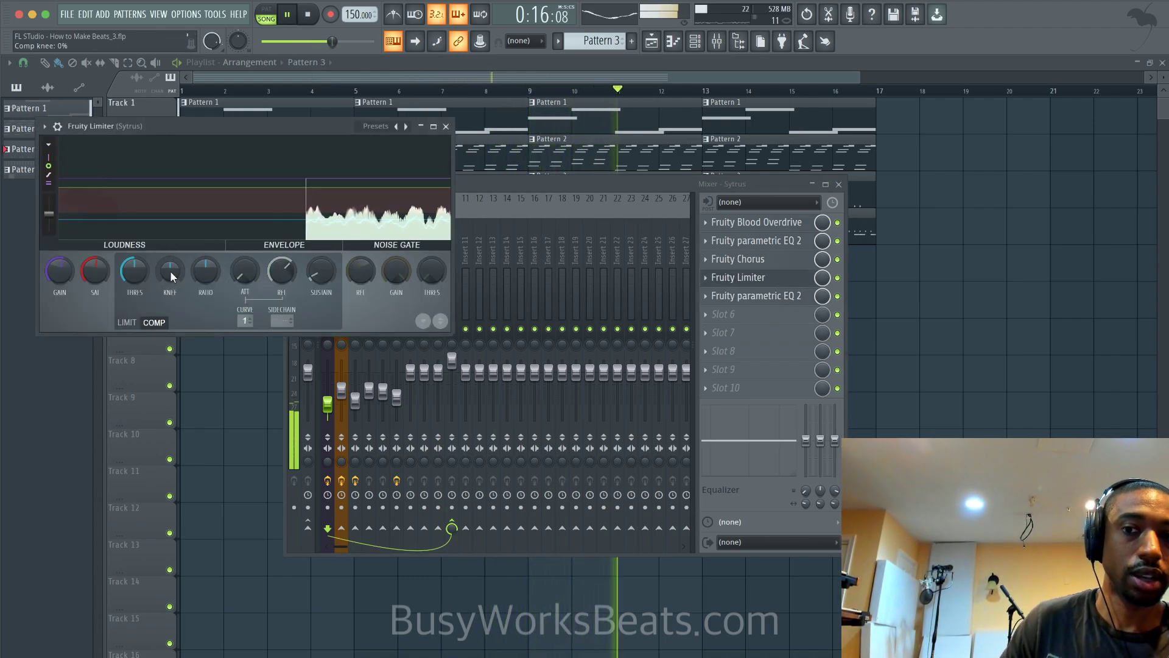
pyautogui.moveTo(131, 270); pyautogui.dragTo(132, 282)
pyautogui.moveTo(205, 271); pyautogui.dragTo(205, 261)
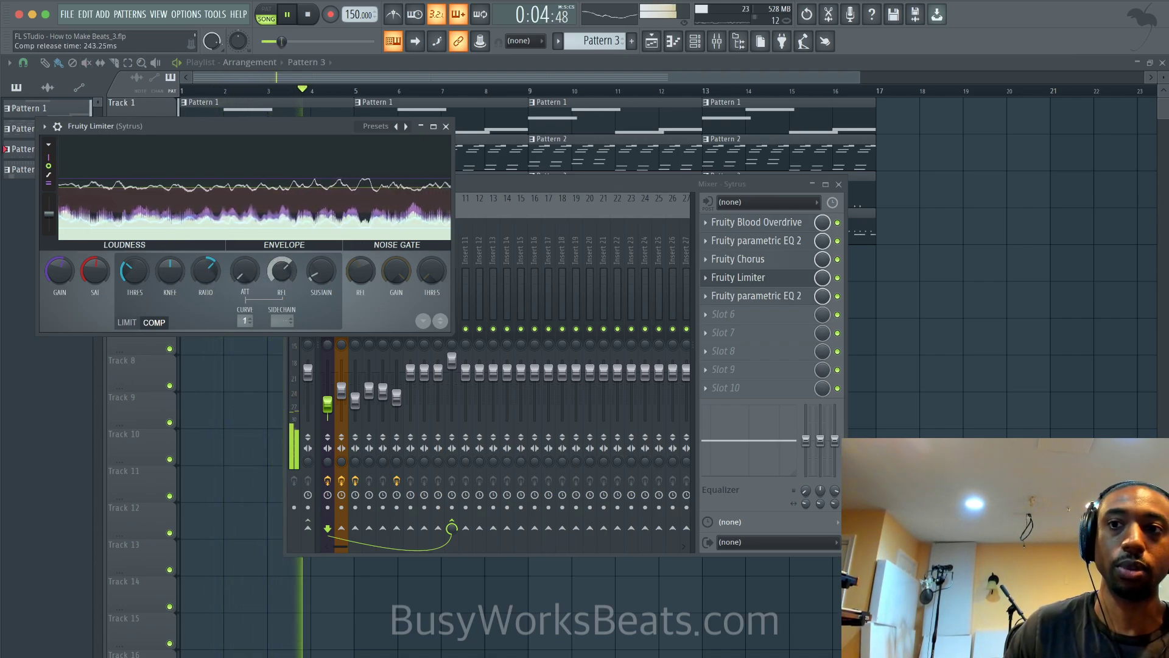
pyautogui.moveTo(277, 266); pyautogui.dragTo(277, 267)
pyautogui.moveTo(60, 272)
pyautogui.mouseDown()
pyautogui.moveTo(60, 248)
pyautogui.moveTo(66, 272)
pyautogui.mouseUp()
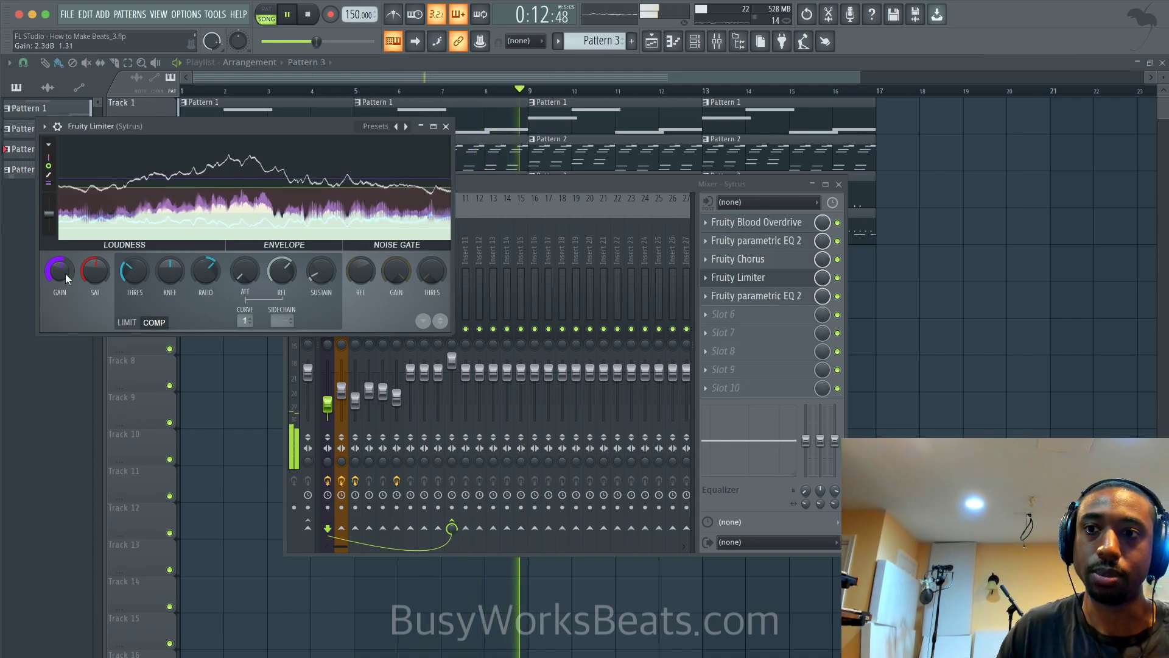
# - Raise the main output level of the Fruity parametric EQ 2 in slot 5 of the first Sytrus track, and close it
pyautogui.click(762, 296)
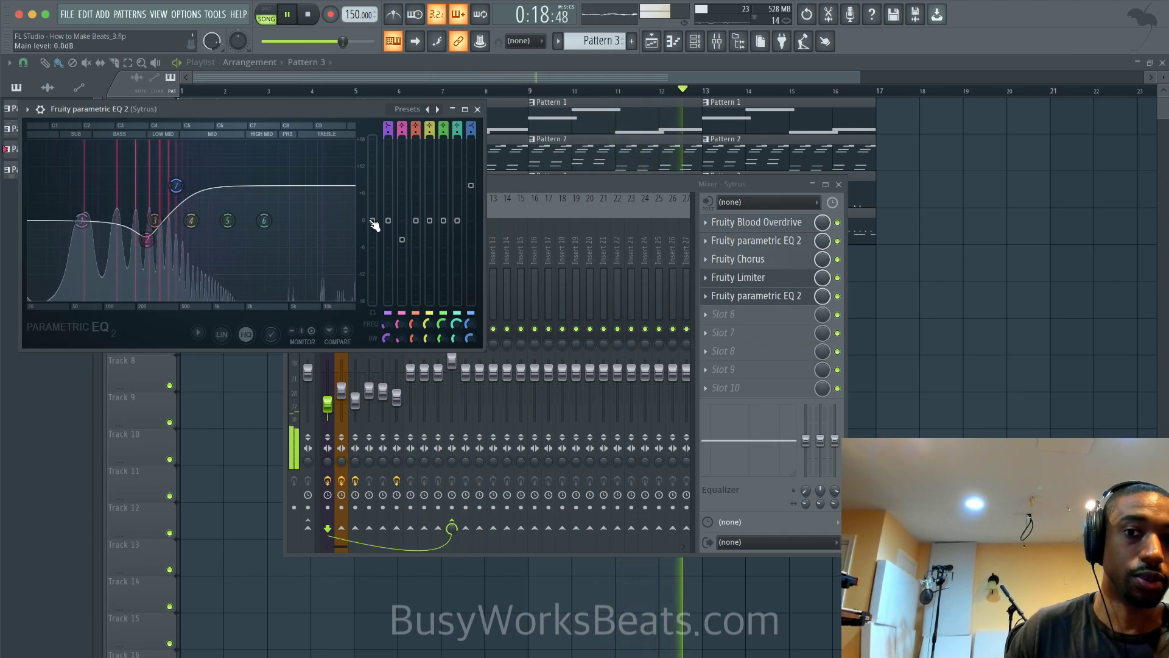
pyautogui.moveTo(373, 224); pyautogui.dragTo(373, 196)
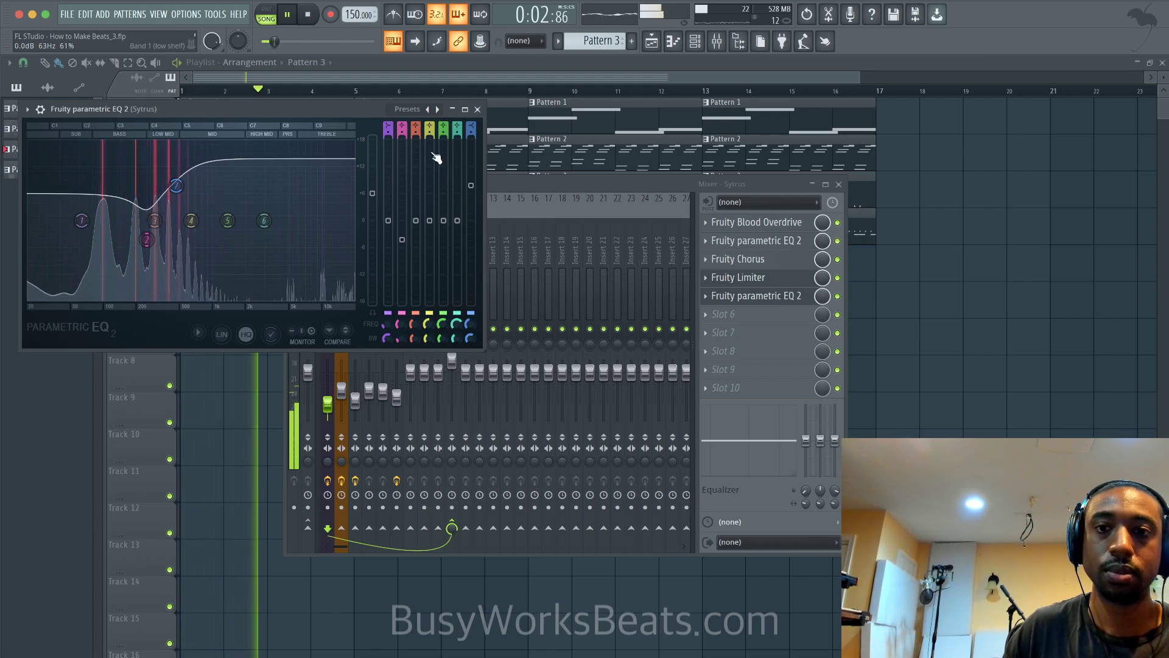
pyautogui.click(477, 111)
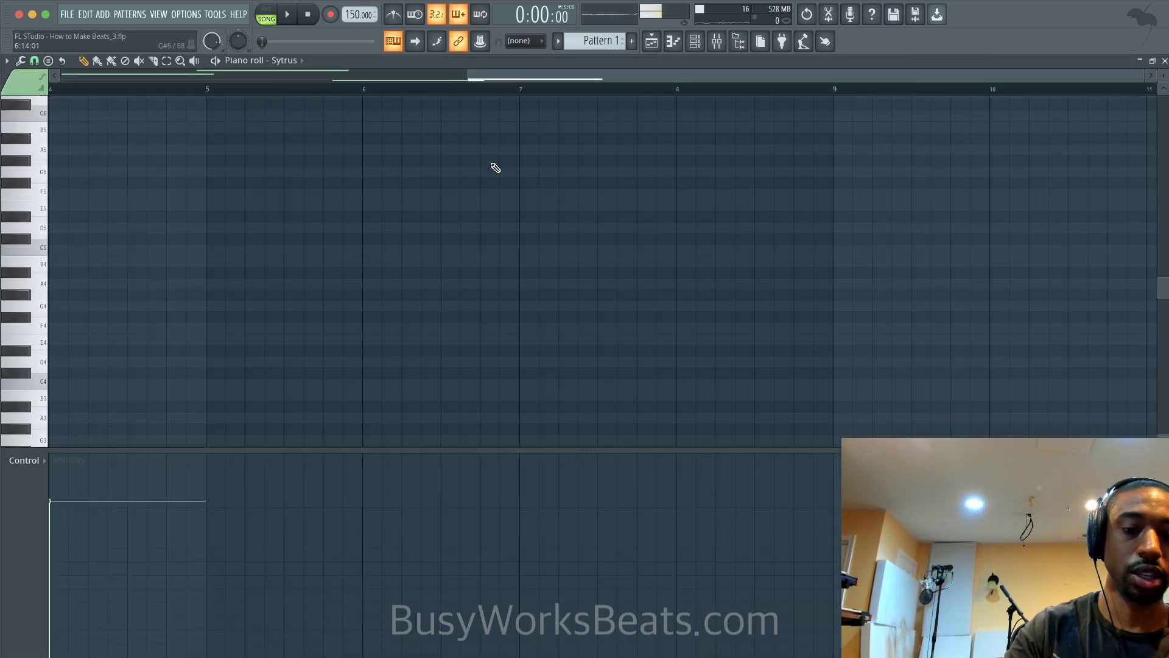
# - Leave the piano roll for the mixer and review the first Sytrus track's slot 5 EQ while the song plays
pyautogui.click(1165, 61)
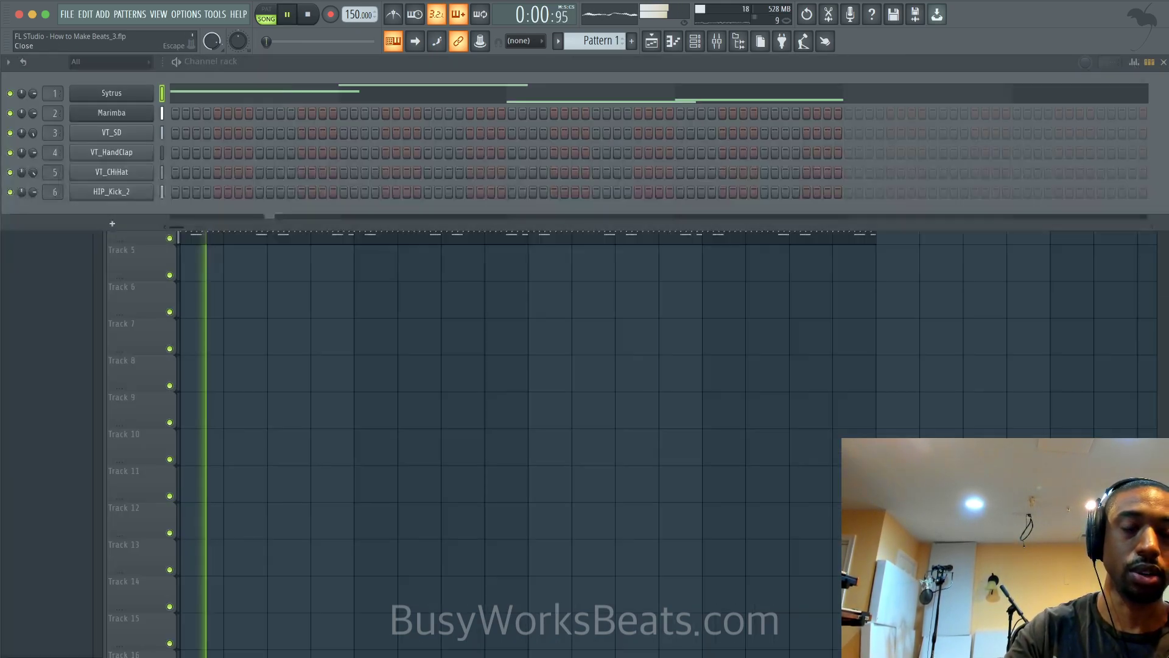
pyautogui.click(717, 42)
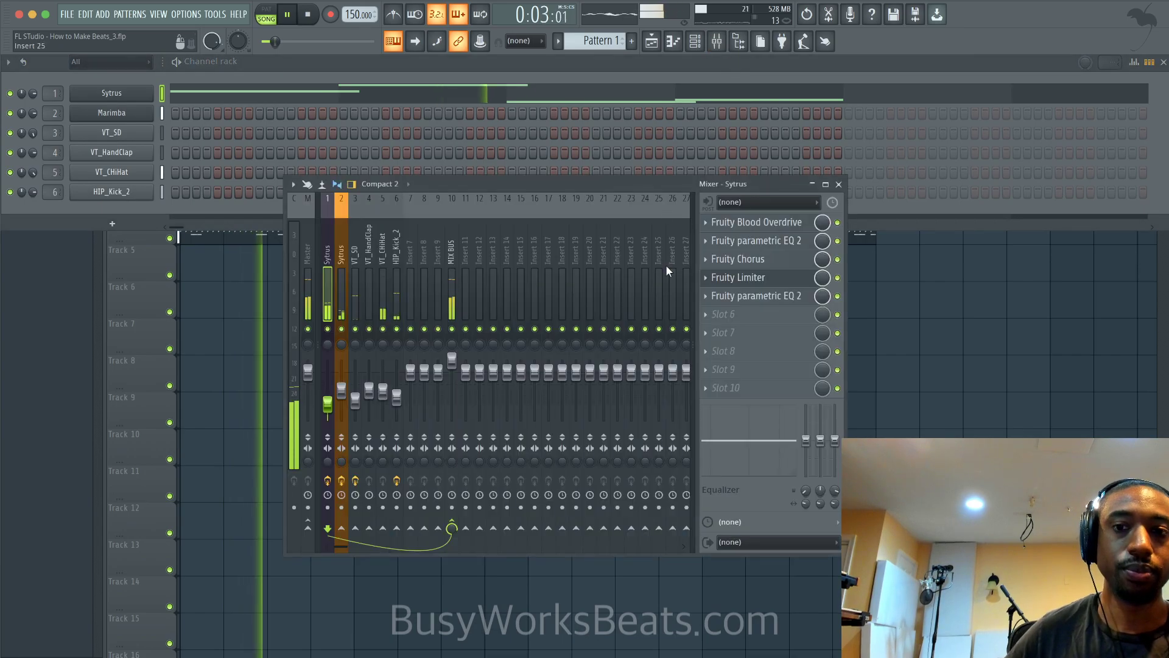
pyautogui.click(753, 297)
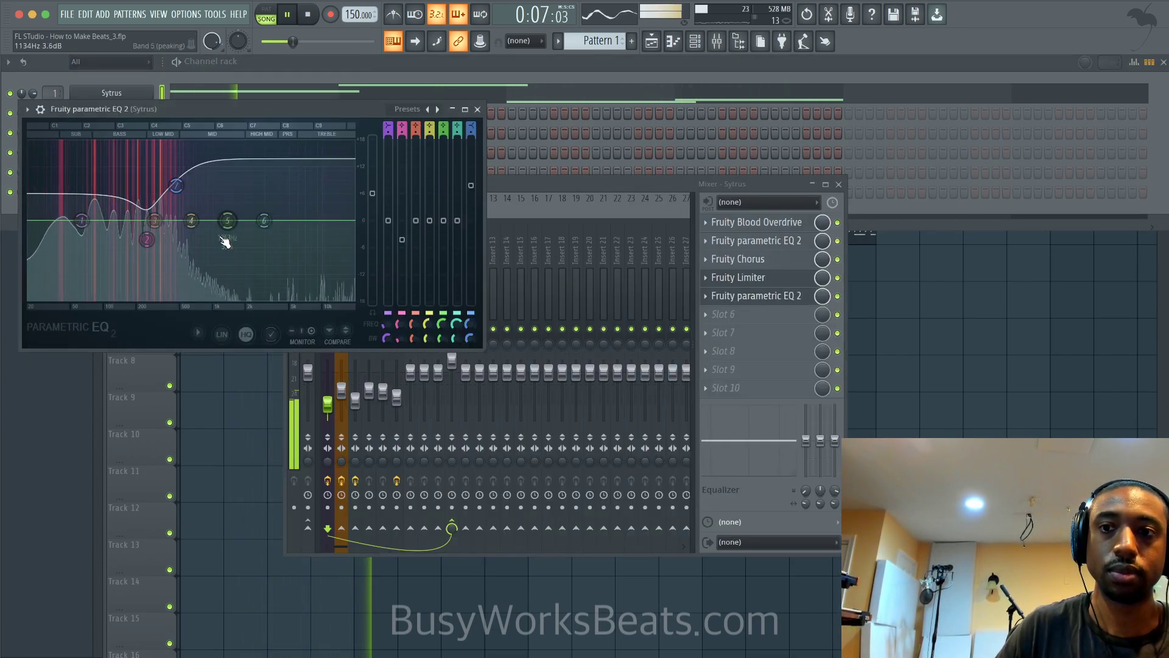
pyautogui.press('space')
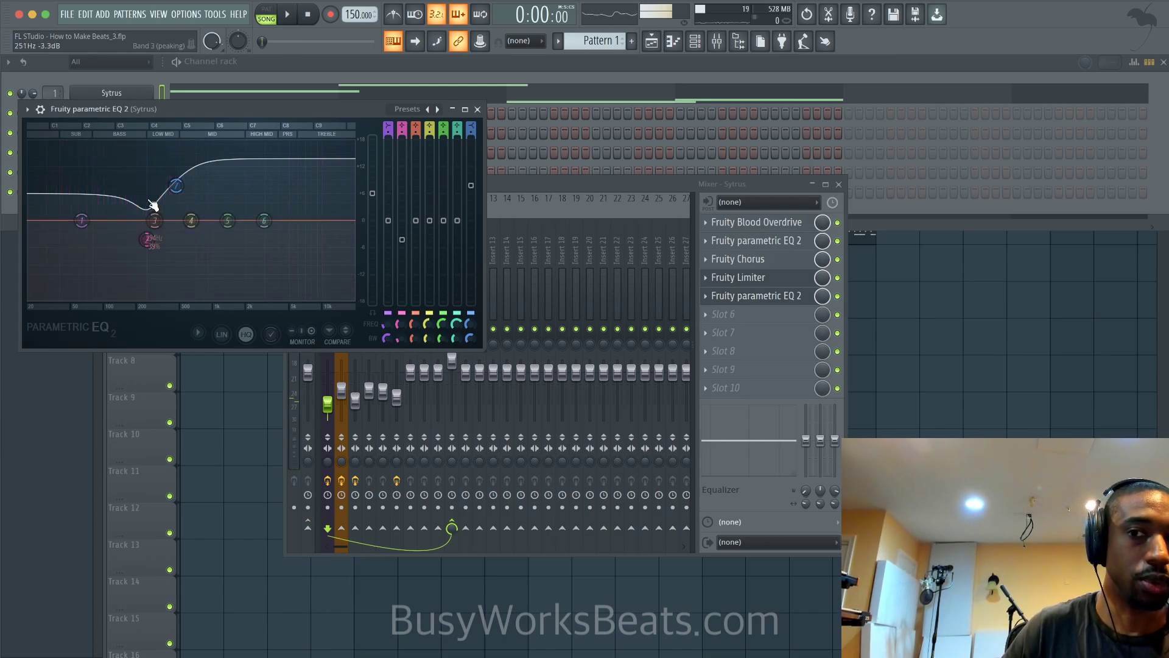
pyautogui.press('space')
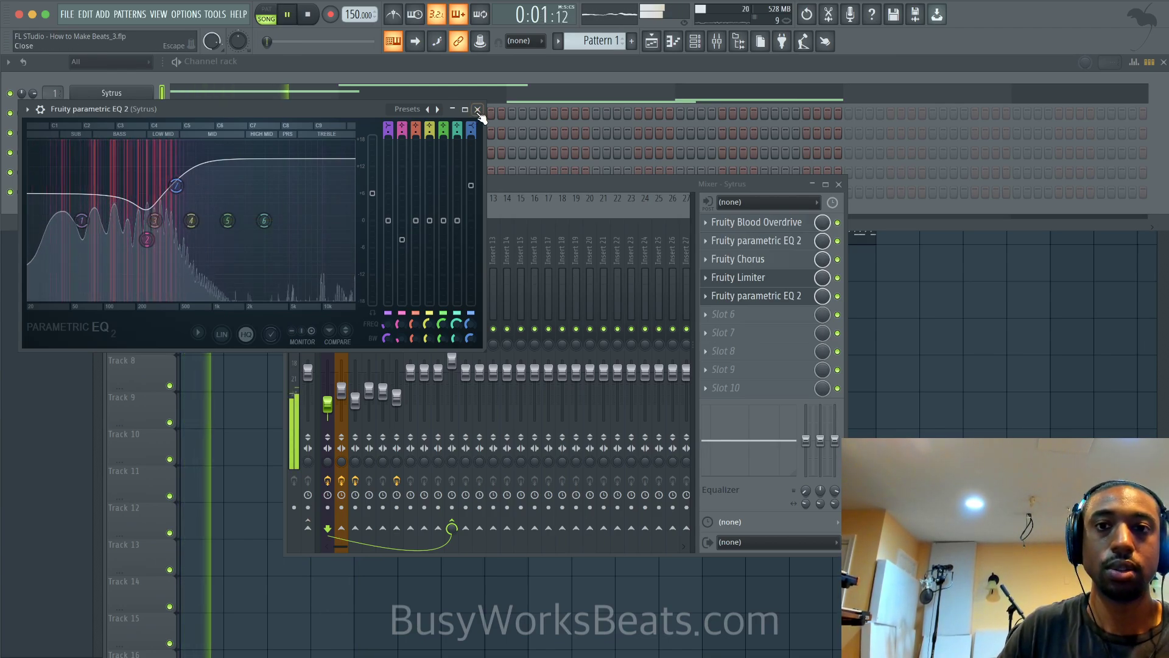
pyautogui.click(478, 109)
pyautogui.press('space')
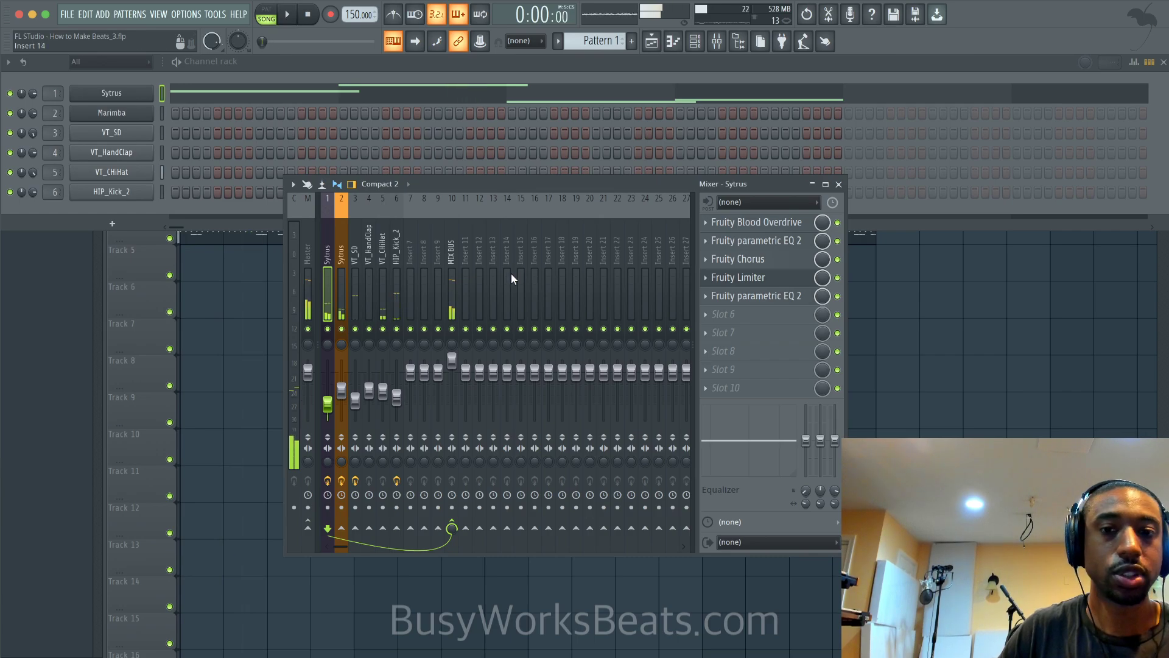
# - Check the level of Insert 29 in the mixer, and play the song to watch the beat's track levels
pyautogui.hscroll(5, 568, 272)
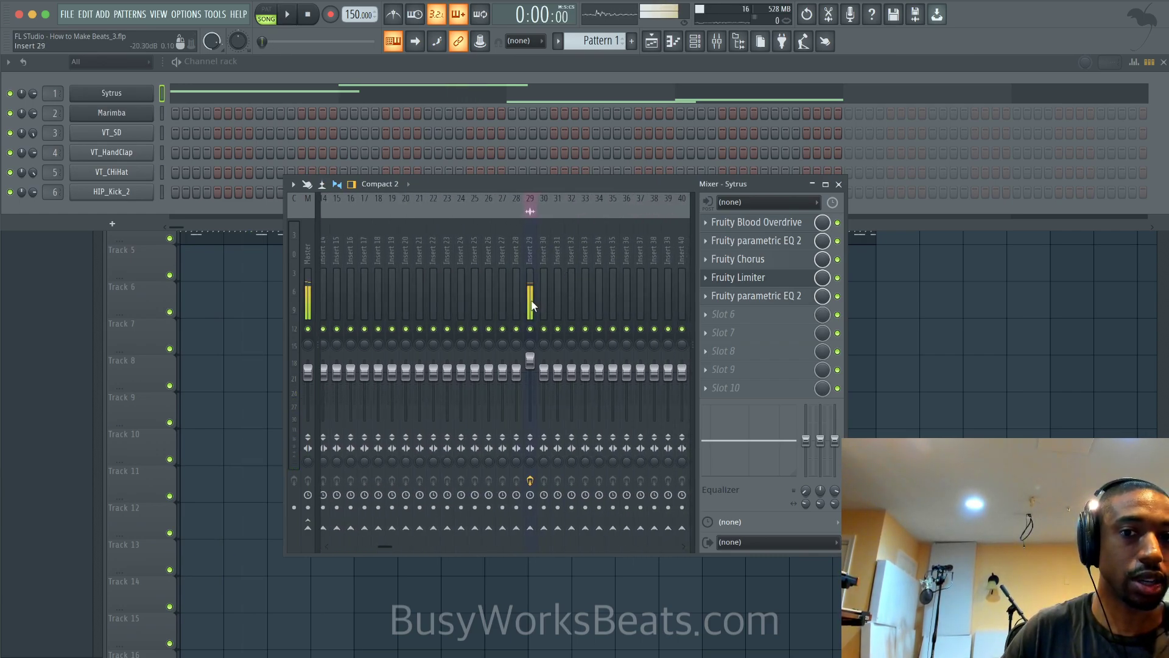
pyautogui.hscroll(-5, 445, 302)
pyautogui.press('space')
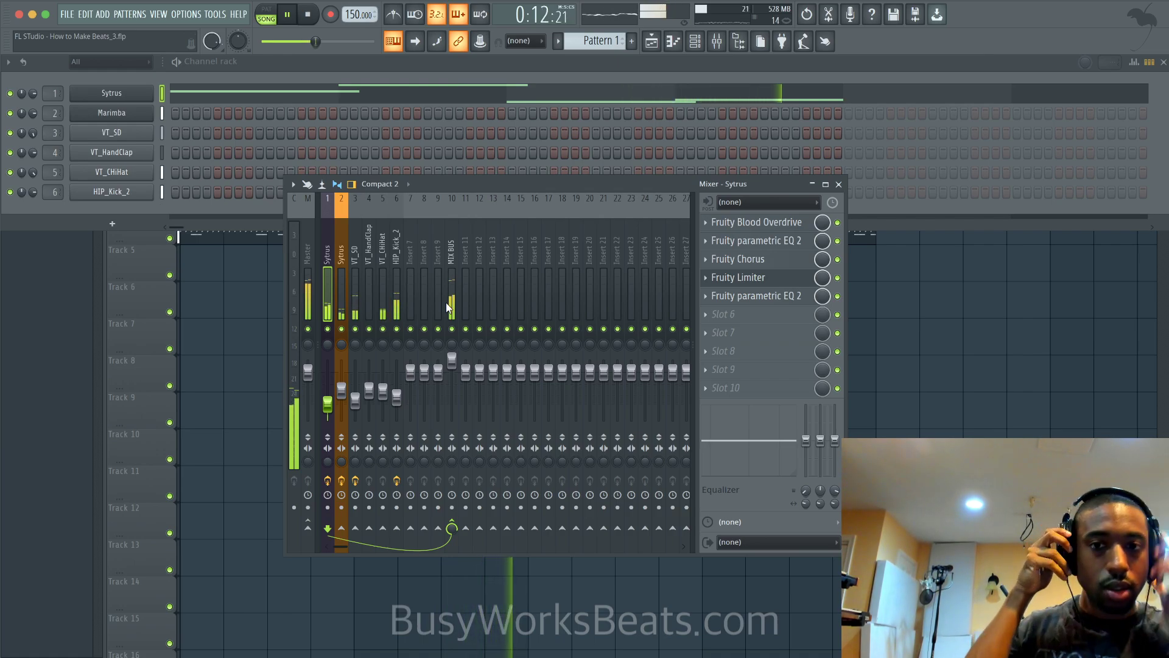
# - Add Fruity WaveShaper in slot 1 of the MIX BUS, show its full set of controls and audition the song through it
pyautogui.click(451, 301)
pyautogui.press('space')
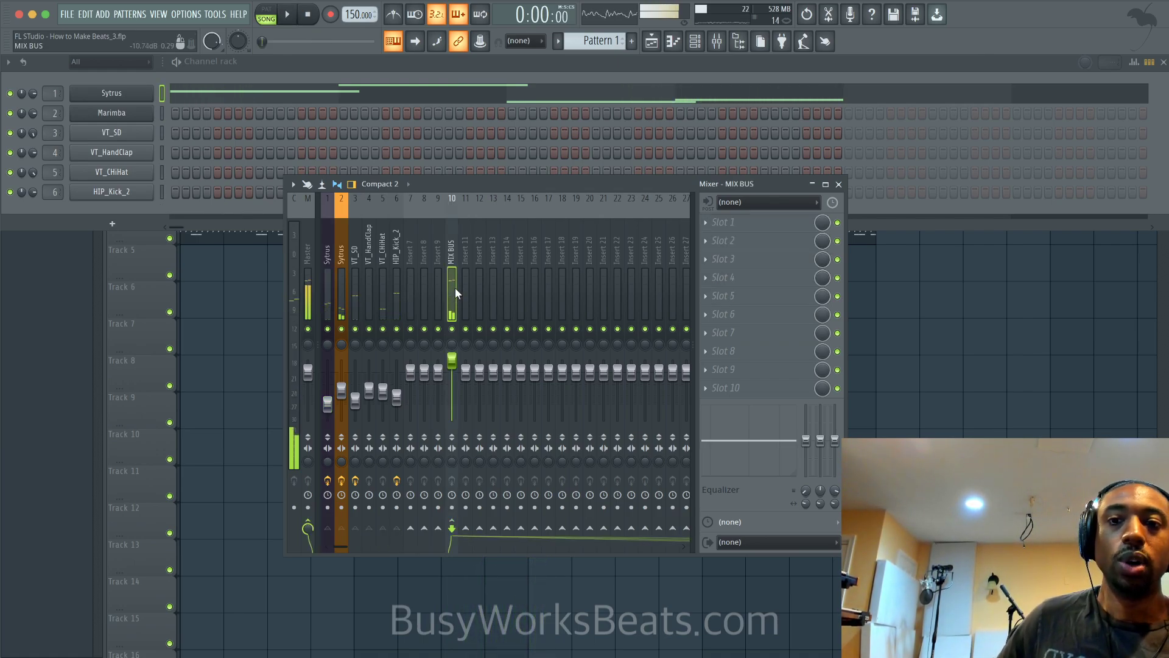
pyautogui.click(723, 227)
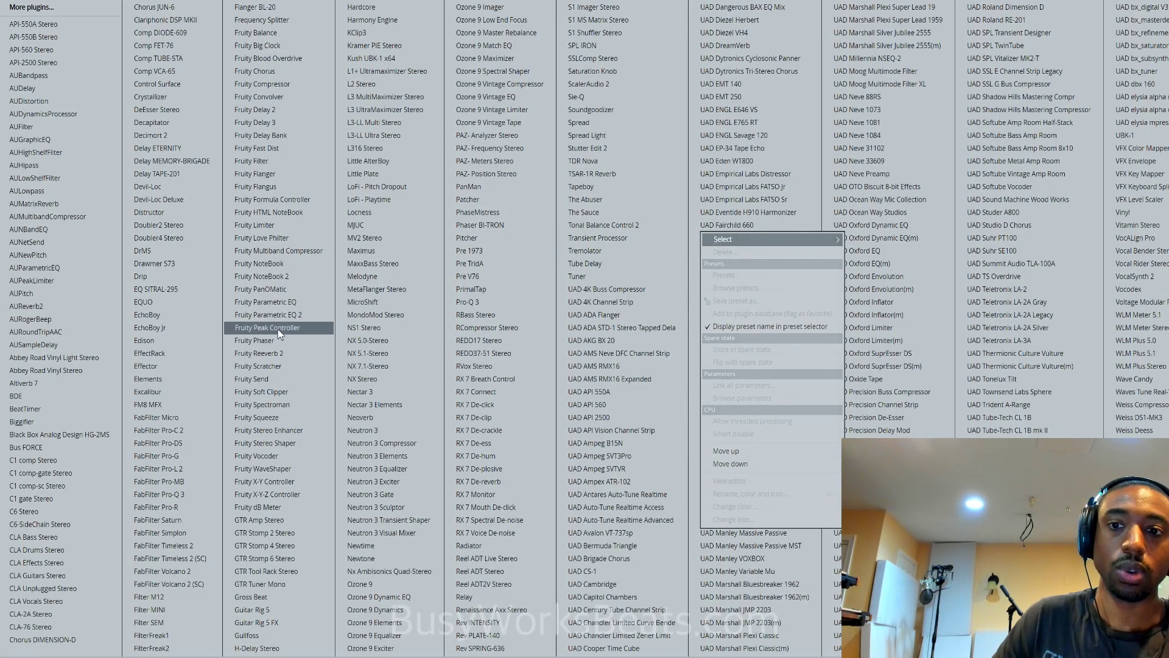
pyautogui.click(281, 352)
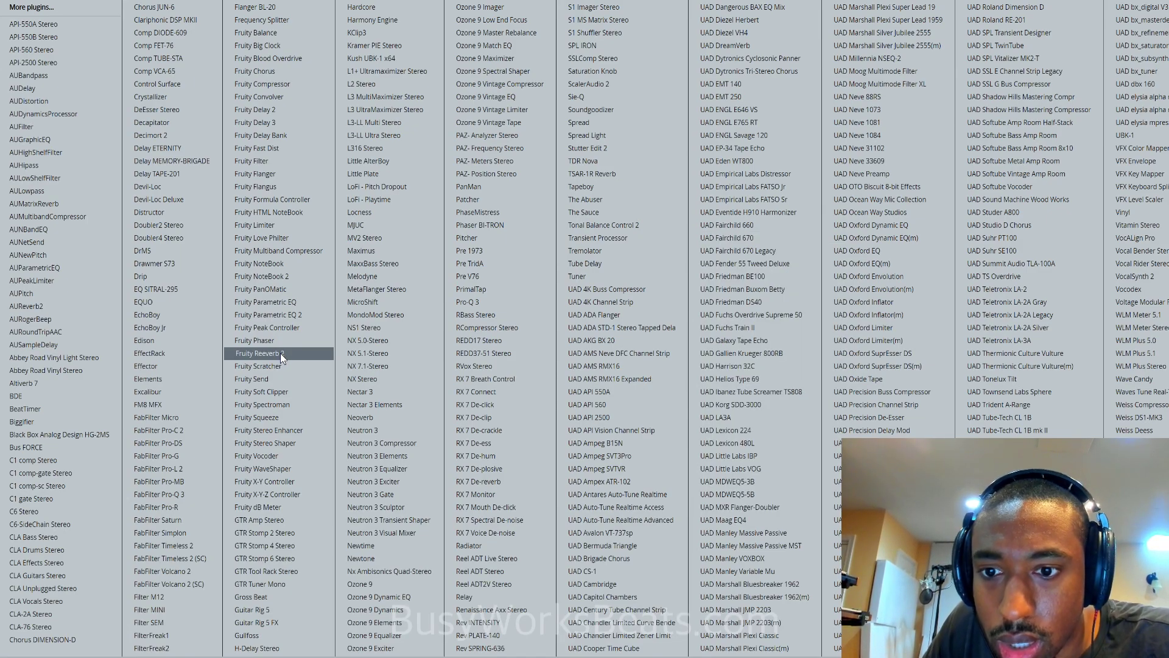
pyautogui.click(262, 469)
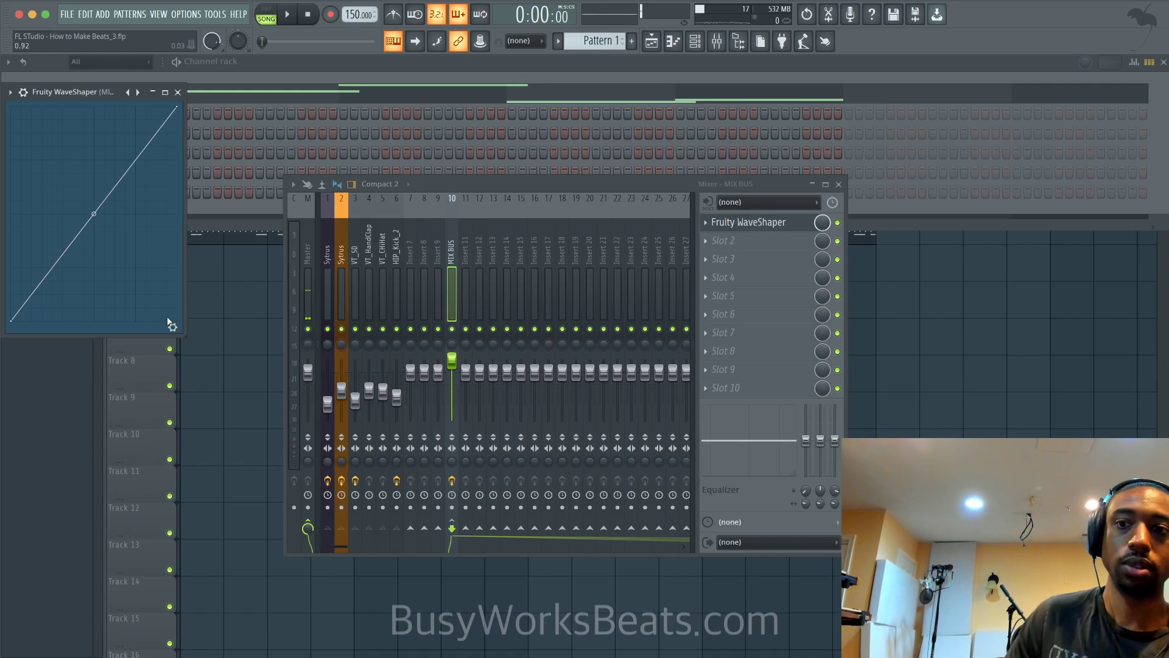
pyautogui.click(169, 323)
pyautogui.press('space')
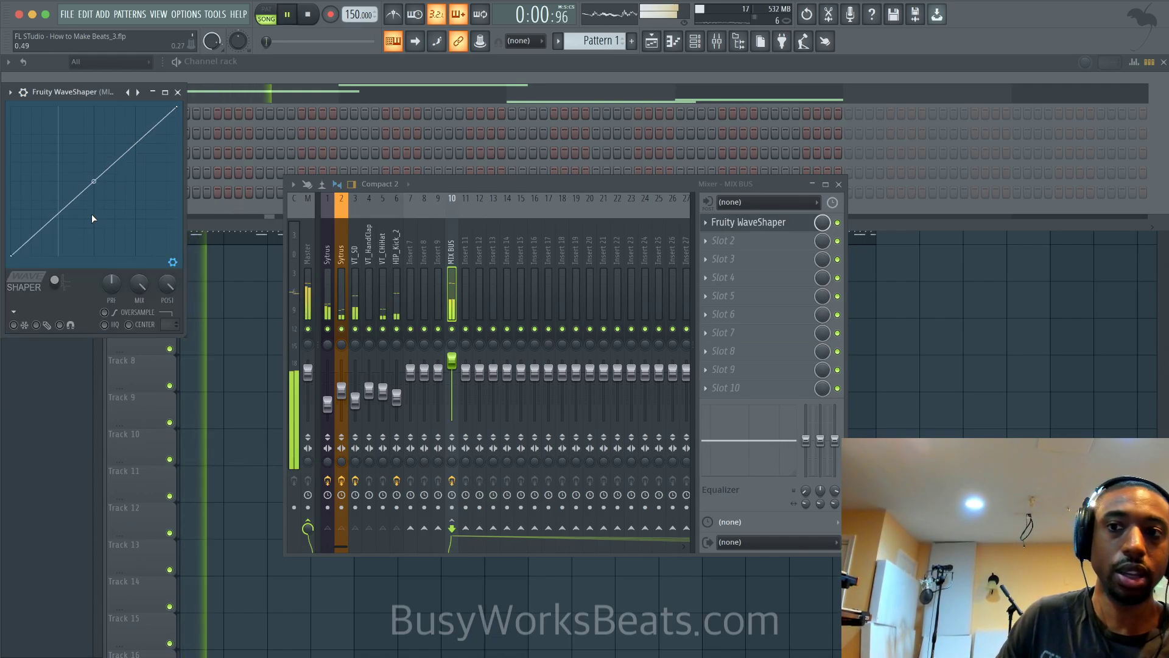
pyautogui.press('space')
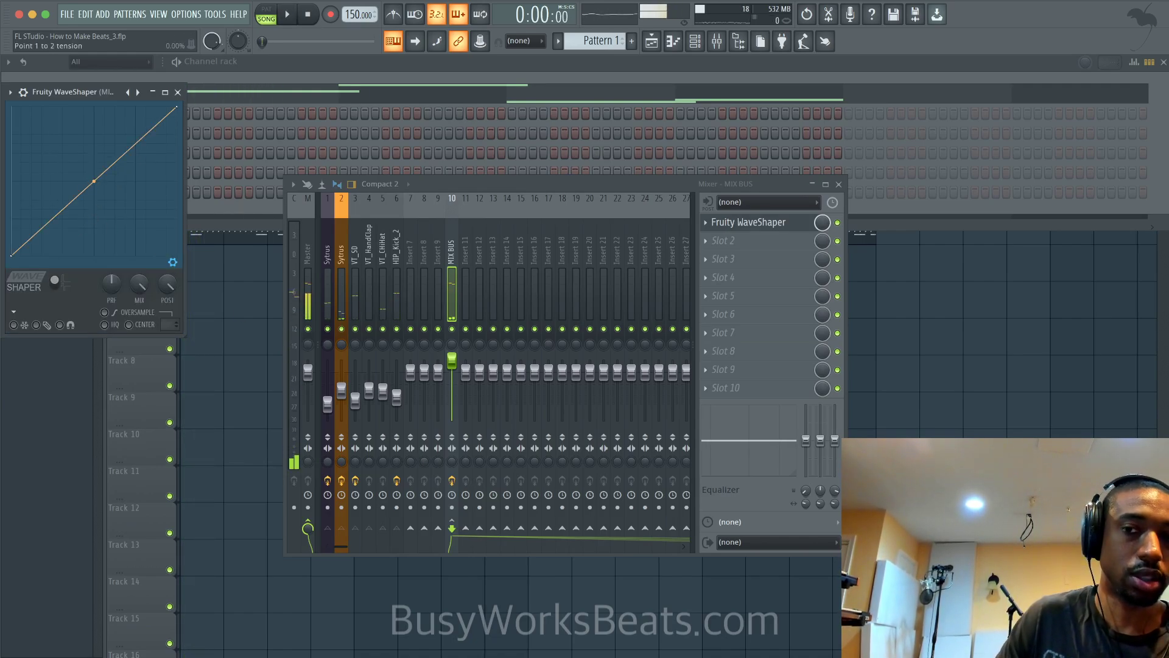
# - Bend the midpoint of the MIX BUS Fruity WaveShaper curve upward, and reset the MIX BUS fader to its default volume
pyautogui.moveTo(95, 178); pyautogui.dragTo(94, 157)
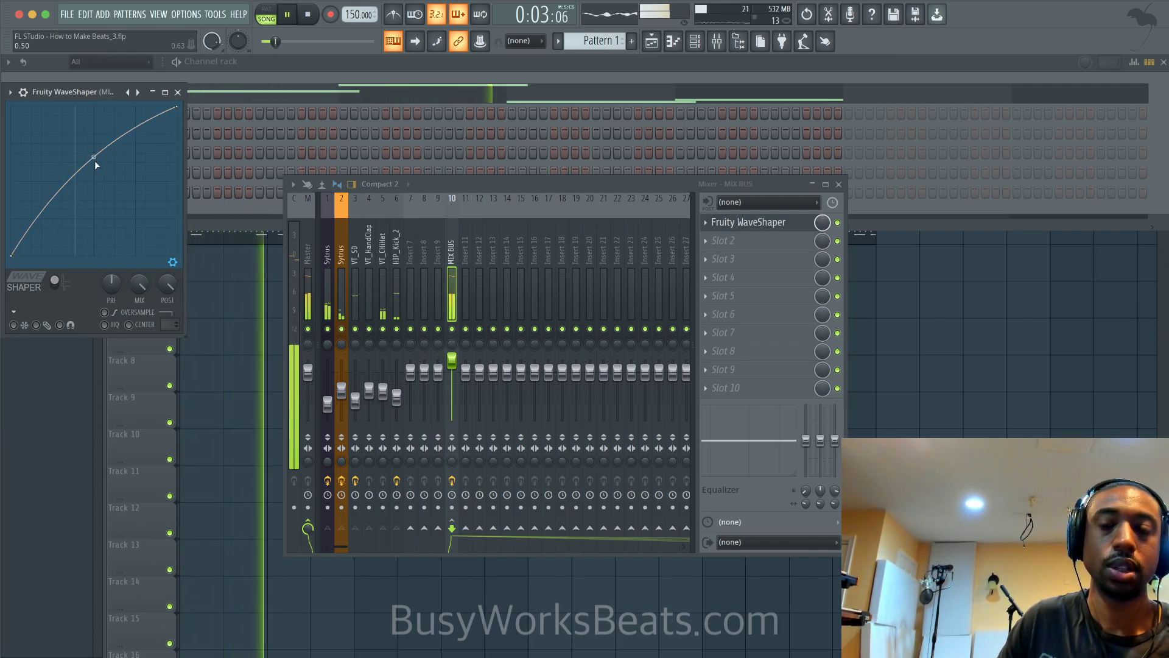
pyautogui.press('space')
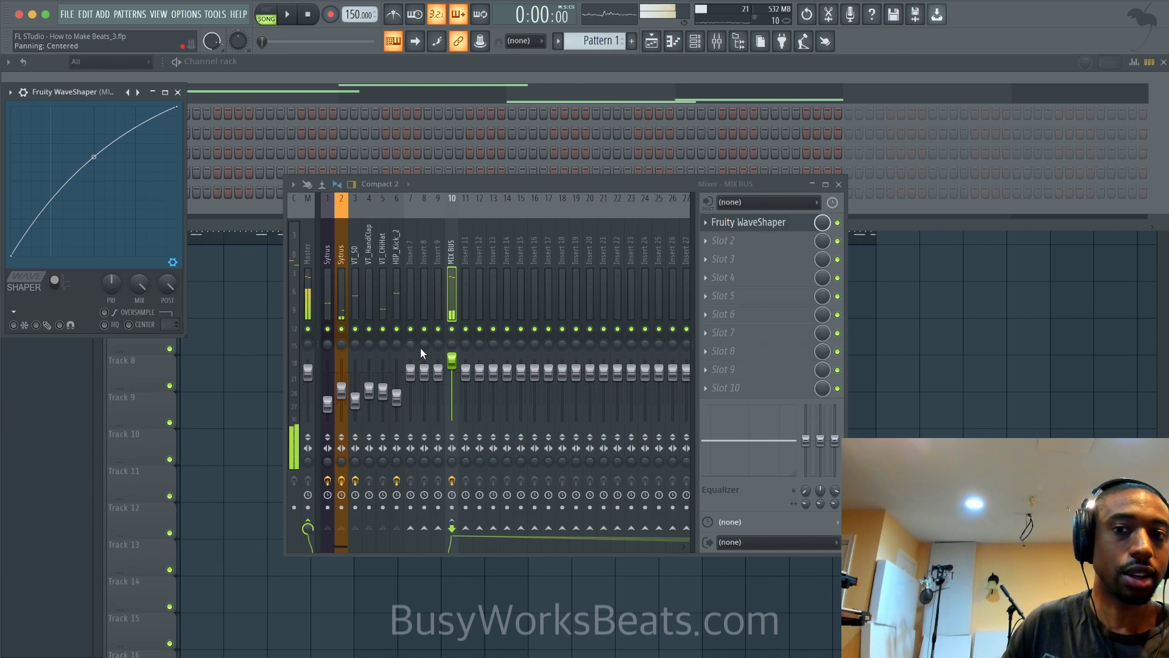
pyautogui.rightClick(451, 359)
pyautogui.click(483, 530)
pyautogui.press('space')
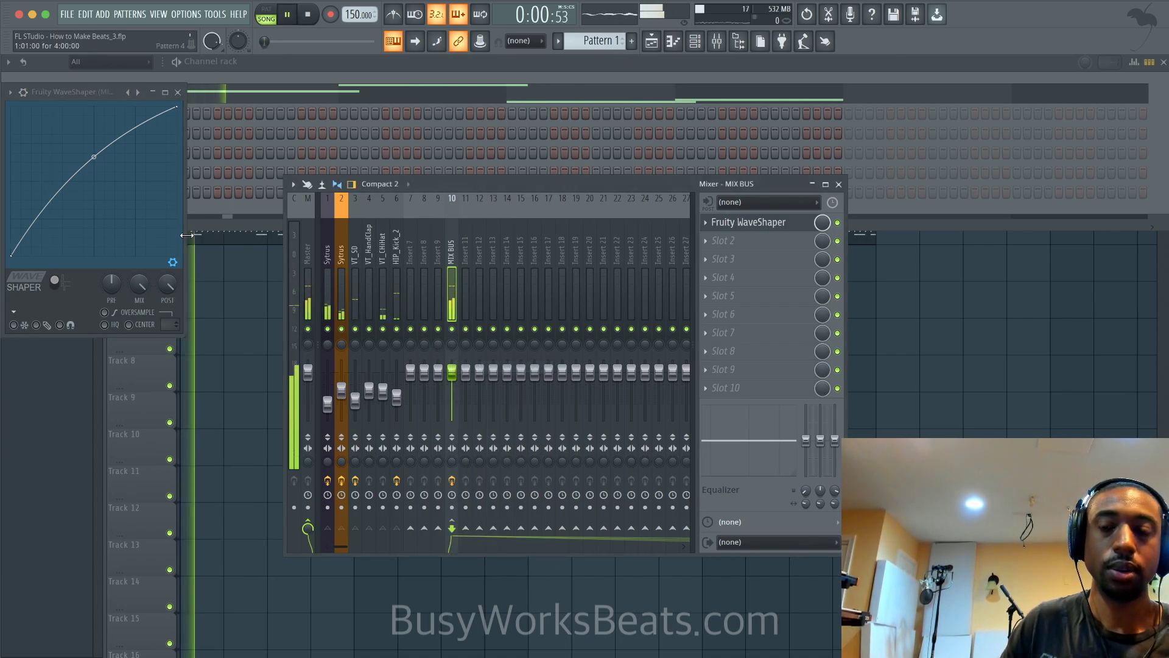
# - Bend the WaveShaper curve further upward in stages while the song plays, lower its mix level to 27%, and close the plugin
pyautogui.moveTo(94, 157); pyautogui.dragTo(93, 136)
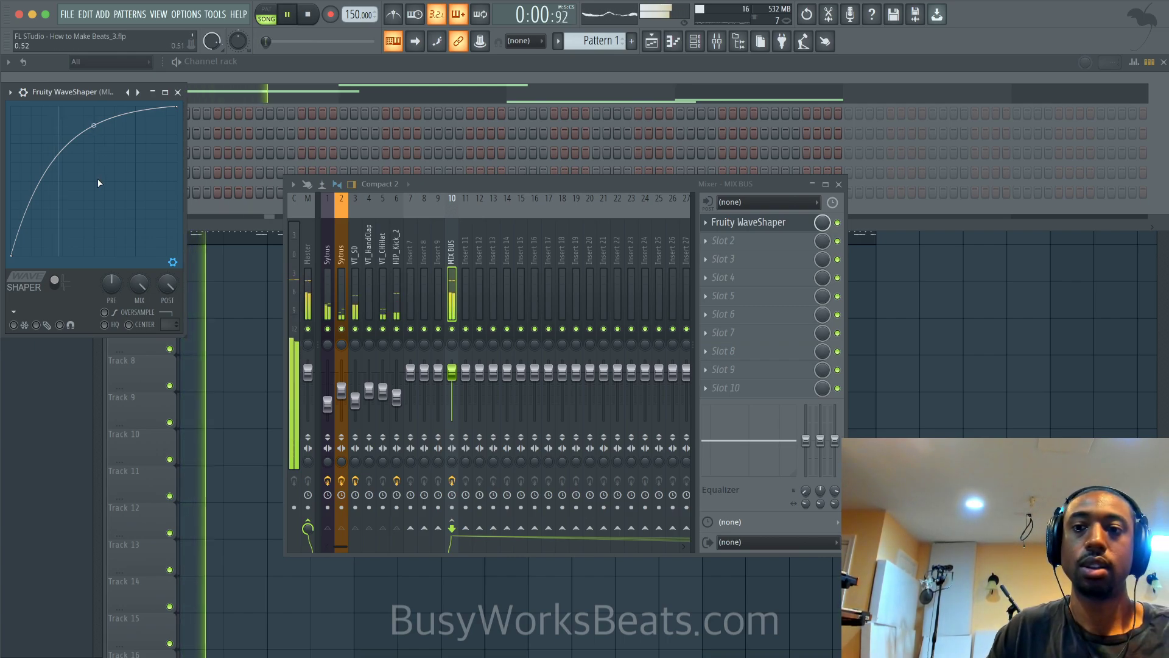
pyautogui.press('space')
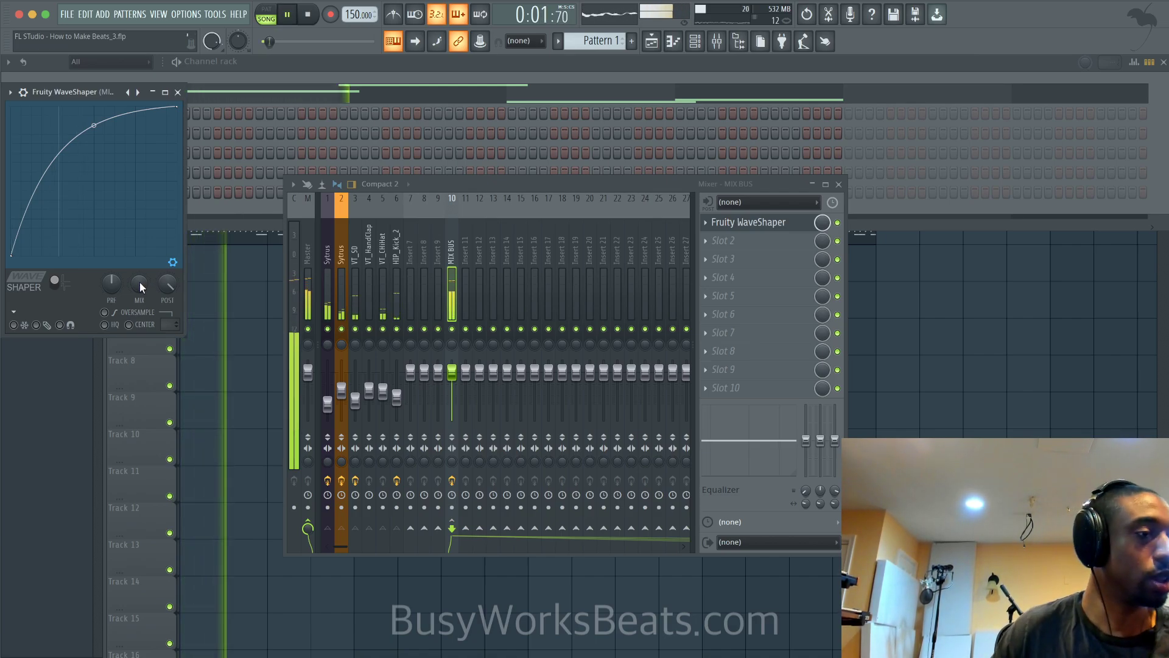
pyautogui.moveTo(140, 285); pyautogui.dragTo(139, 287)
pyautogui.moveTo(139, 284); pyautogui.dragTo(139, 300)
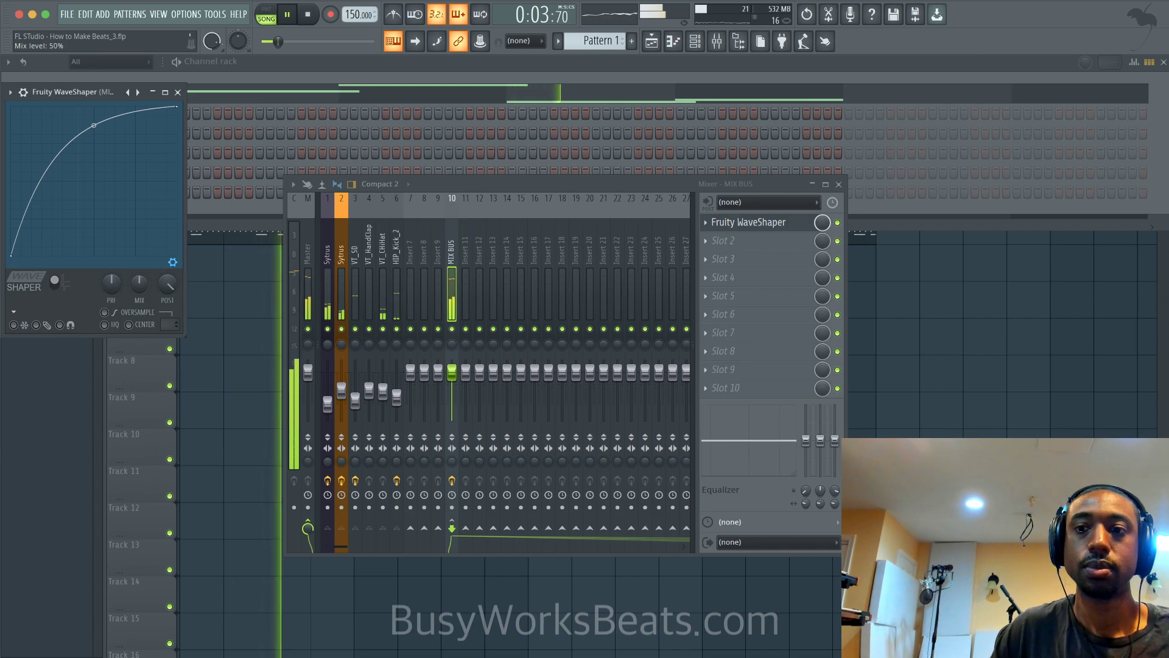
pyautogui.moveTo(94, 125); pyautogui.dragTo(94, 113)
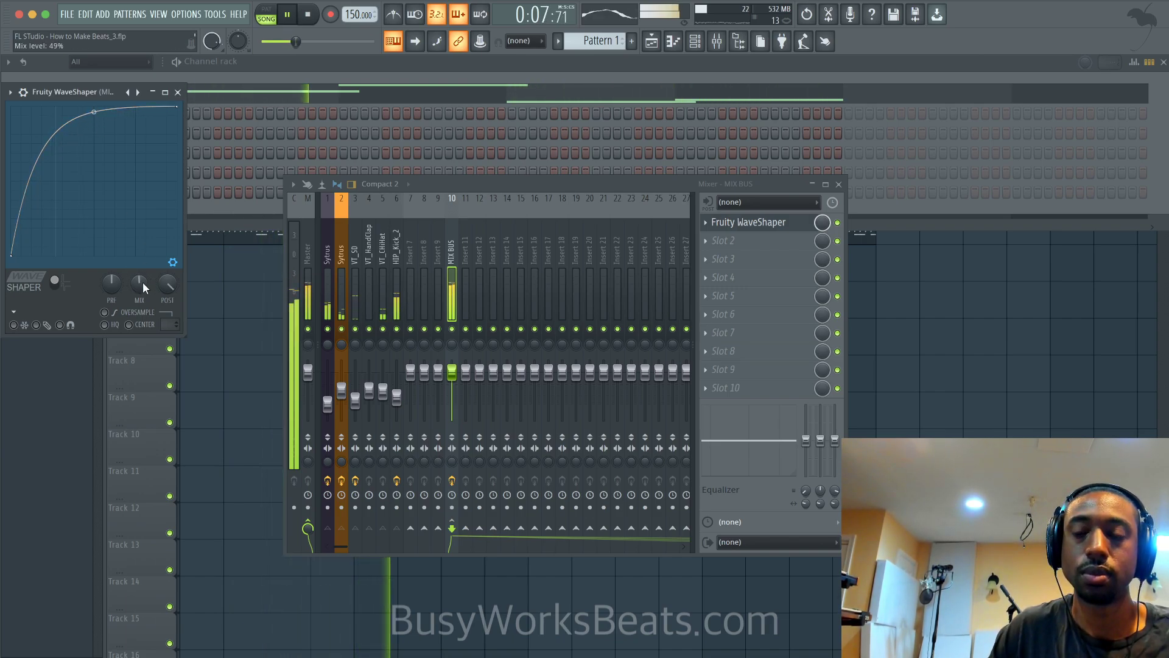
pyautogui.moveTo(143, 282); pyautogui.dragTo(143, 301)
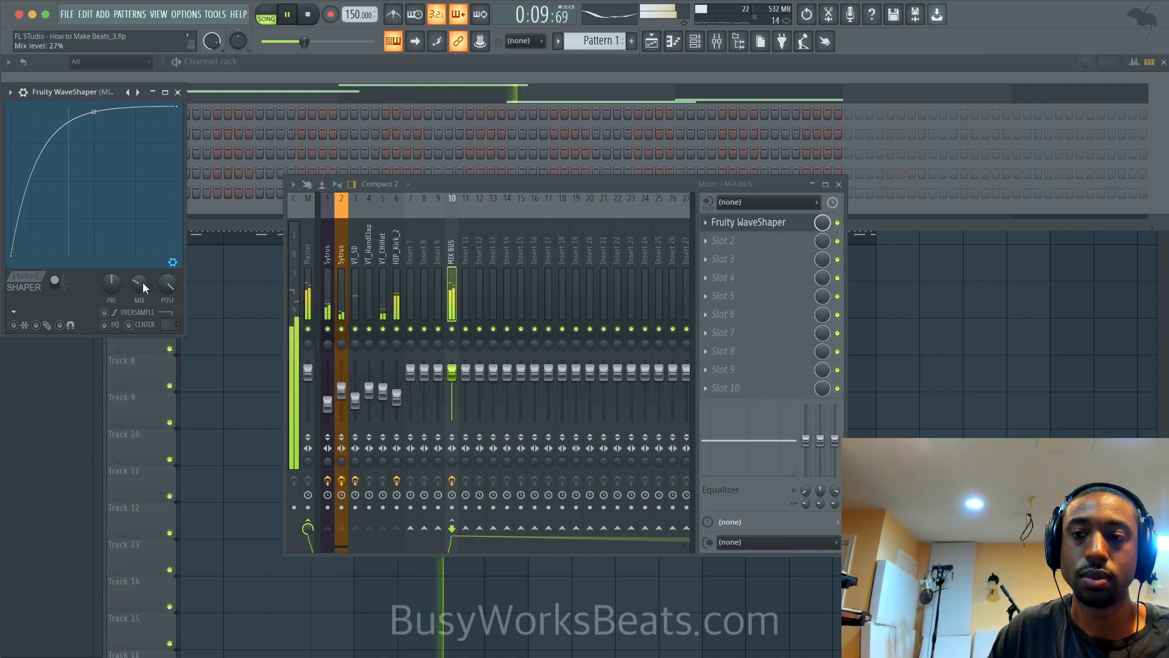
pyautogui.click(178, 92)
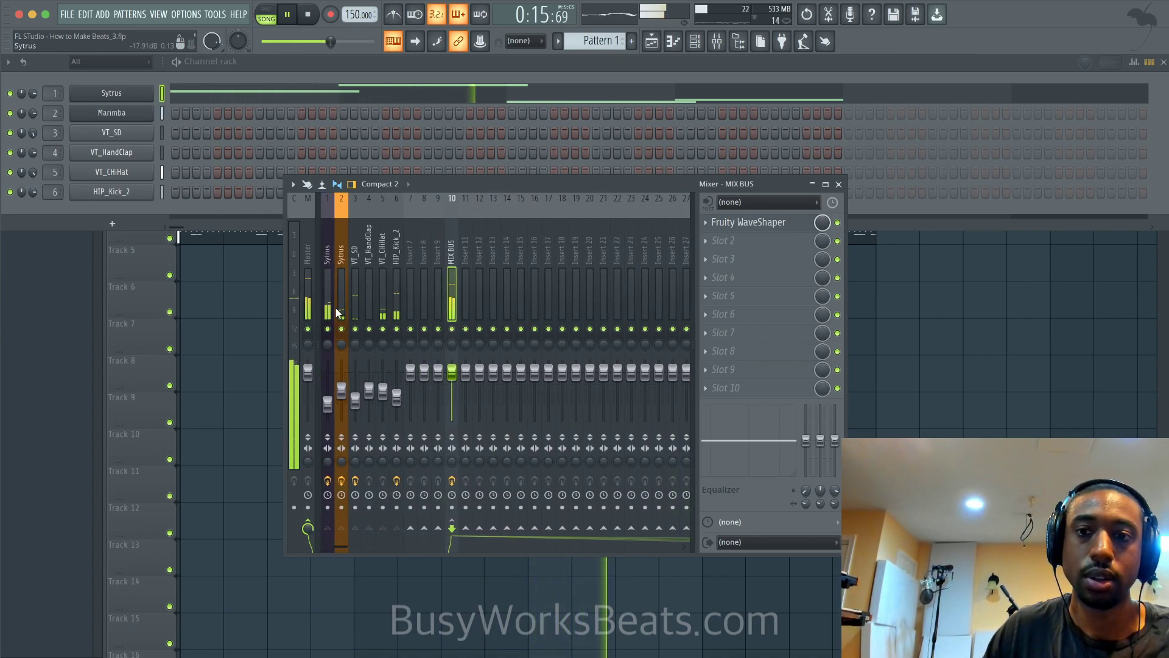
# - Check the Fruity parametric EQ 2 of the second Sytrus mixer track, and raise that track's volume slightly during playback
pyautogui.click(338, 261)
pyautogui.press('space')
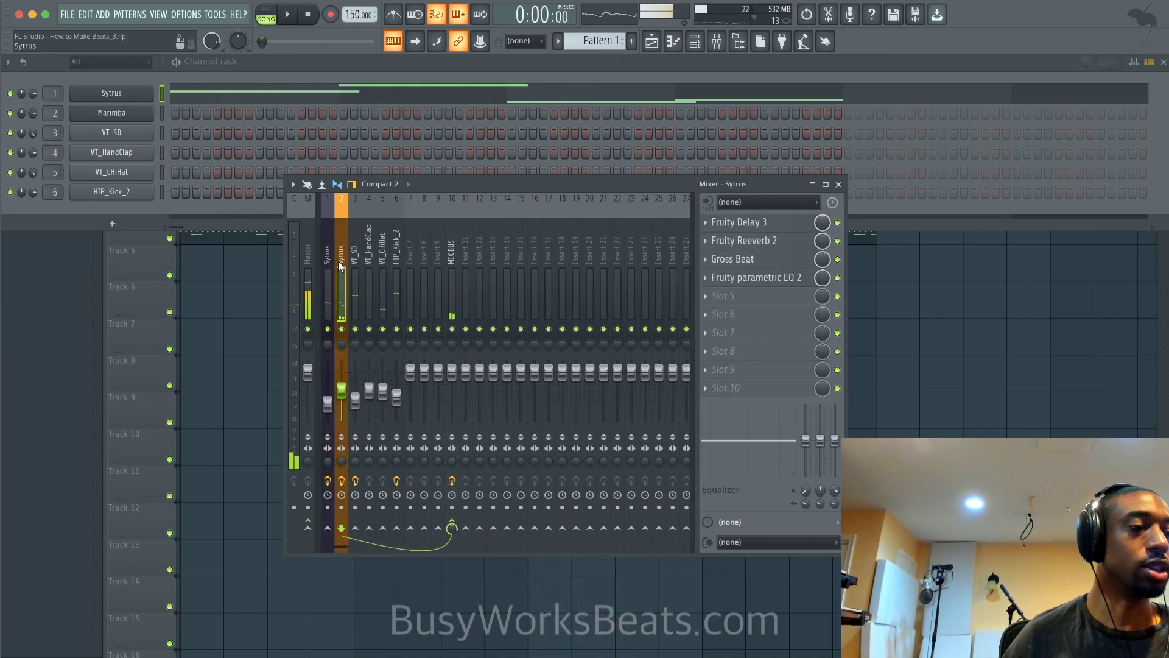
pyautogui.press('space')
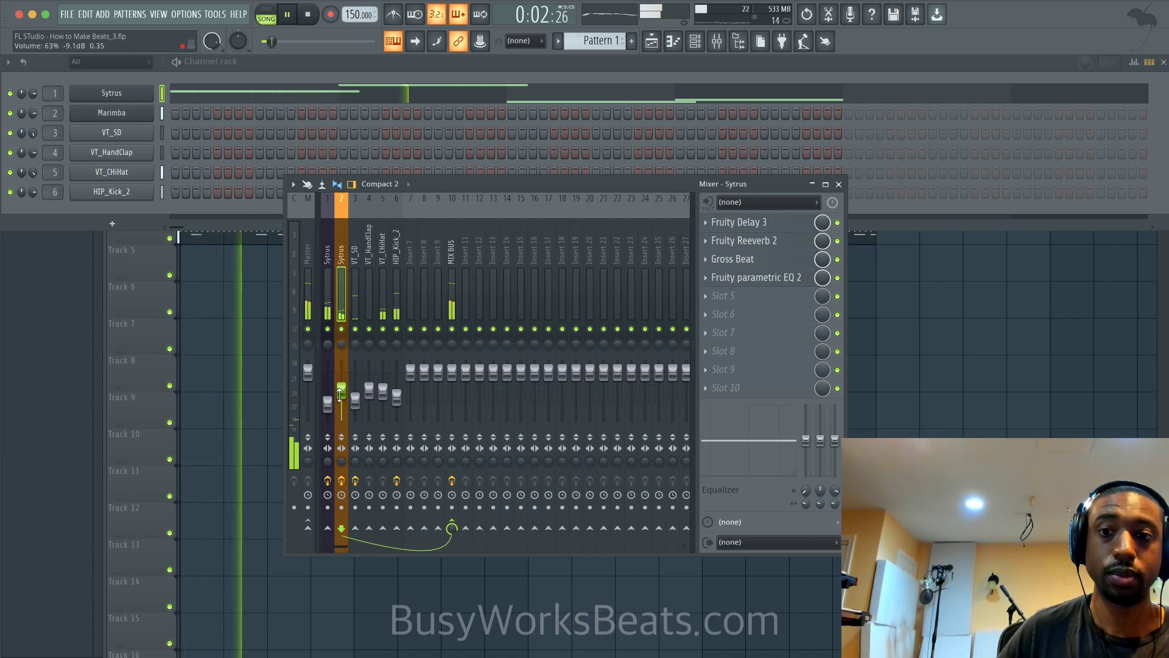
pyautogui.click(755, 279)
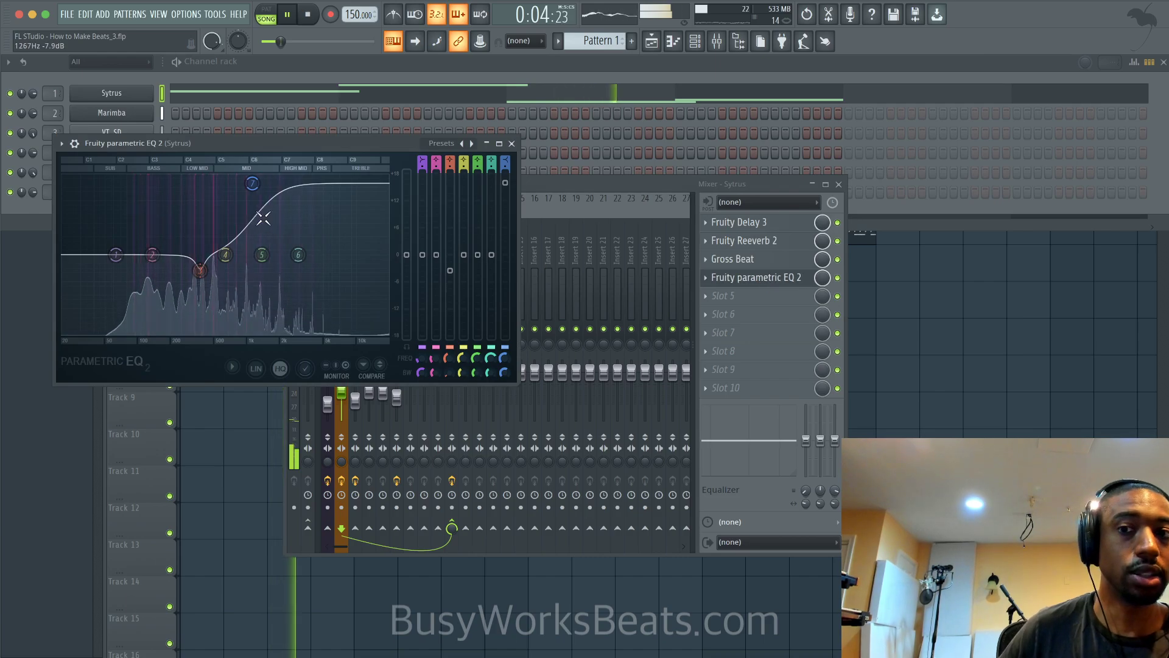
pyautogui.click(487, 145)
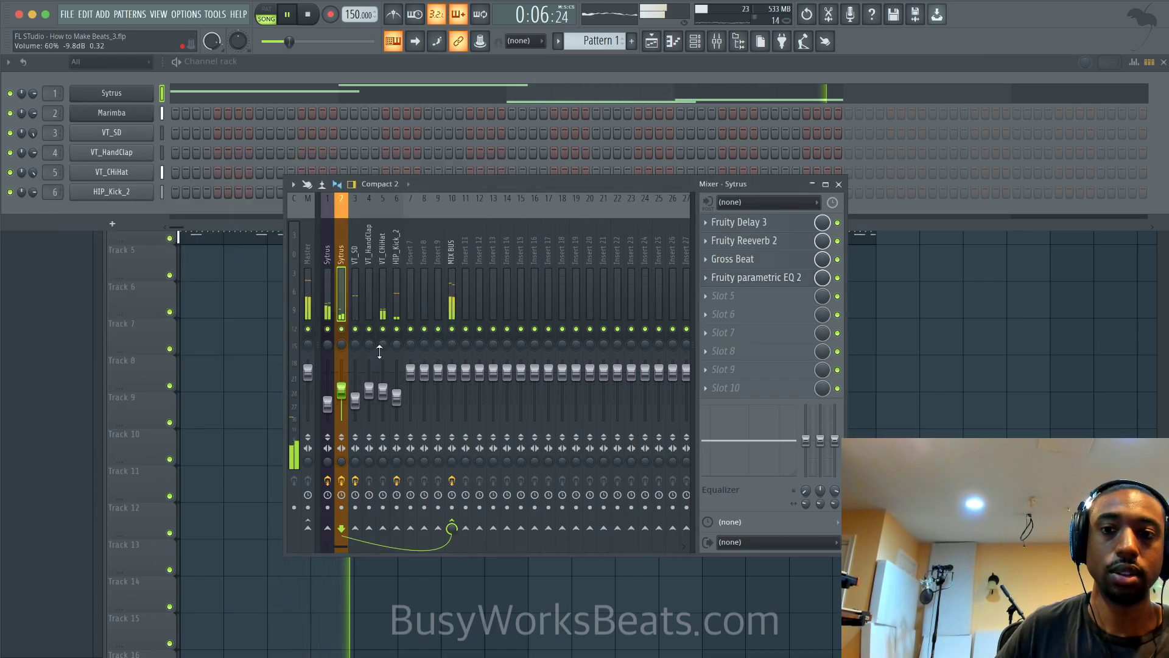
pyautogui.moveTo(342, 393); pyautogui.dragTo(342, 383)
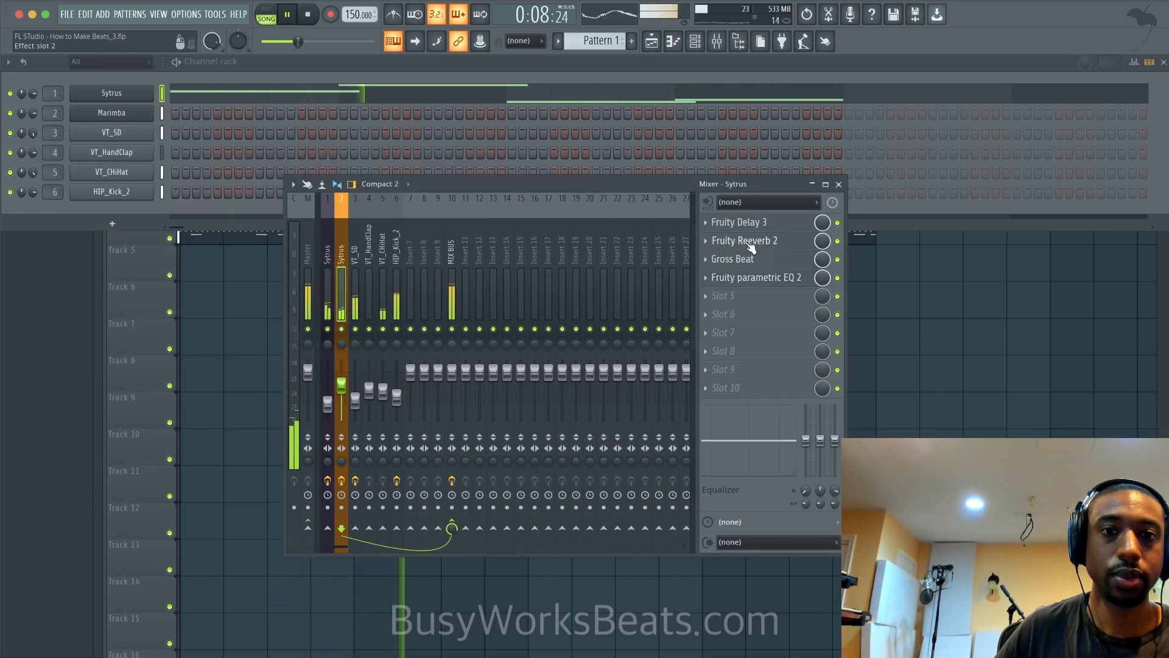
# - Adjust the wet level of Fruity Reeverb 2 on the second Sytrus track, set its high cut to 11.5 kHz, and close it
pyautogui.click(761, 241)
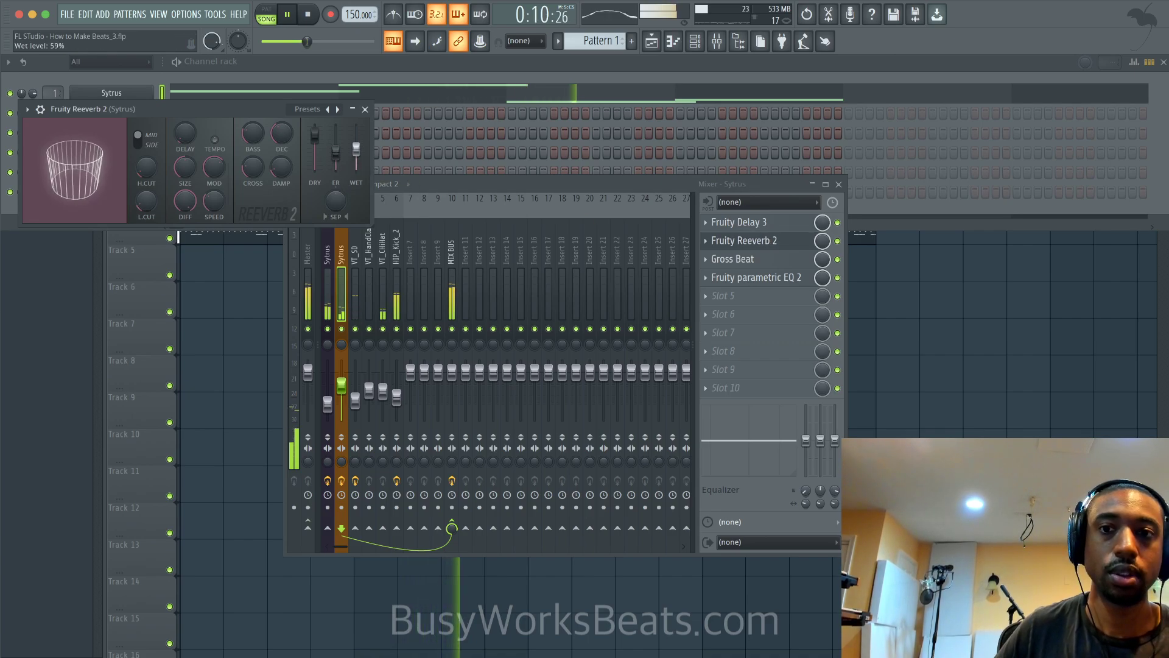
pyautogui.moveTo(356, 151); pyautogui.dragTo(358, 151)
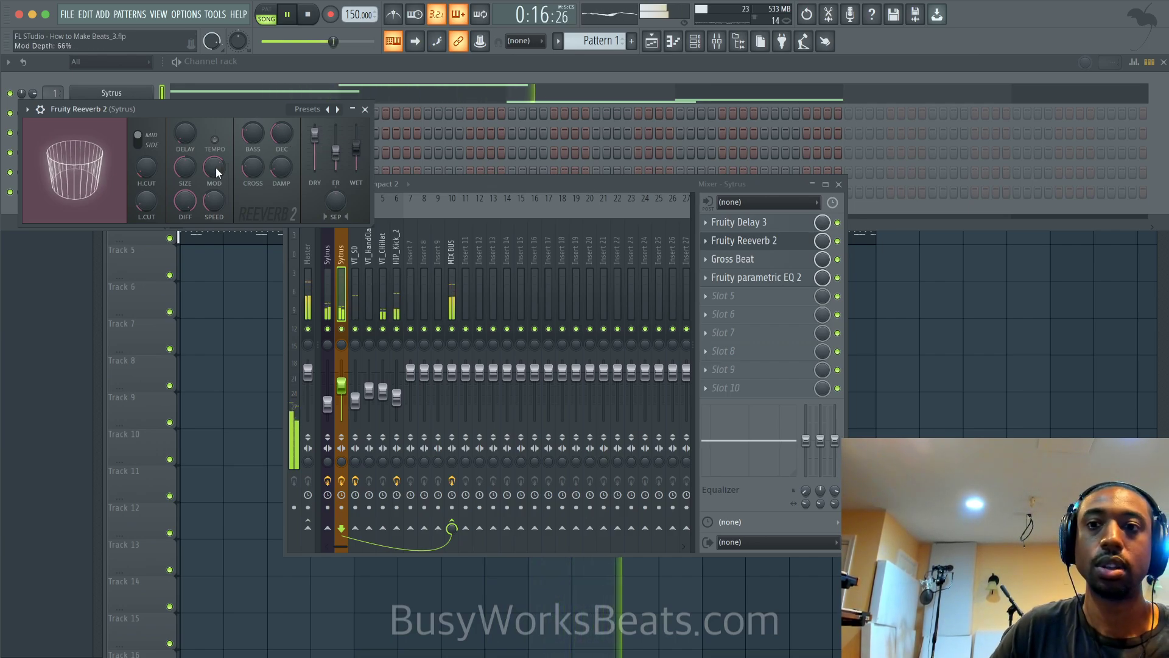
pyautogui.moveTo(146, 168); pyautogui.dragTo(145, 155)
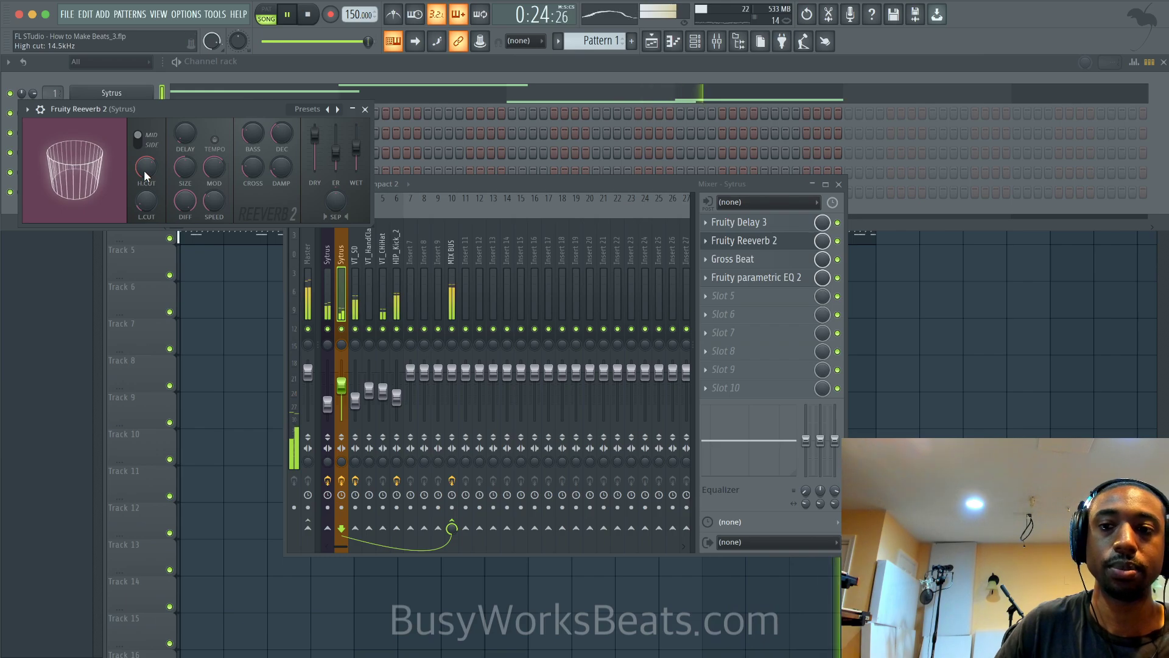
pyautogui.moveTo(145, 173); pyautogui.dragTo(145, 183)
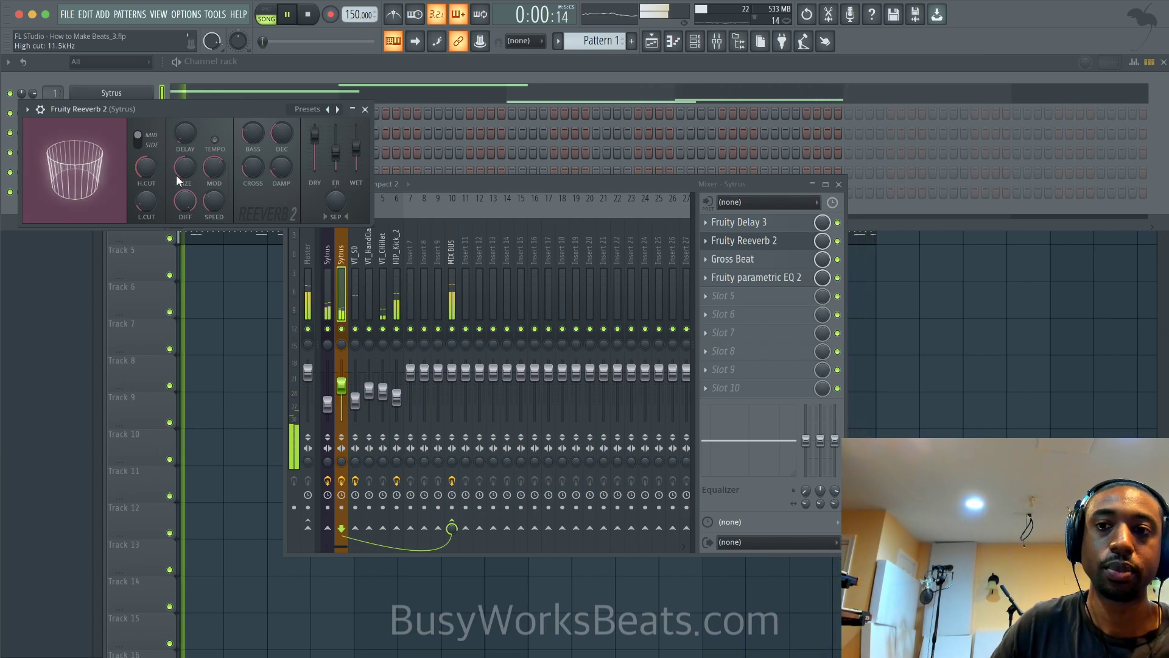
pyautogui.click(758, 277)
pyautogui.click(512, 144)
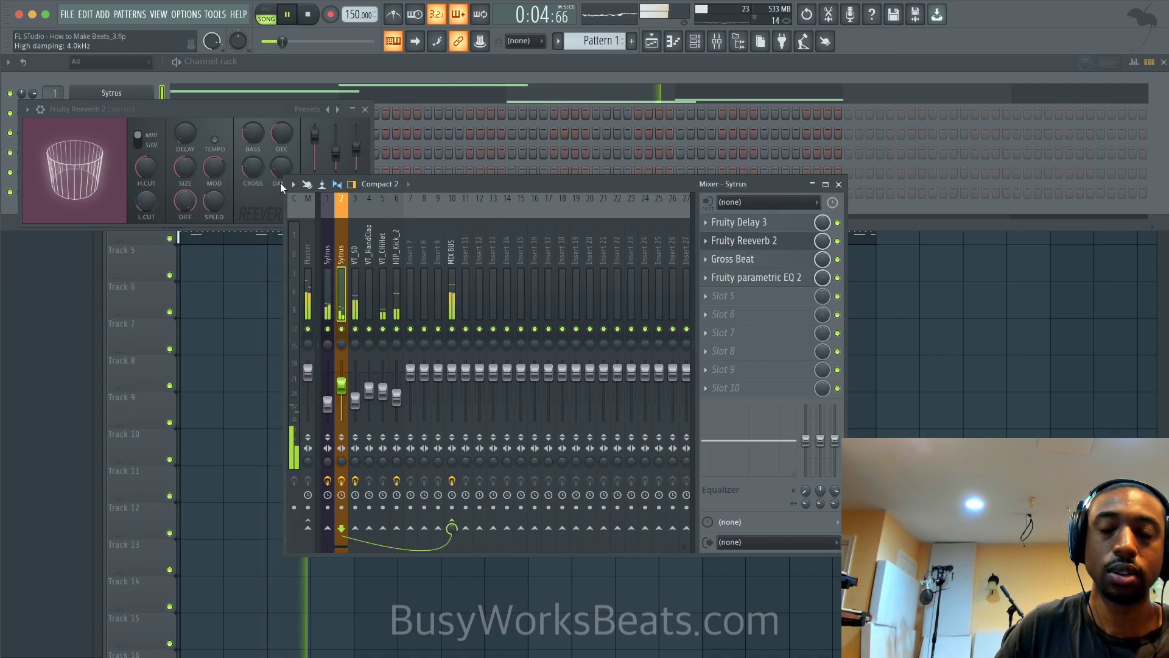
pyautogui.click(365, 109)
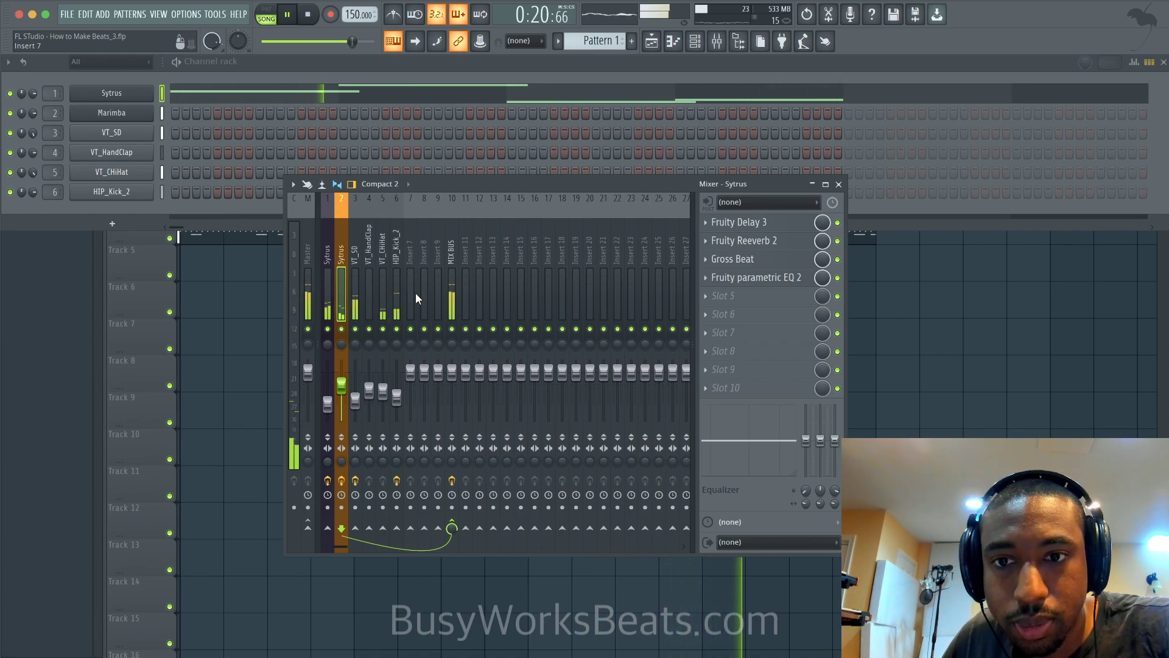
# - Lower the VT_SD snare's channel pitch to -74 cents, and close its channel settings
pyautogui.click(350, 273)
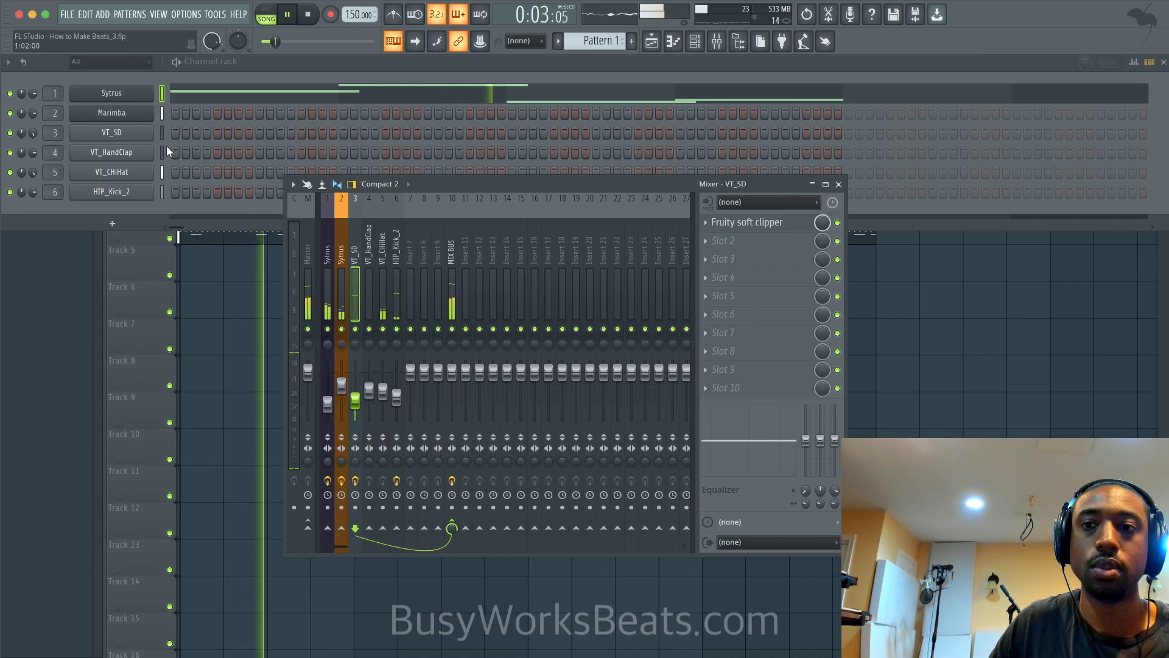
pyautogui.click(147, 133)
pyautogui.moveTo(367, 181); pyautogui.dragTo(368, 198)
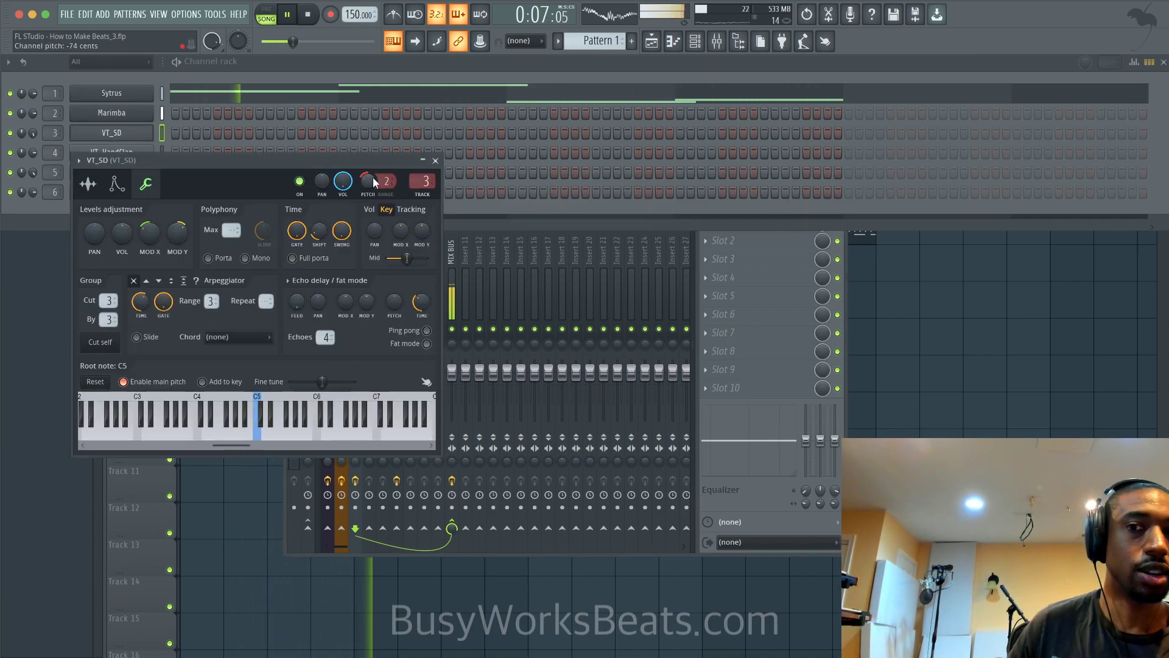
pyautogui.click(435, 160)
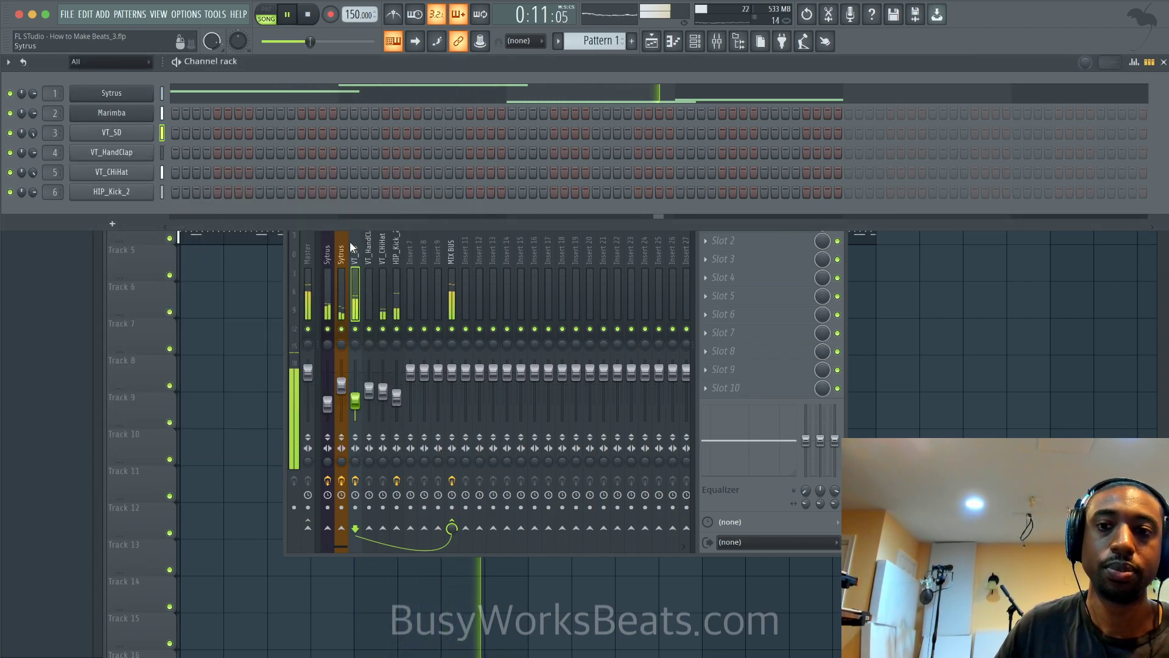
# - Raise the Boost in the VT_SD sample's precomputed effects to 100%, and back it off slightly
pyautogui.click(357, 266)
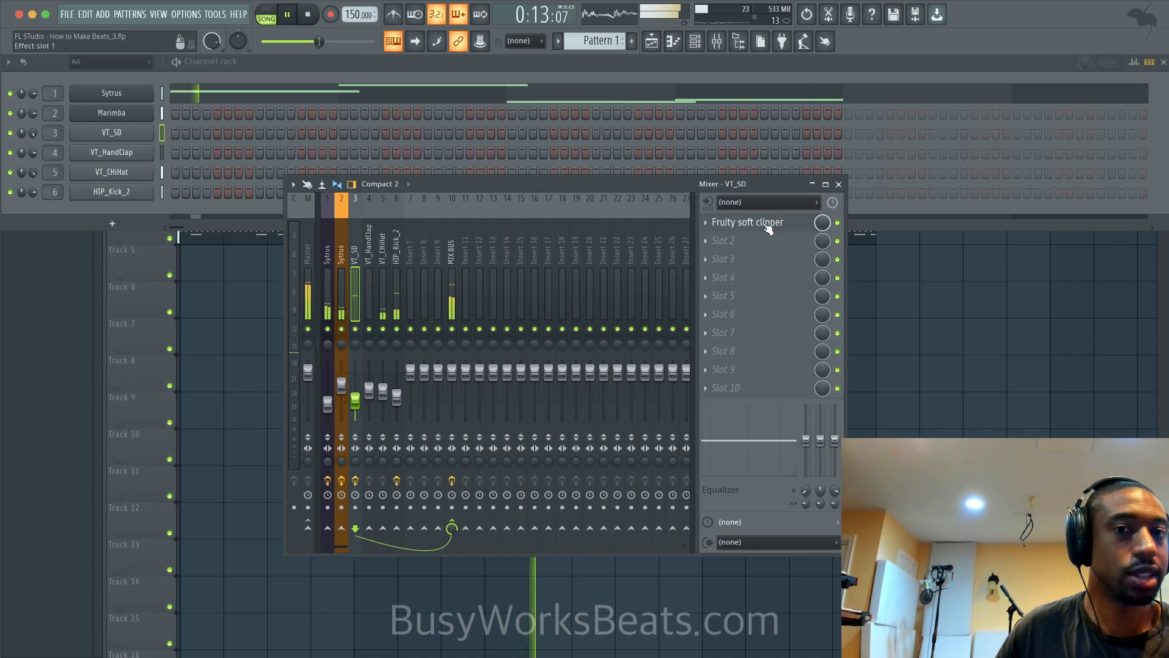
pyautogui.click(99, 133)
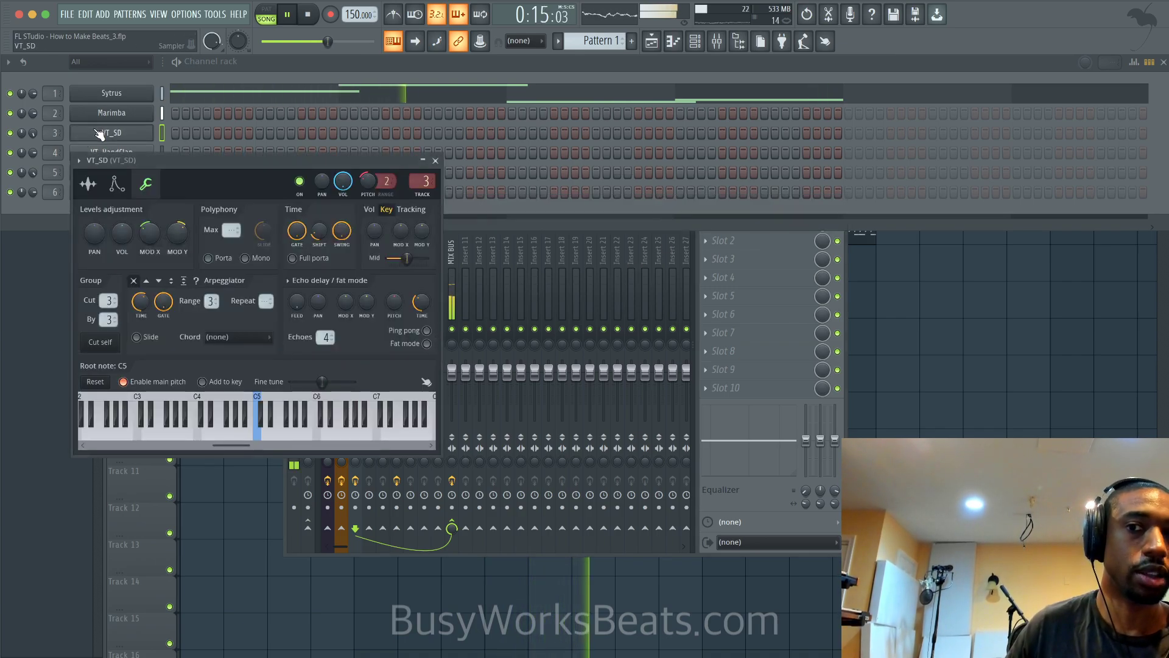
pyautogui.click(89, 184)
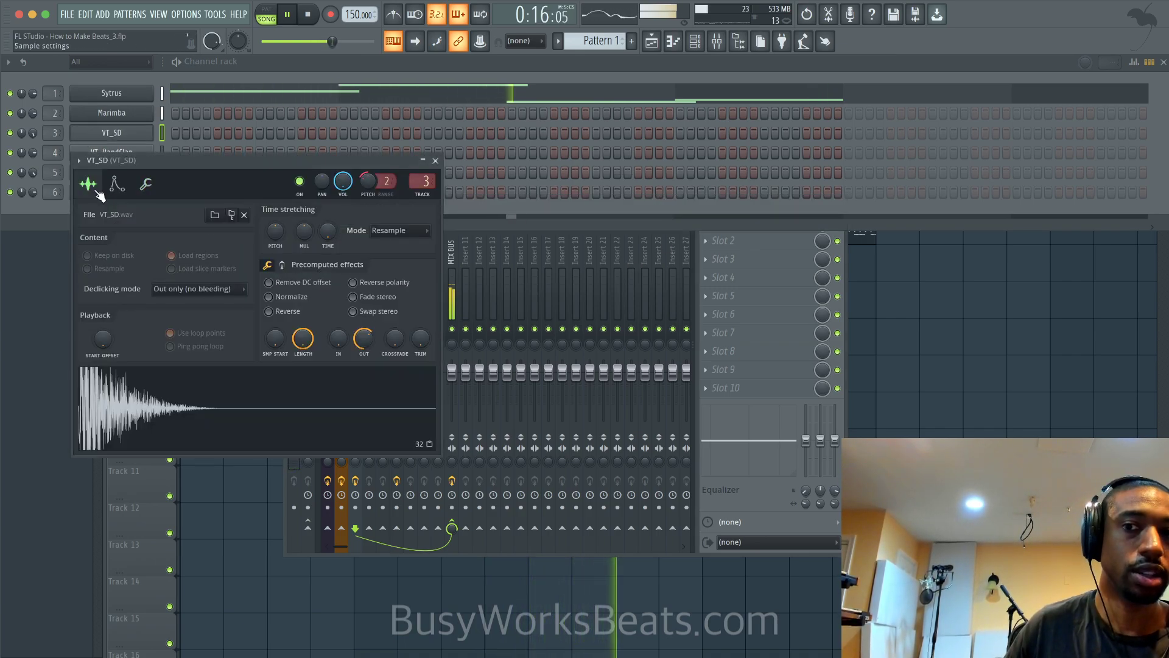
pyautogui.click(282, 265)
pyautogui.moveTo(276, 287); pyautogui.dragTo(276, 275)
pyautogui.scroll(5, 276, 287)
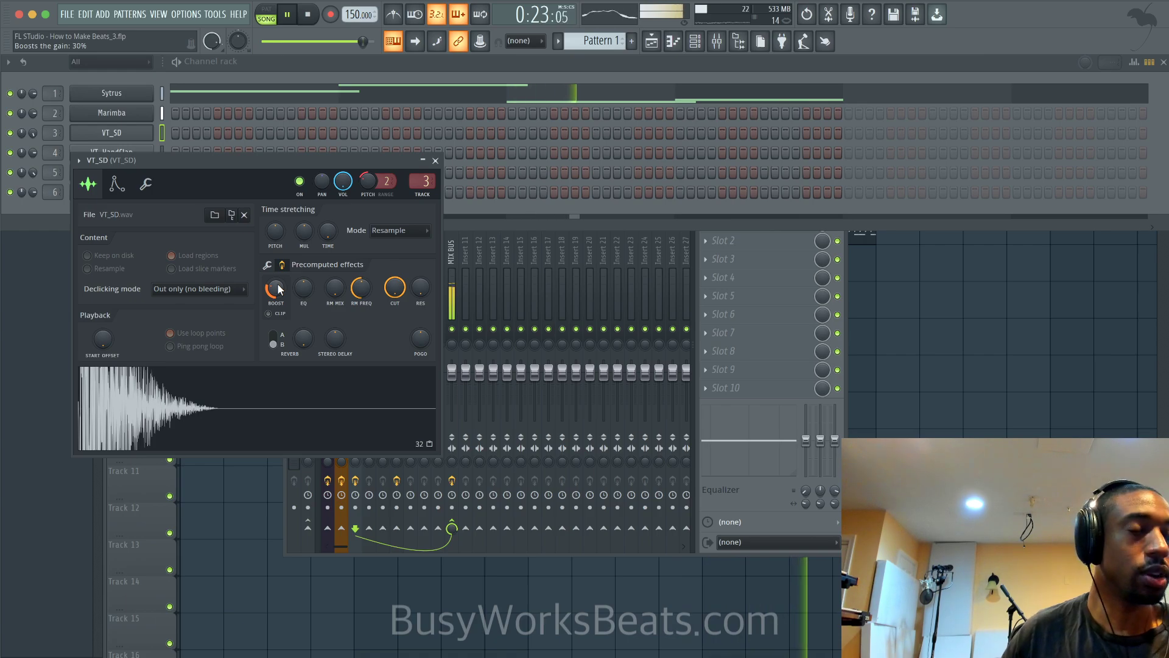
pyautogui.scroll(10, 276, 287)
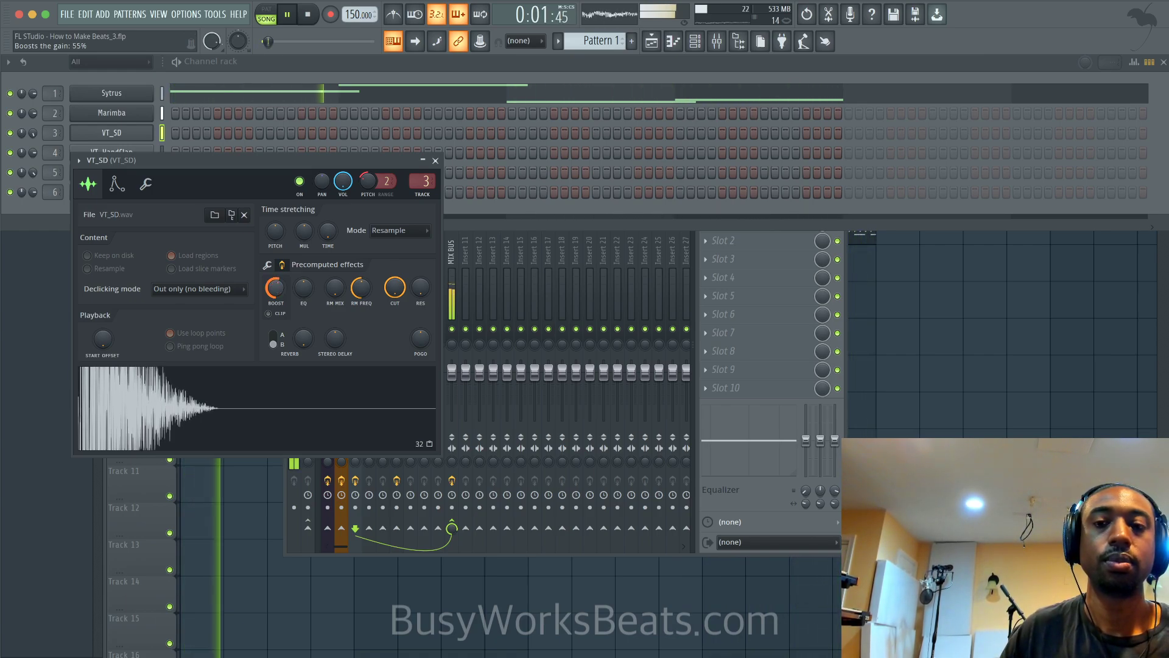
pyautogui.scroll(15, 276, 288)
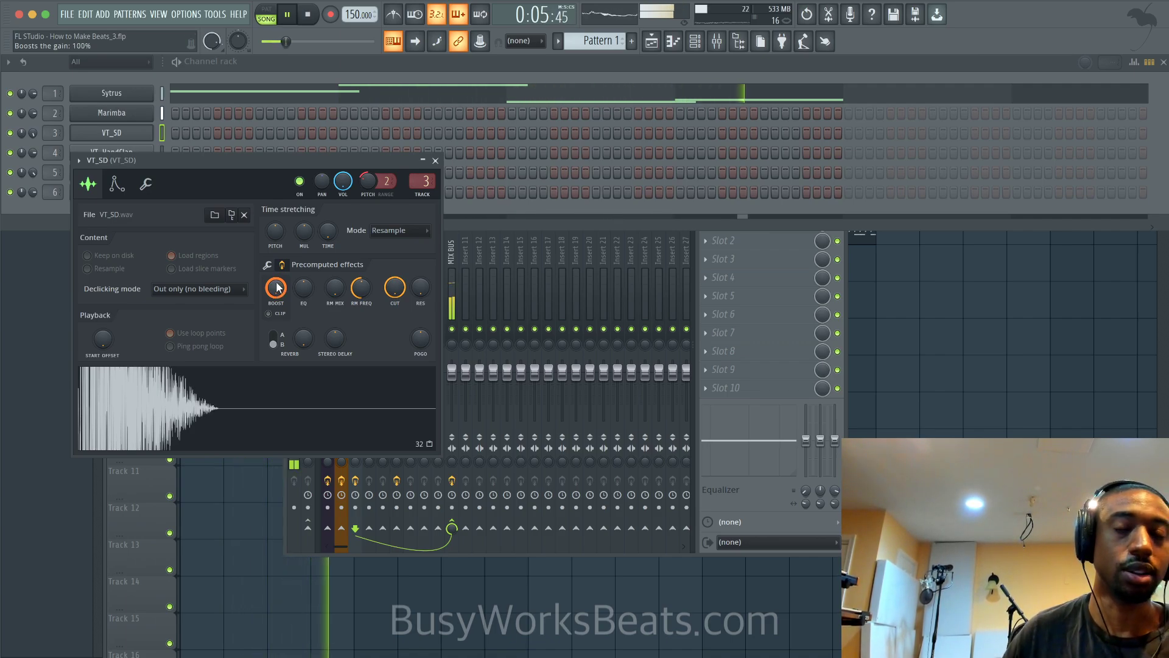
pyautogui.scroll(-10, 276, 288)
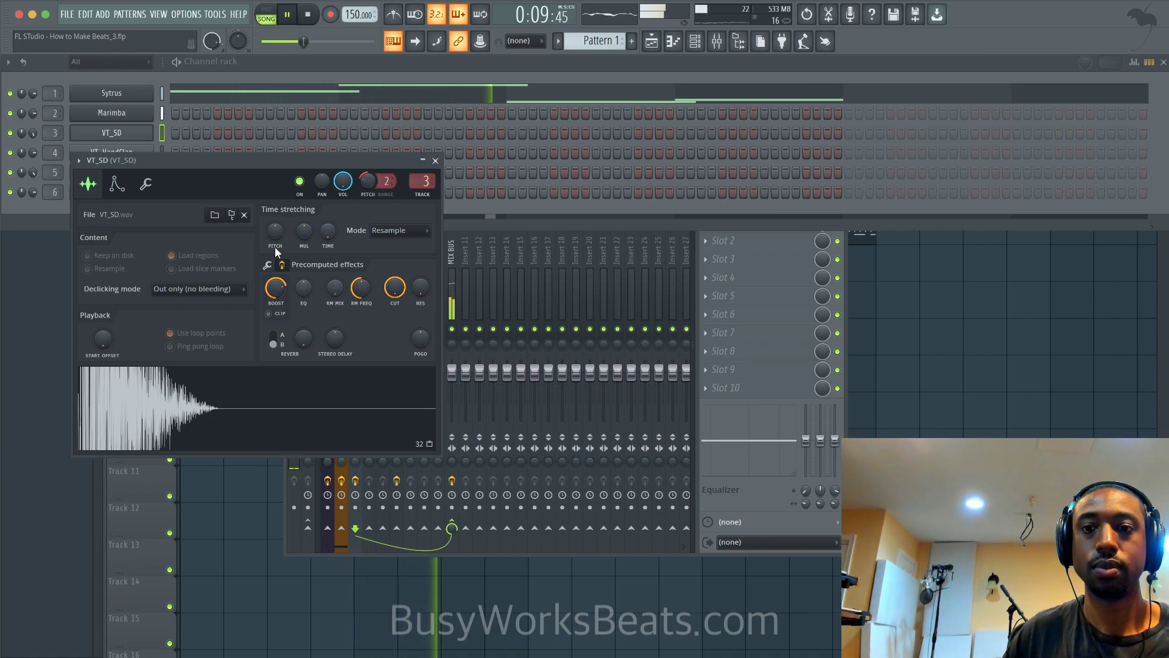
# - Set the VT_SD sample's quick fade out to 89% to shorten its tail, and close the channel settings
pyautogui.click(268, 266)
pyautogui.scroll(8, 359, 338)
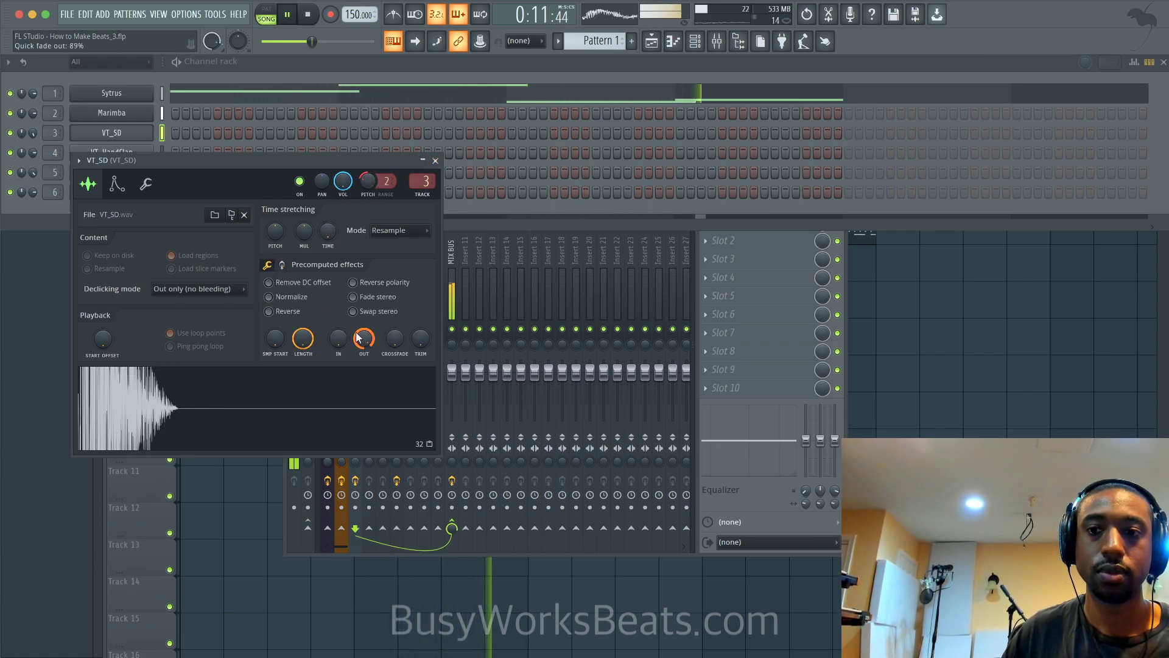
pyautogui.click(436, 161)
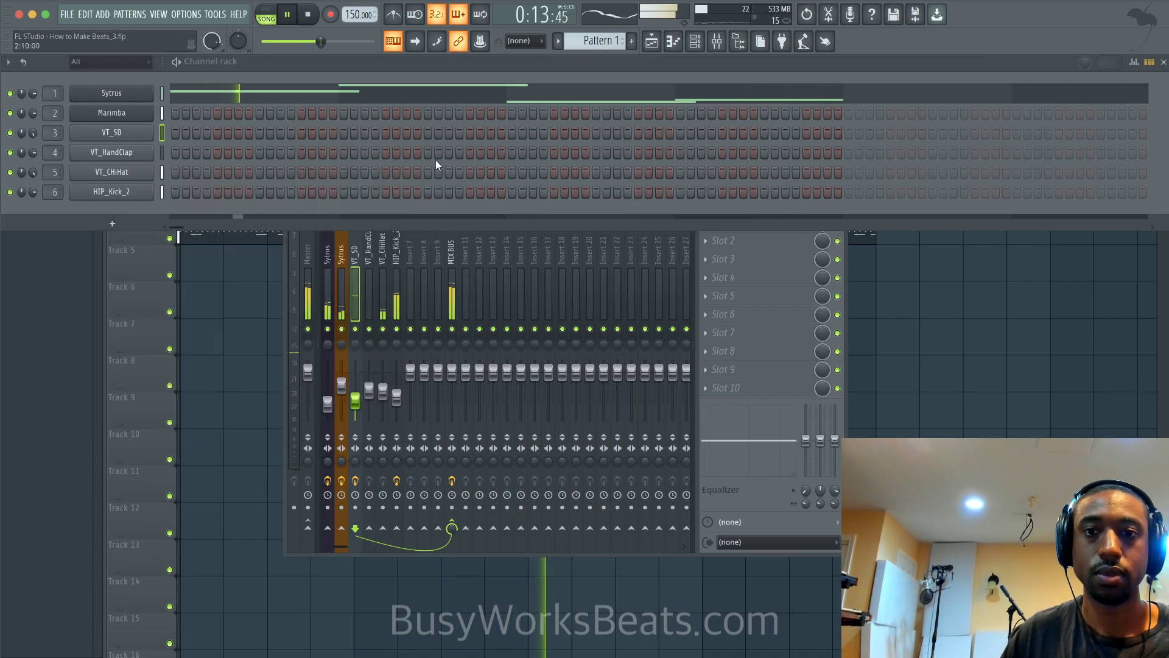
# - Disable the effects on Insert 29 in the mixer, and pull that track's fader down to a minimal level
pyautogui.scroll(6, 465, 247)
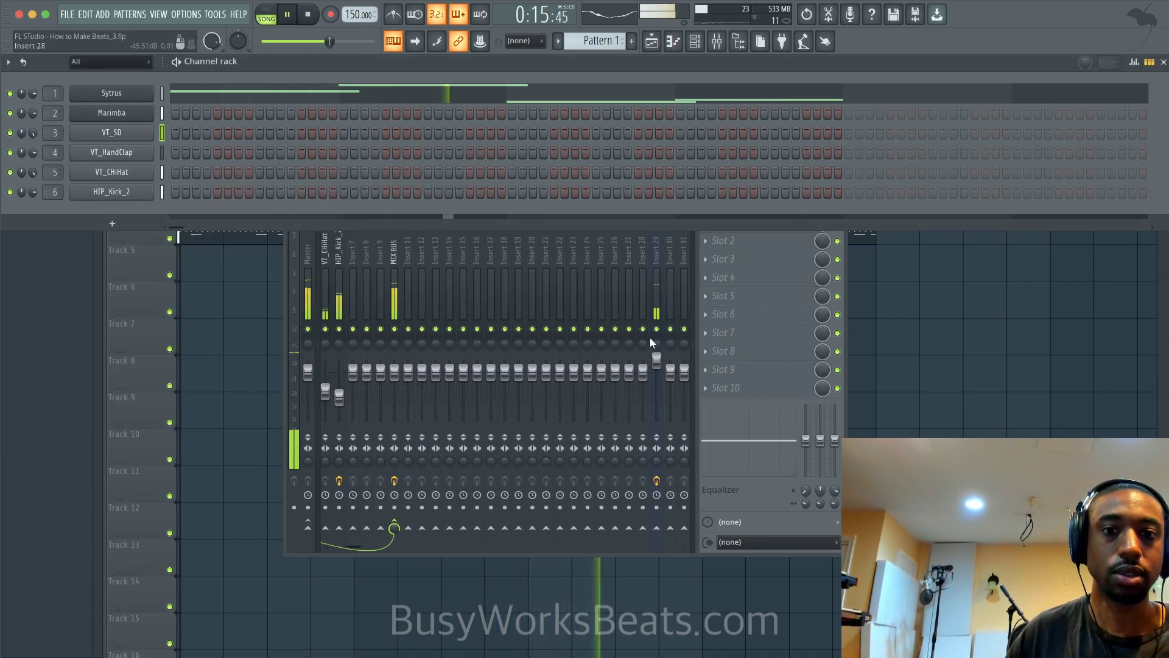
pyautogui.click(658, 481)
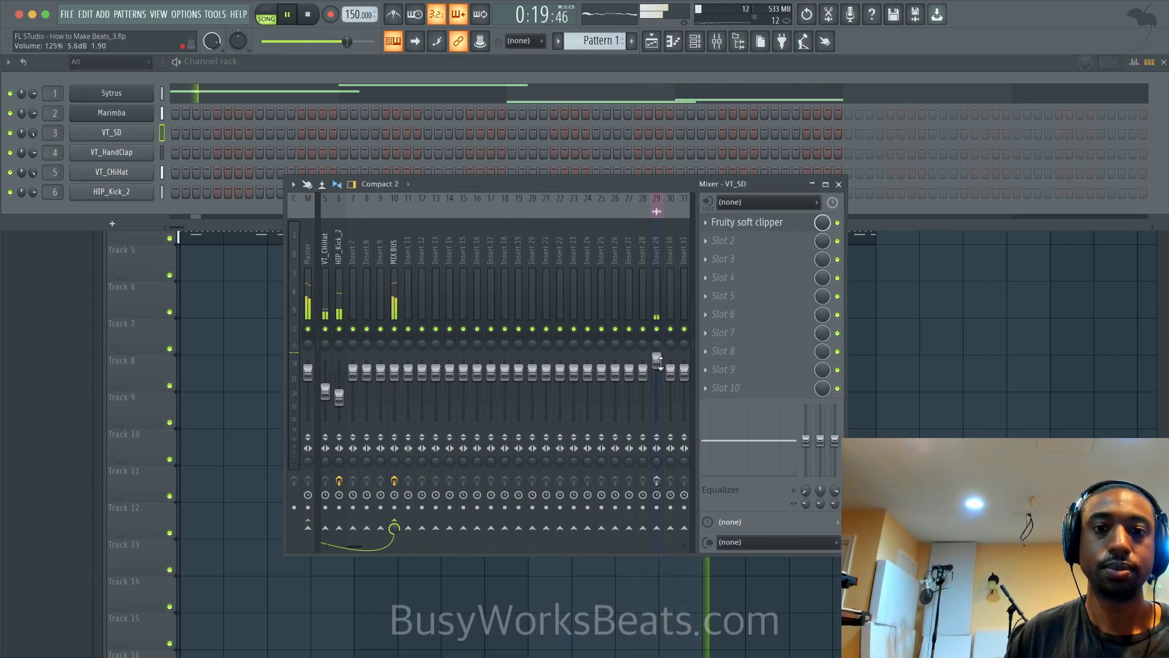
pyautogui.click(657, 298)
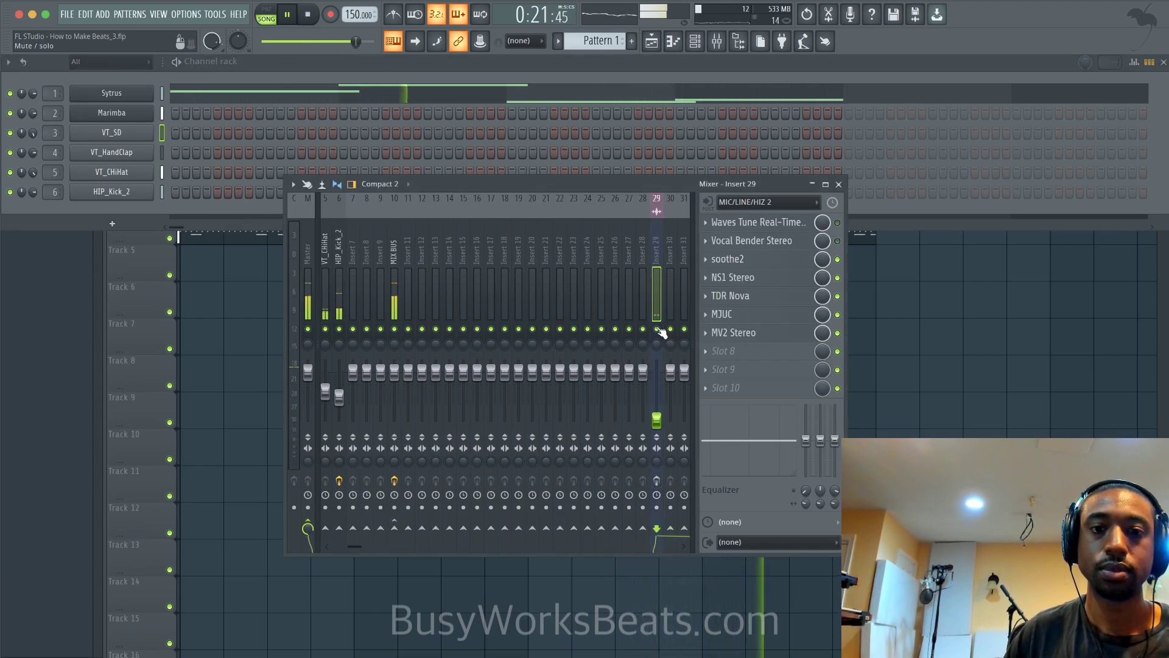
# - Lower the VT_SD snare track's mixer fader slightly
pyautogui.hscroll(-4, 463, 266)
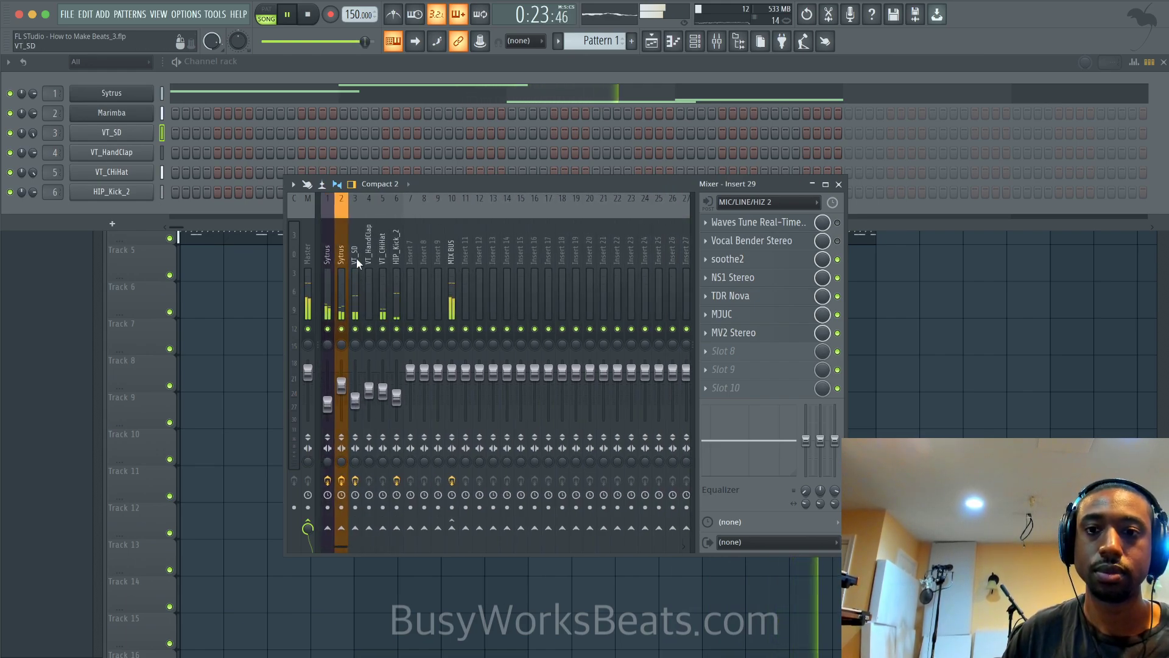
pyautogui.click(357, 275)
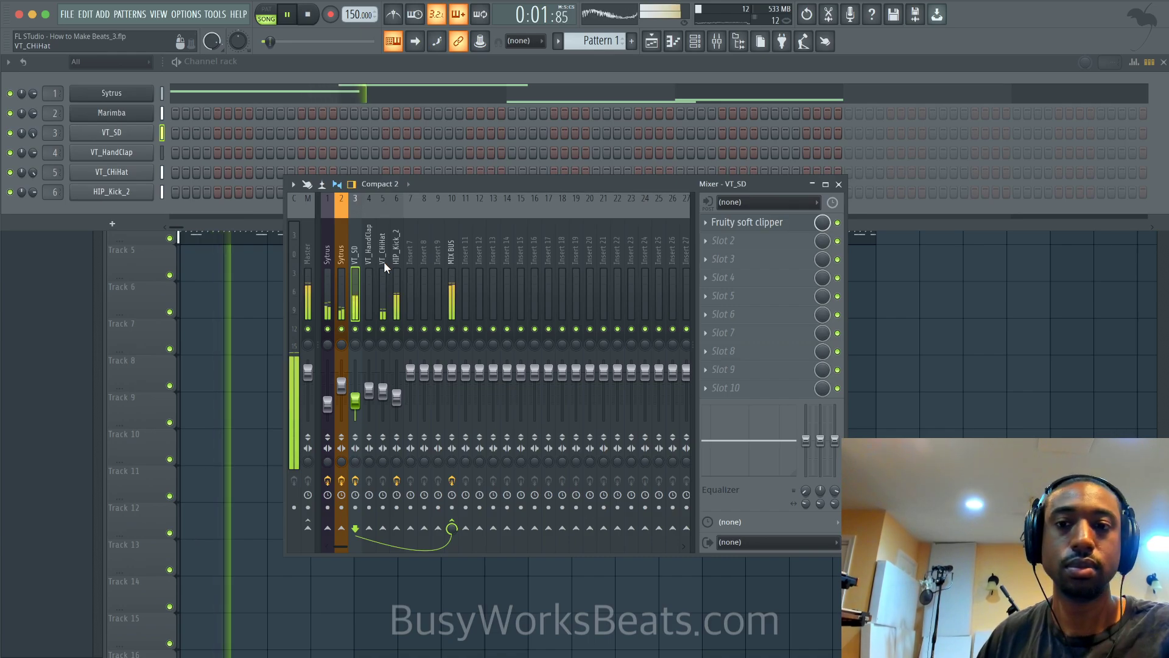
pyautogui.moveTo(355, 399); pyautogui.dragTo(355, 404)
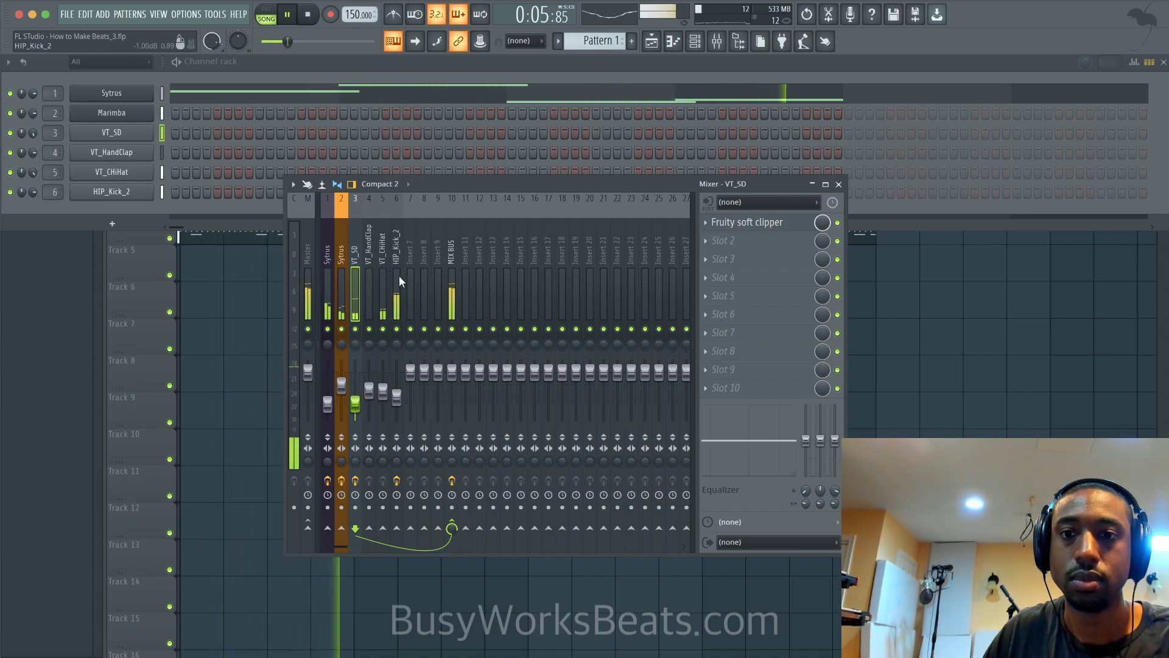
# - Re-enable the effects on Insert 29 and reset its fader to 100%
pyautogui.scroll(-3, 564, 232)
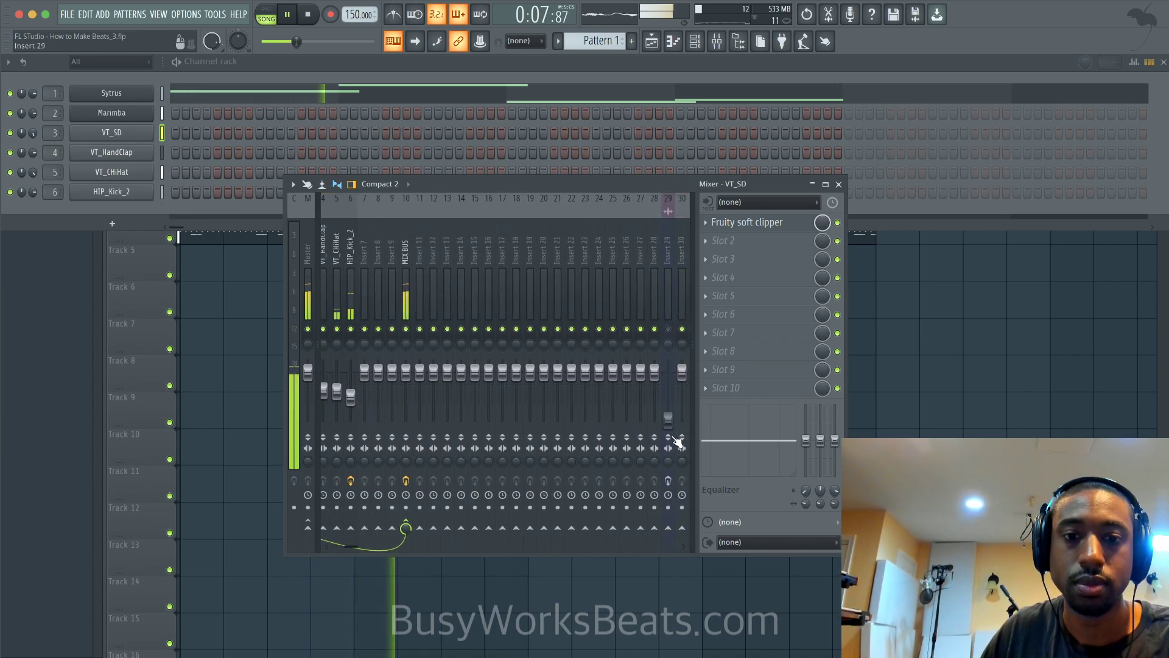
pyautogui.click(668, 480)
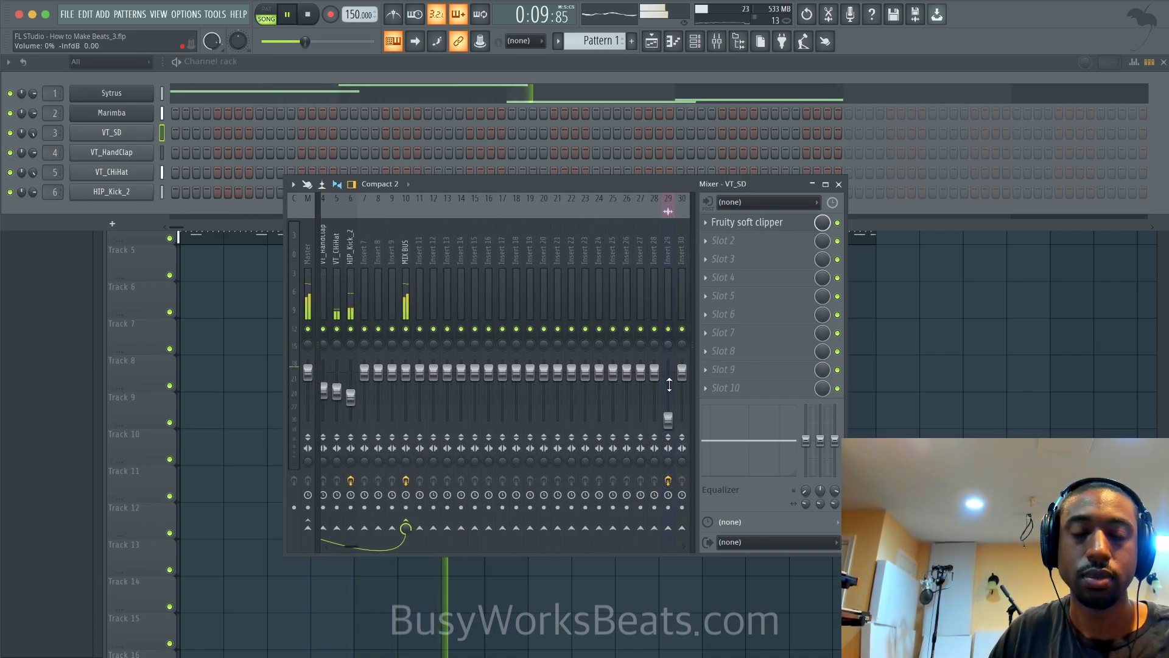
pyautogui.rightClick(669, 416)
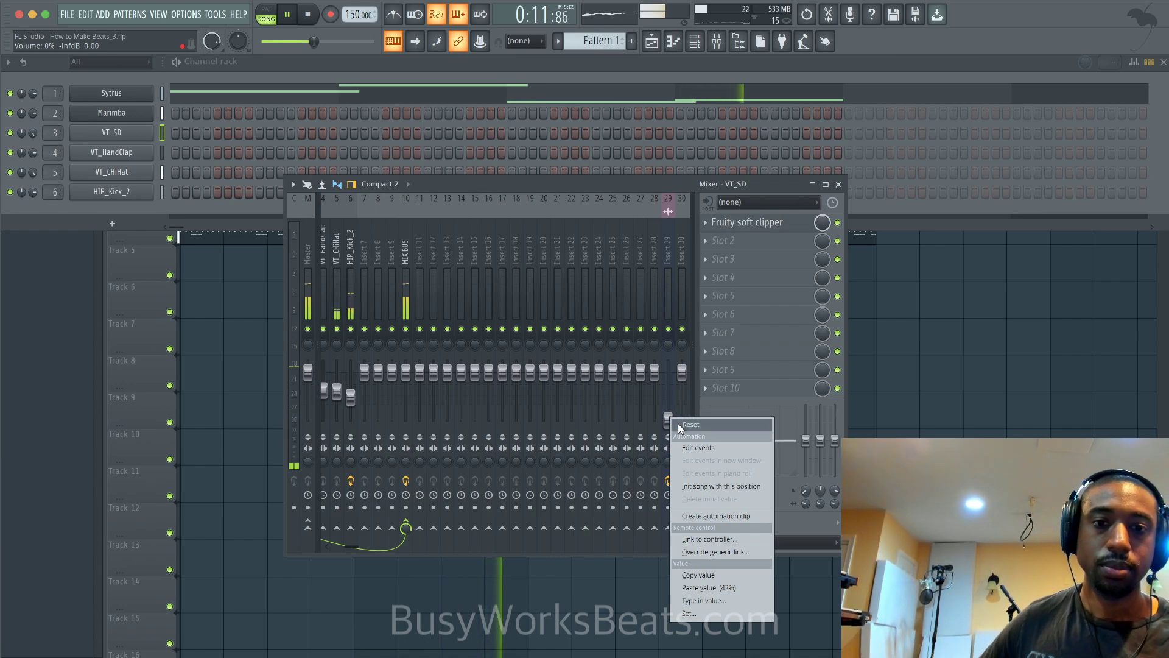
pyautogui.click(678, 423)
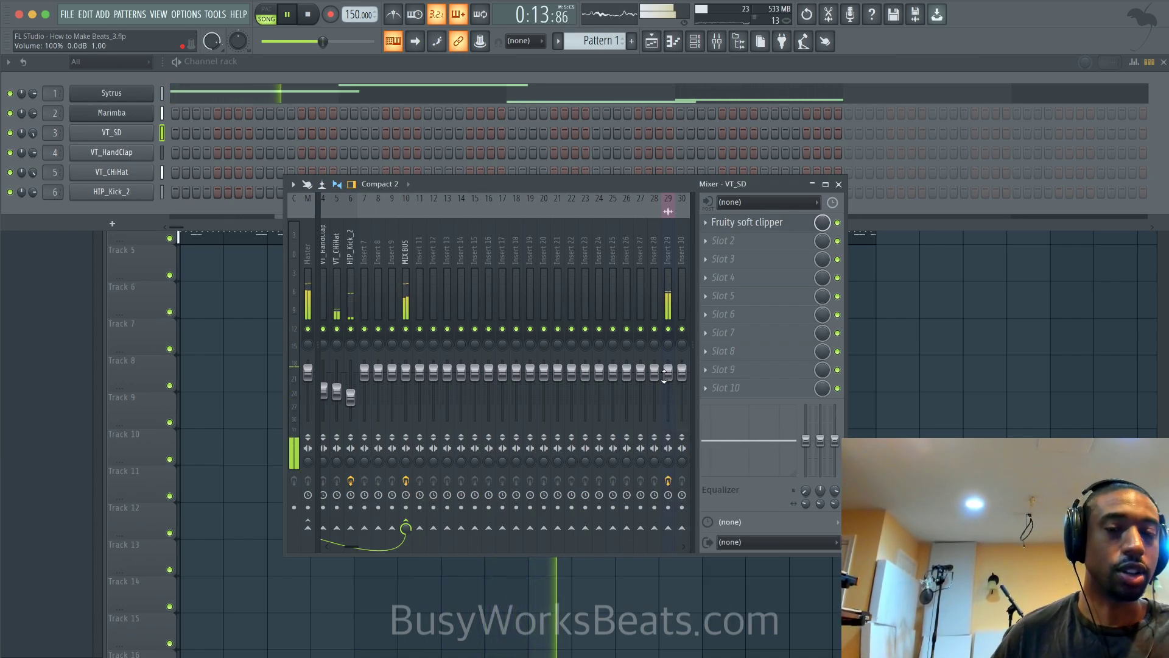
pyautogui.scroll(3, 505, 259)
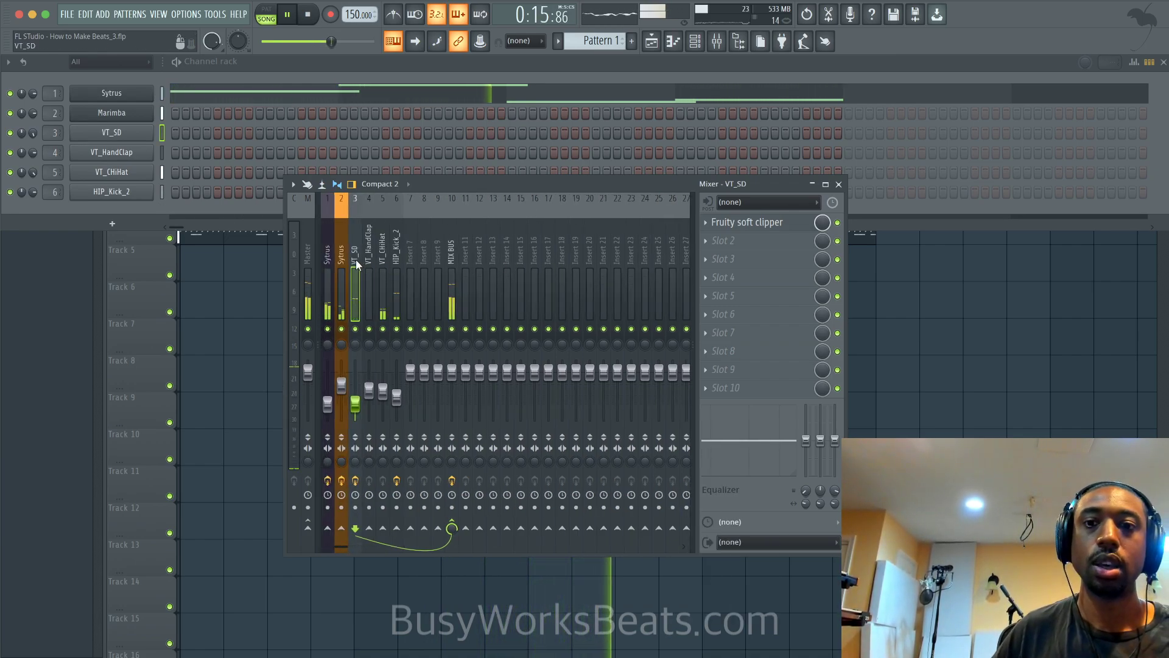
# - Add Fruity parametric EQ 2 to the VT_SD track's second effect slot, boost the highs moderately with band 7, and close the EQ
pyautogui.press('space')
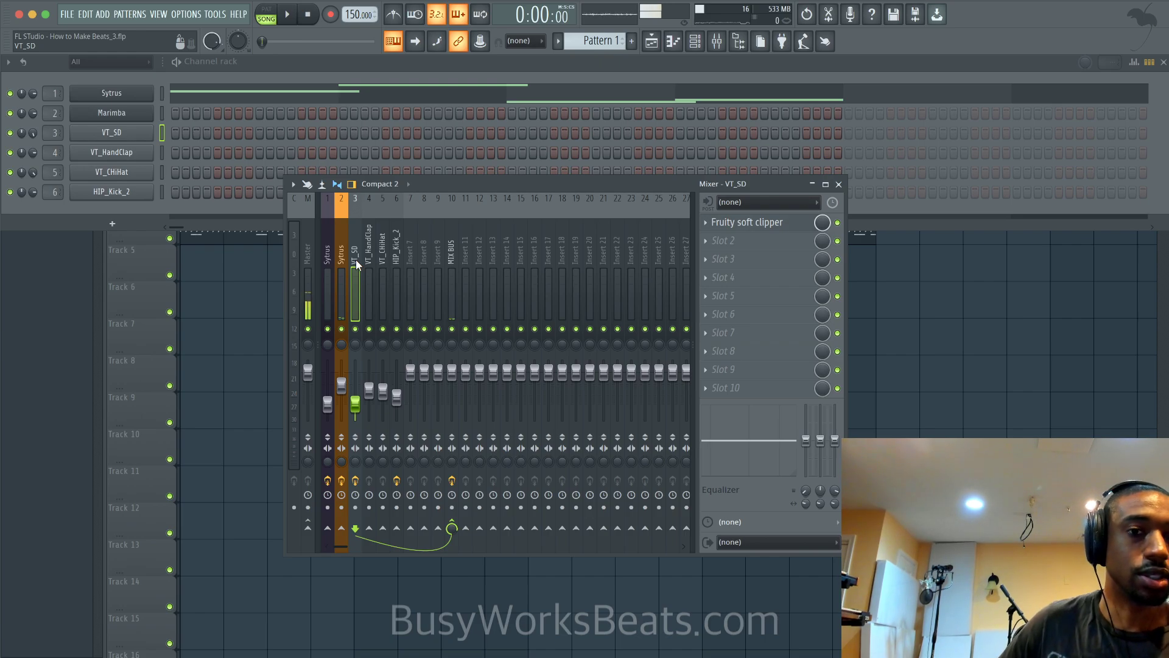
pyautogui.press('space')
pyautogui.click(723, 241)
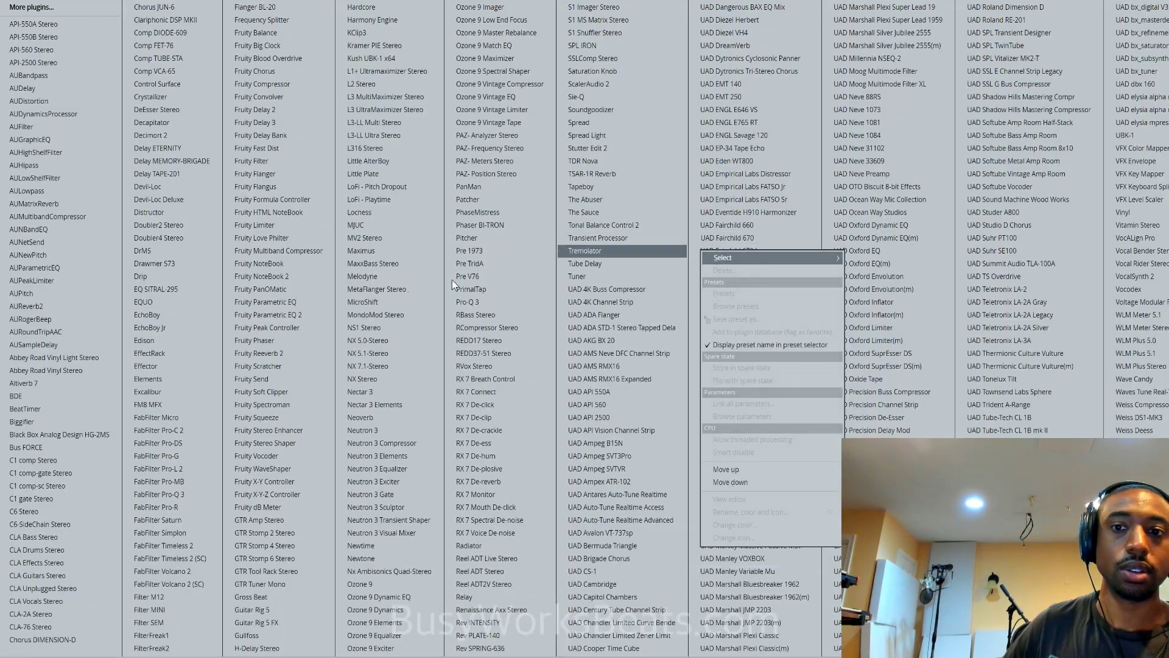
pyautogui.click(303, 315)
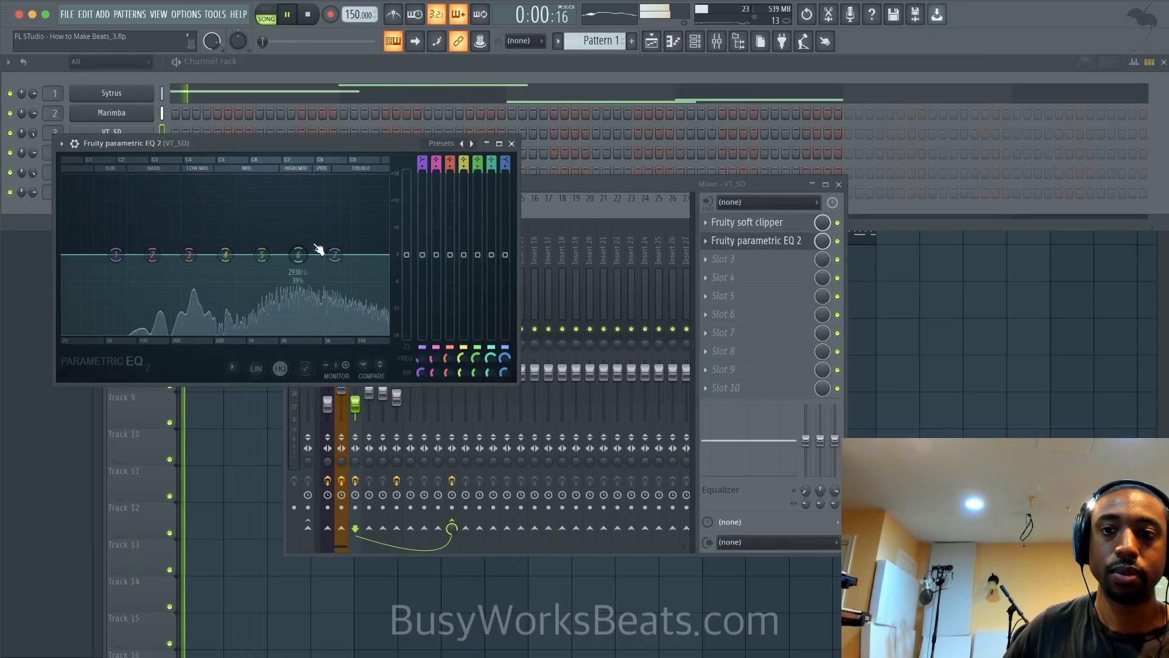
pyautogui.moveTo(334, 254)
pyautogui.mouseDown()
pyautogui.moveTo(316, 243)
pyautogui.moveTo(326, 237)
pyautogui.mouseUp()
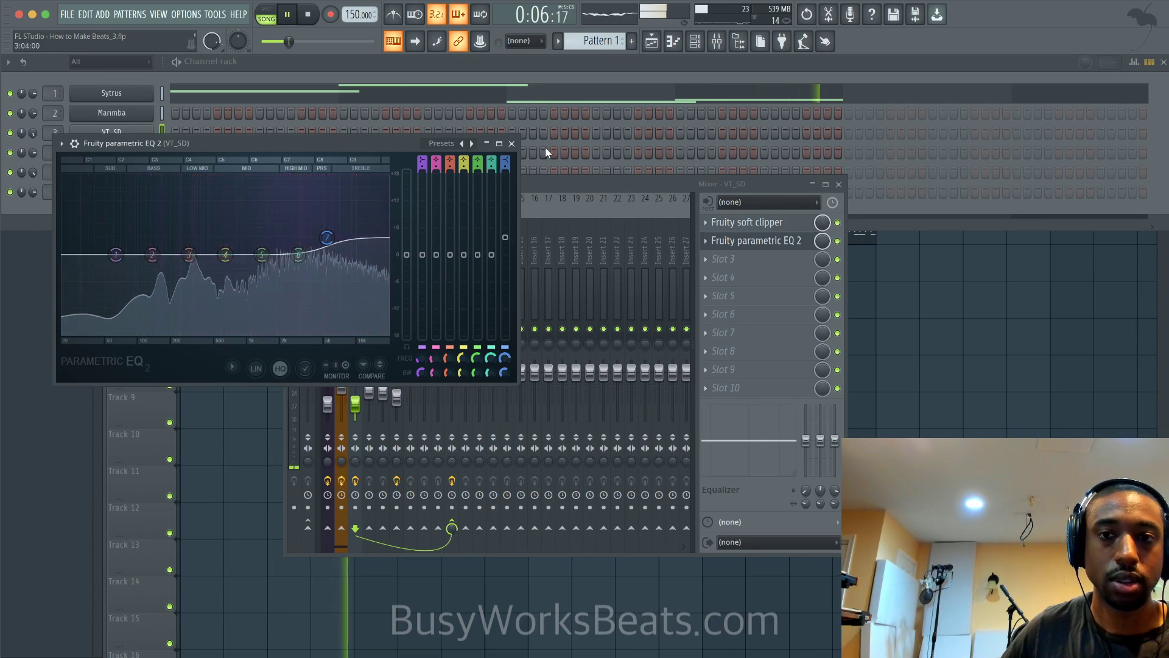
pyautogui.click(512, 143)
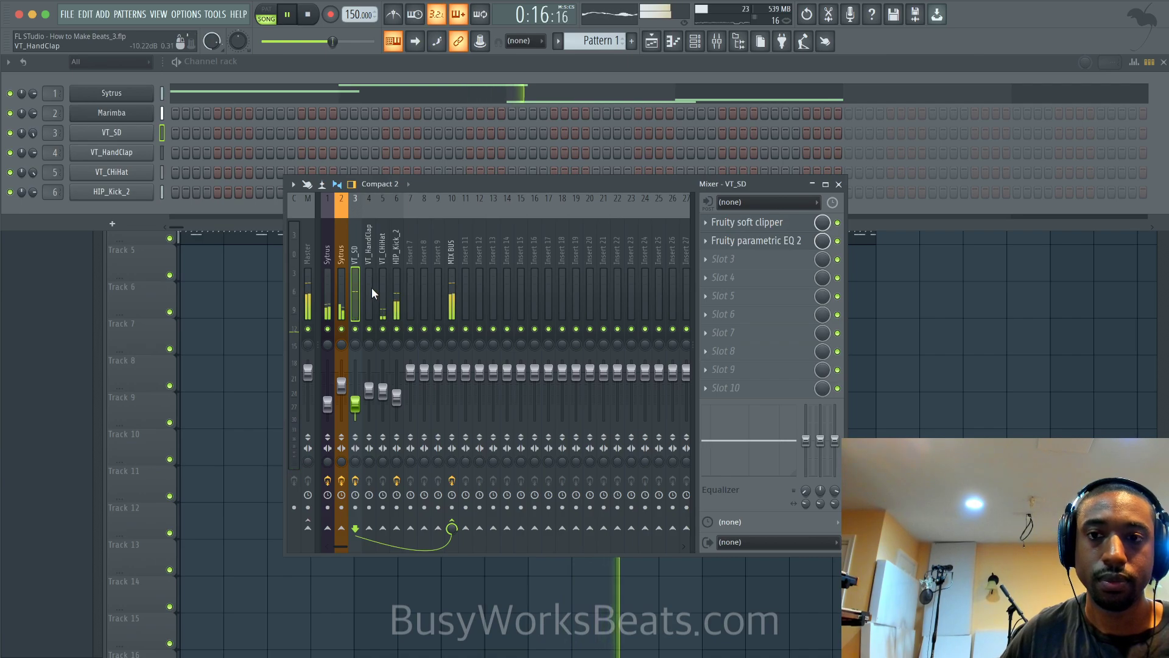
# - Raise the VT_CHiHat track's fader to about 60%, and compare the mix with the first Sytrus track muted and restored
pyautogui.click(383, 388)
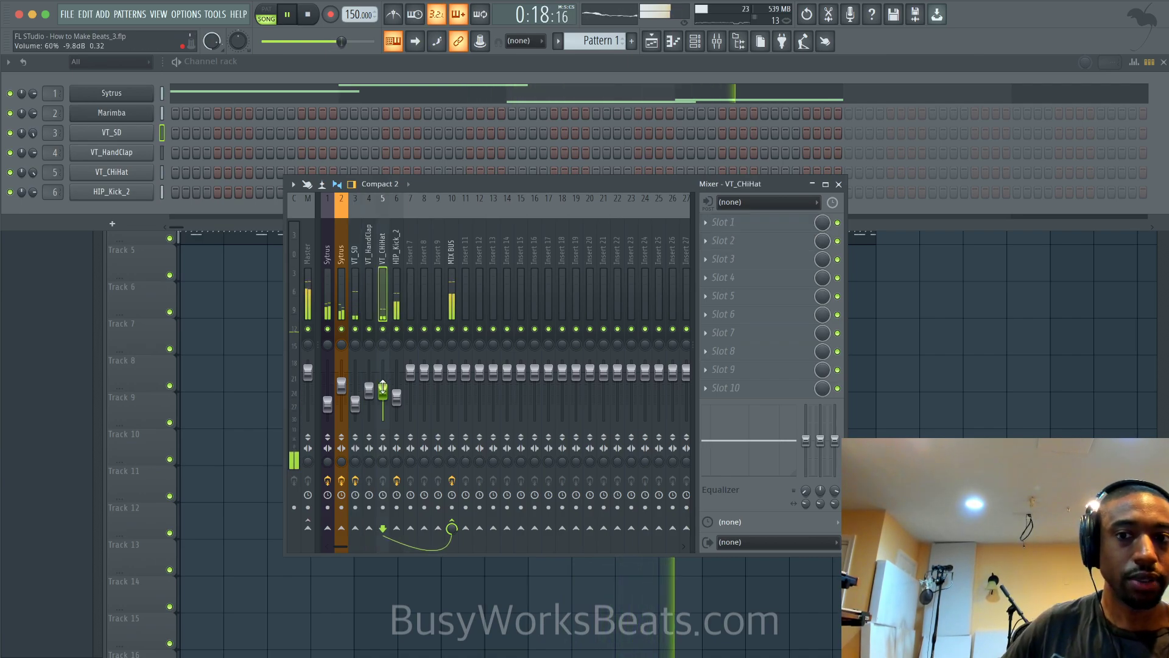
pyautogui.click(329, 329)
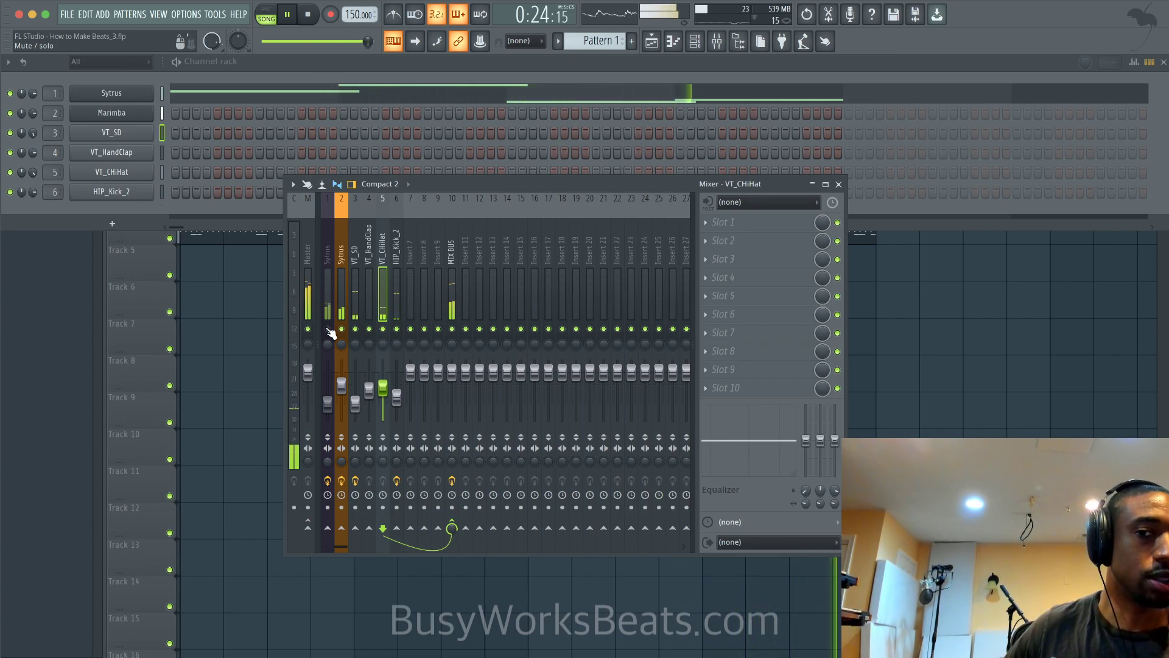
pyautogui.click(328, 329)
# - Audition the first Sytrus track's effects during playback, and examine the curve of its first Fruity parametric EQ 2
pyautogui.click(326, 287)
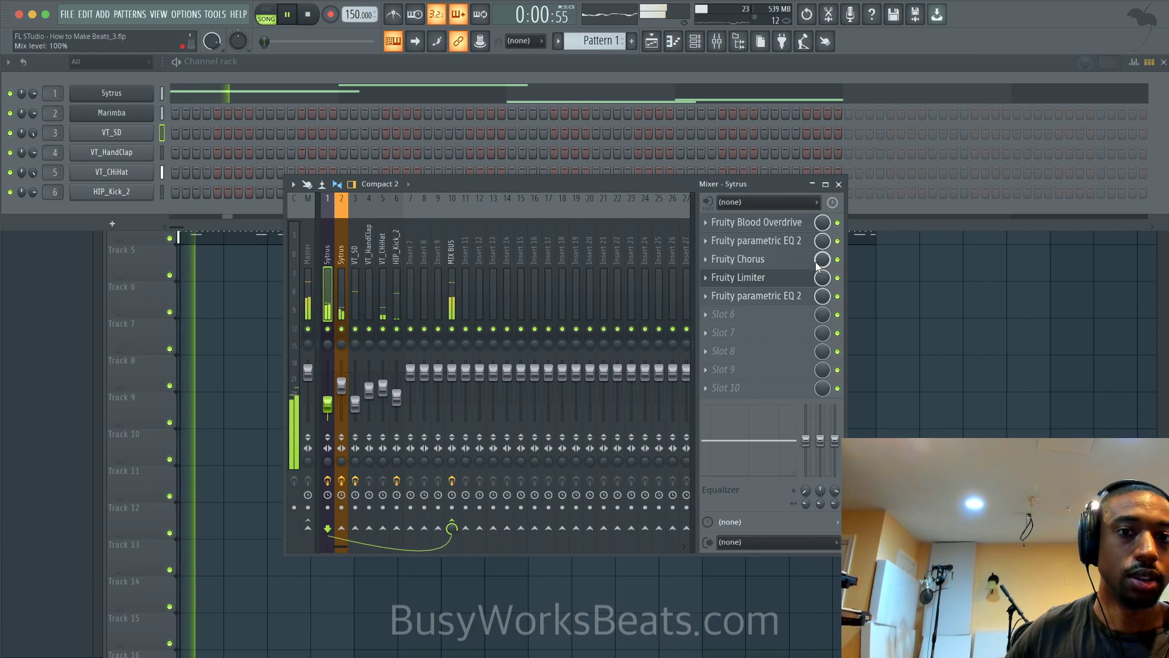
pyautogui.press('space')
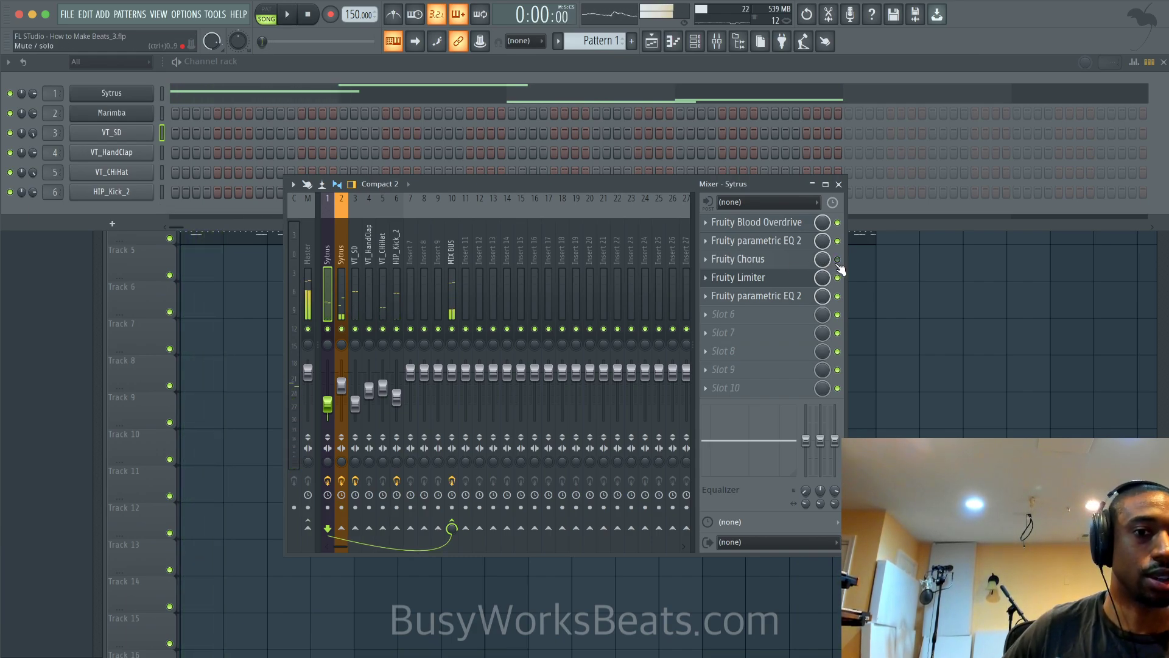
pyautogui.press('space')
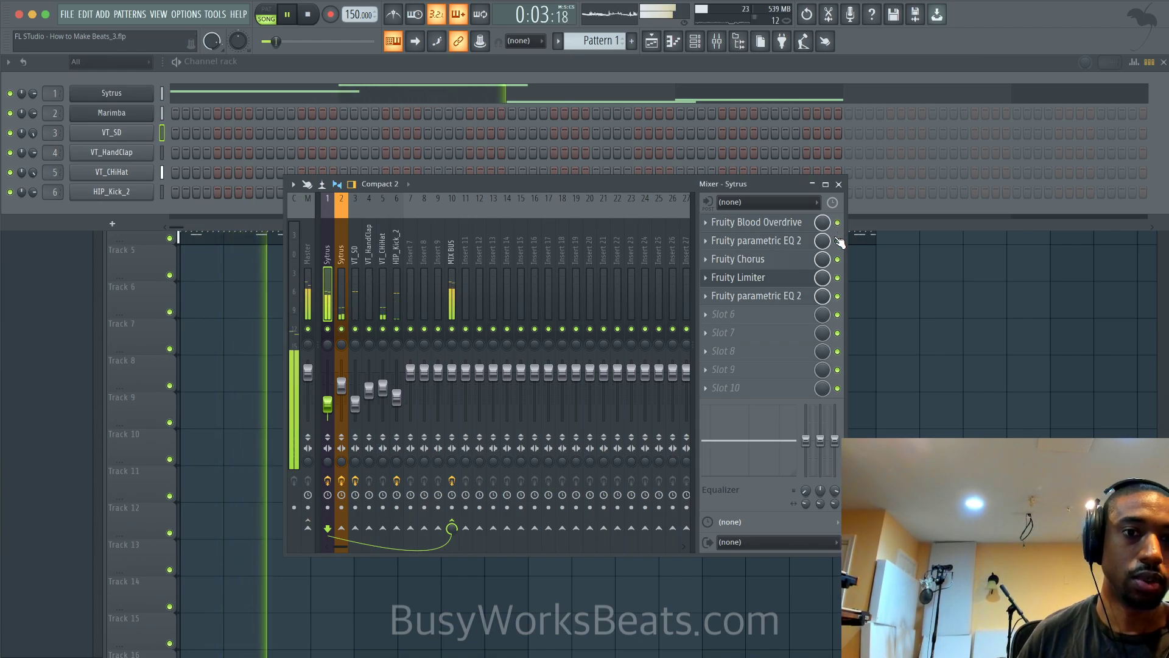
pyautogui.click(757, 241)
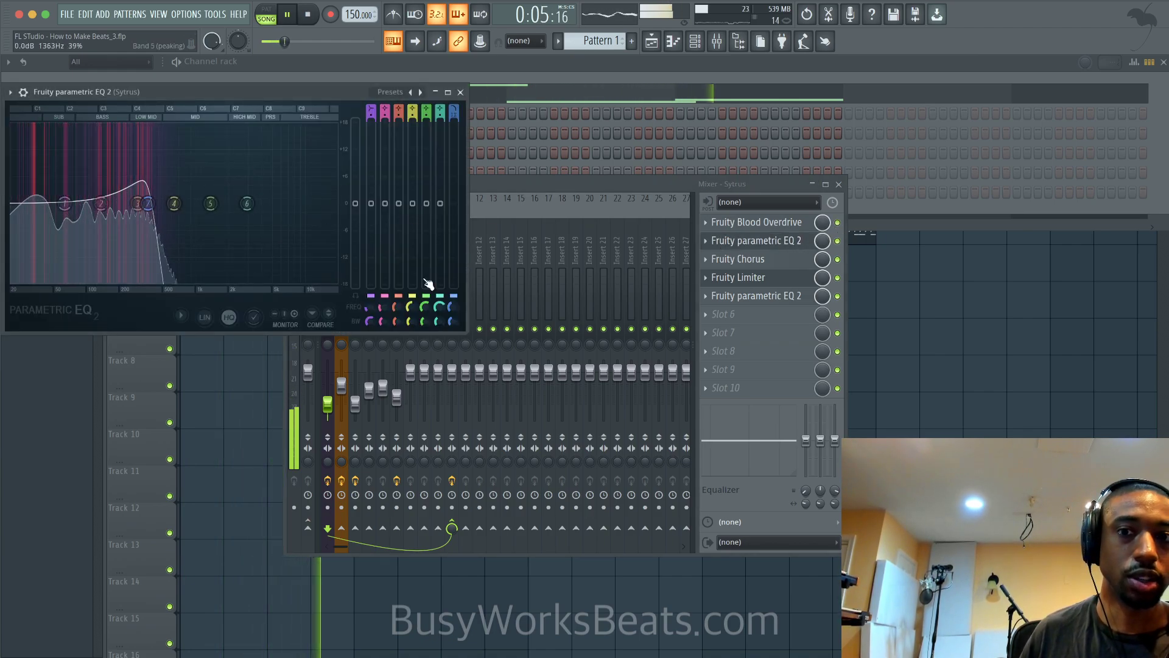
pyautogui.press('space')
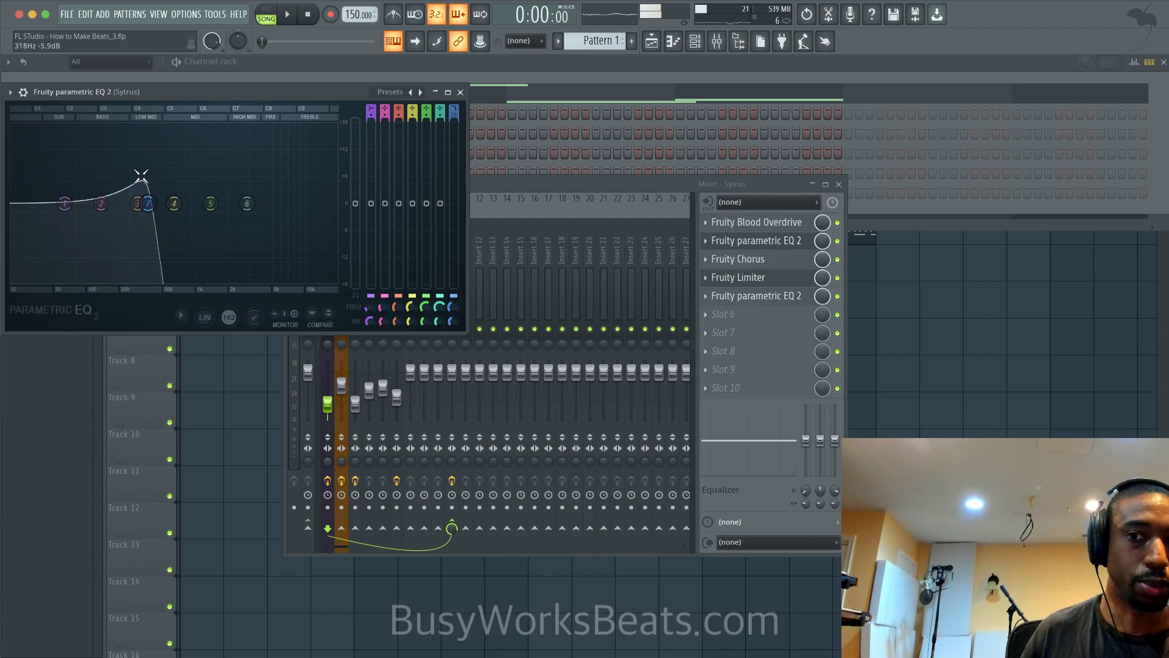
pyautogui.press('space')
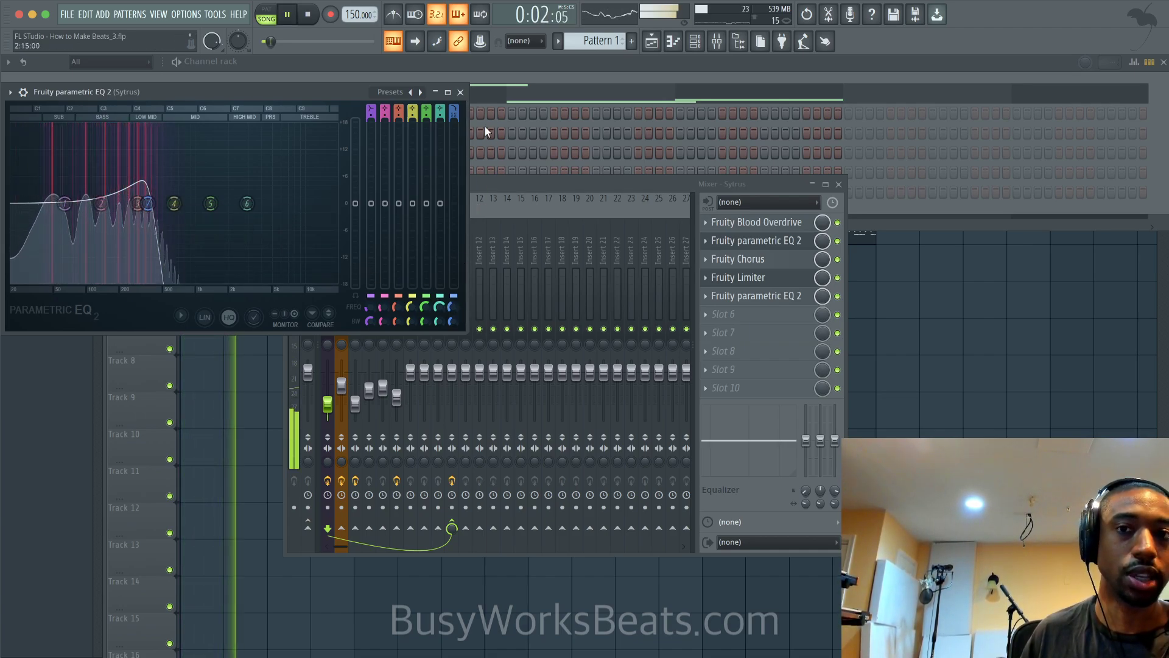
pyautogui.click(461, 93)
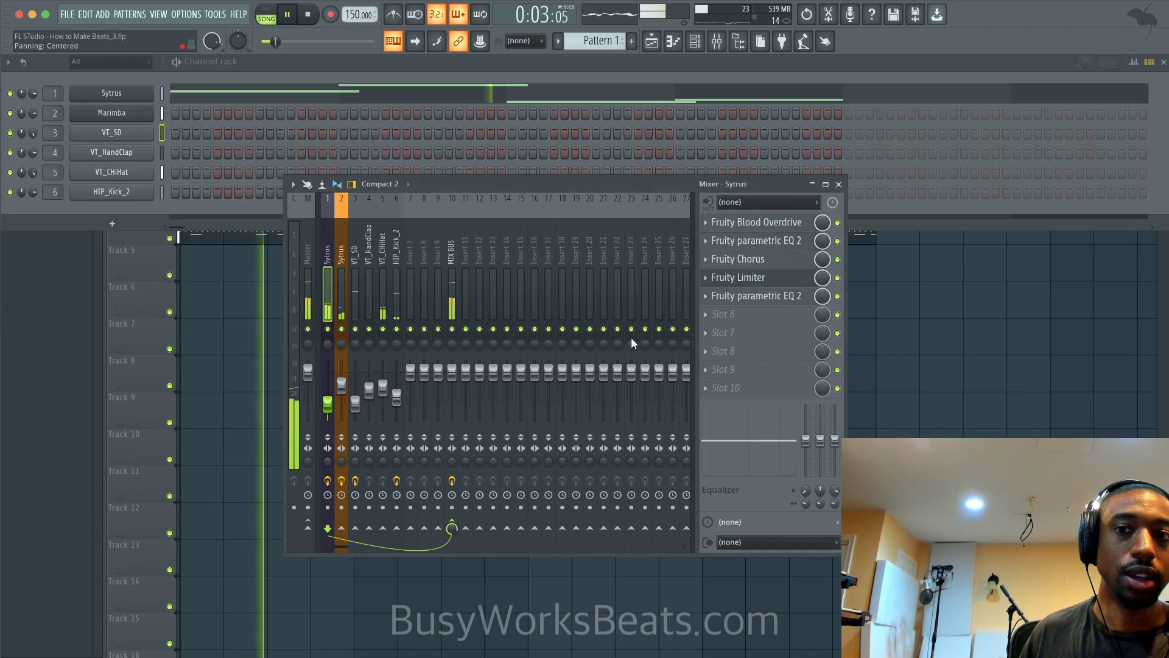
# - Move the first Sytrus track's second Fruity parametric EQ 2 ahead of the Fruity Limiter, and check its curve during playback
pyautogui.click(770, 295)
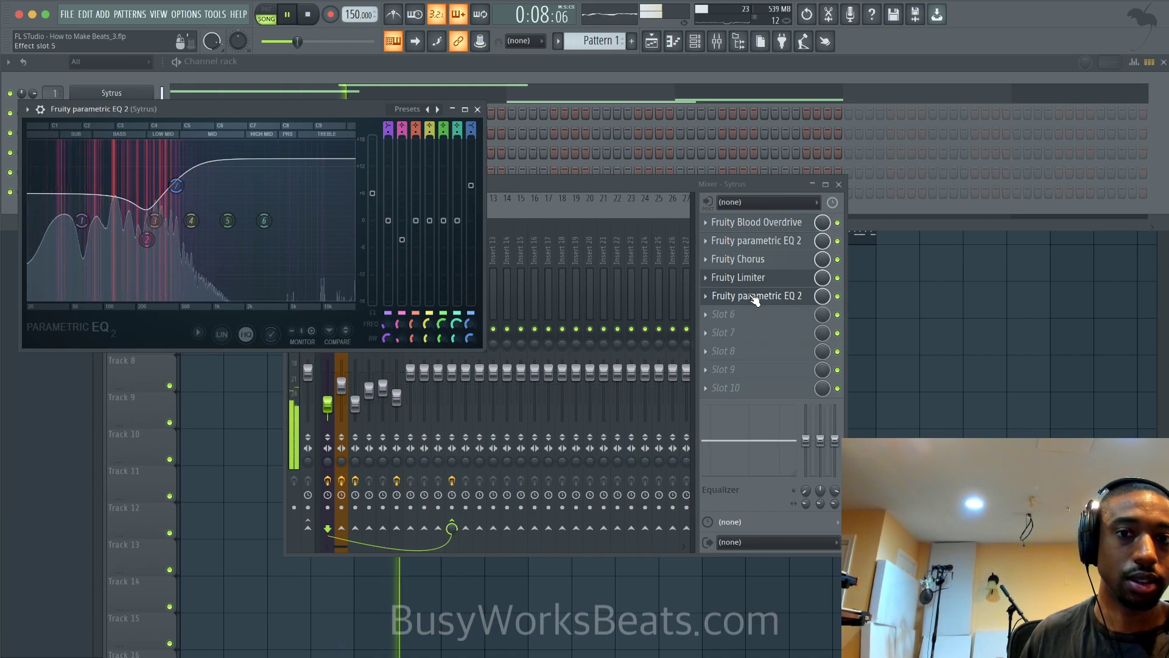
pyautogui.moveTo(755, 295); pyautogui.dragTo(755, 281)
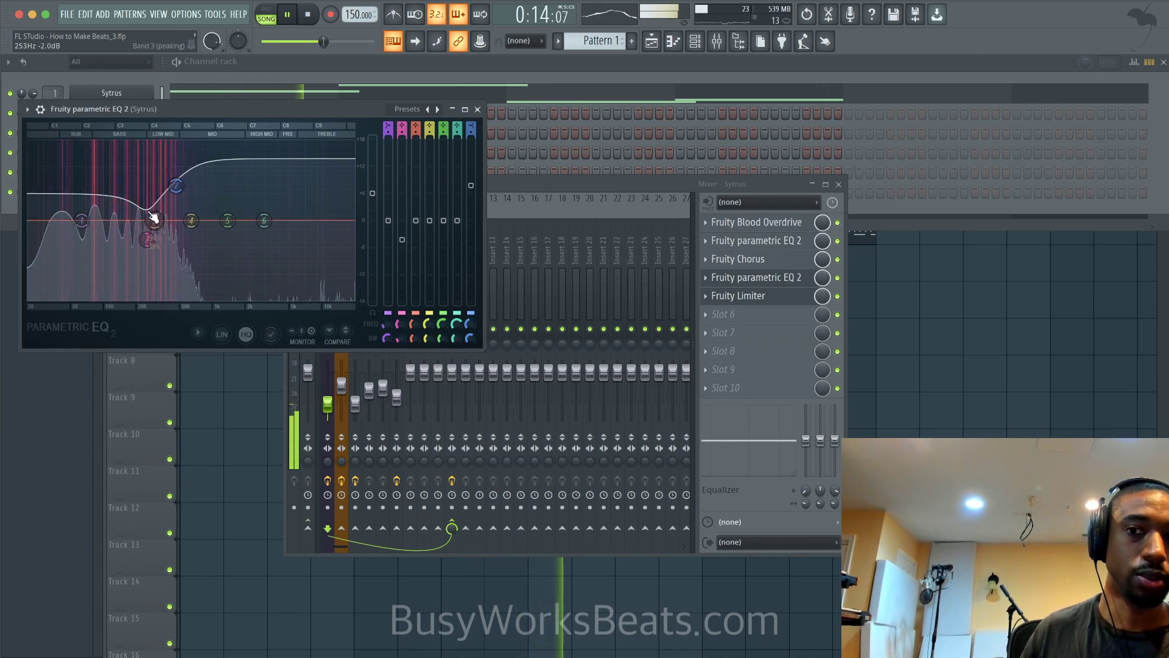
pyautogui.press('space')
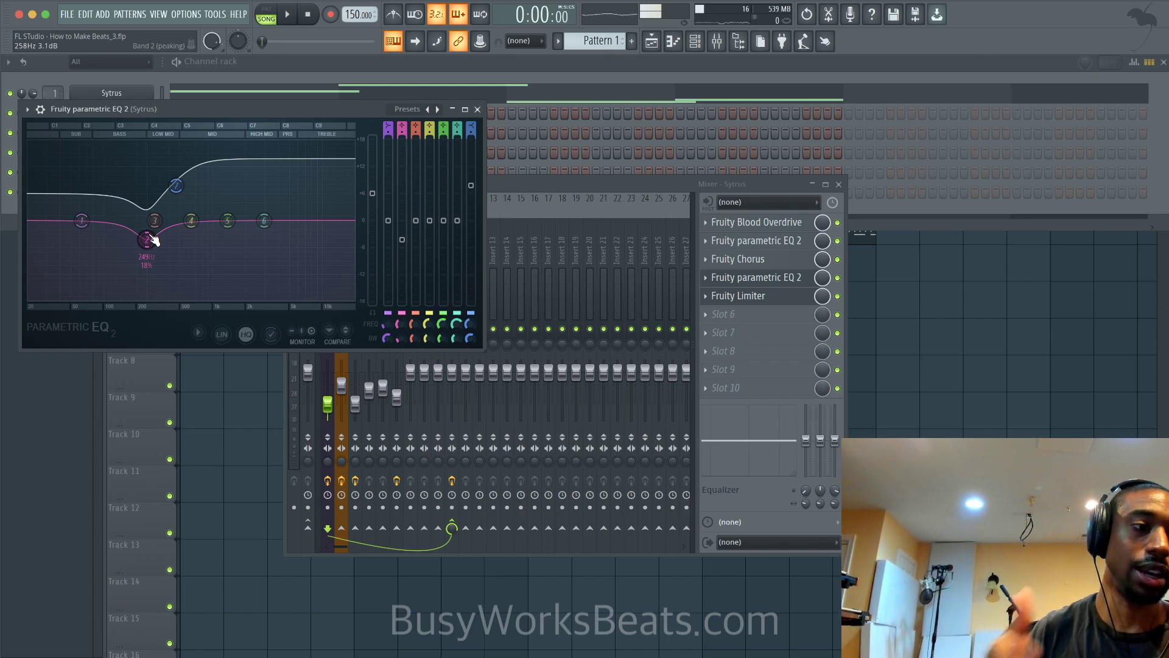
pyautogui.press('space')
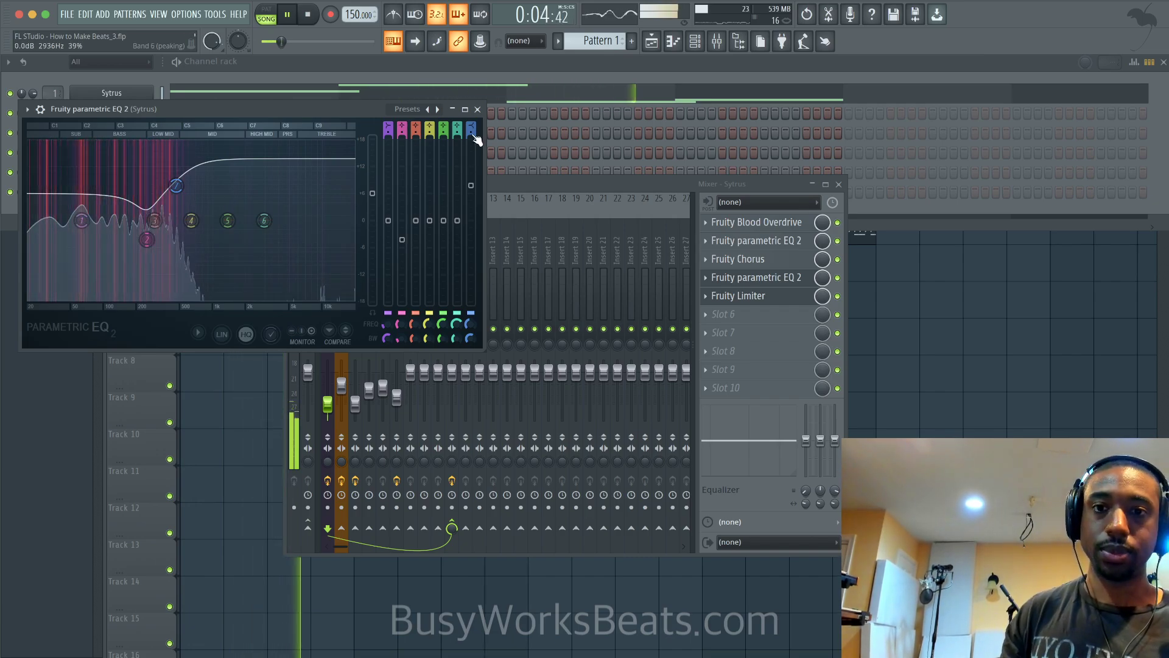
pyautogui.click(477, 109)
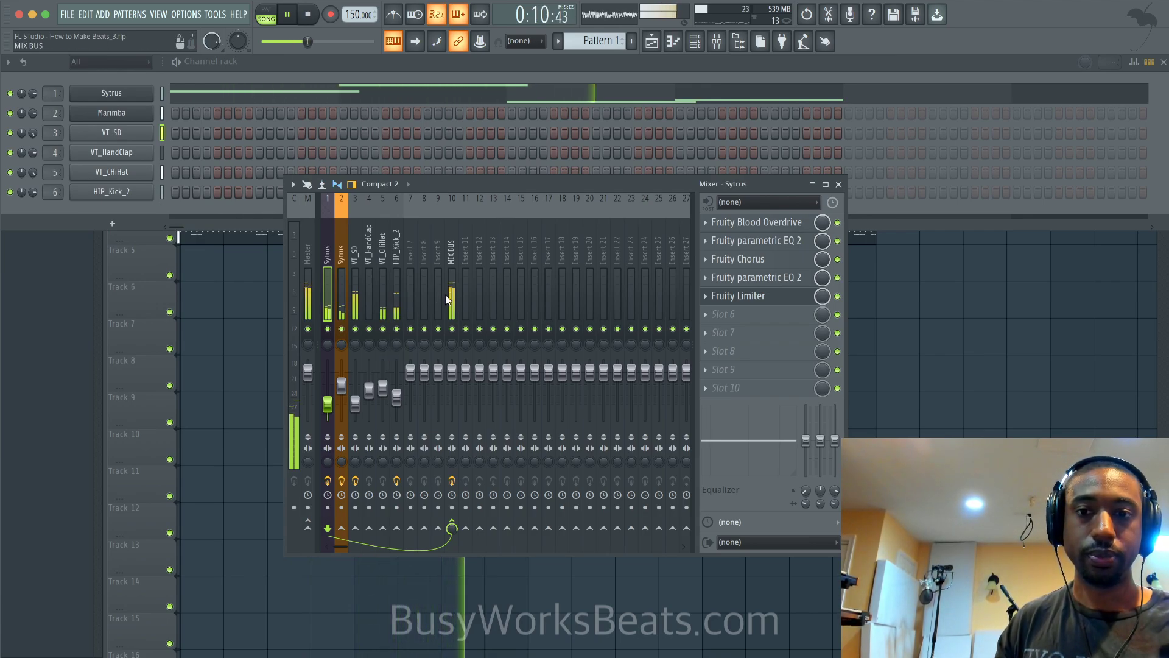
pyautogui.hscroll(4, 445, 295)
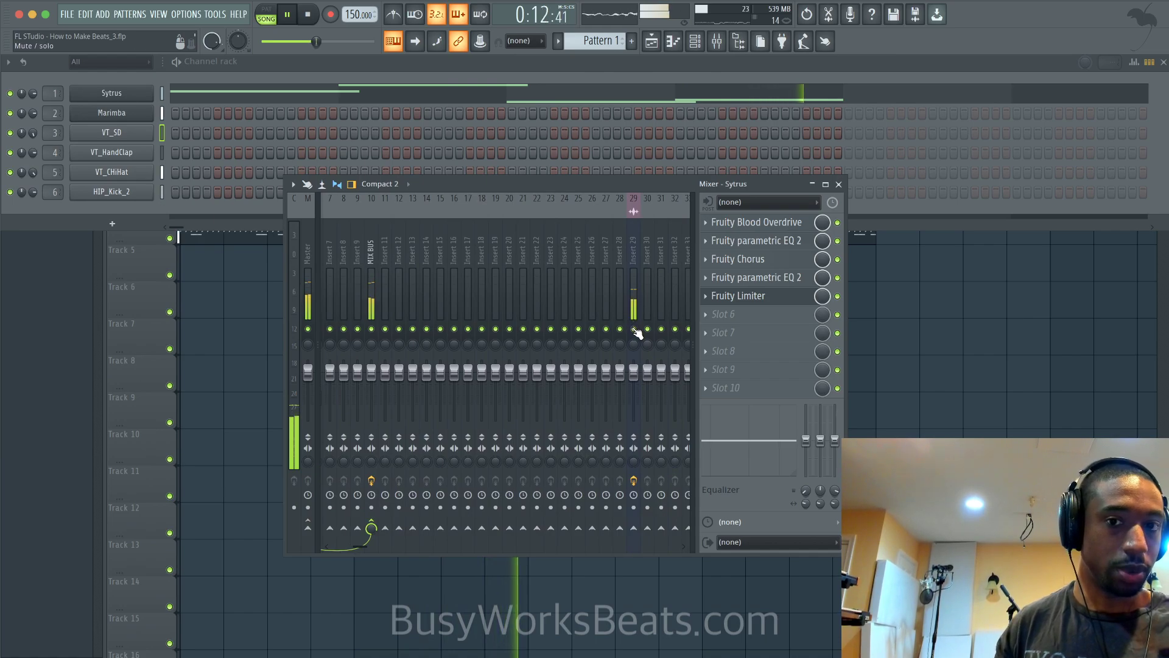
pyautogui.hscroll(-4, 497, 291)
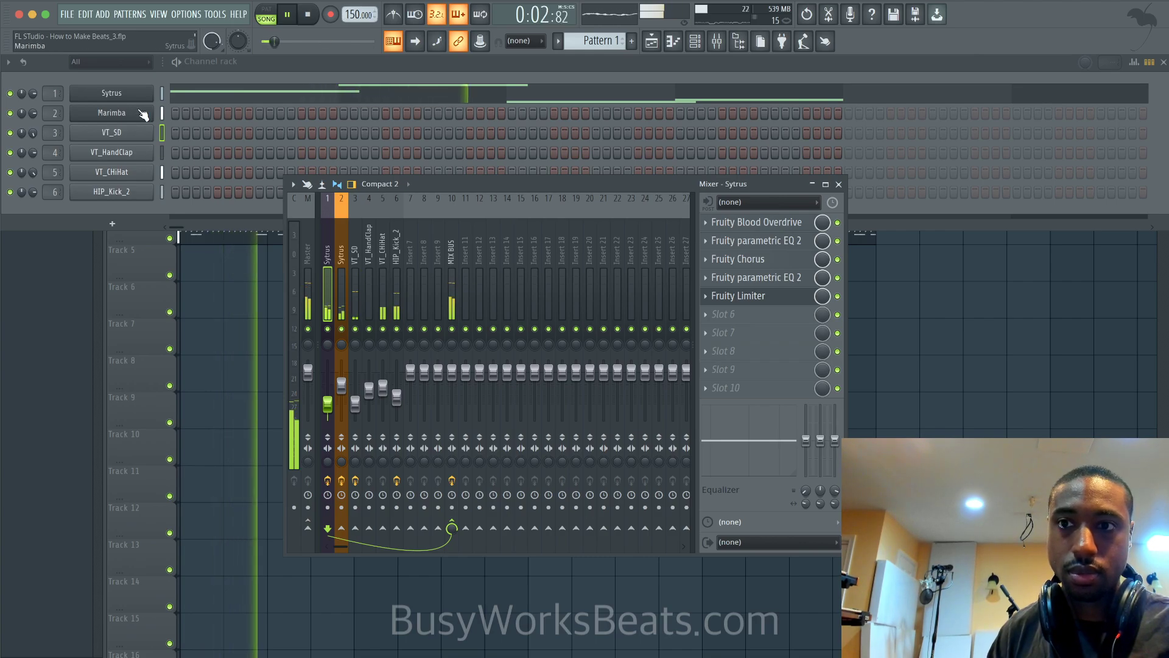
pyautogui.click(111, 92)
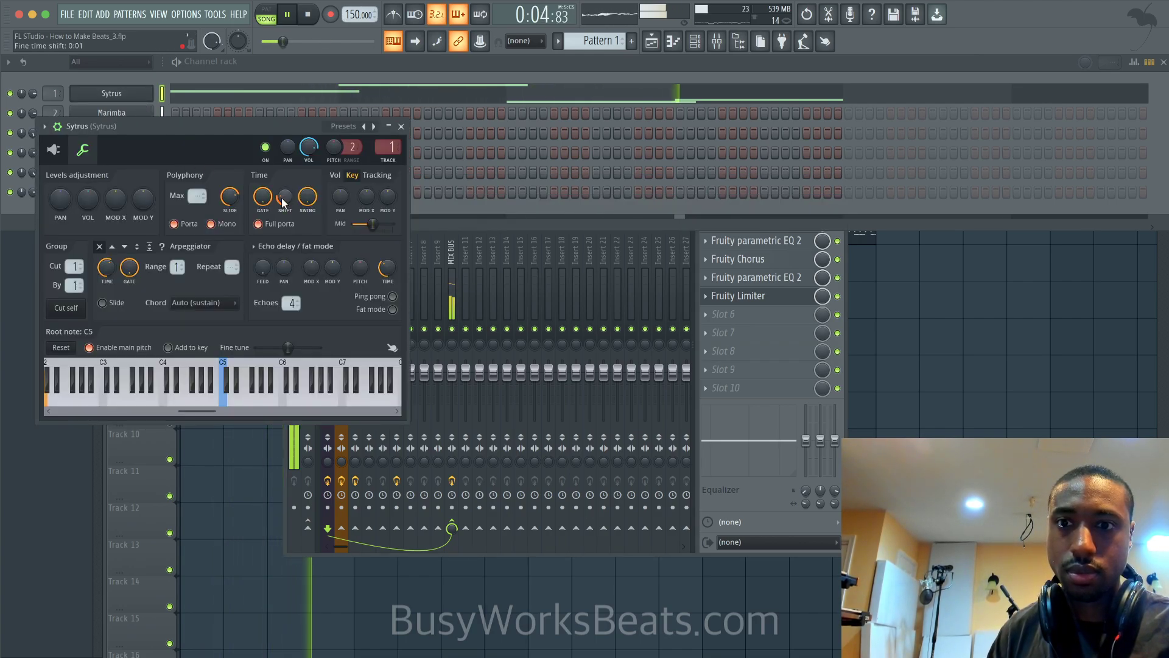
pyautogui.click(401, 127)
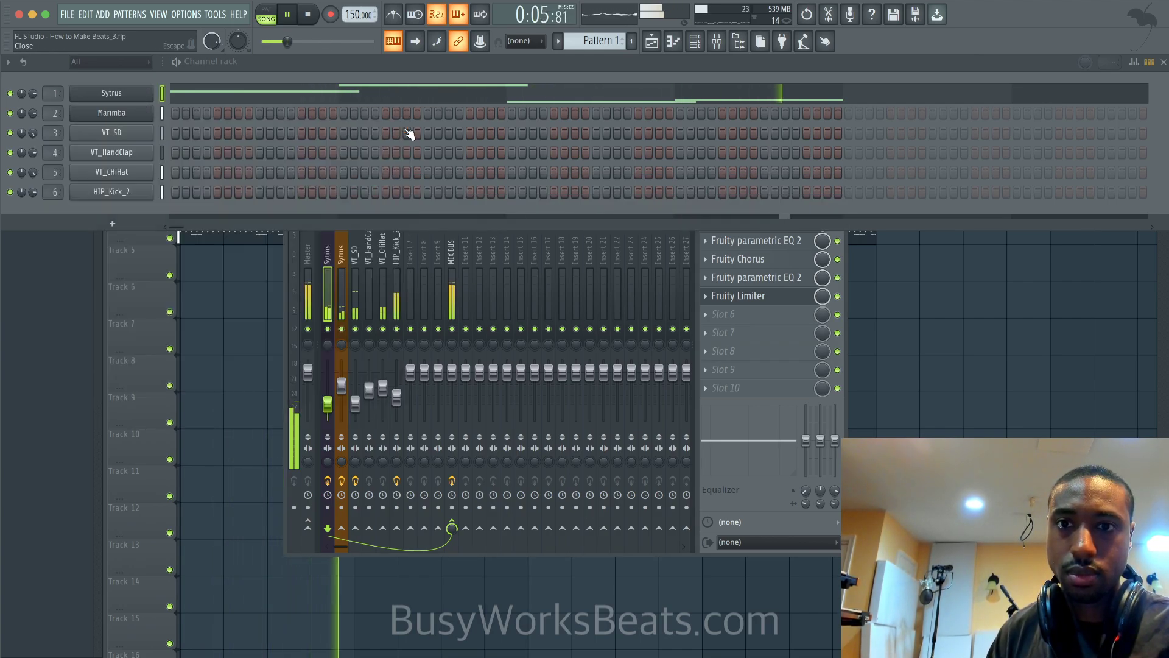
# - Mute the HIP_Kick_2 track, restart playback, and raise the first Sytrus track's fader to 40%
pyautogui.click(334, 273)
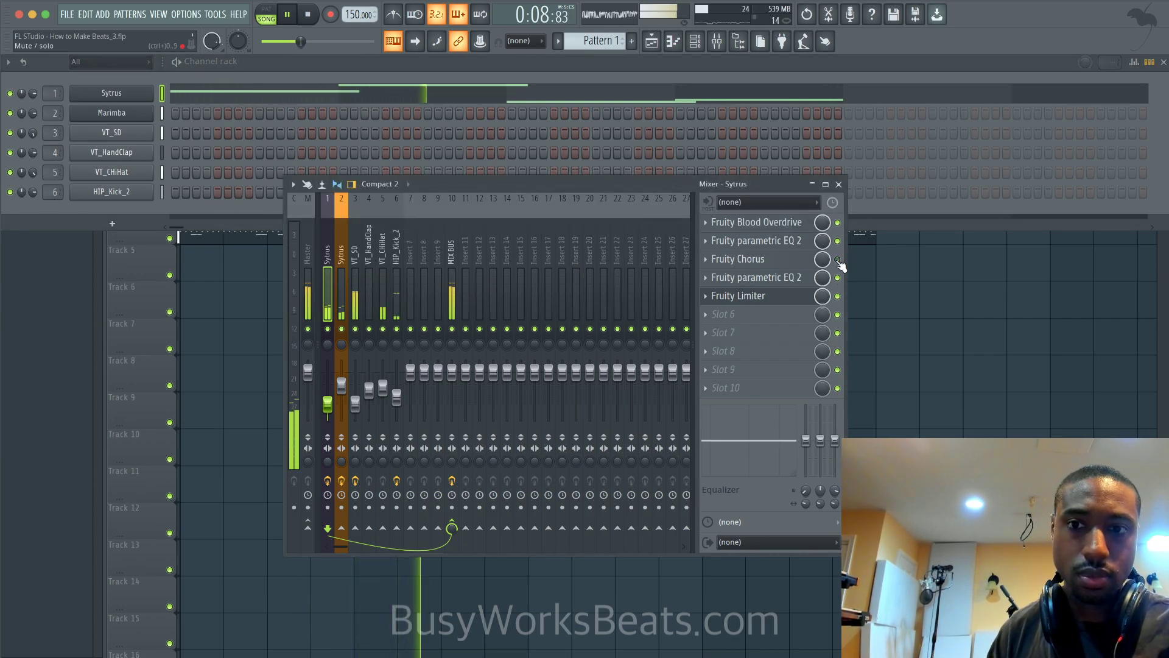
pyautogui.press('space')
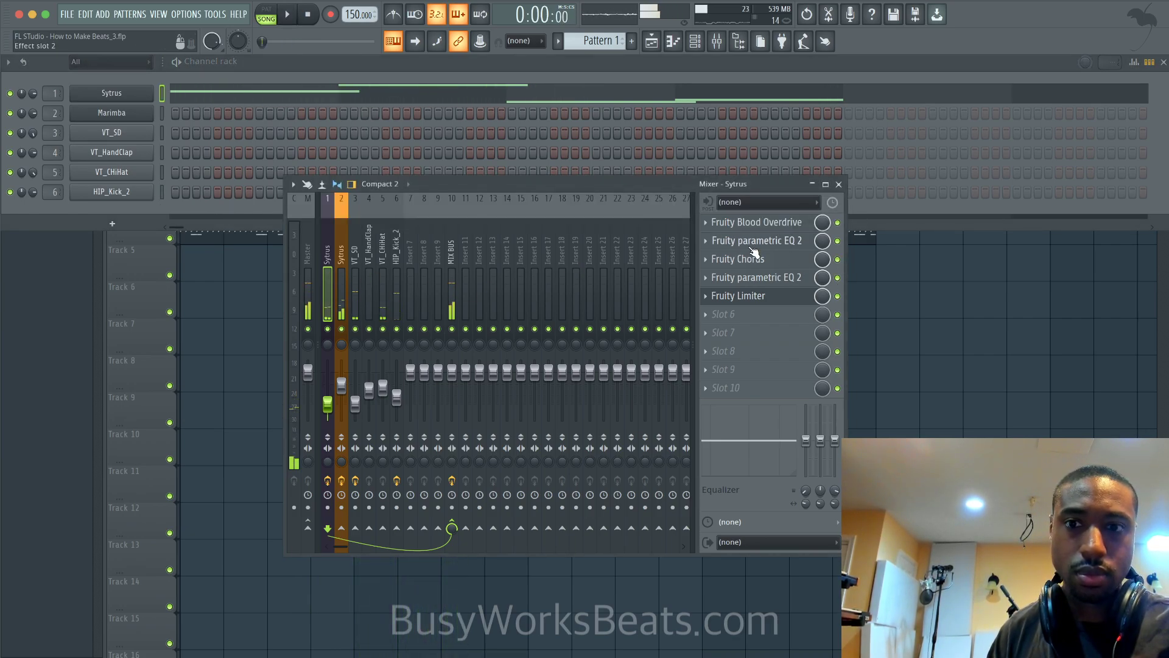
pyautogui.press('space')
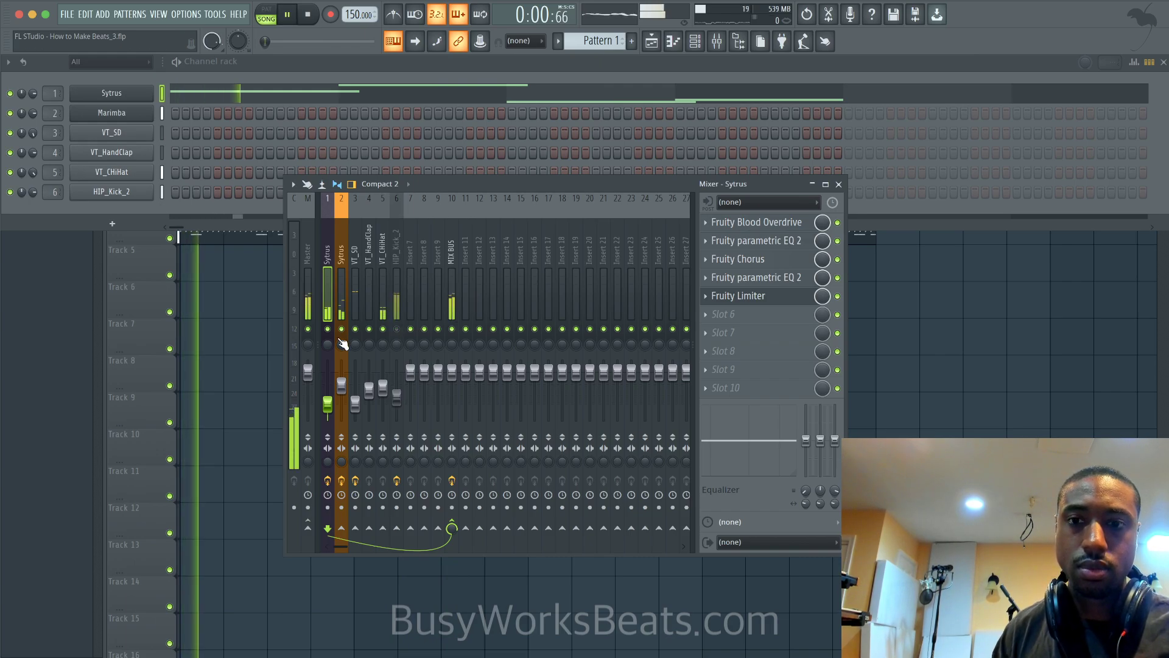
pyautogui.moveTo(323, 391); pyautogui.dragTo(323, 388)
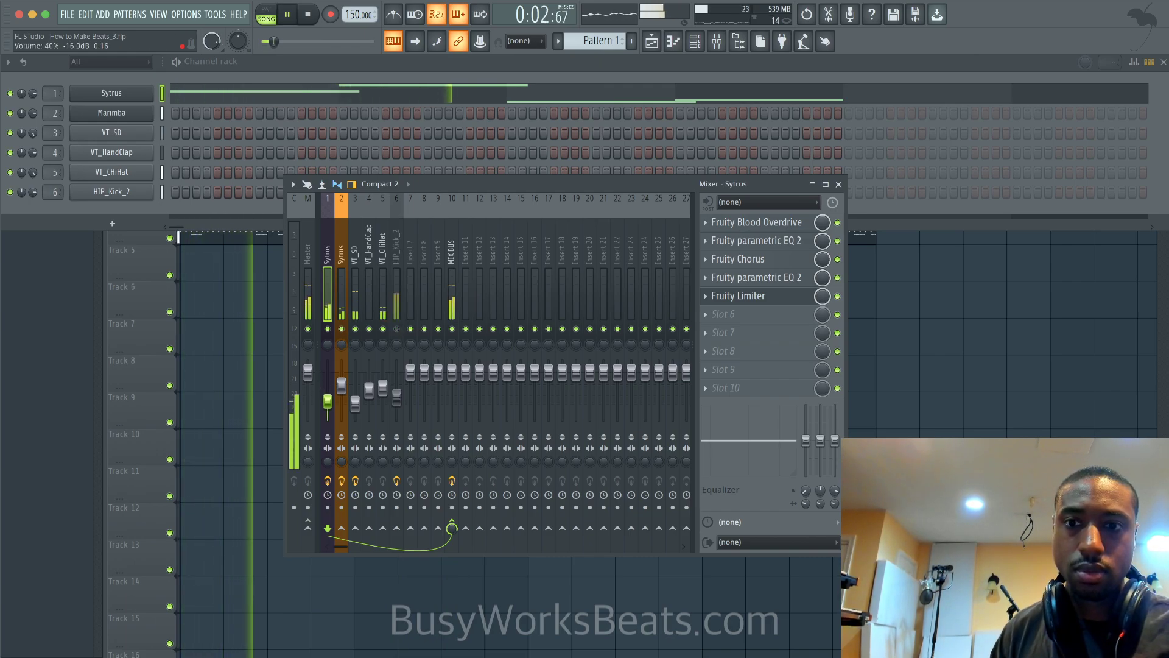
# - Examine the first Sytrus channel's settings and operator editor during playback, and audition the mixer track's Fruity Chorus
pyautogui.click(111, 92)
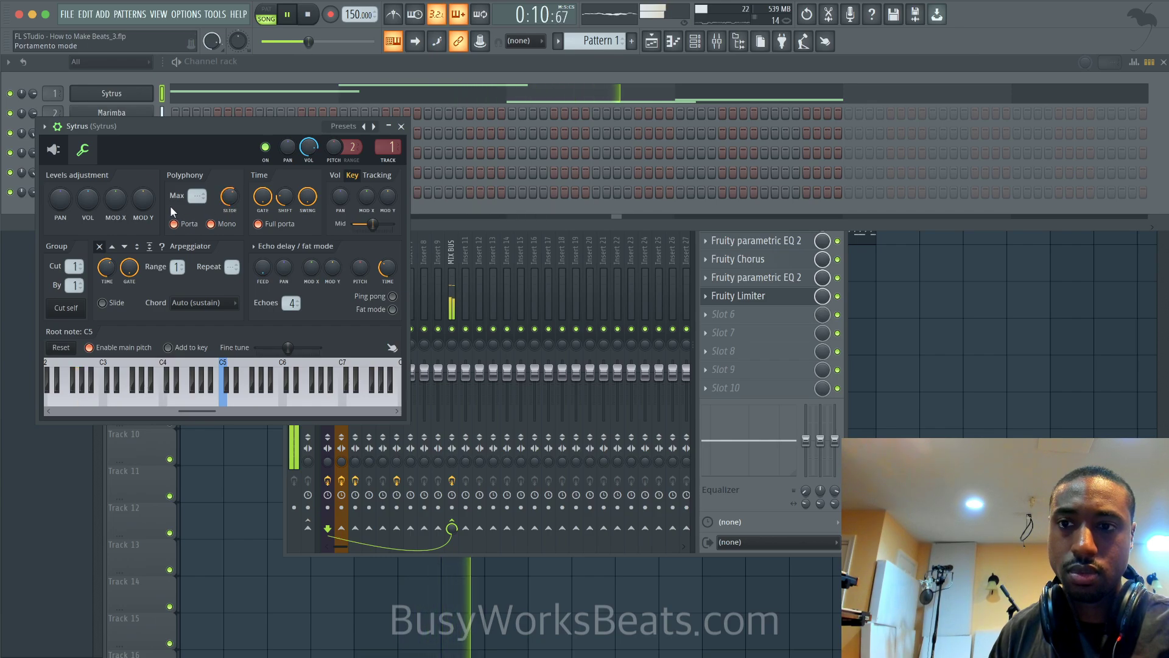
pyautogui.click(53, 150)
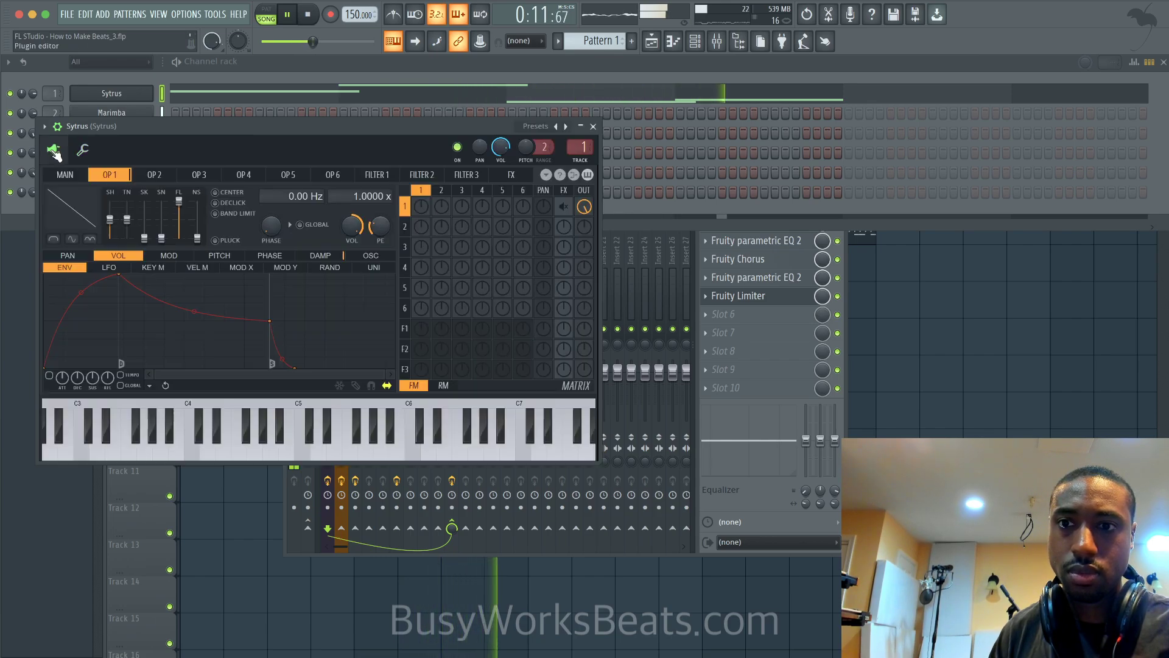
pyautogui.click(593, 127)
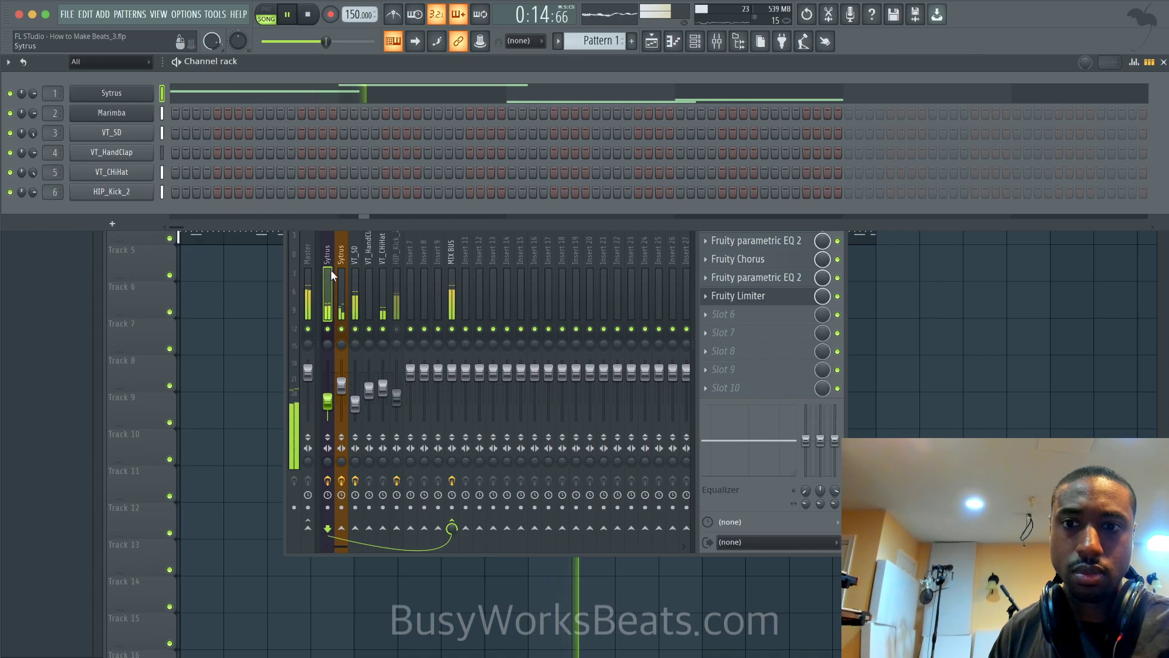
pyautogui.click(839, 261)
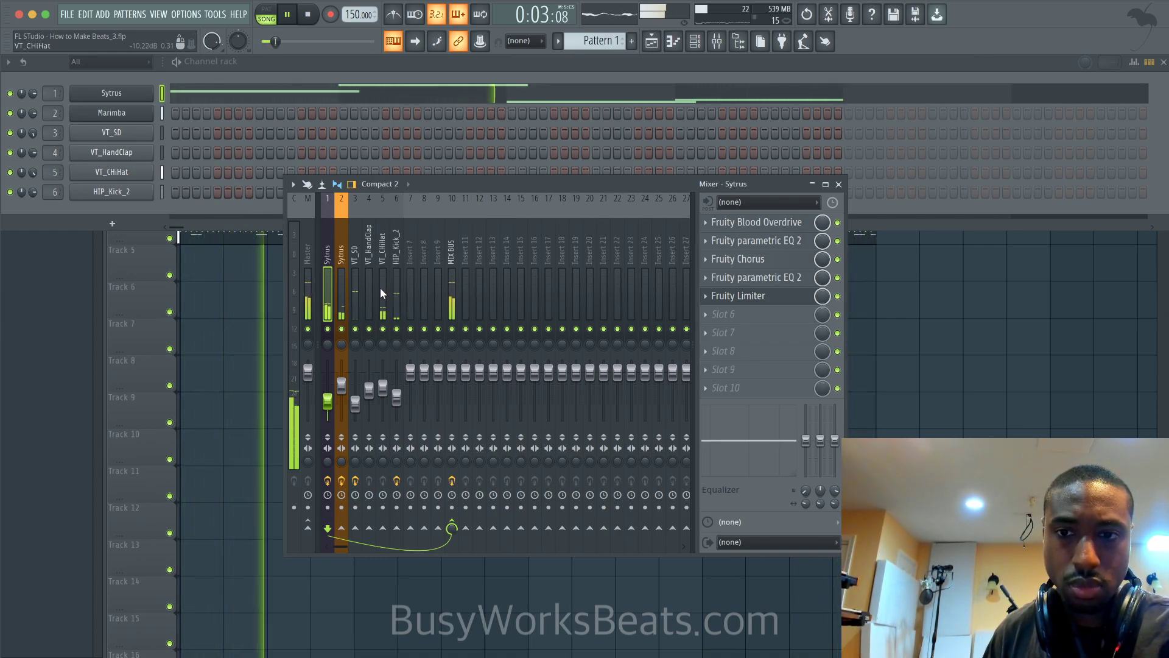
# - Compare the mix with the MIX BUS track's Fruity WaveShaper bypassed and restored
pyautogui.click(451, 304)
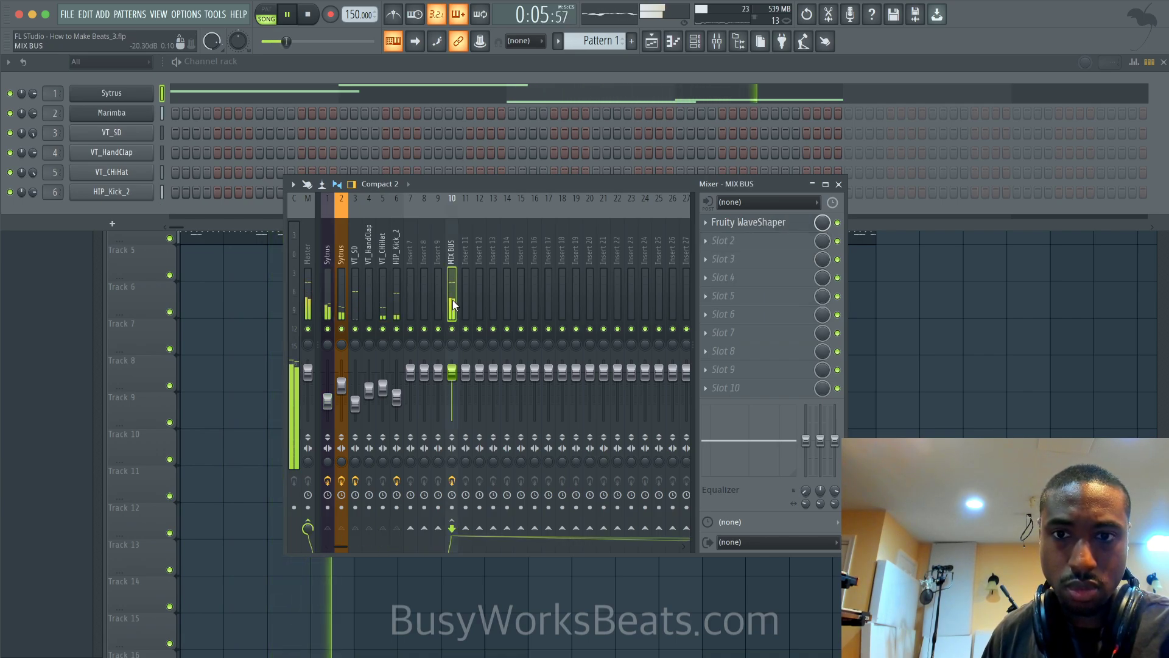
pyautogui.click(838, 223)
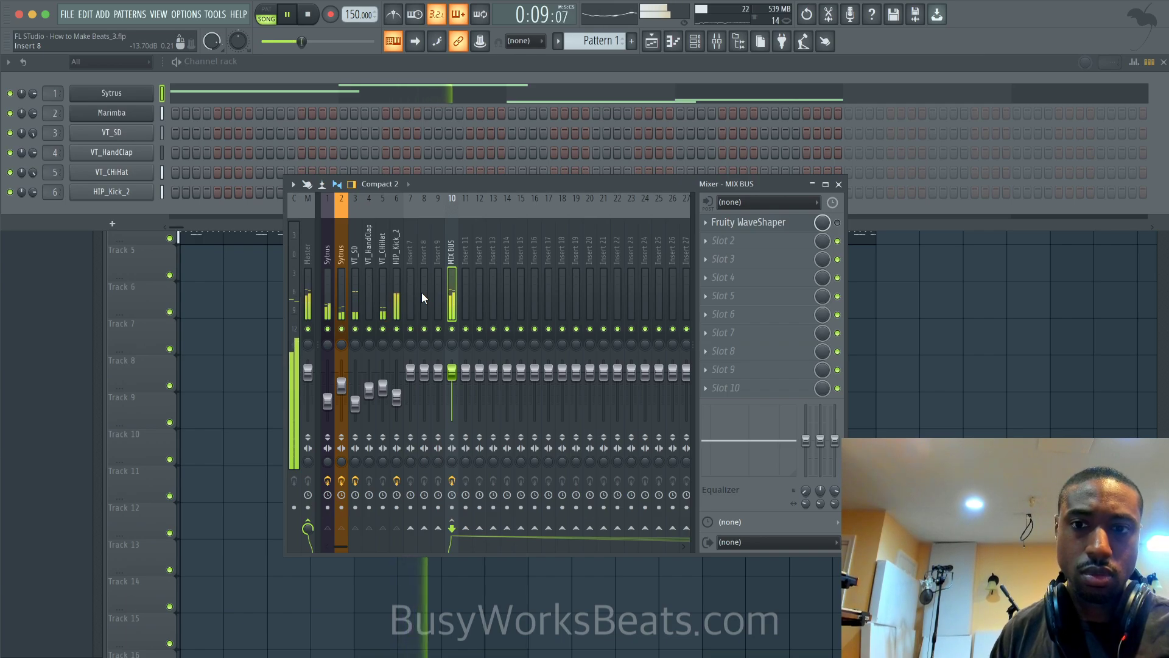
pyautogui.click(838, 223)
# - Try the MIX BUS Fruity WaveShaper at mix levels of 48%, 100% and 28%, and with a raised pre amp at 48% mix
pyautogui.click(780, 224)
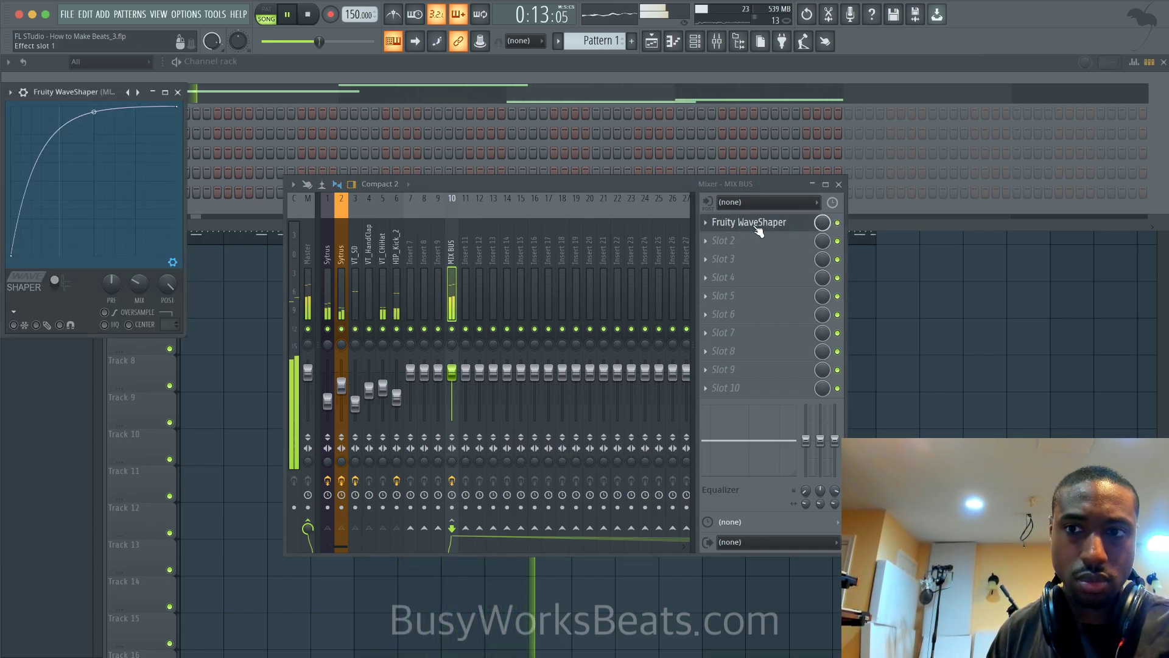
pyautogui.moveTo(139, 283); pyautogui.dragTo(139, 268)
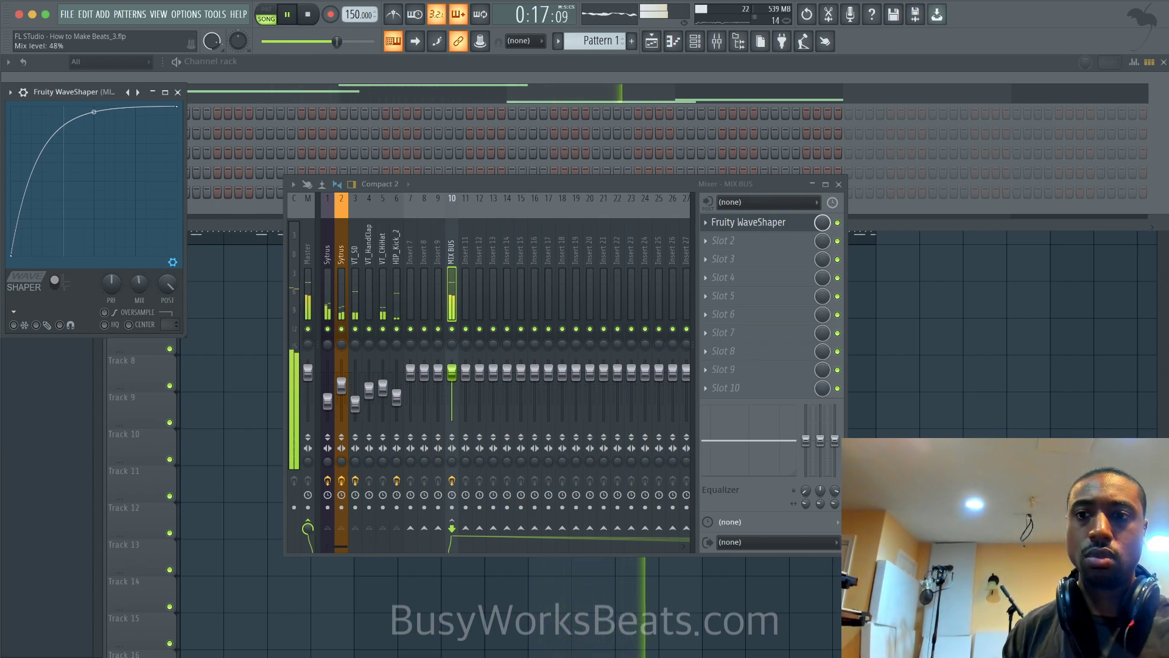
pyautogui.moveTo(139, 283); pyautogui.dragTo(141, 274)
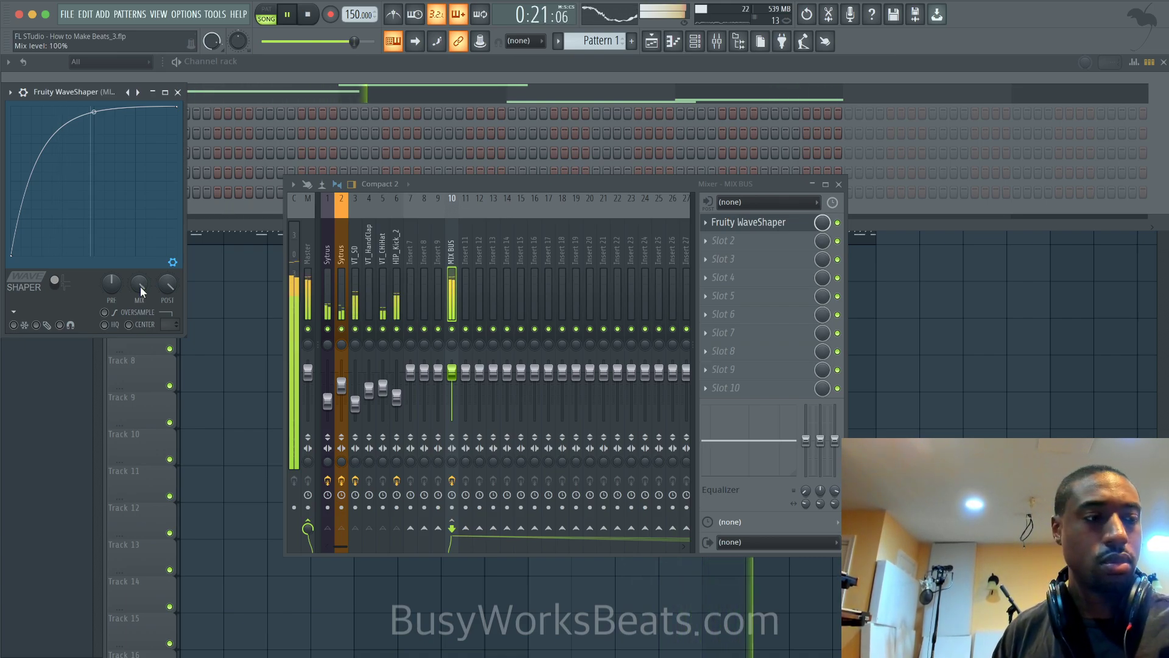
pyautogui.moveTo(141, 291); pyautogui.dragTo(140, 323)
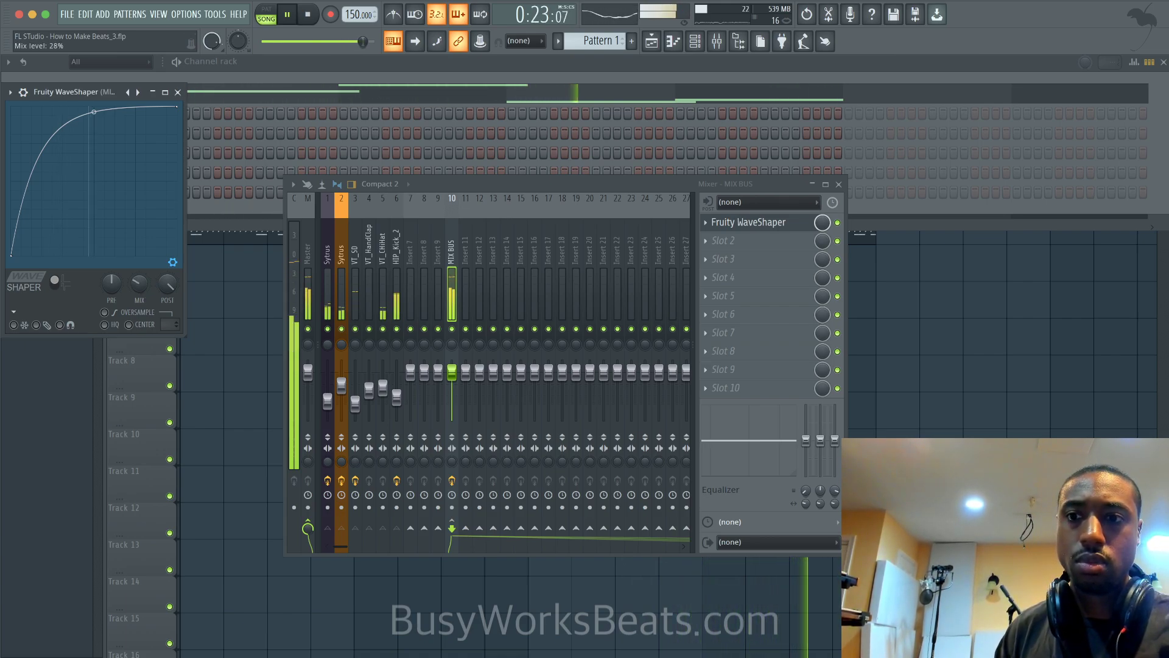
pyautogui.moveTo(112, 282); pyautogui.dragTo(140, 276)
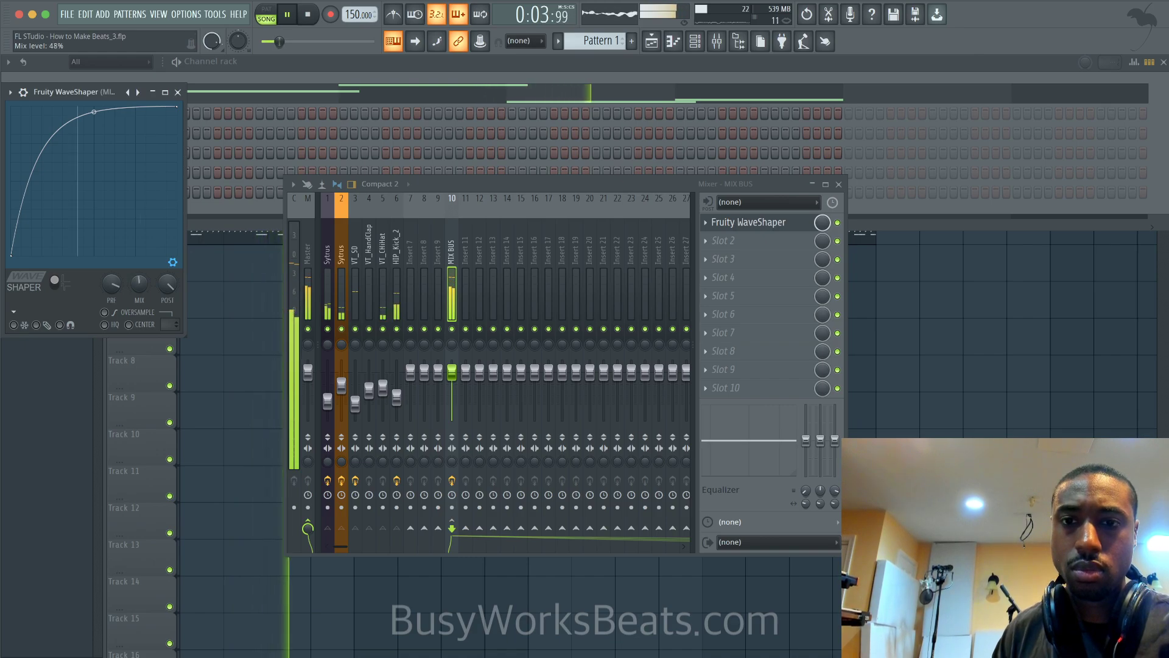
# - Reset the Fruity WaveShaper's mix level to 0% and its pre amp to 100%
pyautogui.rightClick(137, 283)
pyautogui.click(131, 297)
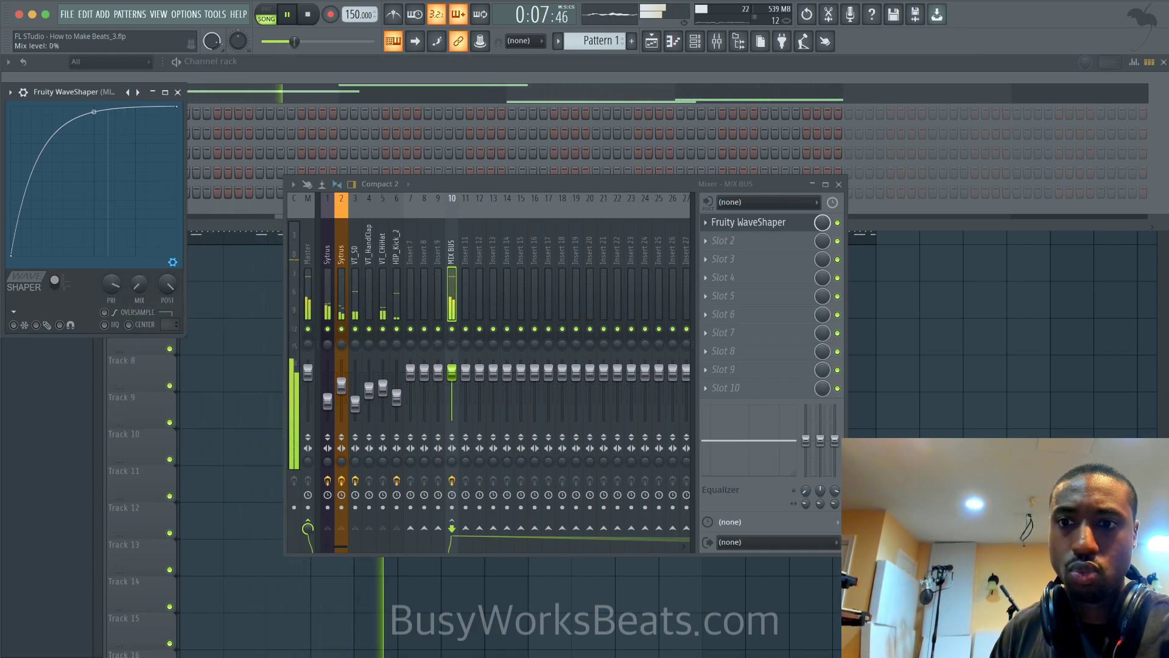
pyautogui.rightClick(112, 282)
pyautogui.click(121, 288)
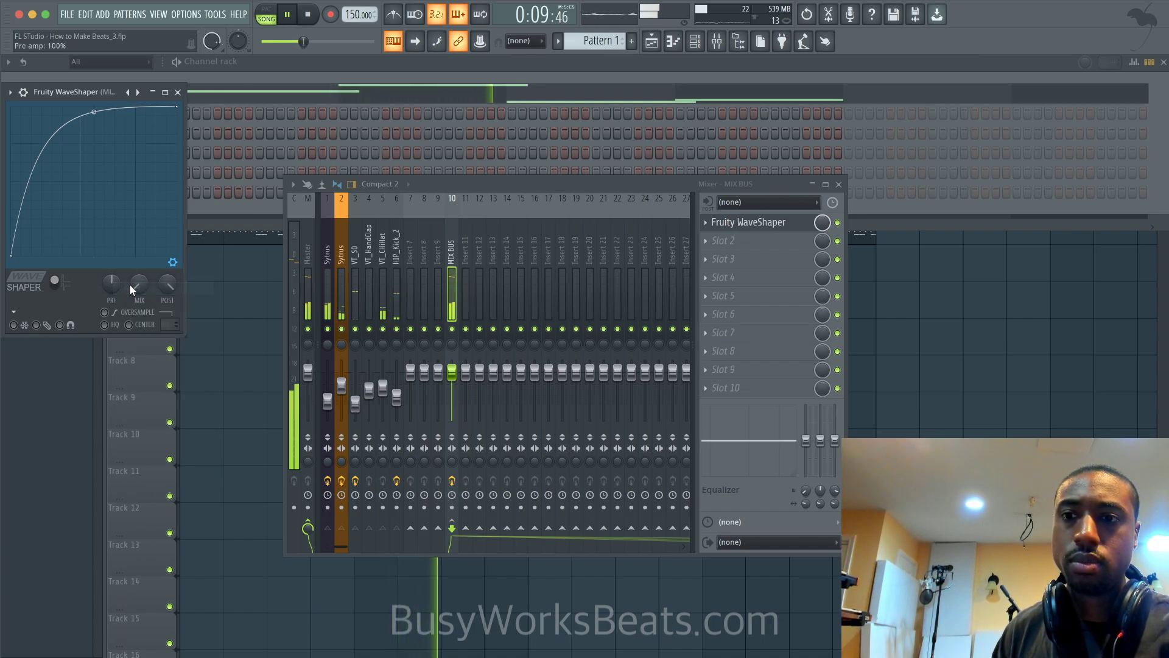
# - Listen to the mix with the MIX BUS Fruity WaveShaper bypassed, check the meter of mixer track 29, and stop playback
pyautogui.click(838, 223)
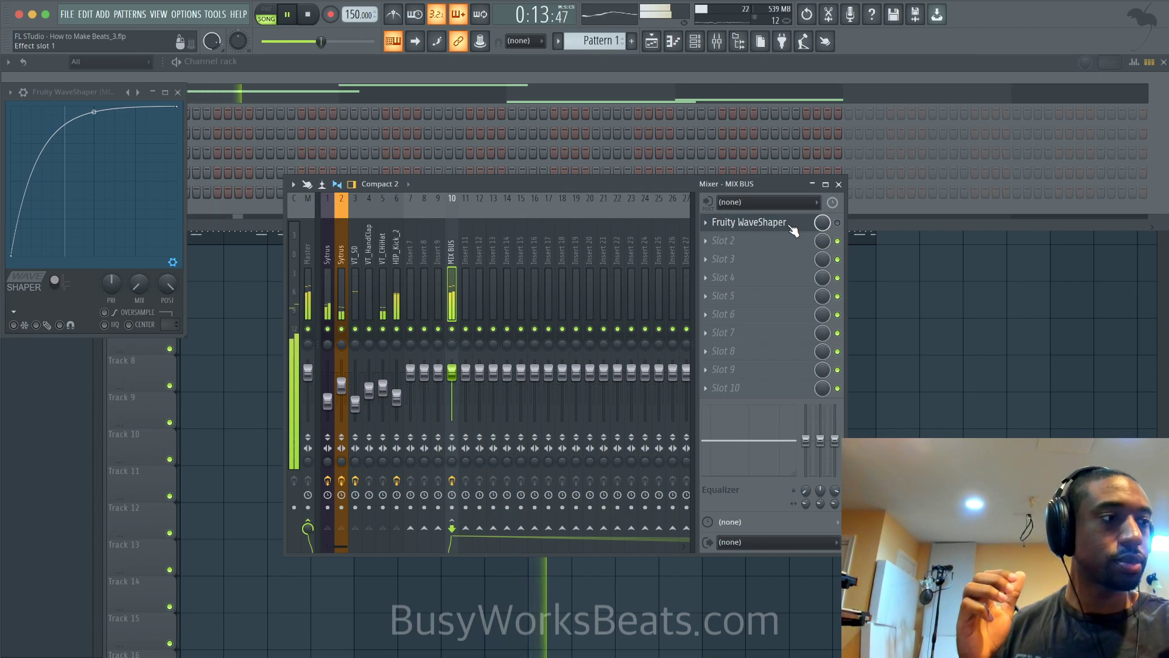
pyautogui.hscroll(5, 663, 257)
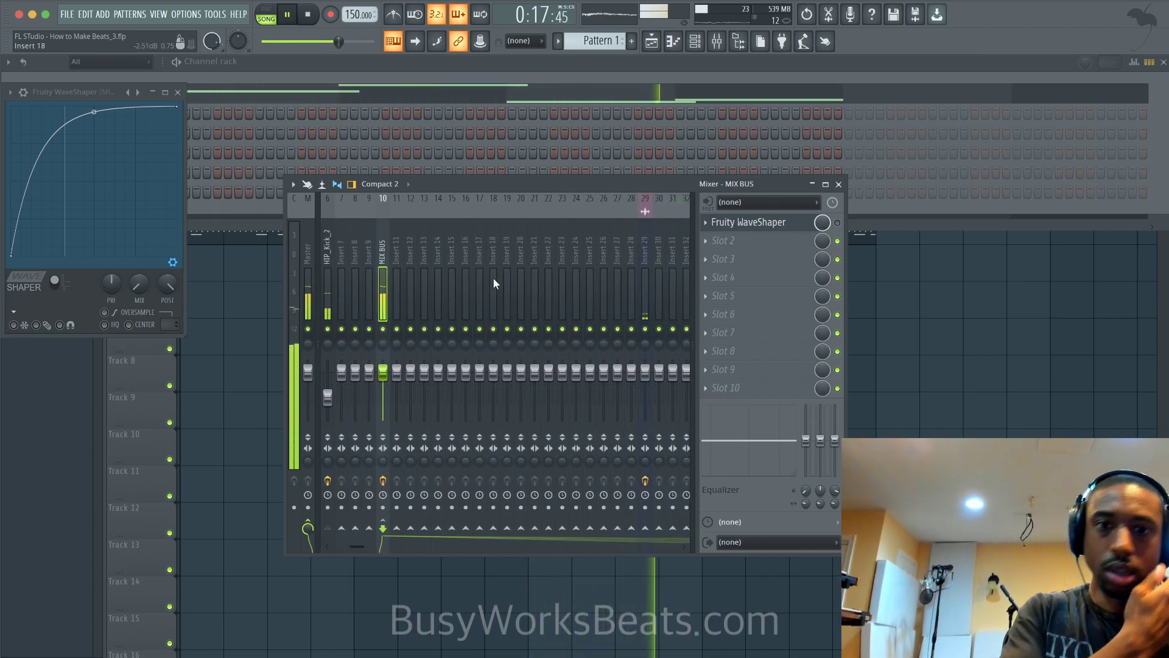
pyautogui.hscroll(-5, 493, 277)
pyautogui.press('space')
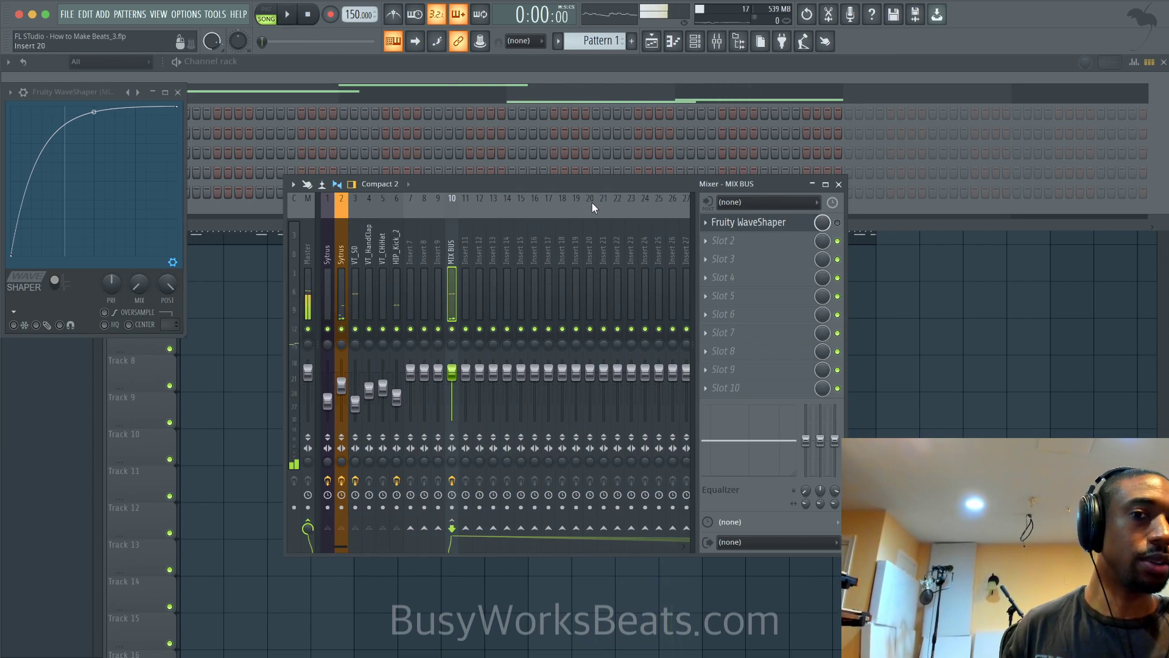
# - Raise the MIX BUS Fruity WaveShaper's mix level partway during playback, and leave the effect bypassed
pyautogui.press('space')
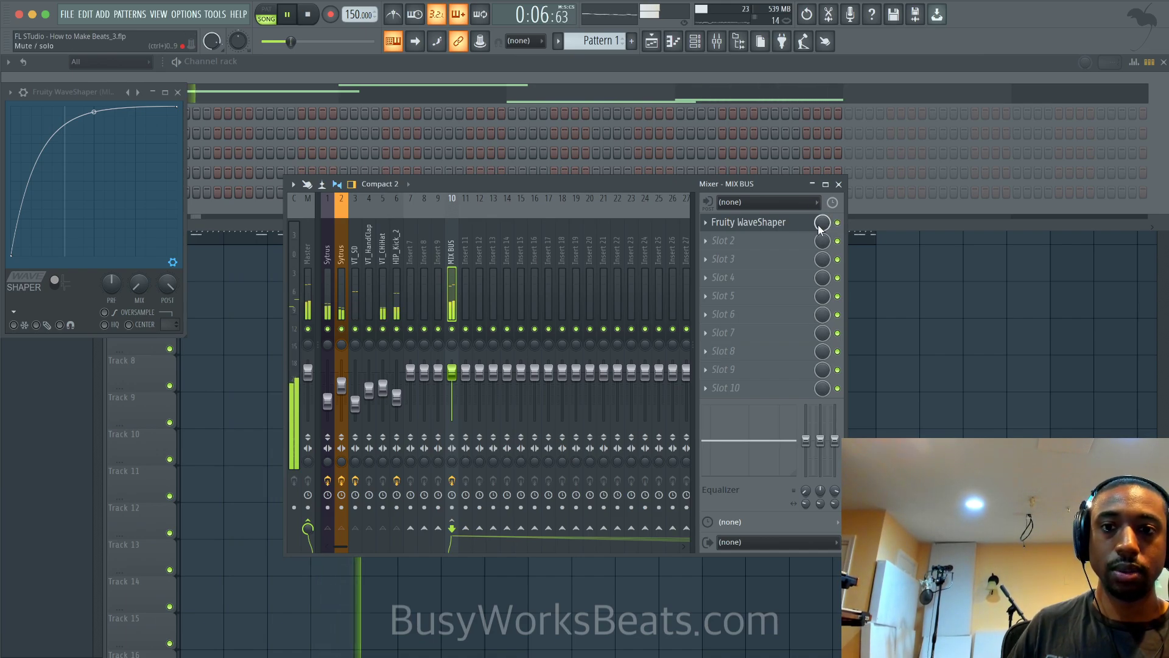
pyautogui.moveTo(140, 284)
pyautogui.mouseDown()
pyautogui.moveTo(140, 261)
pyautogui.moveTo(140, 282)
pyautogui.mouseUp()
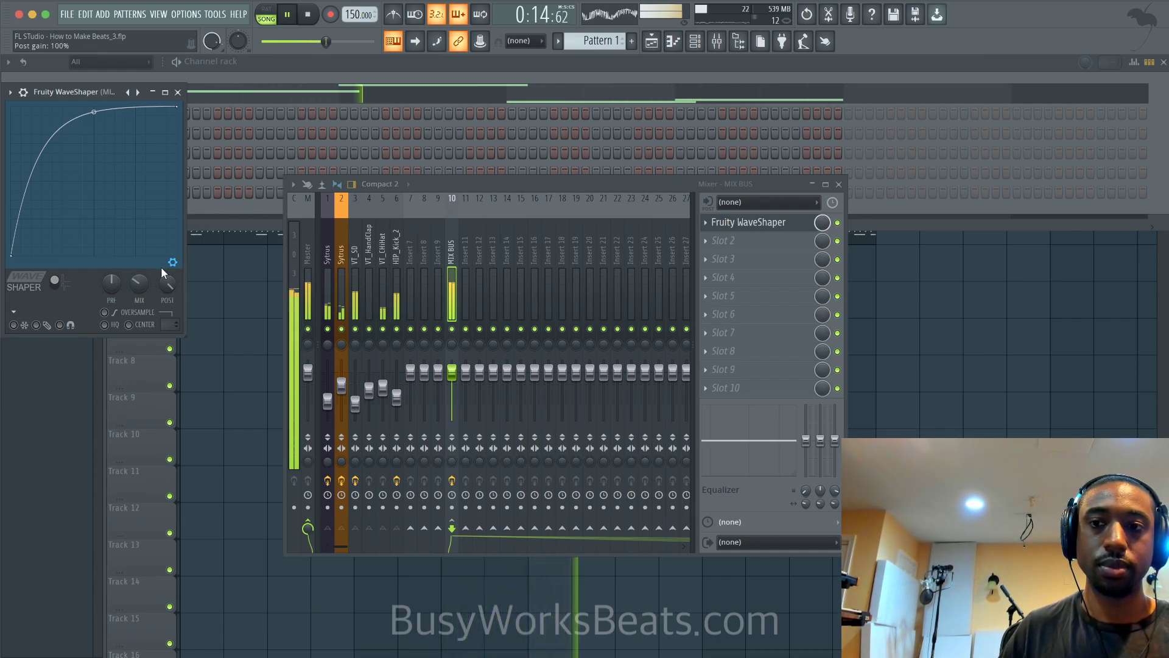
pyautogui.click(838, 223)
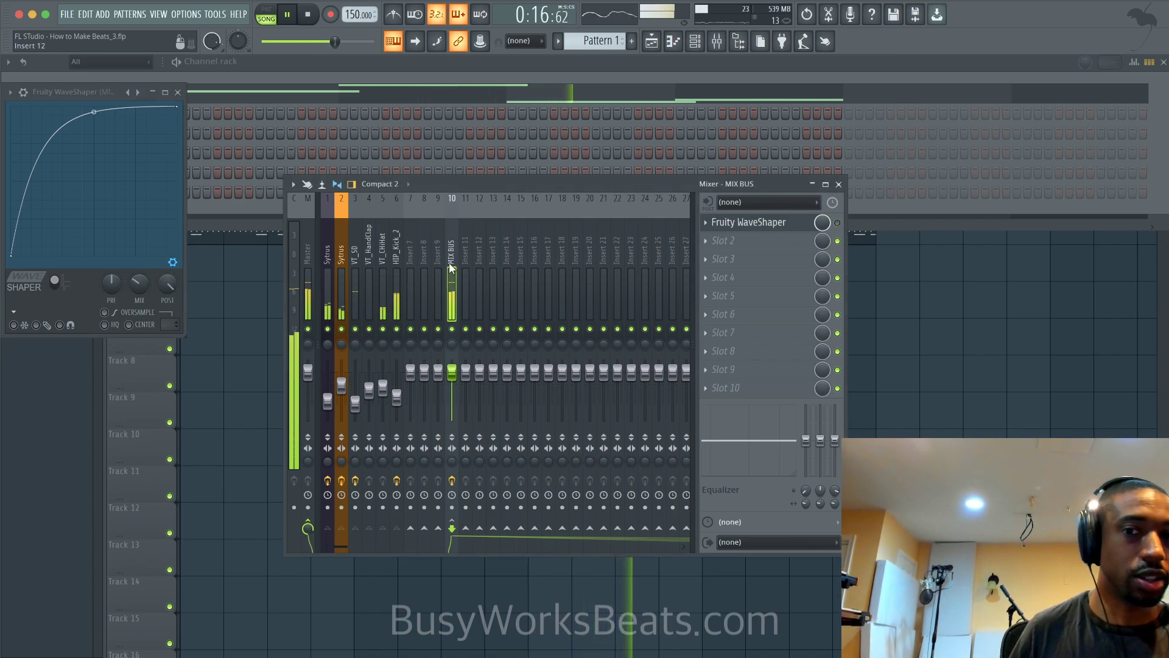
pyautogui.press('space')
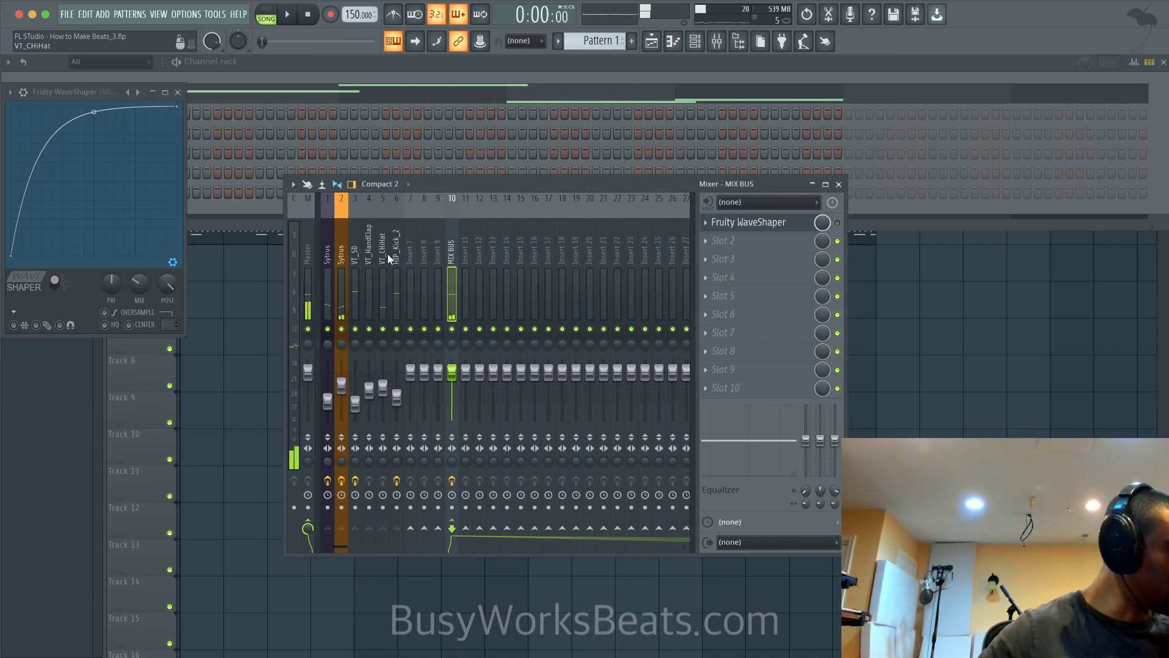
# - Add a Fruity parametric EQ 2 after the soft clipper on the HIP_Kick_2 track, and shape band 2 into a slight sub boost
pyautogui.press('space')
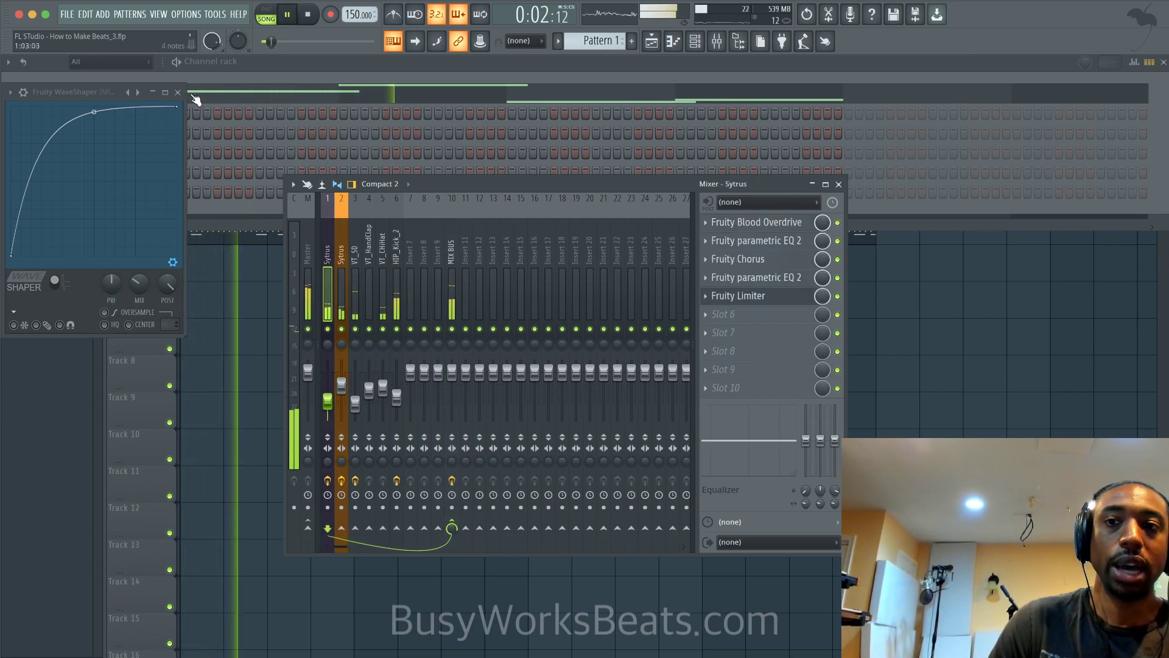
pyautogui.click(186, 97)
pyautogui.click(400, 258)
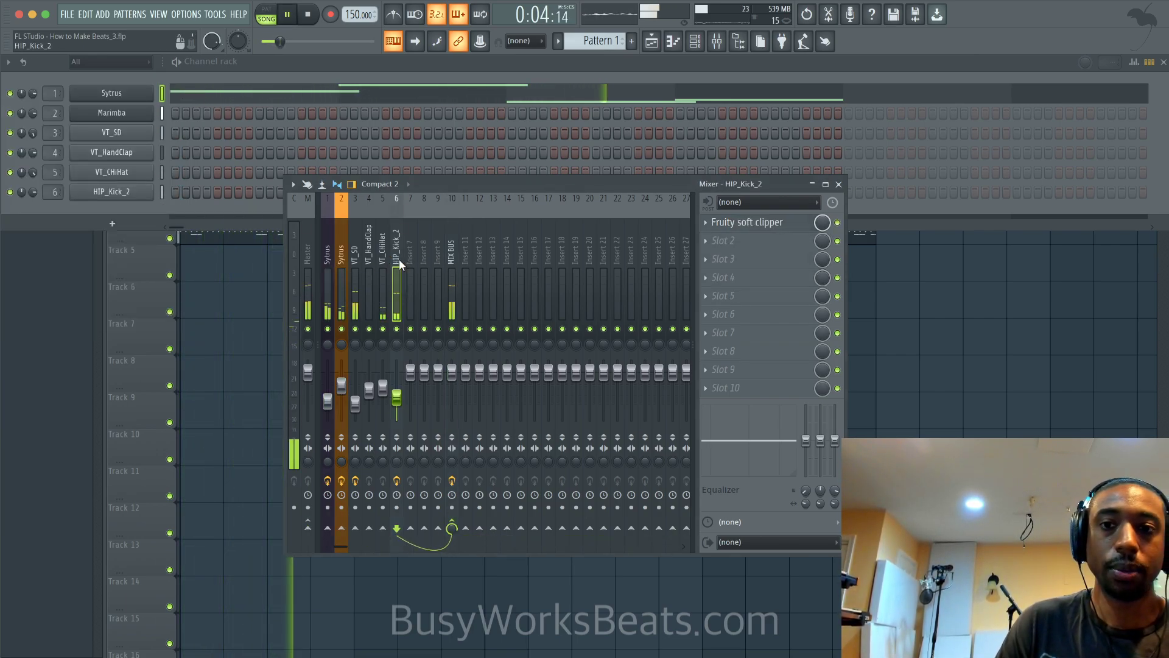
pyautogui.click(754, 245)
pyautogui.click(308, 309)
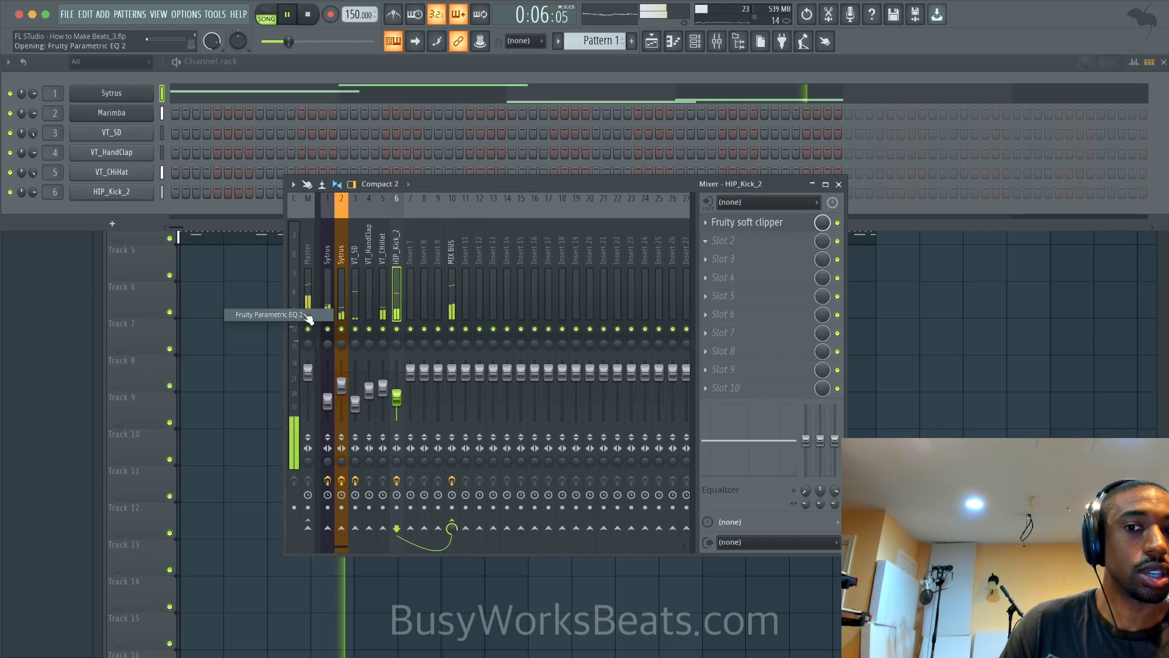
pyautogui.moveTo(118, 219); pyautogui.dragTo(88, 218)
pyautogui.click(477, 109)
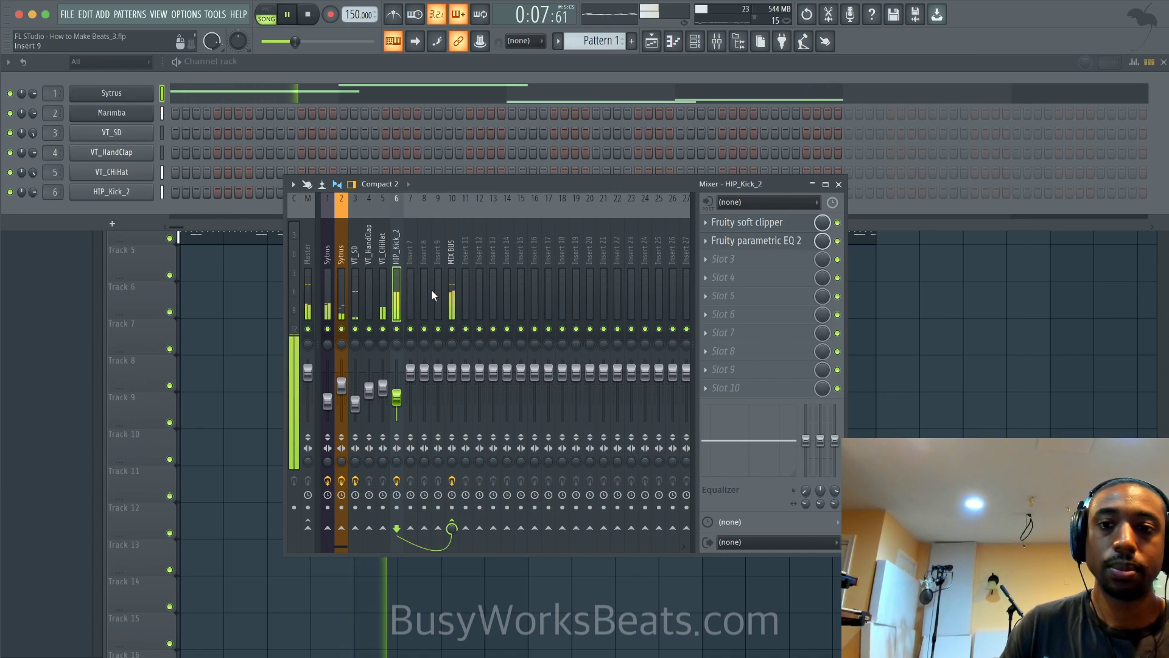
# - Raise band 2's gain slightly further in the HIP_Kick_2 track's Fruity parametric EQ 2, and close the equalizer
pyautogui.click(756, 240)
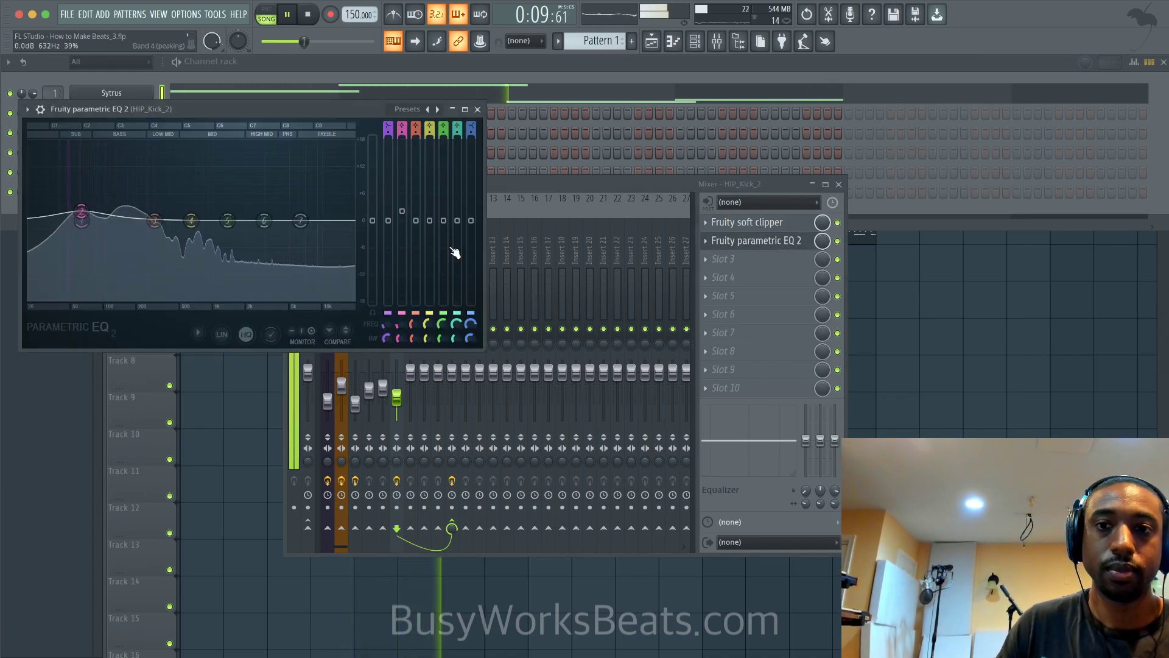
pyautogui.moveTo(403, 212); pyautogui.dragTo(405, 207)
pyautogui.click(478, 110)
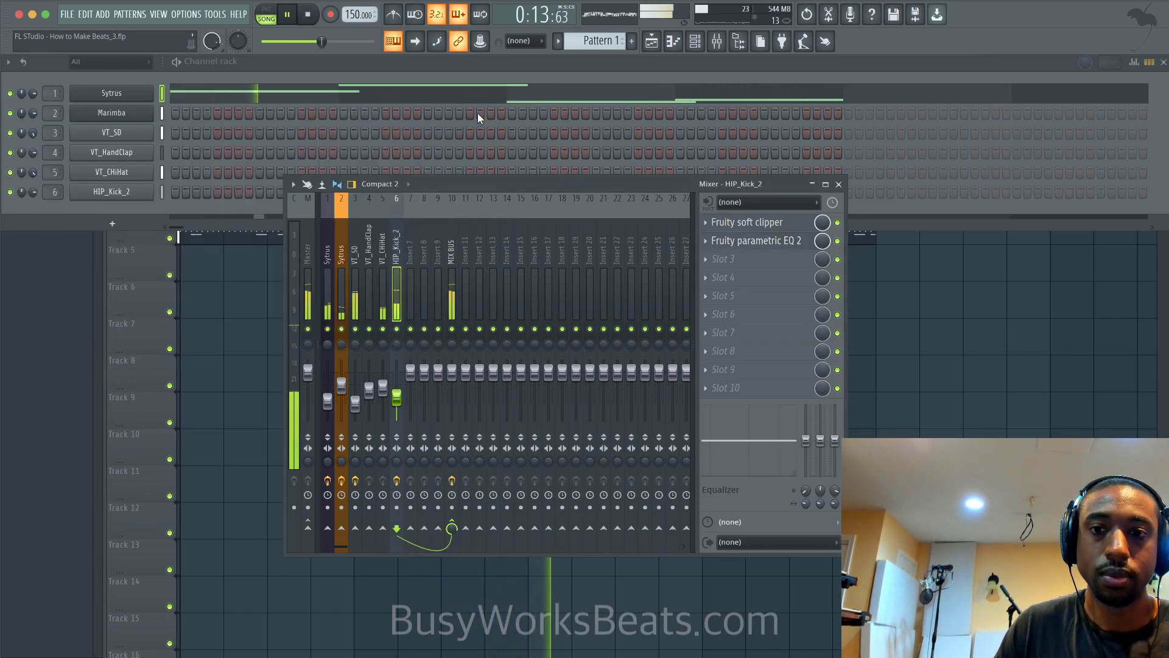
# - Examine the meters of the drum tracks, MIX BUS and Insert 29 during playback, and select the VT_SD track
pyautogui.scroll(-5, 584, 274)
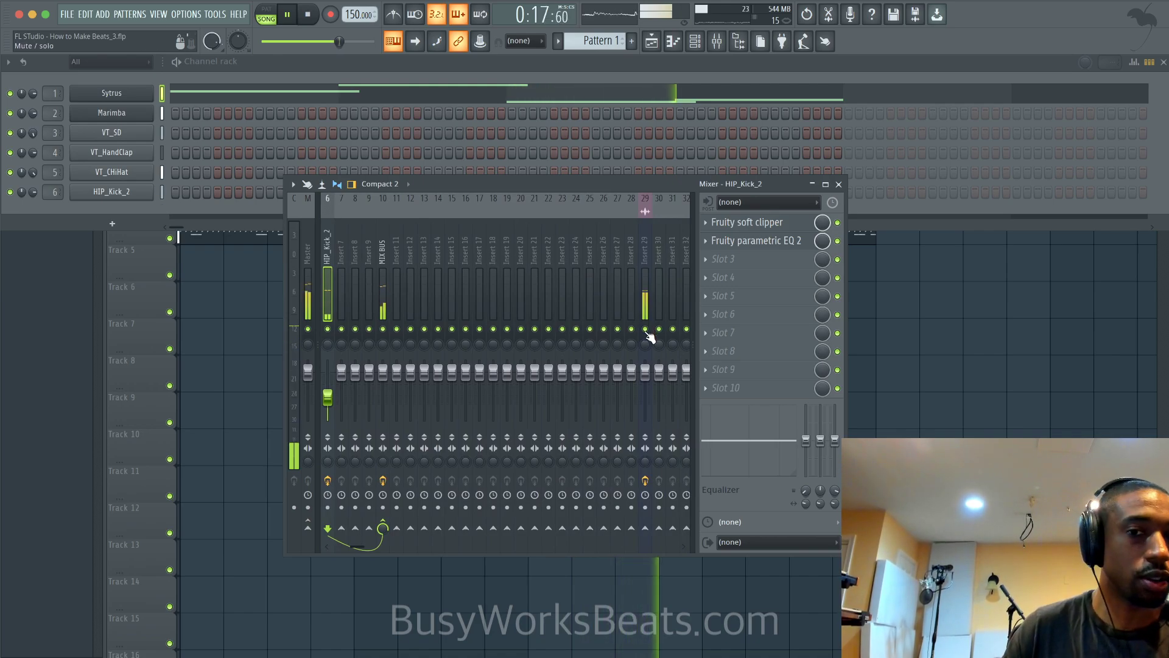
pyautogui.scroll(5, 491, 268)
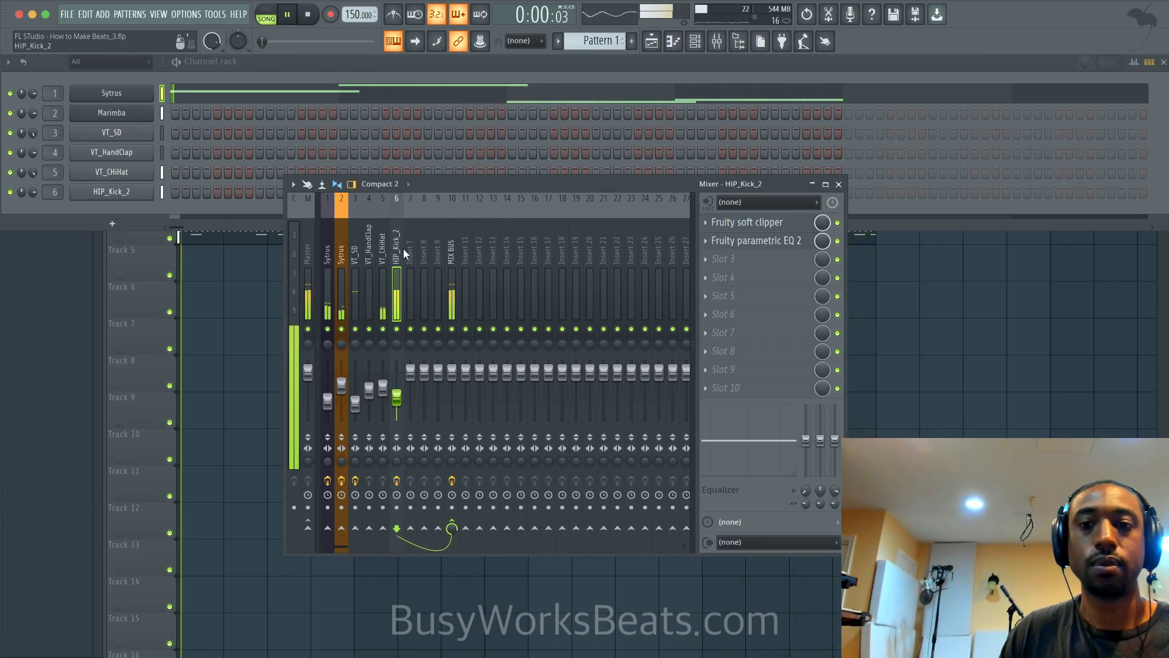
pyautogui.hscroll(6, 423, 272)
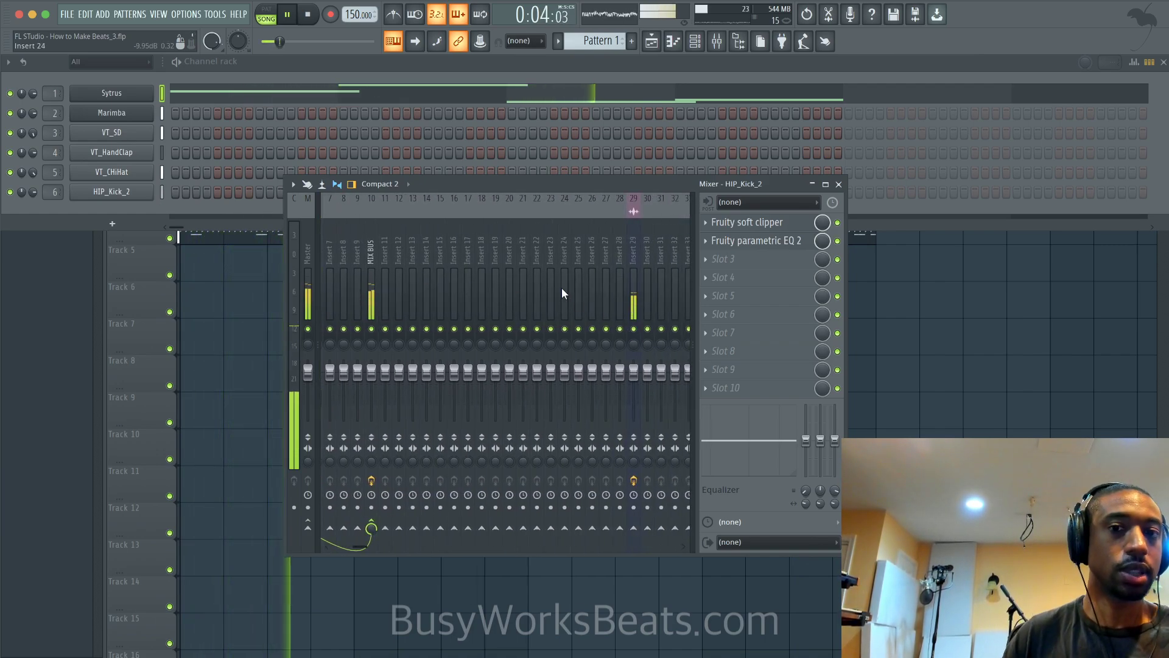
pyautogui.hscroll(-6, 562, 288)
pyautogui.click(356, 275)
pyautogui.press('space')
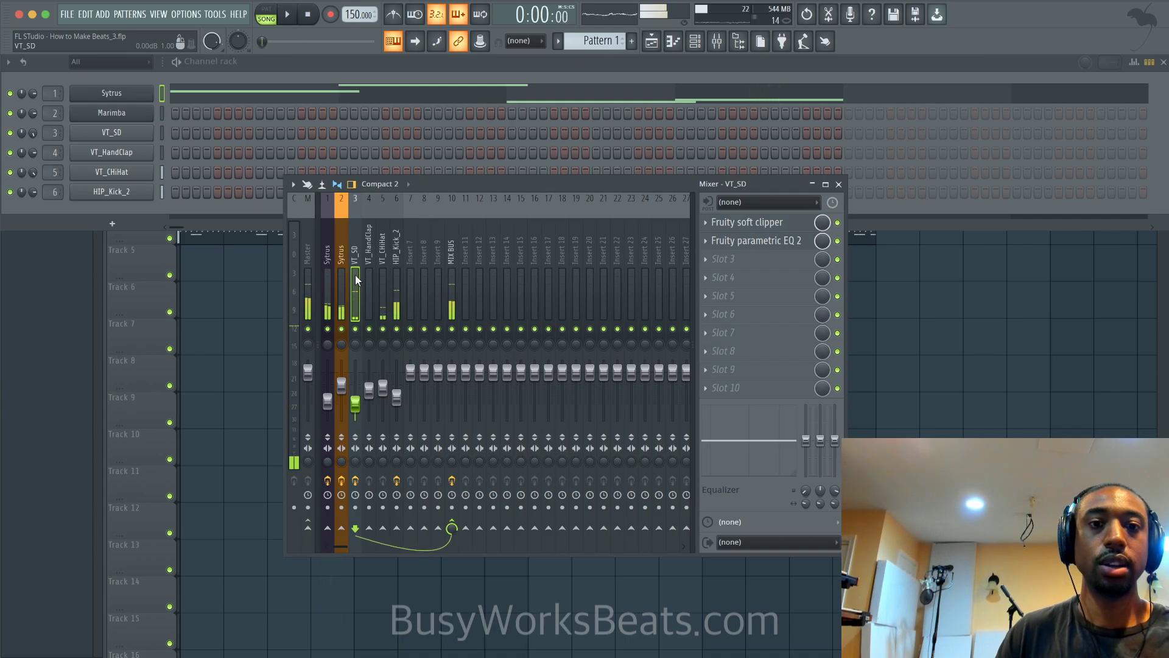
pyautogui.press('space')
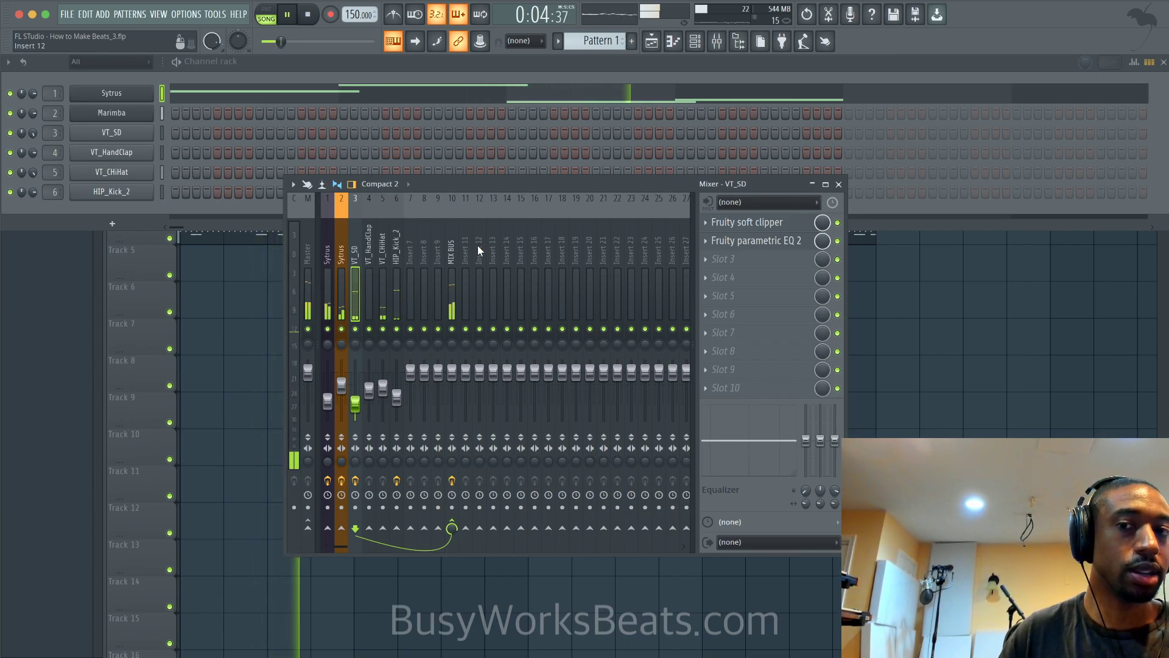
pyautogui.scroll(-1, 477, 250)
pyautogui.scroll(-6, 478, 250)
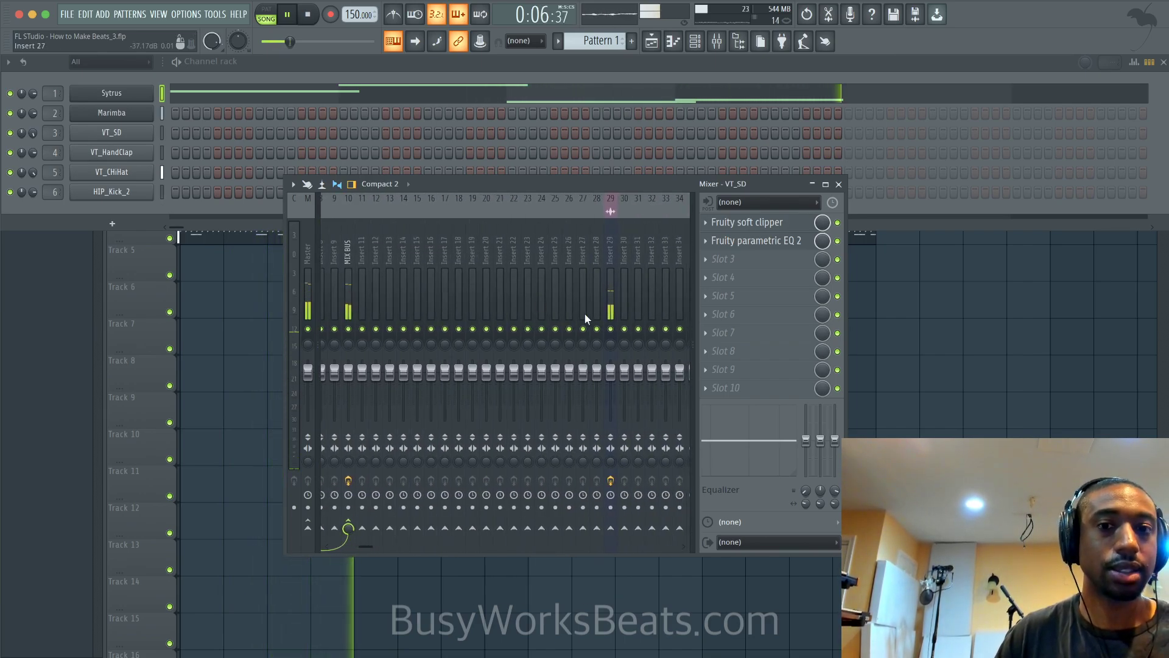
pyautogui.scroll(7, 438, 279)
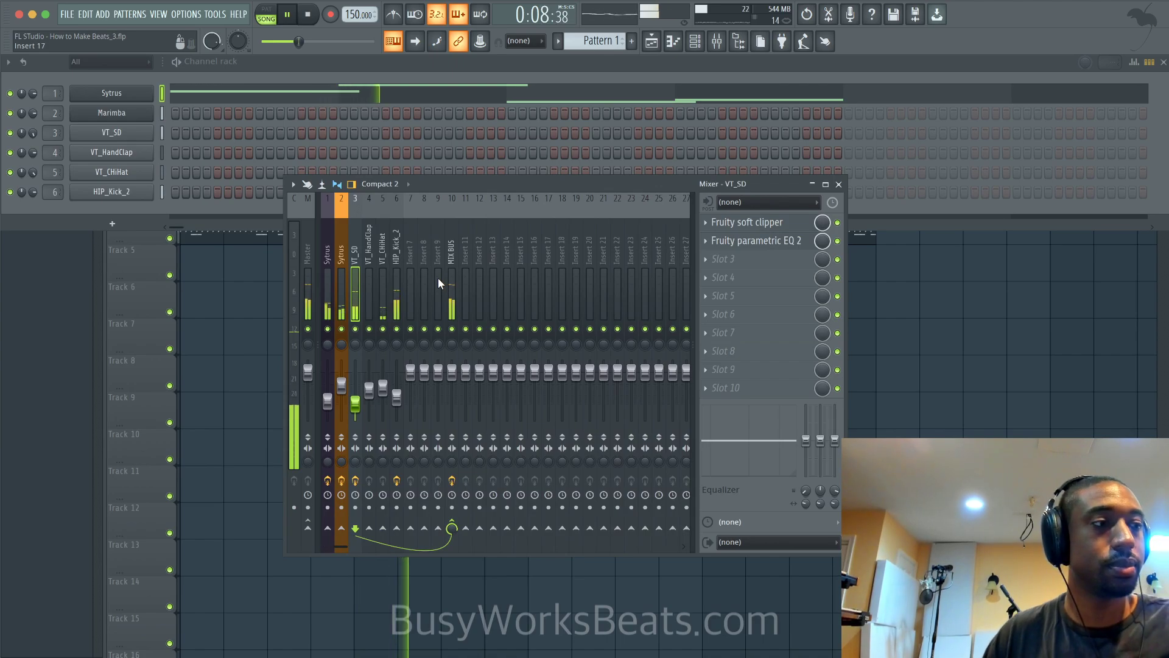
# - Boost band 5 in the mids of the VT_SD track's Fruity parametric EQ 2, and narrow it to a sharp peak
pyautogui.click(747, 241)
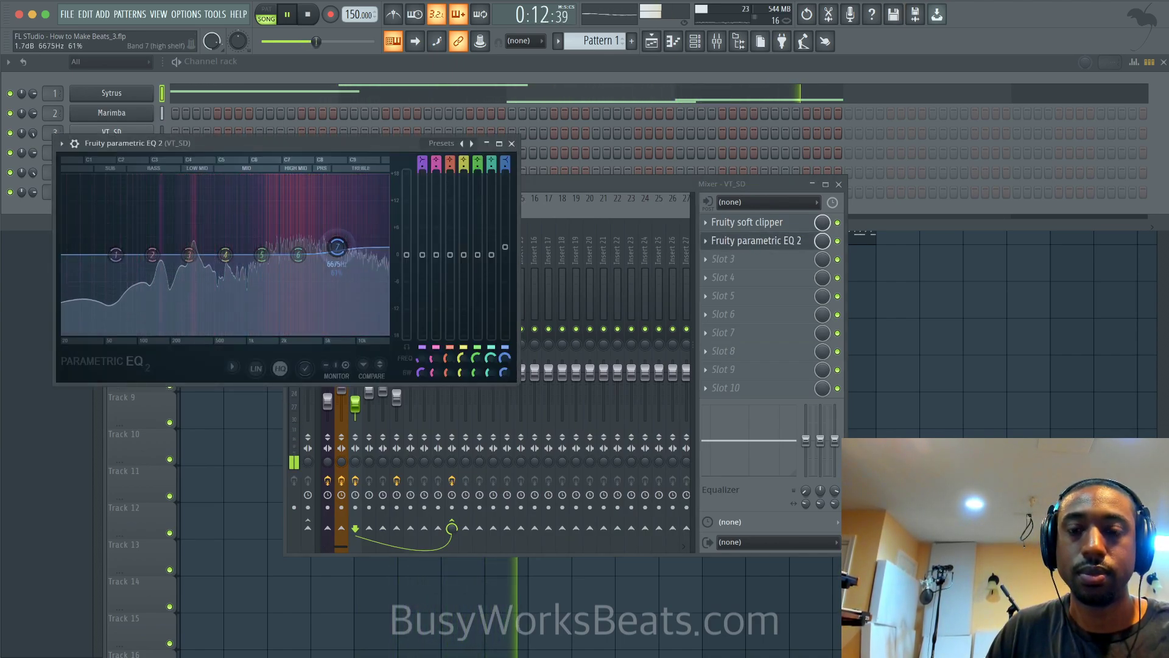
pyautogui.moveTo(263, 254); pyautogui.dragTo(252, 233)
pyautogui.scroll(-5, 262, 233)
pyautogui.moveTo(250, 226); pyautogui.dragTo(241, 211)
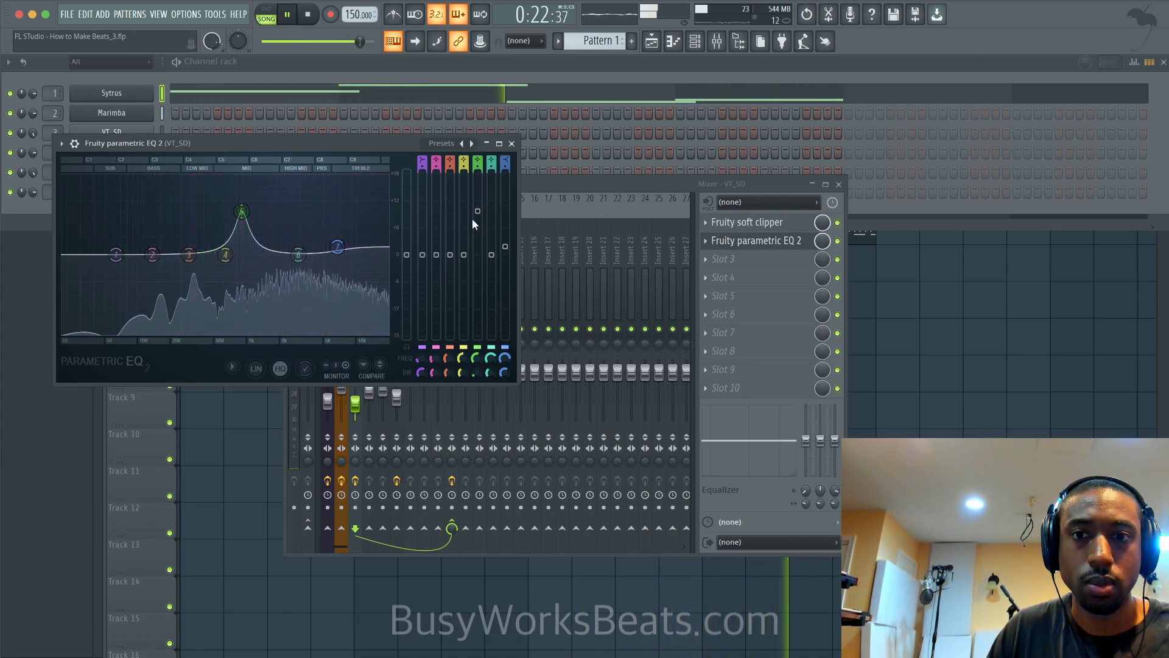
# - Lower band 5's peak in the VT_SD equalizer, and cut band 4 near 1.7 kHz and band 6 near 3 kHz
pyautogui.moveTo(478, 212); pyautogui.dragTo(477, 239)
pyautogui.moveTo(227, 256); pyautogui.dragTo(272, 270)
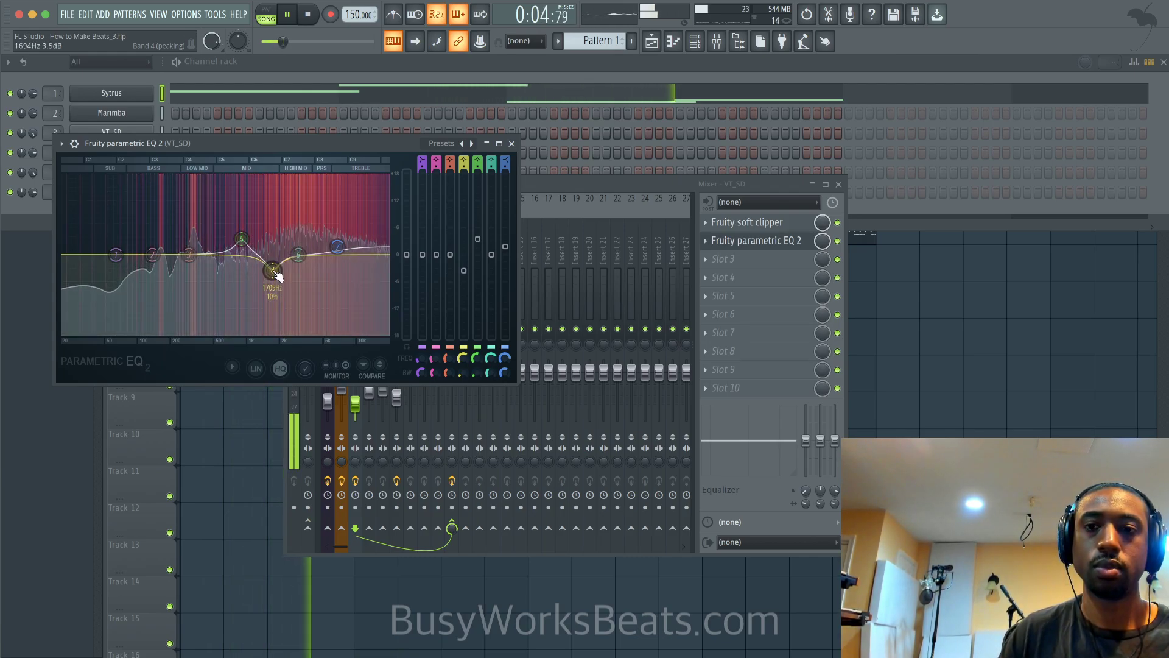
pyautogui.rightClick(298, 254)
pyautogui.click(298, 221)
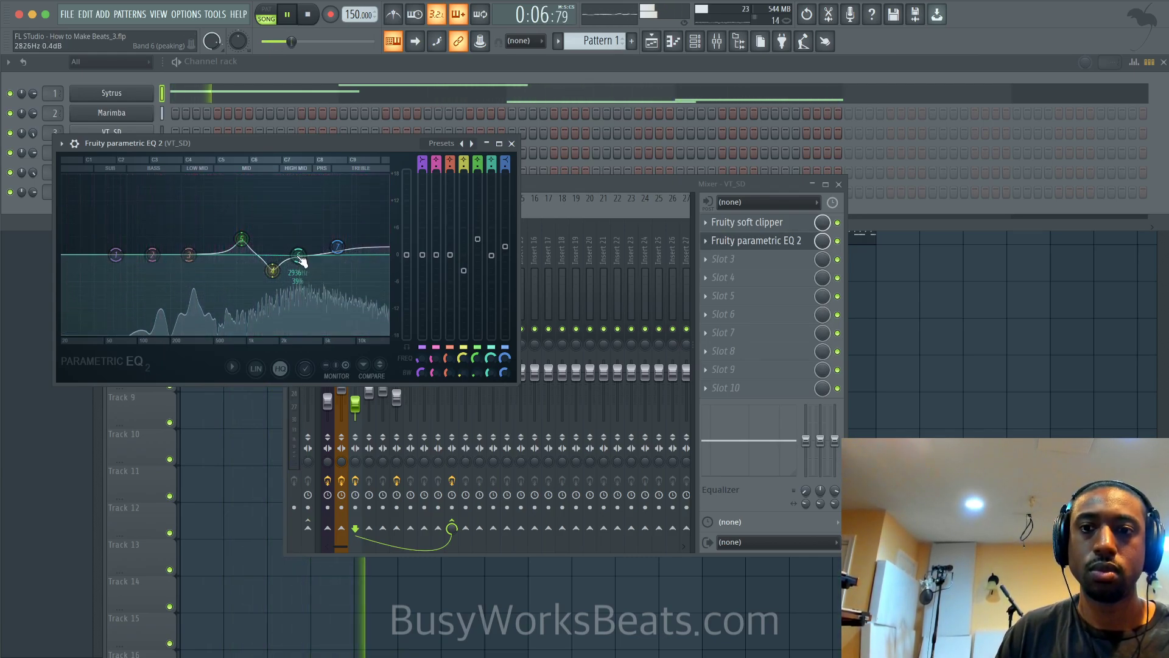
pyautogui.moveTo(299, 261)
pyautogui.mouseDown()
pyautogui.moveTo(299, 243)
pyautogui.moveTo(300, 269)
pyautogui.mouseUp()
pyautogui.scroll(3, 300, 246)
pyautogui.scroll(-4, 300, 247)
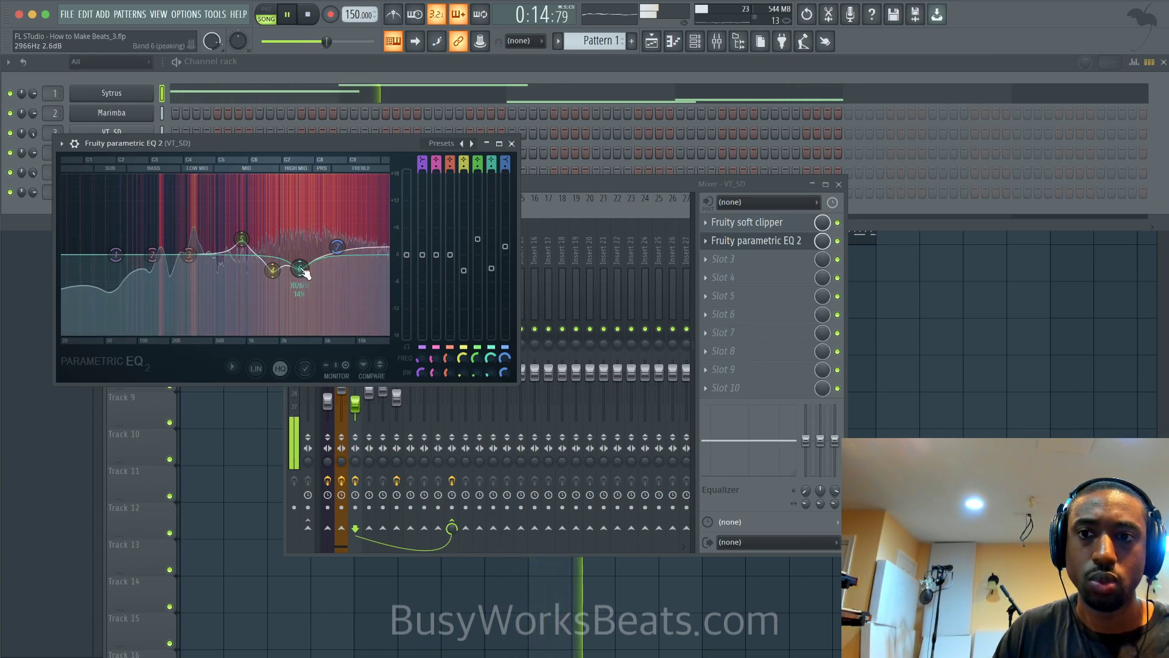
# - Boost band 2 in the bass, raise band 7's high shelf to about 4.5 dB near 8.4 kHz, and close the VT_SD equalizer
pyautogui.moveTo(152, 254)
pyautogui.mouseDown()
pyautogui.moveTo(153, 237)
pyautogui.moveTo(163, 243)
pyautogui.mouseUp()
pyautogui.moveTo(348, 242); pyautogui.dragTo(351, 233)
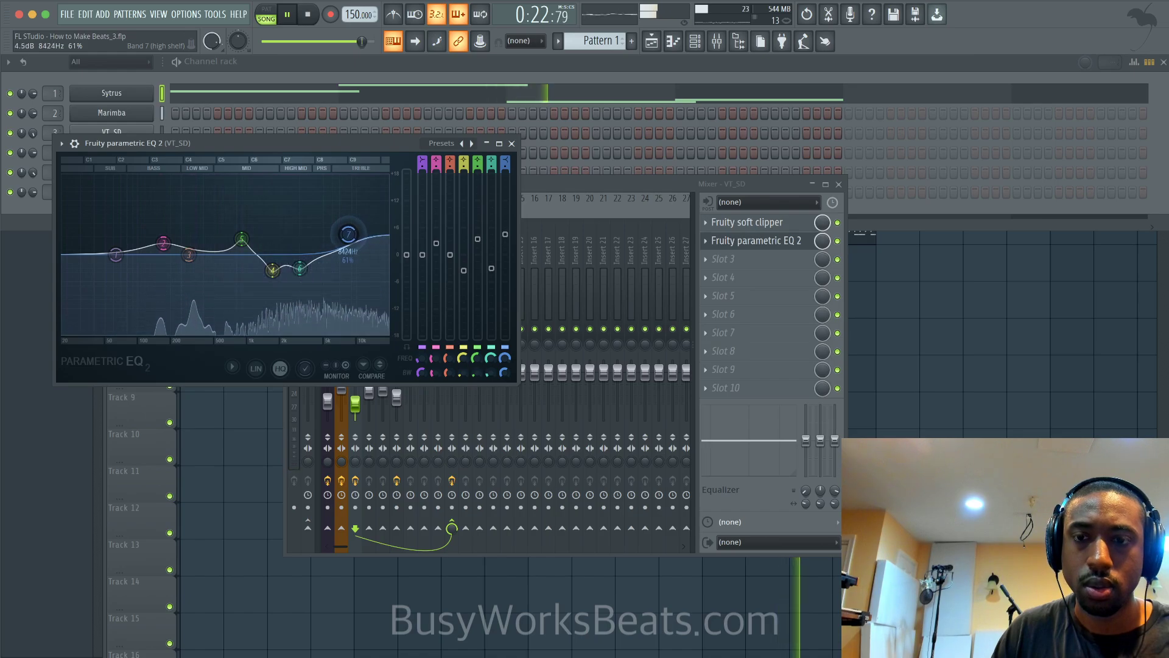
pyautogui.click(512, 144)
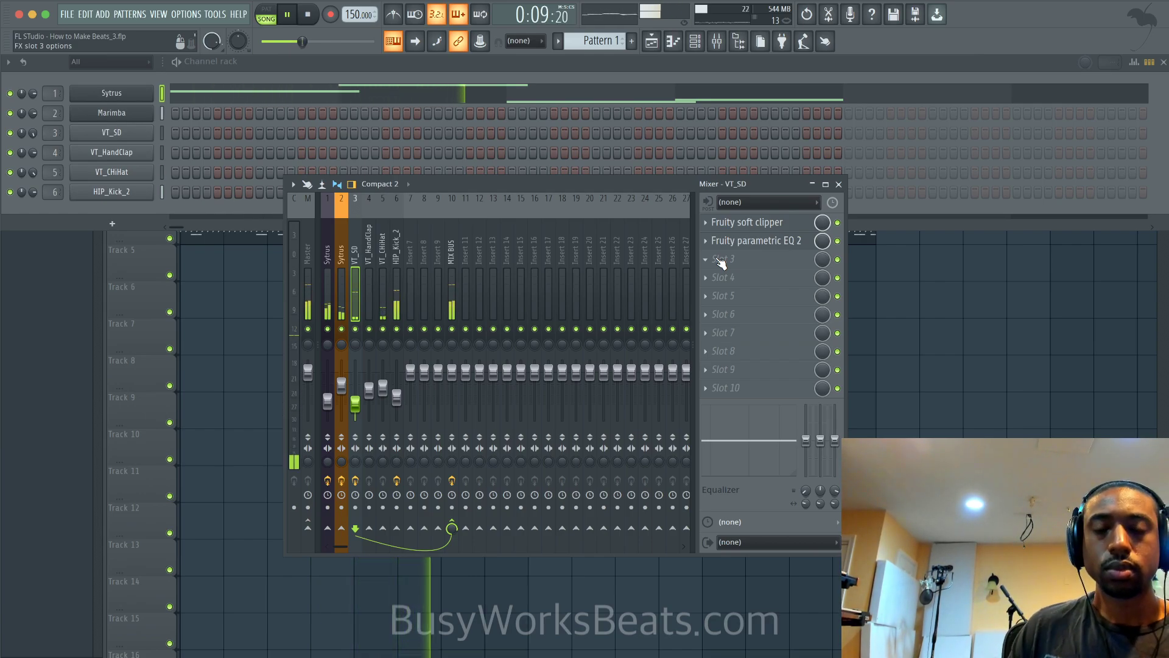
pyautogui.press('space')
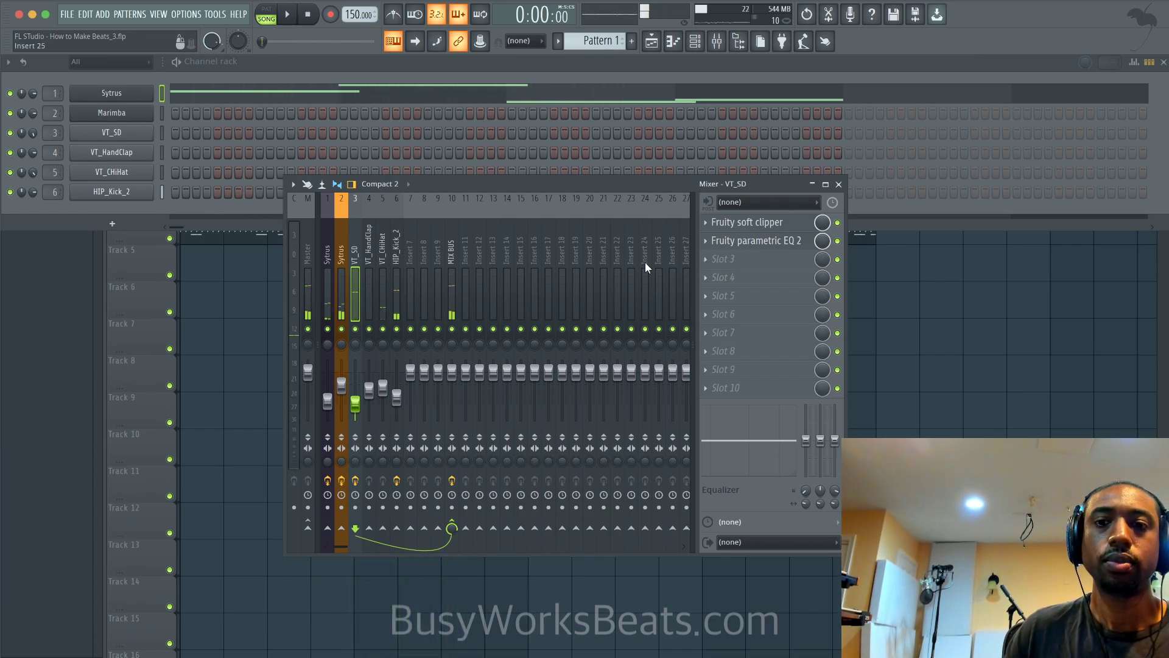
pyautogui.hscroll(2, 598, 262)
pyautogui.hscroll(2, 604, 261)
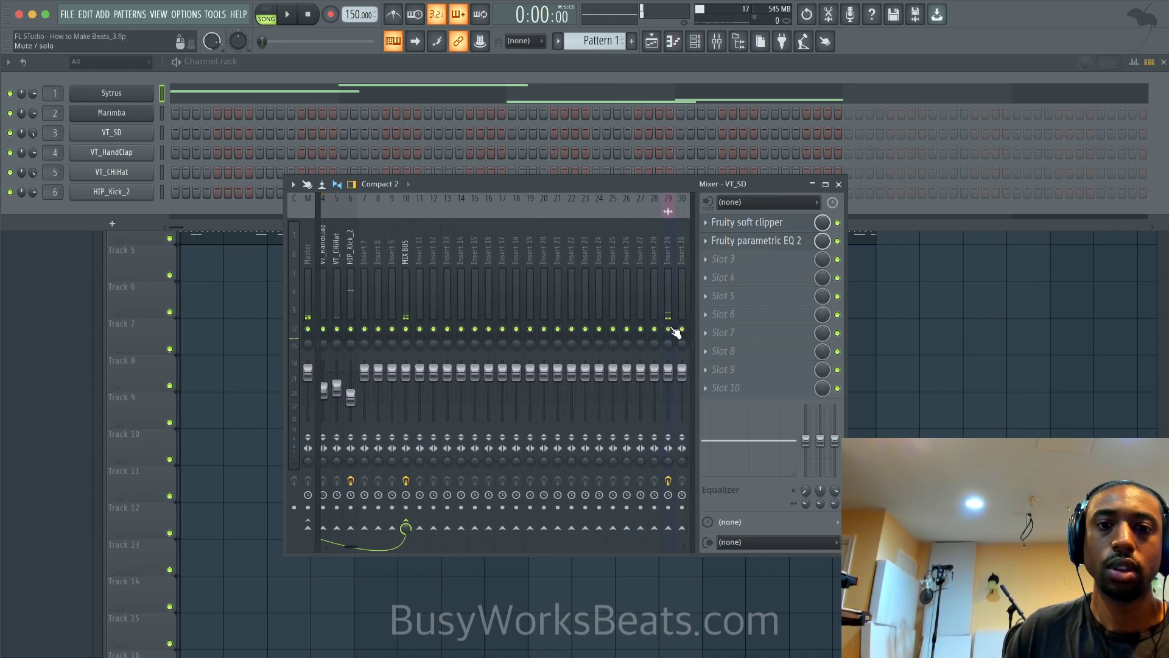
pyautogui.hscroll(-3, 491, 237)
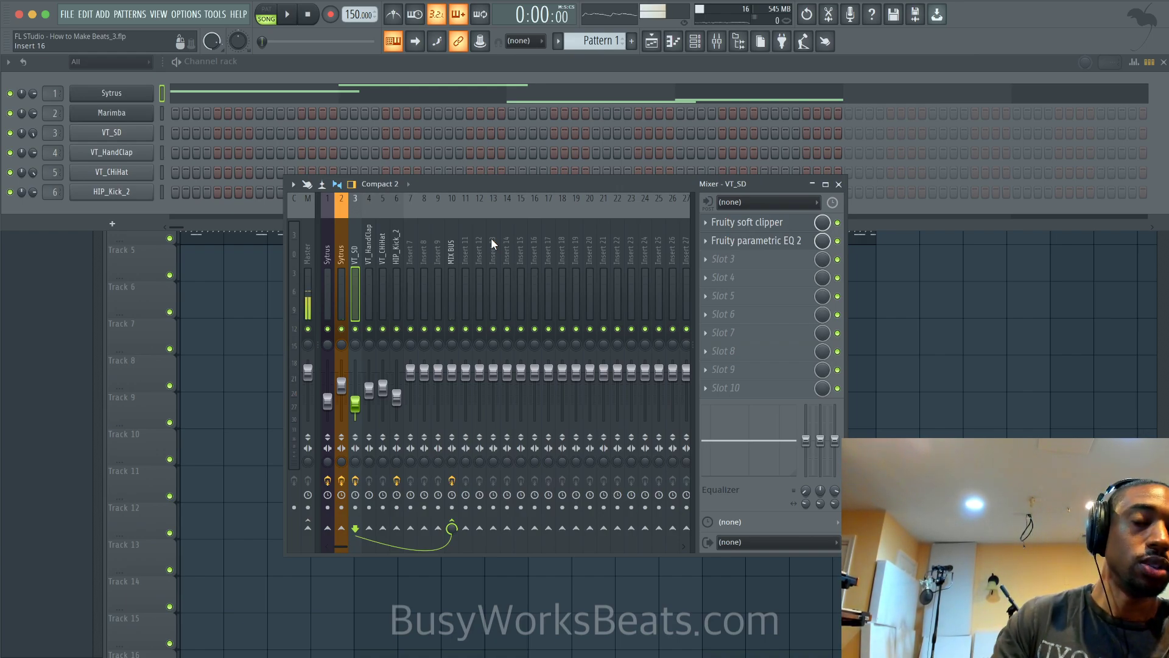
pyautogui.press('space')
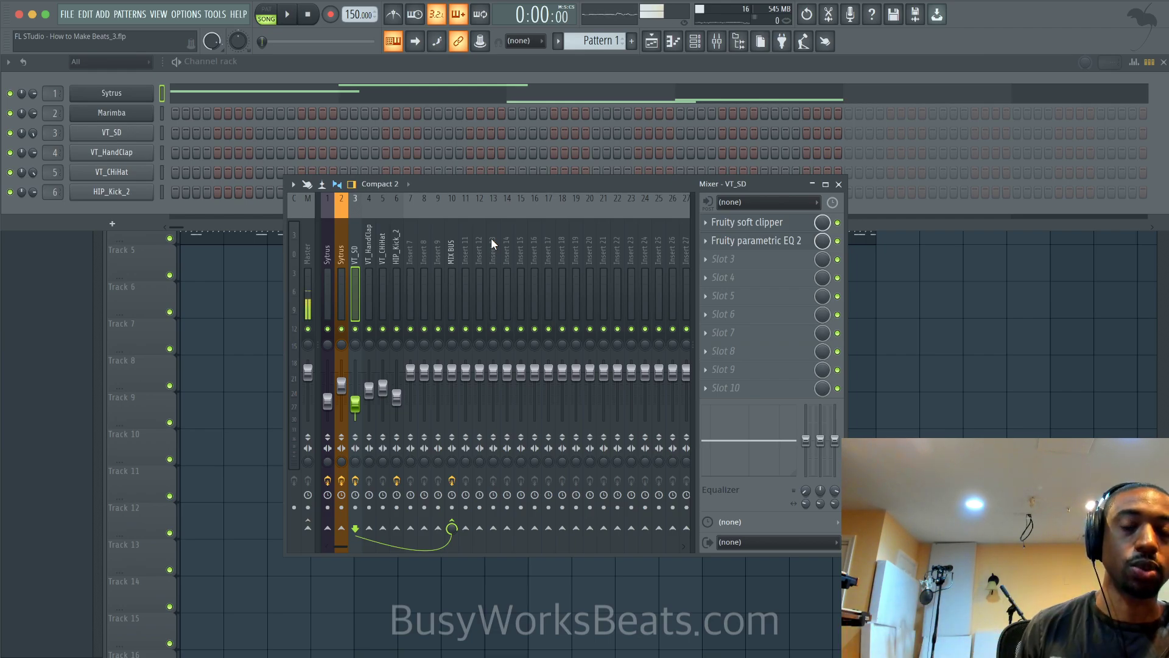
pyautogui.press('space')
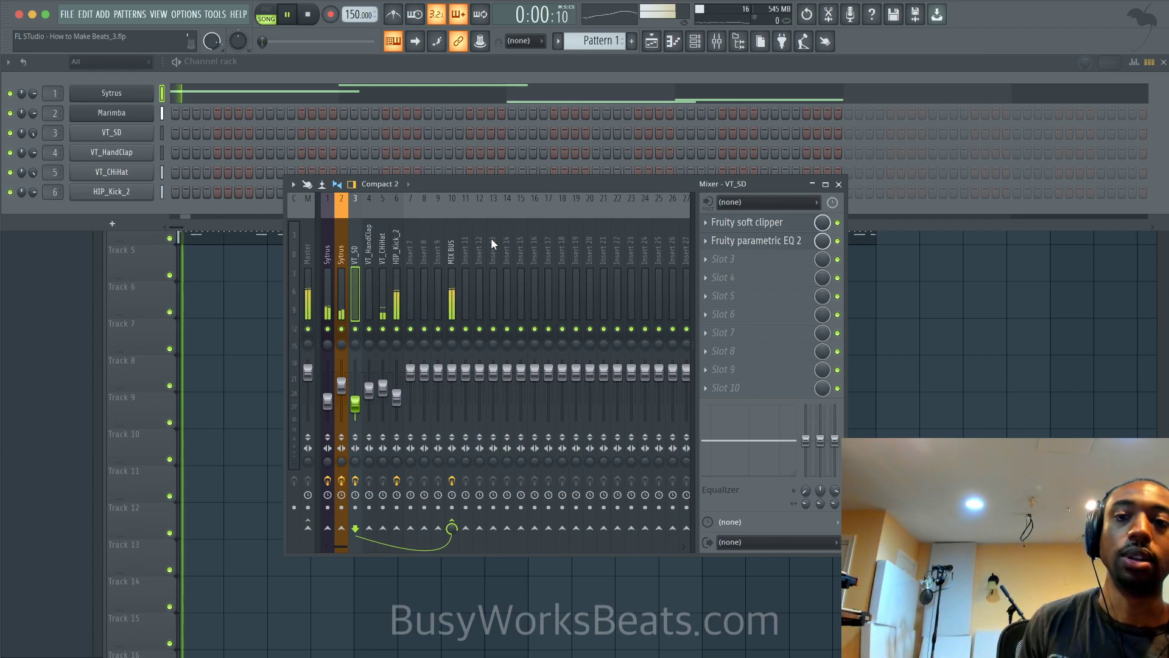
# - Delete the Fruity WaveShaper from the MIX BUS track
pyautogui.click(457, 257)
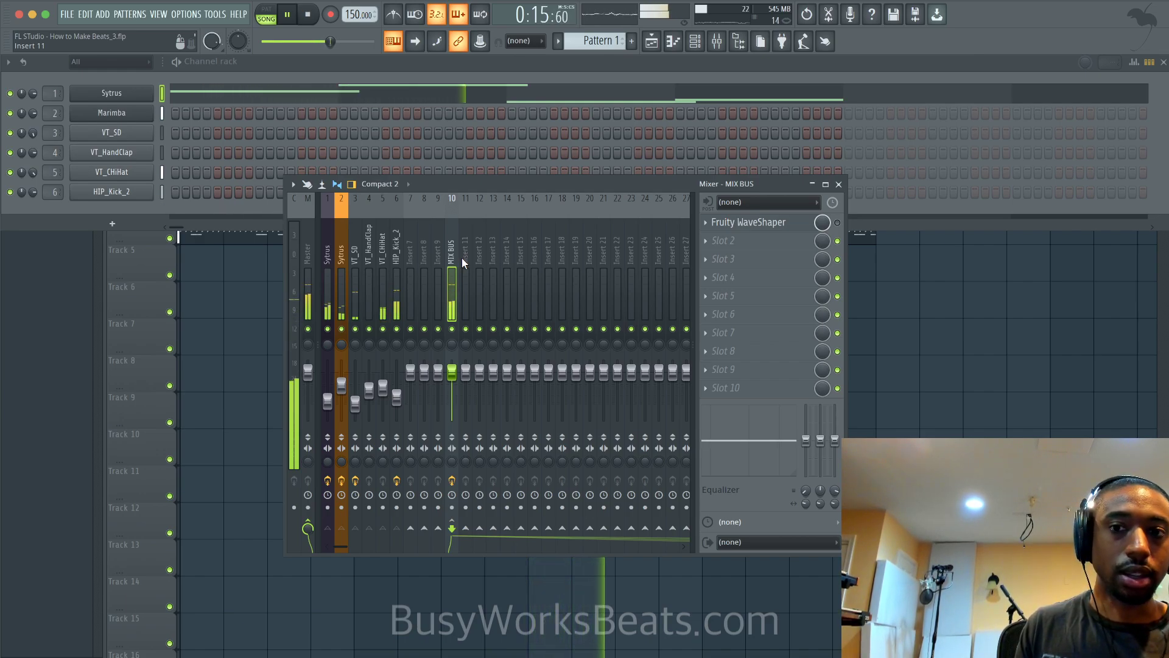
pyautogui.scroll(-3, 461, 258)
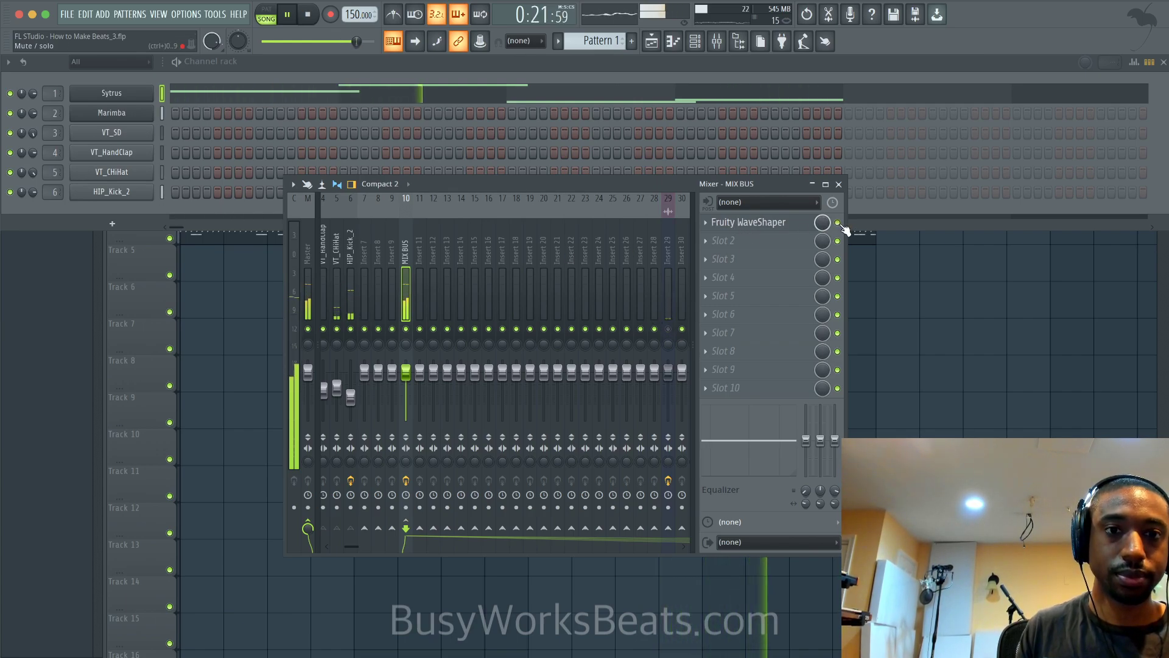
pyautogui.rightClick(726, 229)
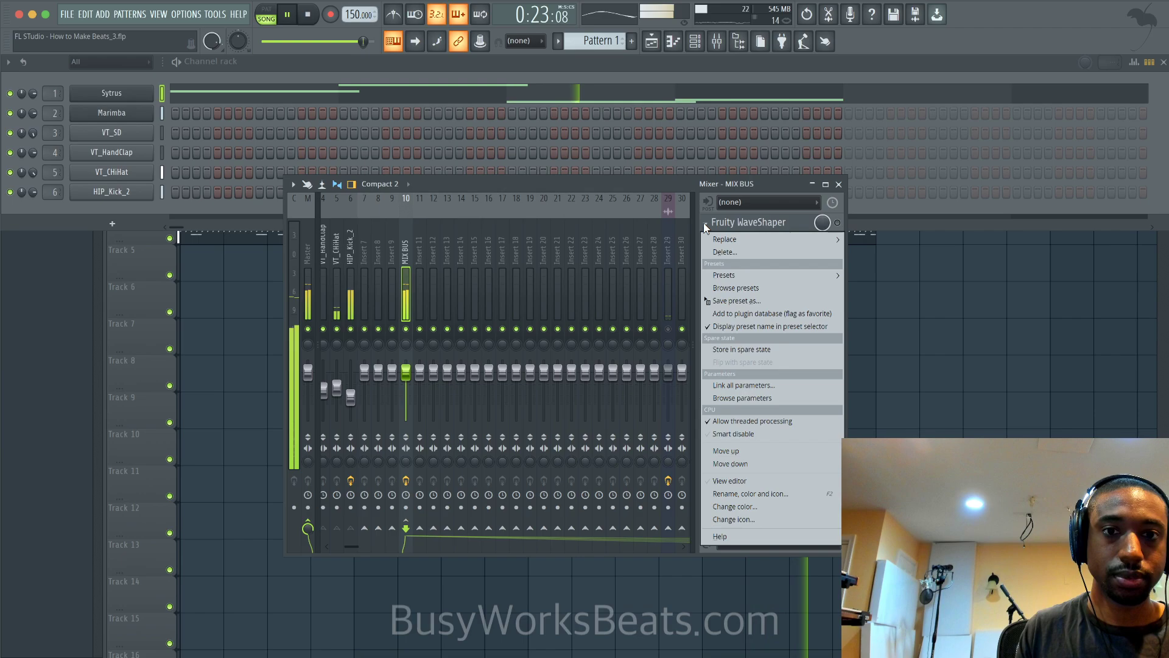
pyautogui.click(729, 252)
pyautogui.click(642, 383)
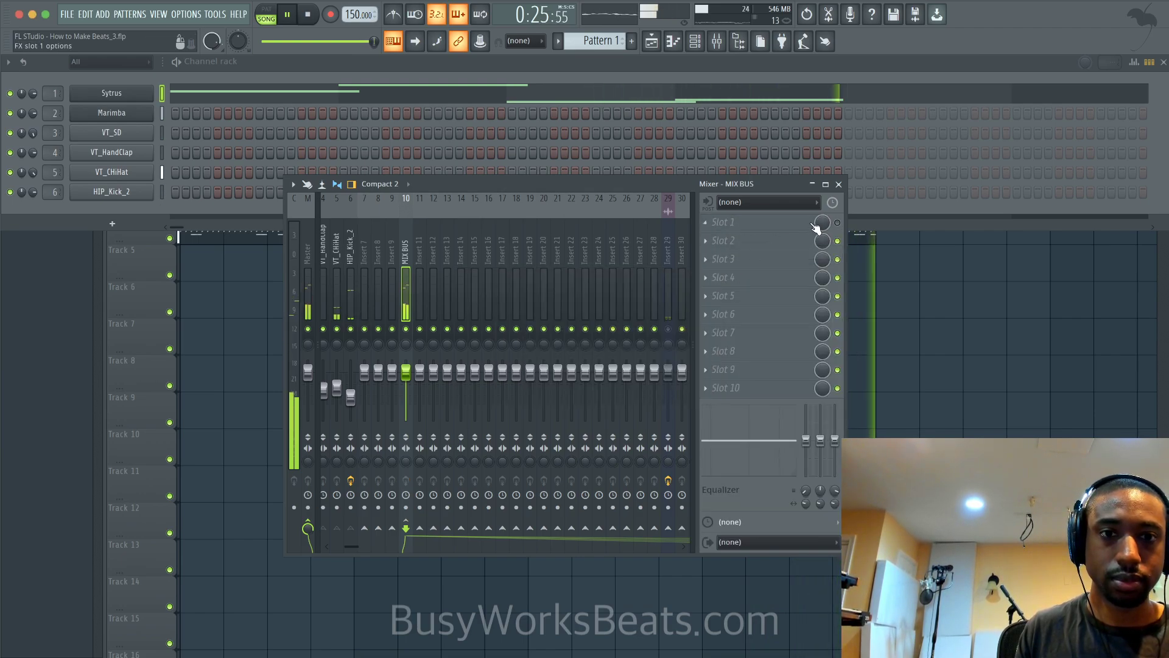
# - Add a Fruity Blood Overdrive to MIX BUS with the pre amp at about 0.35, the post gain reduced and the color reset
pyautogui.click(775, 222)
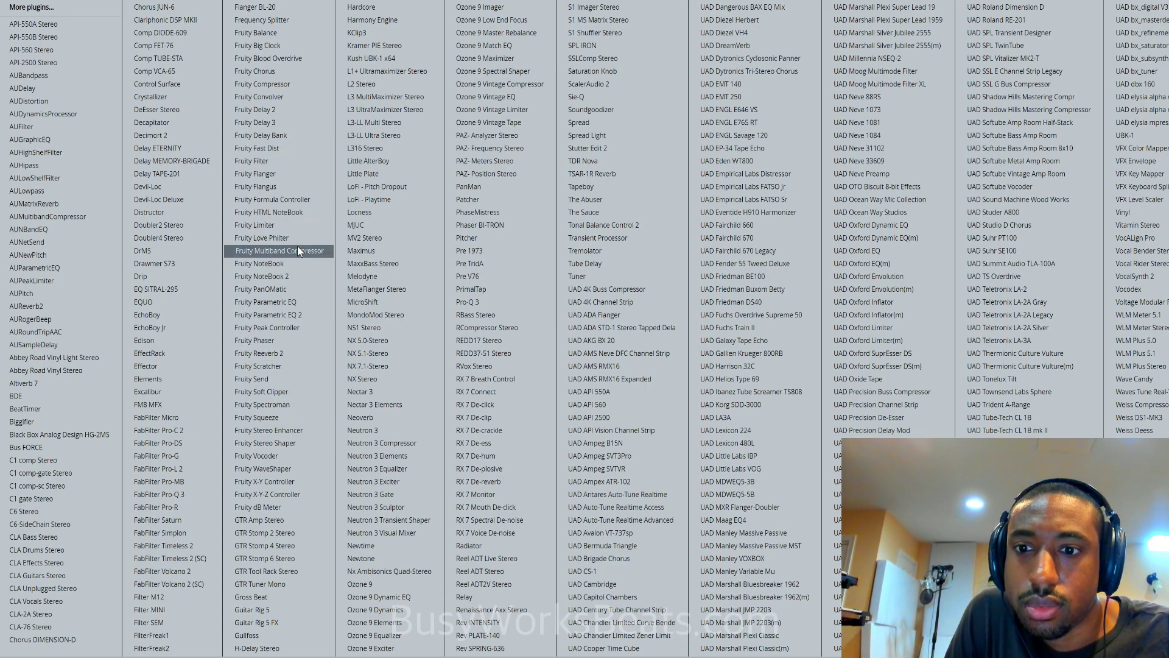
pyautogui.click(286, 57)
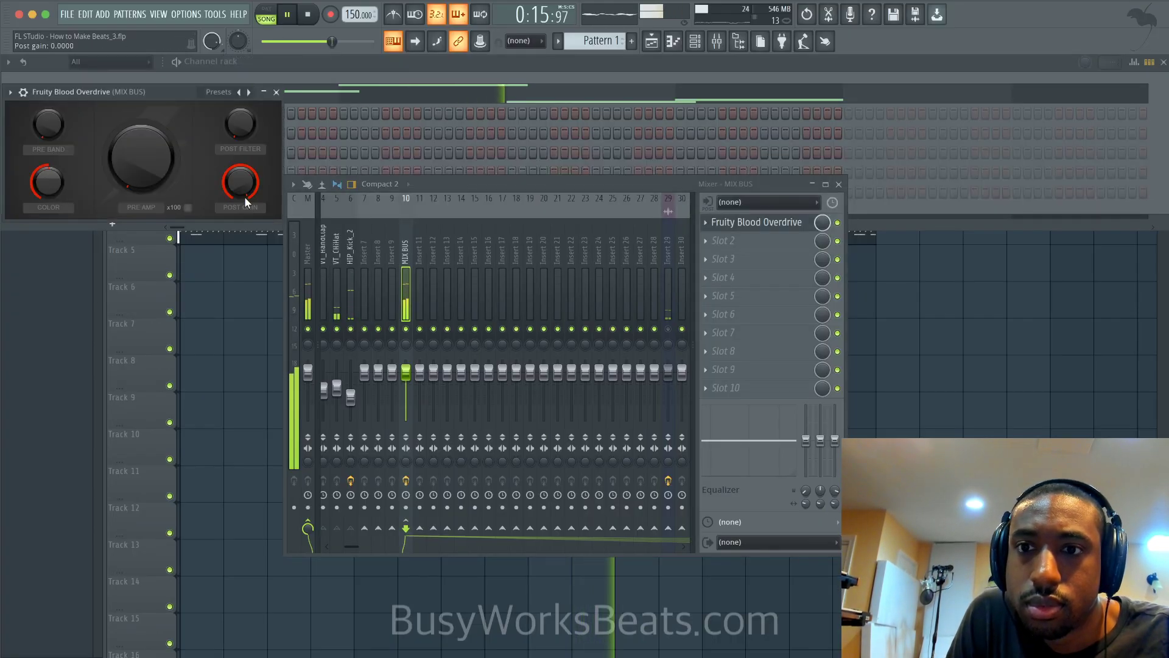
pyautogui.moveTo(245, 195); pyautogui.dragTo(246, 205)
pyautogui.moveTo(142, 165); pyautogui.dragTo(142, 117)
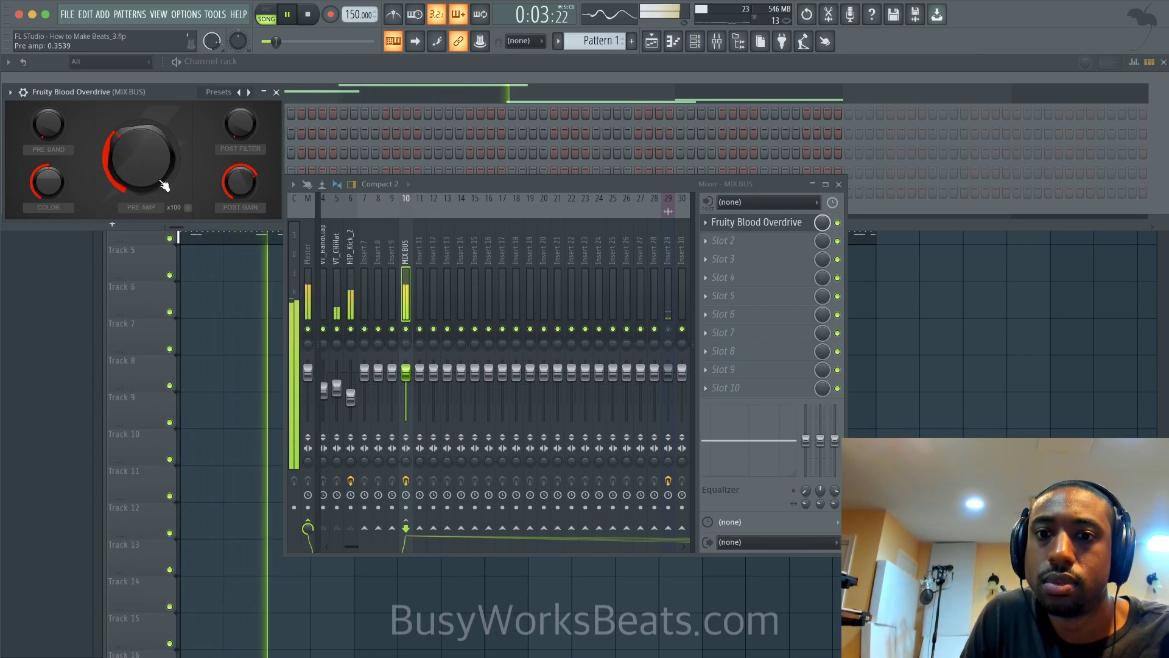
pyautogui.moveTo(229, 191); pyautogui.dragTo(229, 205)
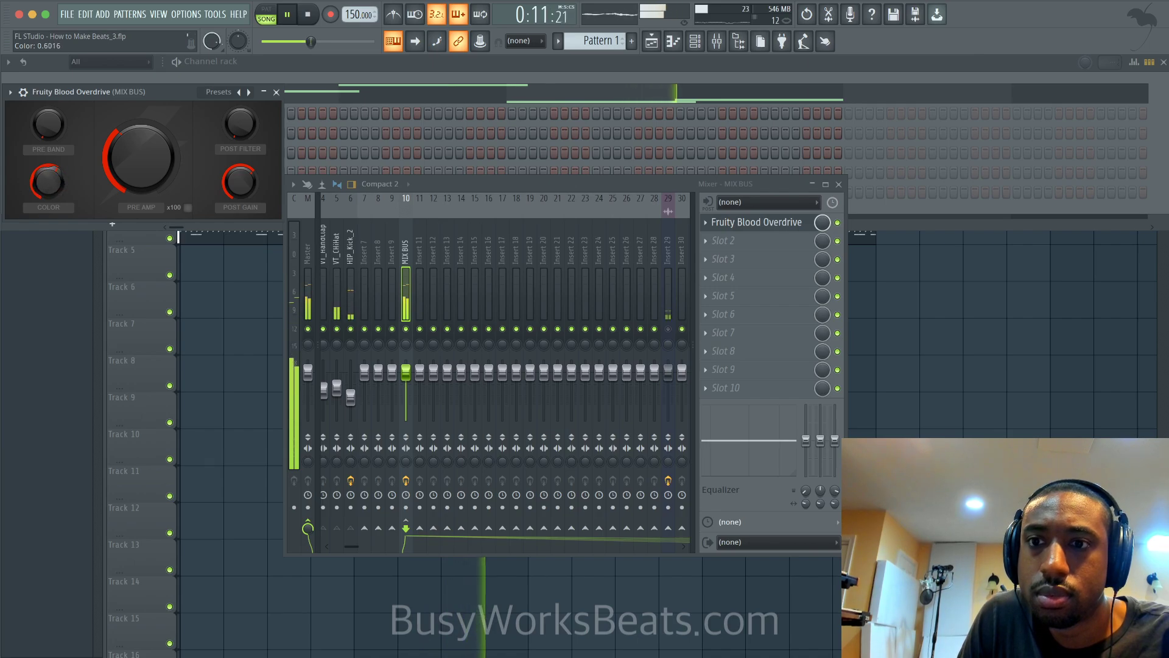
pyautogui.rightClick(47, 180)
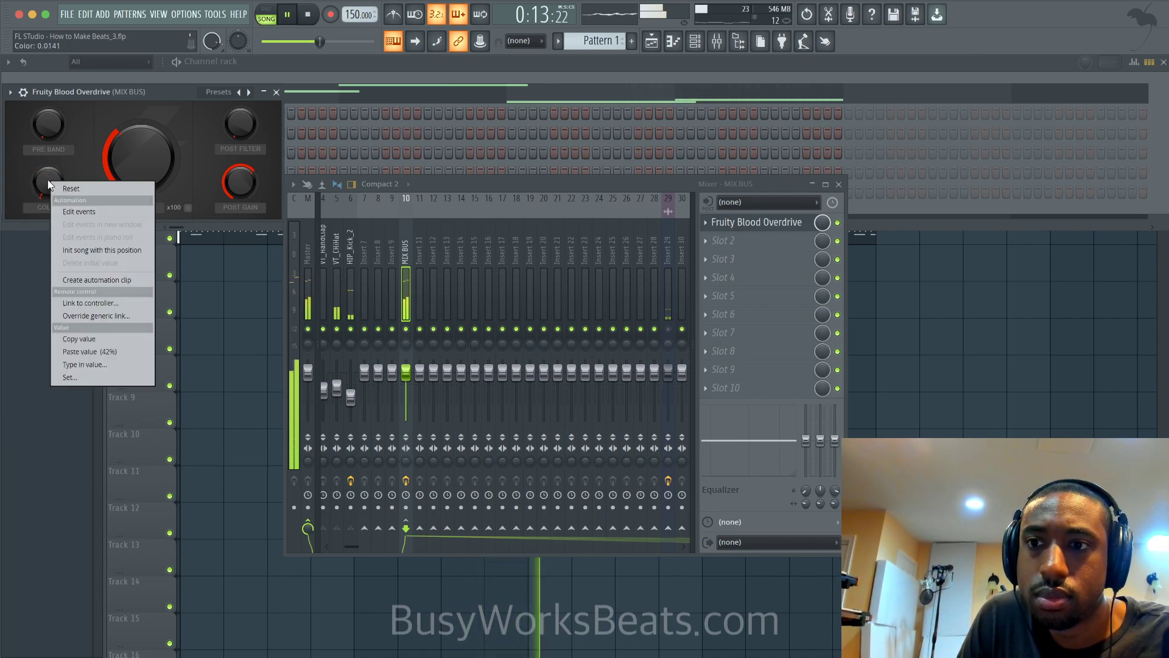
pyautogui.click(67, 188)
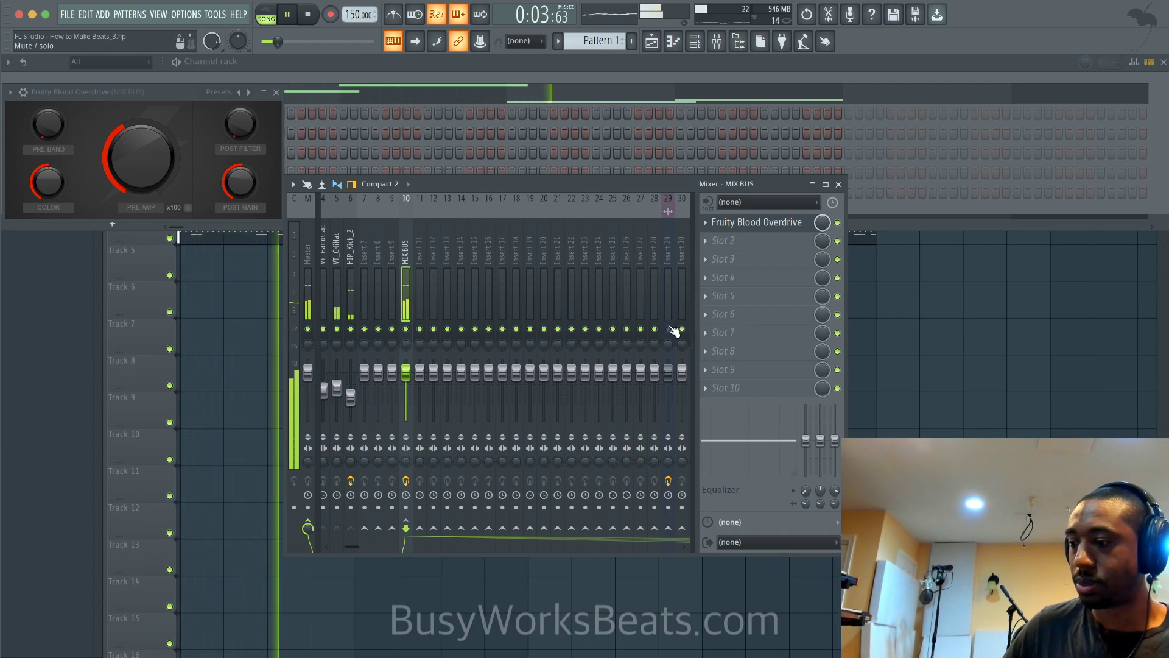
# - Add a Fruity Limiter after the overdrive on MIX BUS in compressor mode, lowering the threshold and raising the ratio and attack
pyautogui.click(751, 249)
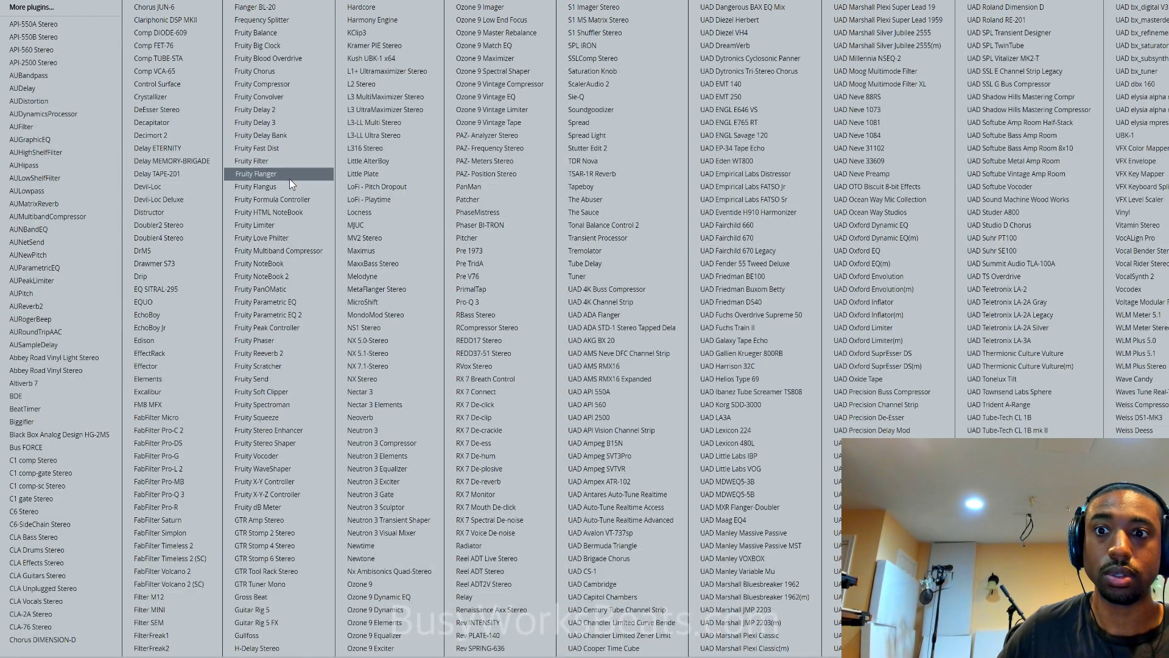
pyautogui.click(287, 227)
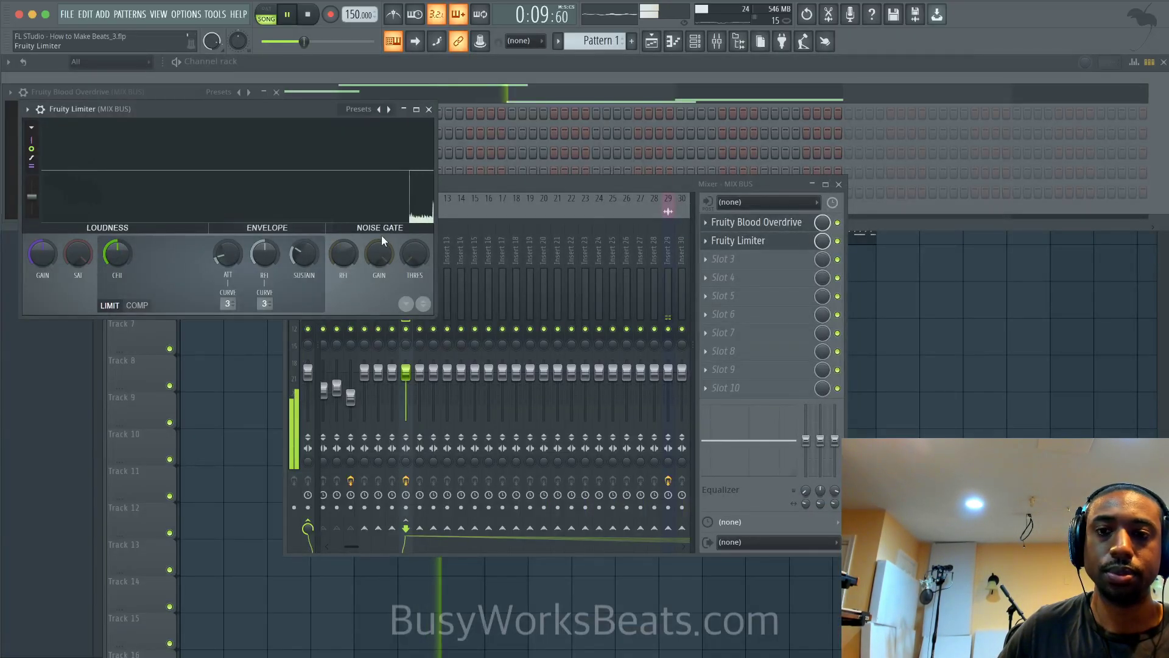
pyautogui.click(137, 305)
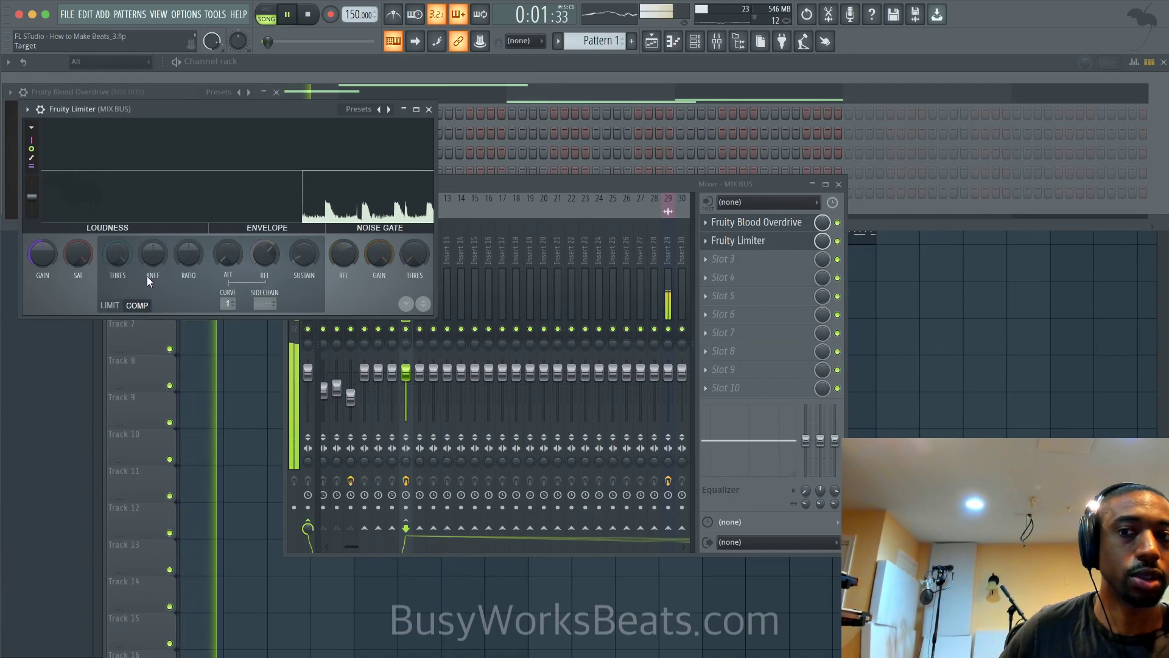
pyautogui.moveTo(117, 253); pyautogui.dragTo(117, 304)
pyautogui.moveTo(192, 257); pyautogui.dragTo(192, 226)
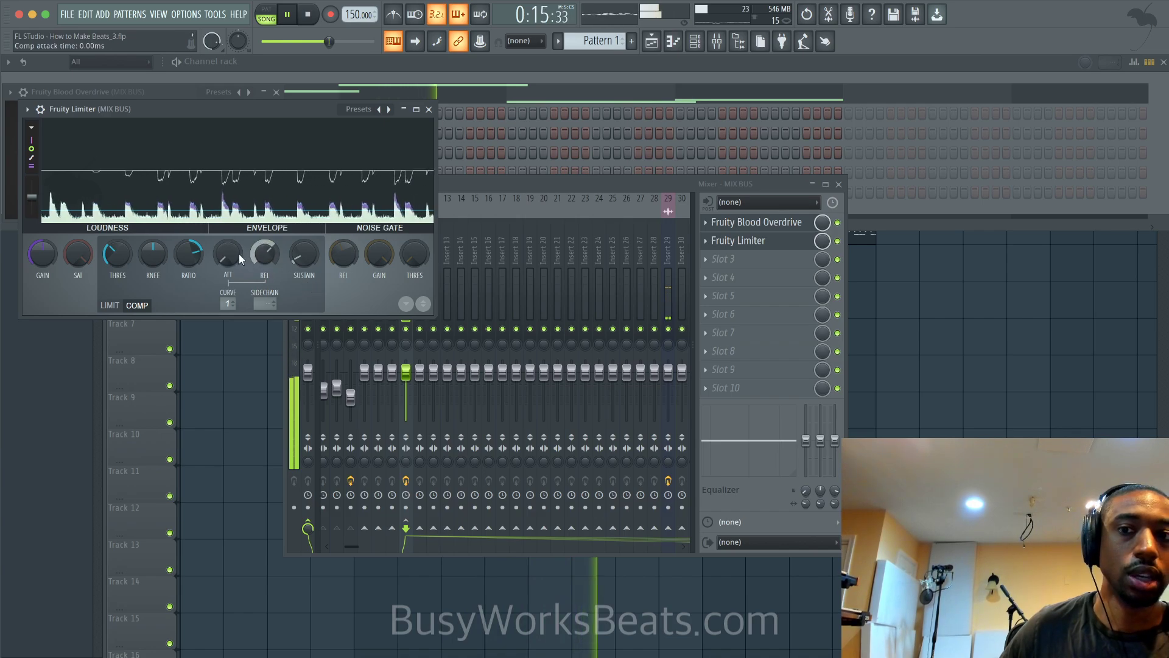
pyautogui.moveTo(234, 259); pyautogui.dragTo(264, 261)
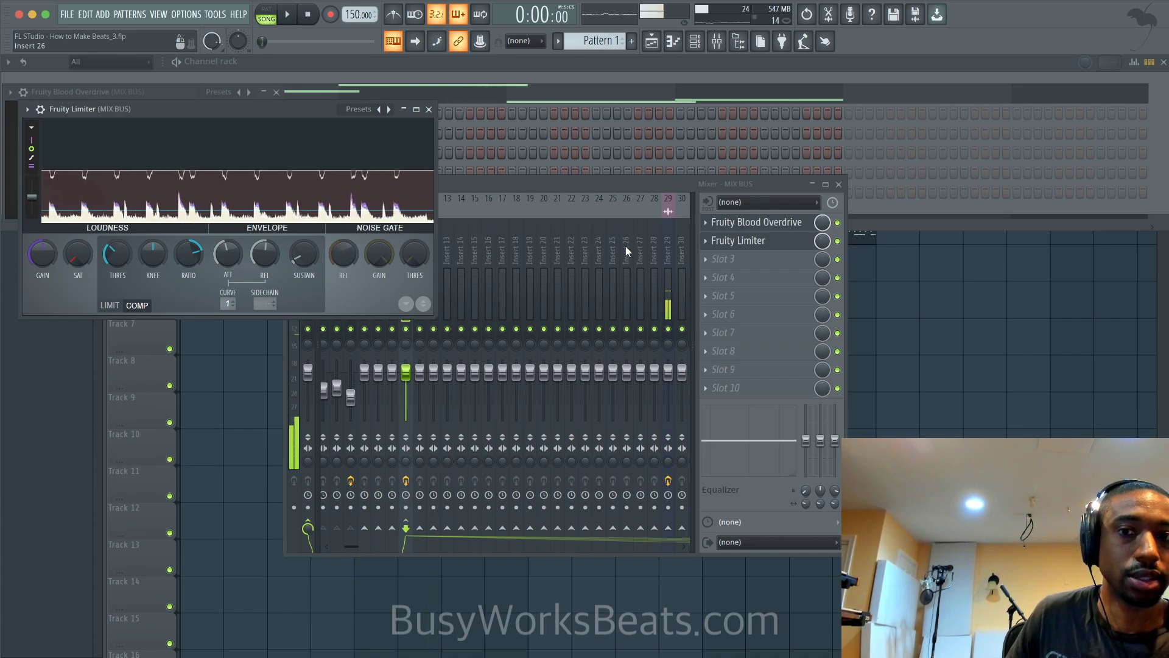
# - Stop playback and bypass the Fruity Blood Overdrive on MIX BUS
pyautogui.press('space')
pyautogui.click(838, 223)
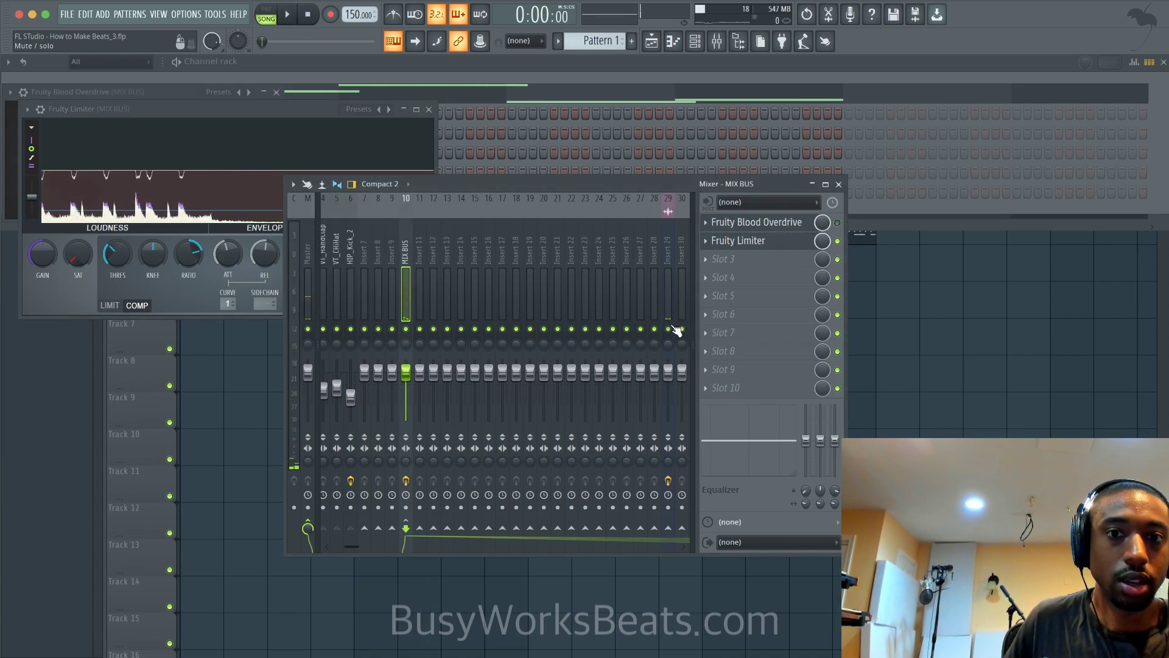
pyautogui.click(78, 254)
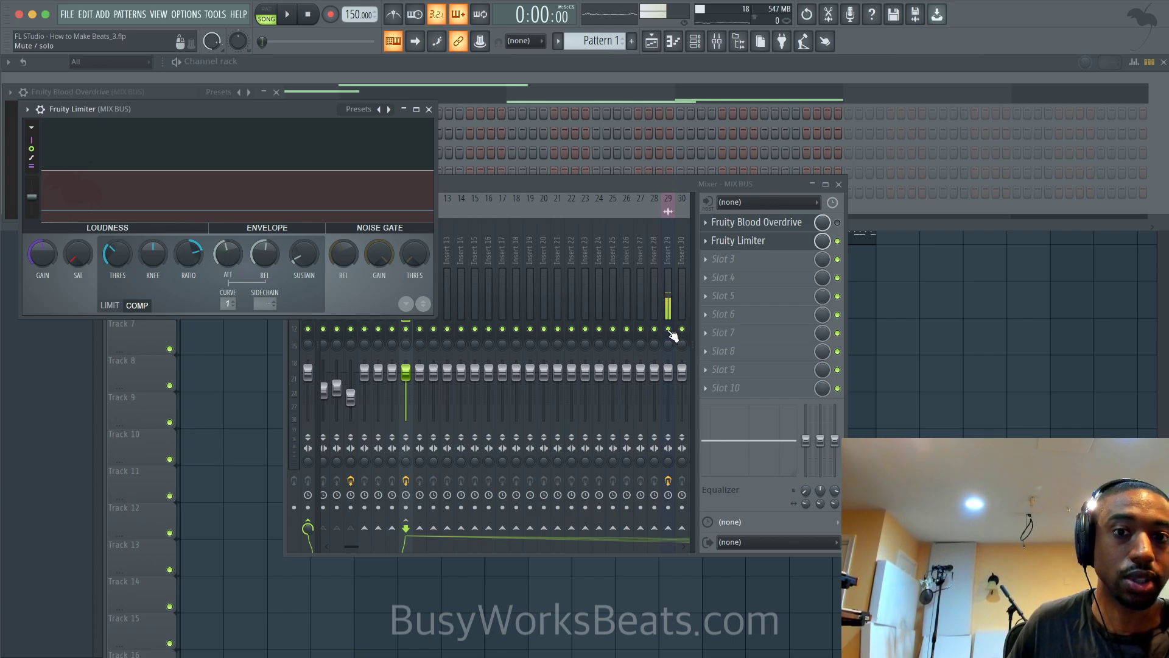
# - Raise the MIX BUS Fruity Limiter's gain to about 9 dB during playback, and close the limiter and overdrive windows
pyautogui.press('space')
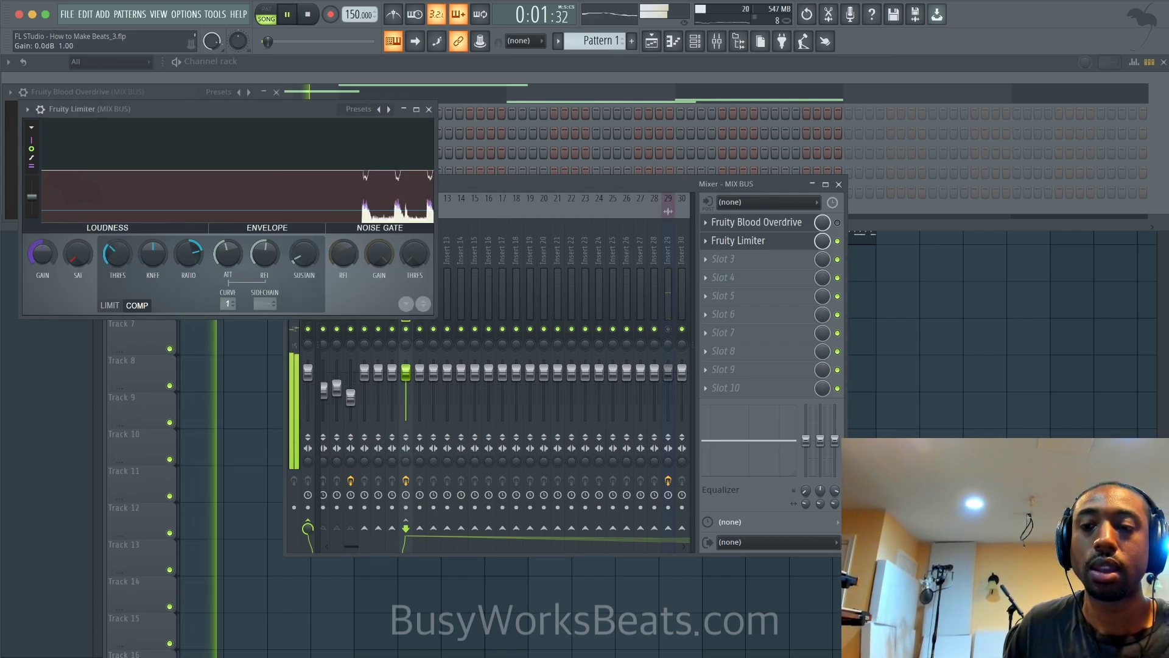
pyautogui.moveTo(57, 262); pyautogui.dragTo(57, 225)
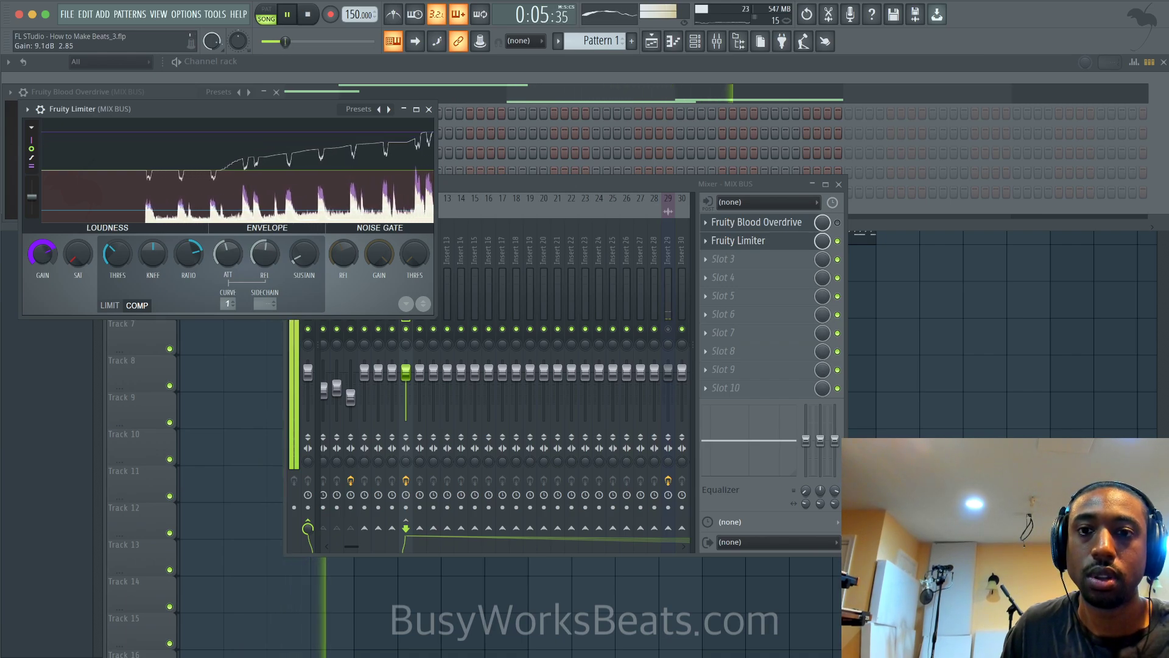
pyautogui.click(674, 331)
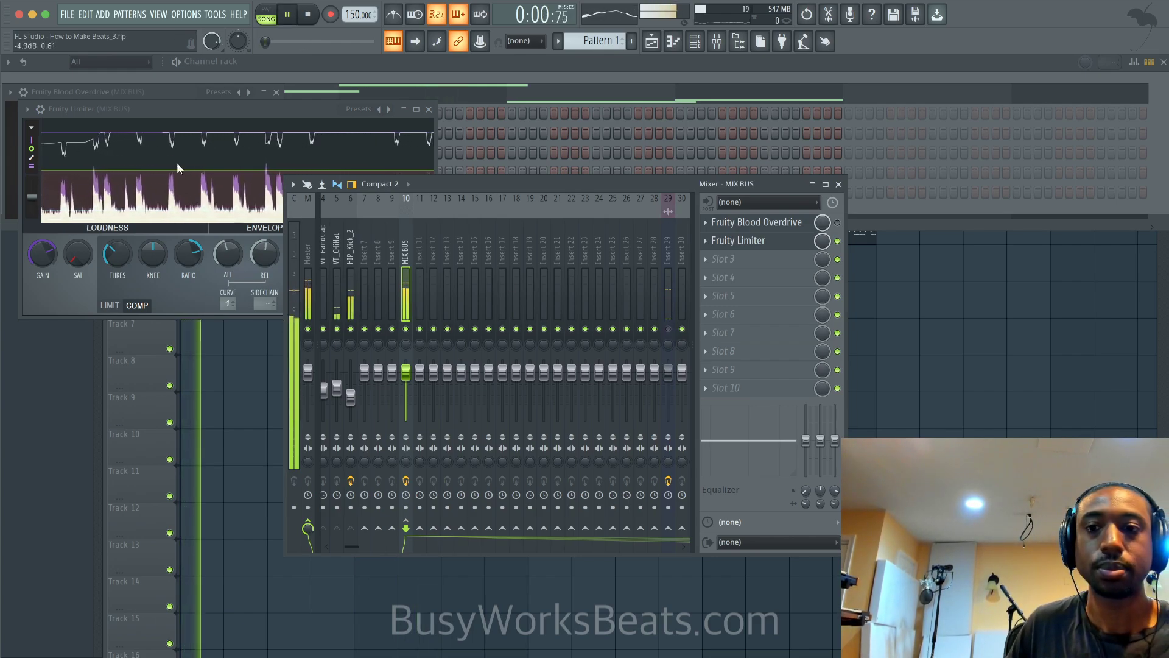
pyautogui.click(198, 117)
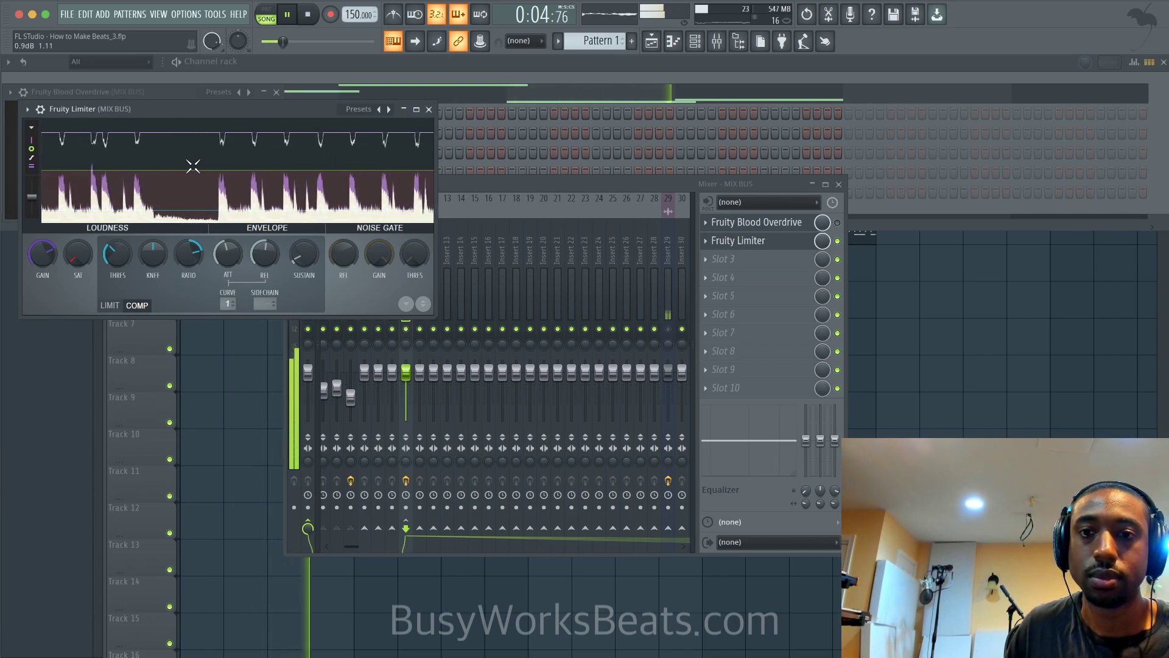
pyautogui.click(429, 110)
pyautogui.click(276, 92)
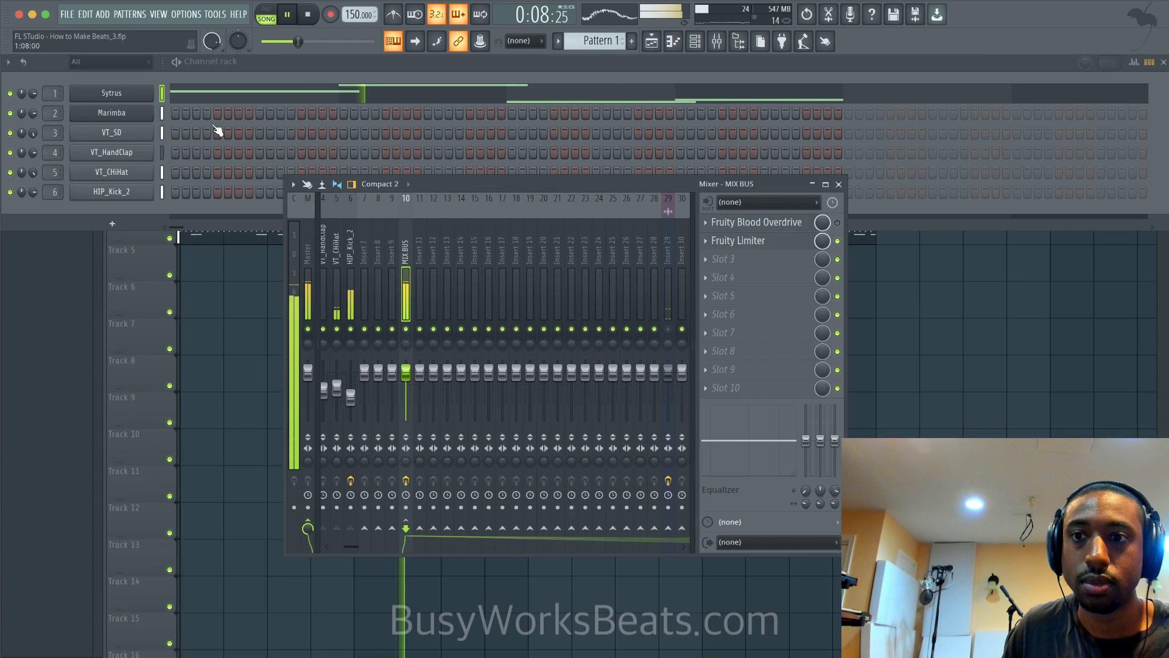
# - Try lower Mod X settings on the VT_CHiHat channel during playback, settle on an offset of -25%, and close its window
pyautogui.click(141, 171)
pyautogui.rightClick(186, 264)
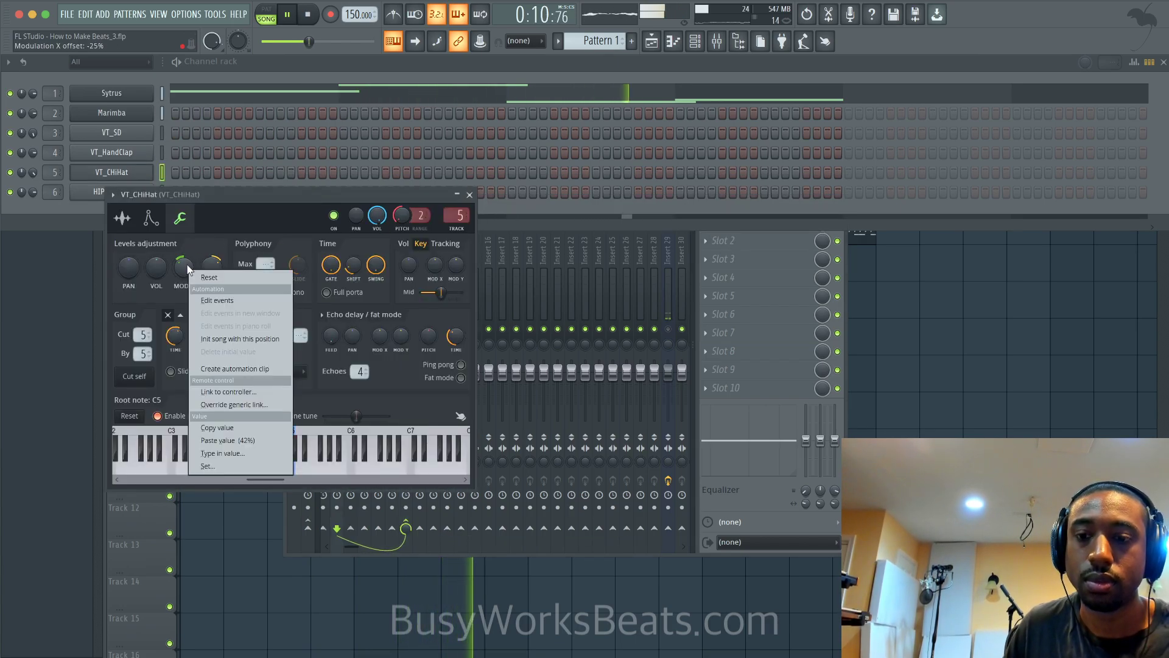
pyautogui.click(187, 264)
pyautogui.moveTo(186, 264); pyautogui.dragTo(186, 270)
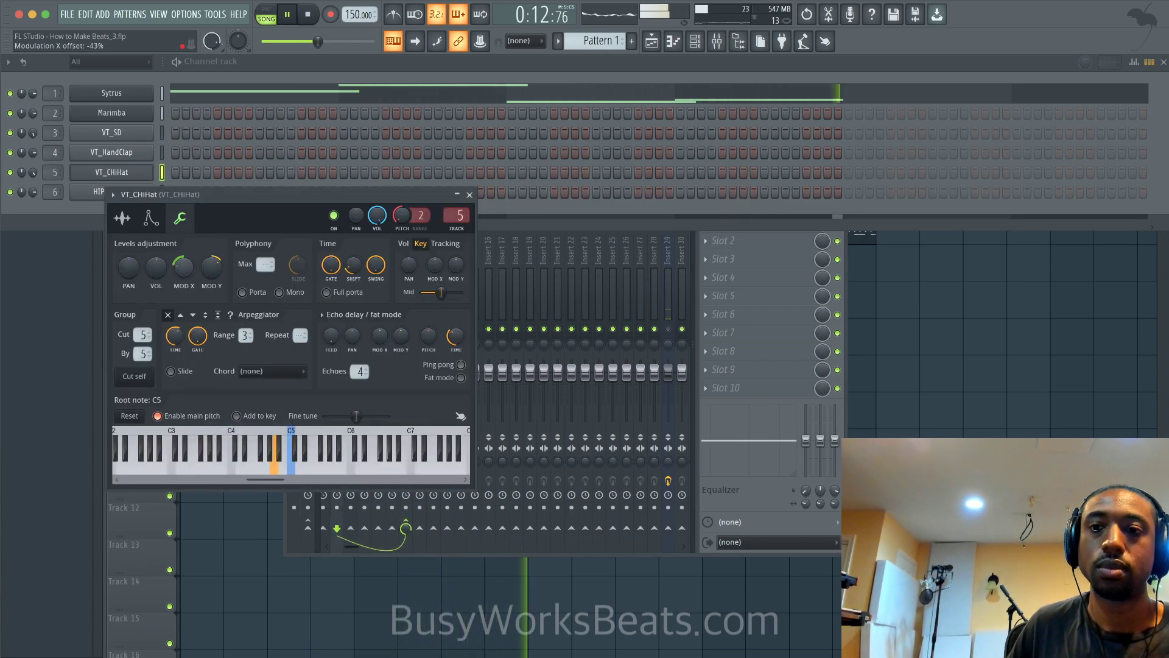
pyautogui.rightClick(187, 264)
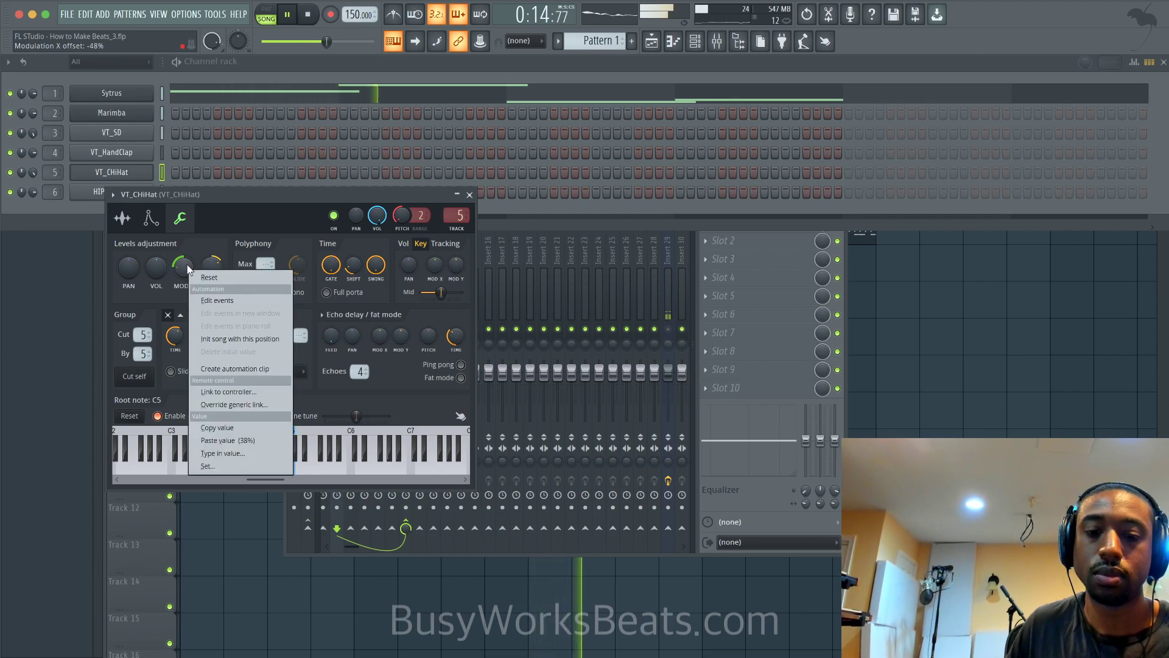
pyautogui.click(187, 263)
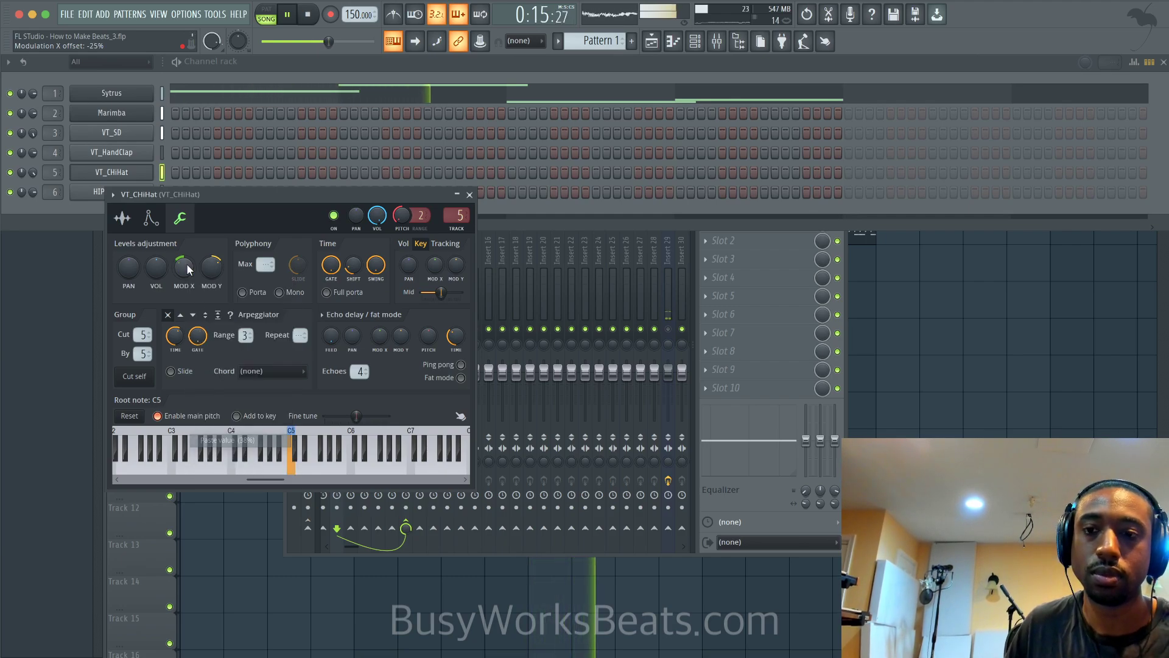
pyautogui.click(472, 195)
# - Lower the gain of the MIX BUS Fruity Limiter to about 5.9 dB during playback, and close its window
pyautogui.click(405, 262)
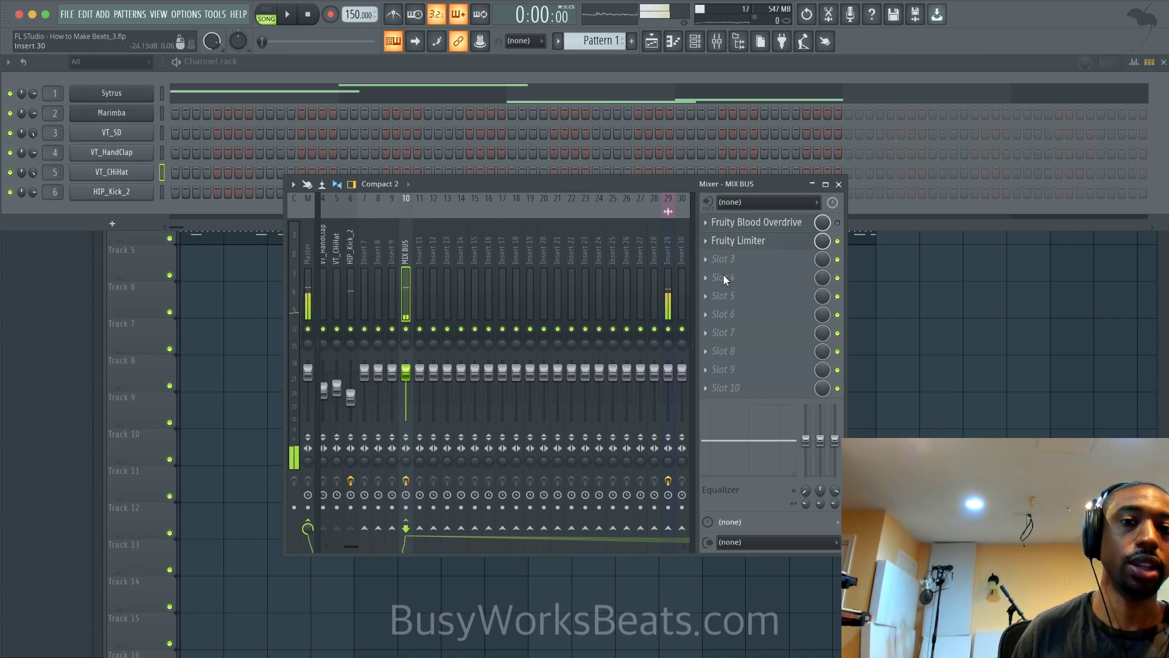
pyautogui.press('space')
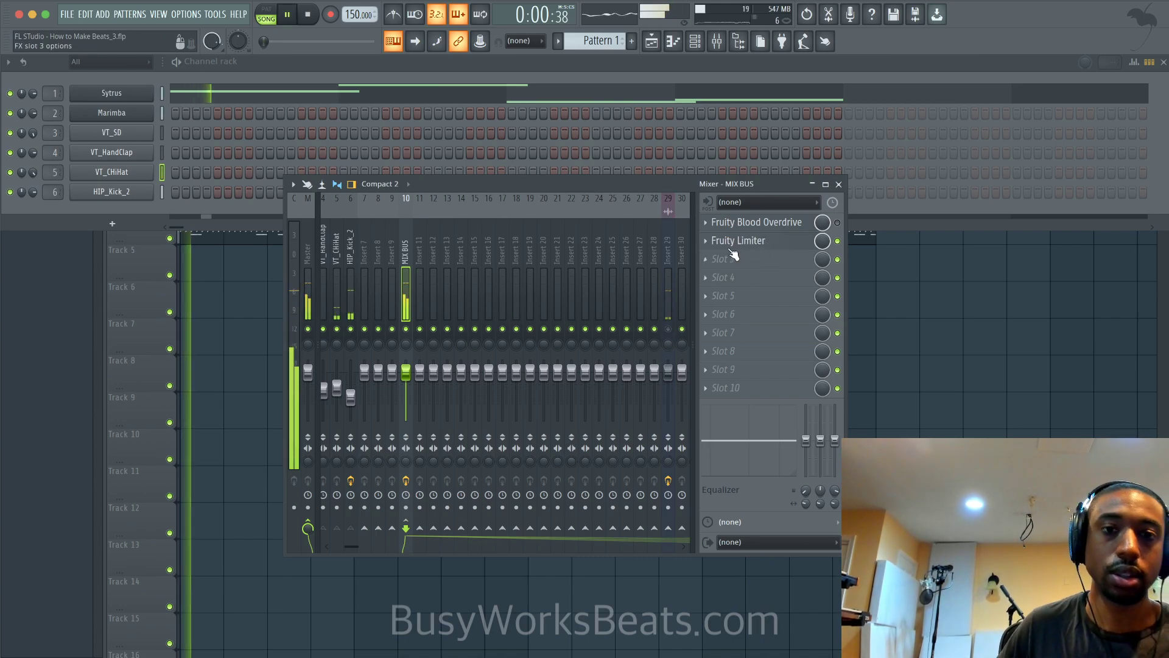
pyautogui.click(737, 240)
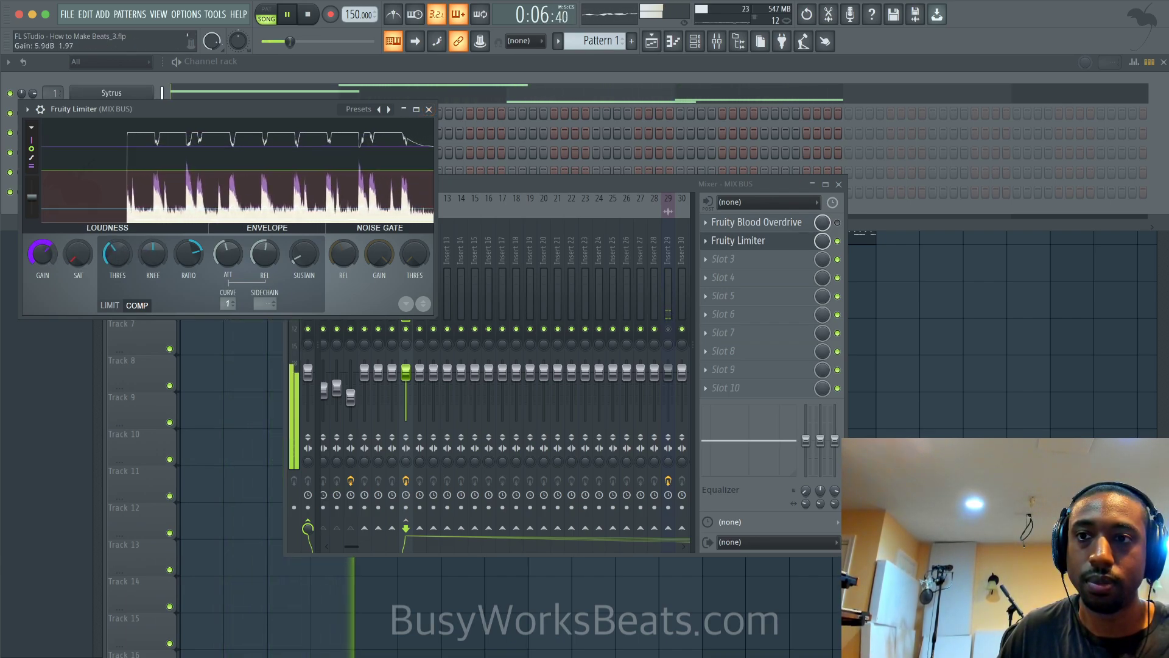
pyautogui.click(429, 110)
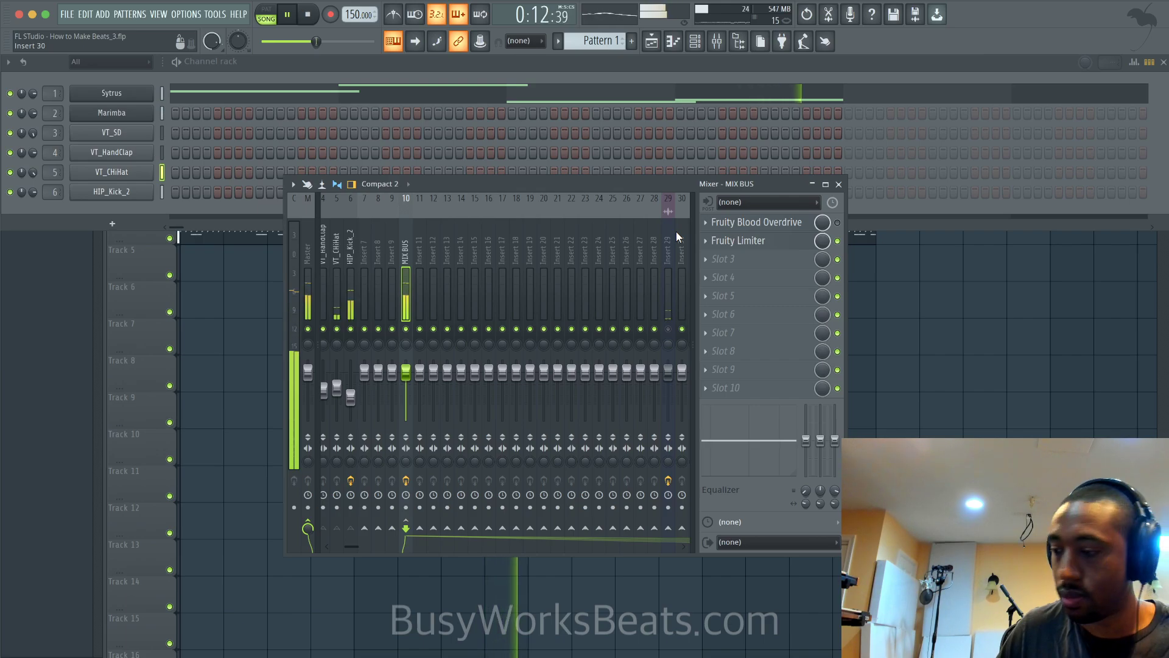
# - Add a Fruity Parametric EQ 2 after the limiter on MIX BUS, and play the beat with Insert 29 muted
pyautogui.click(669, 330)
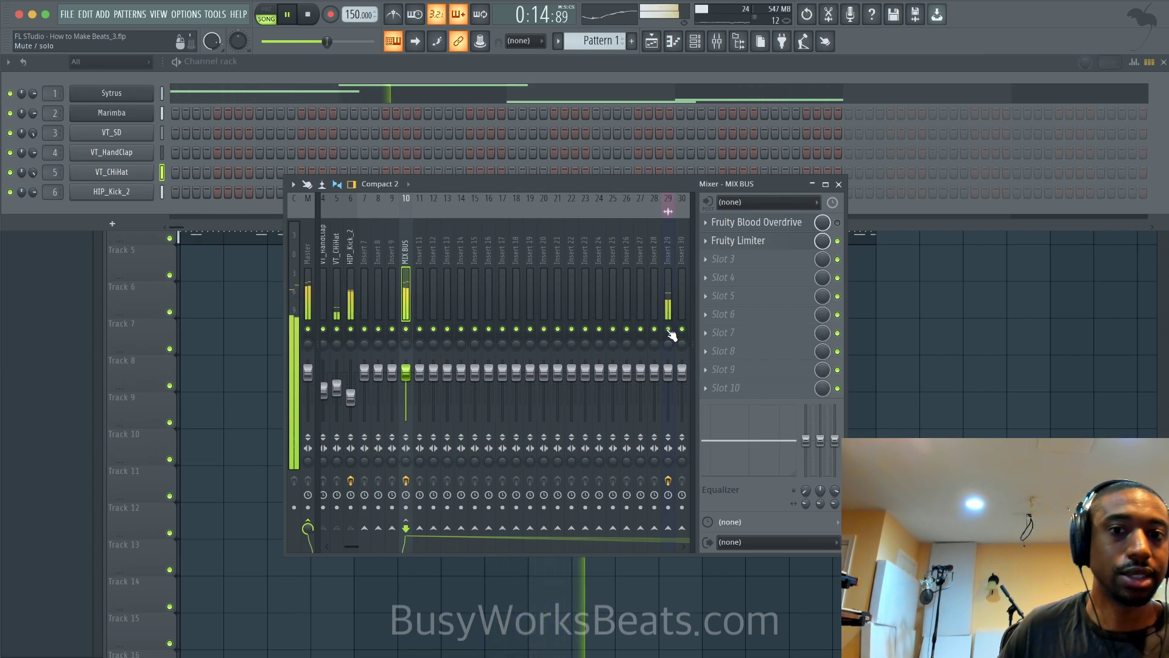
pyautogui.click(746, 280)
pyautogui.click(239, 314)
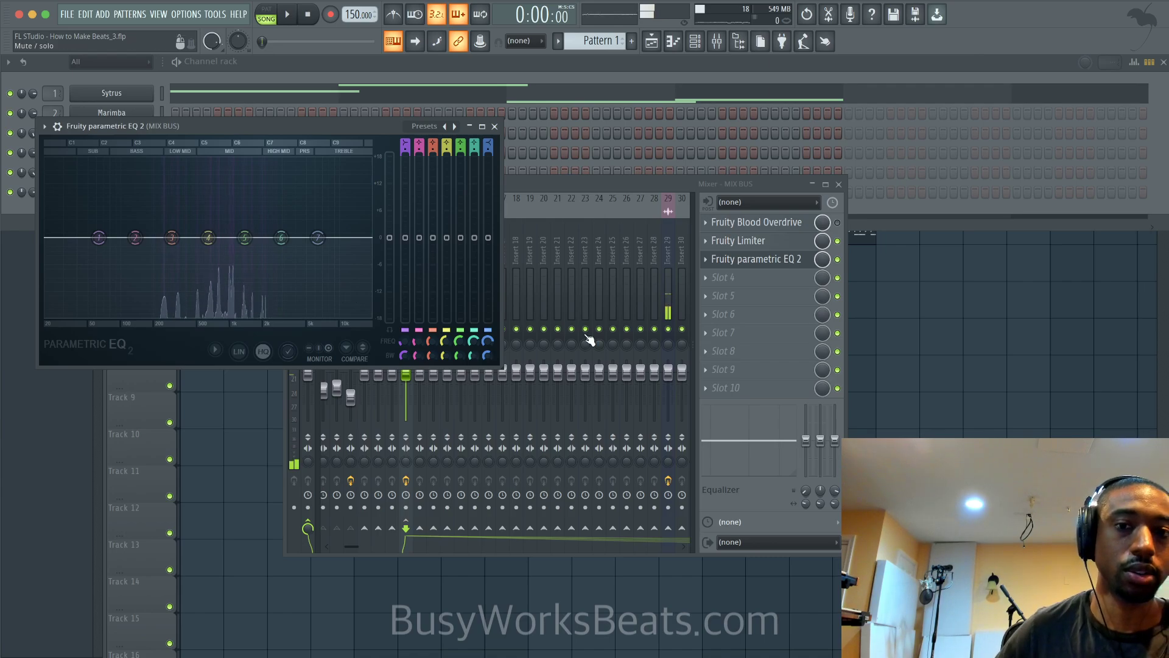
pyautogui.click(667, 331)
pyautogui.press('space')
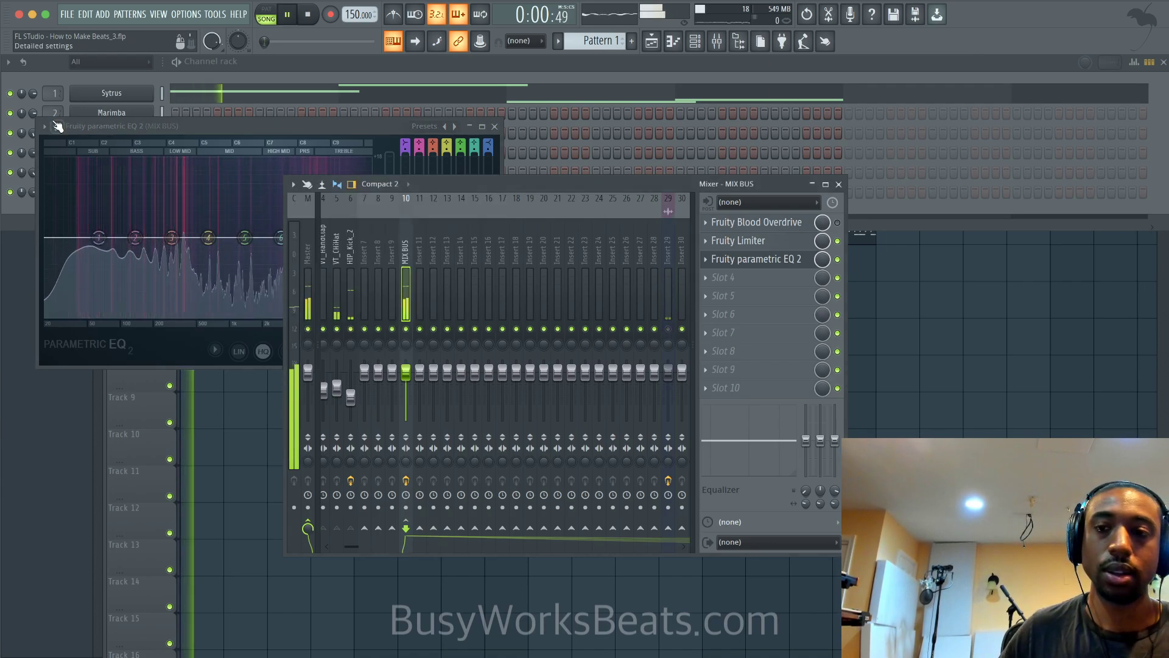
pyautogui.click(194, 125)
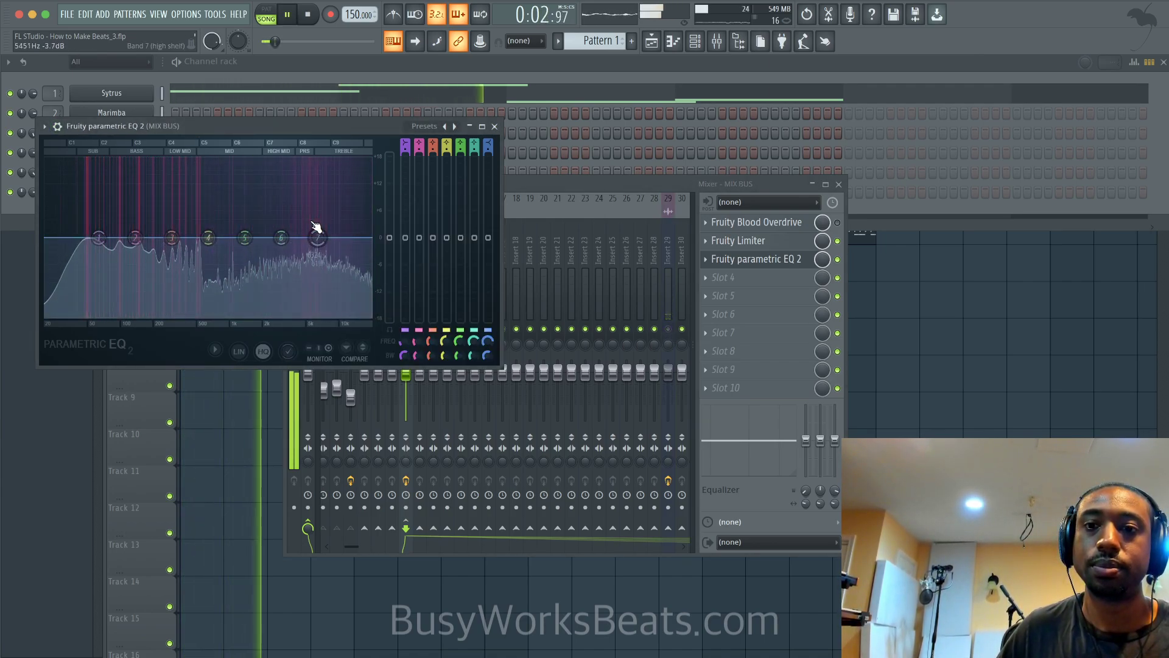
# - Boost the MIX BUS EQ's high and low shelves slightly, cut band 5 near 546 Hz and band 3 about 1.7 dB at 330 Hz
pyautogui.moveTo(318, 238)
pyautogui.mouseDown()
pyautogui.moveTo(323, 202)
pyautogui.moveTo(323, 229)
pyautogui.mouseUp()
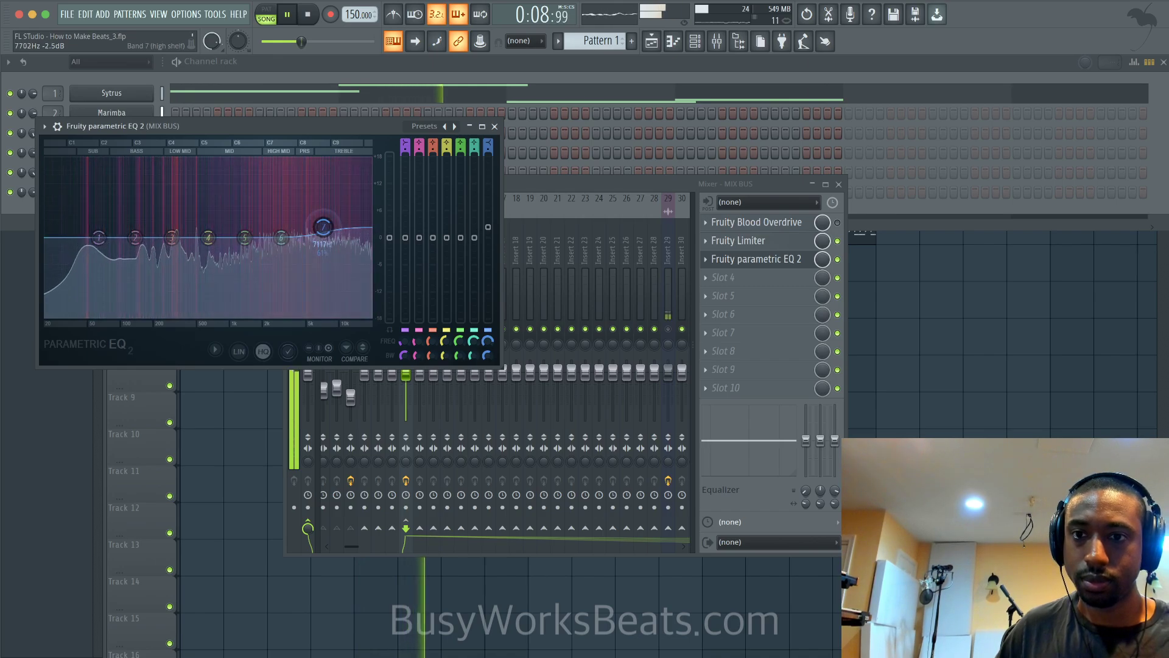
pyautogui.moveTo(99, 237)
pyautogui.mouseDown()
pyautogui.moveTo(118, 220)
pyautogui.moveTo(111, 230)
pyautogui.mouseUp()
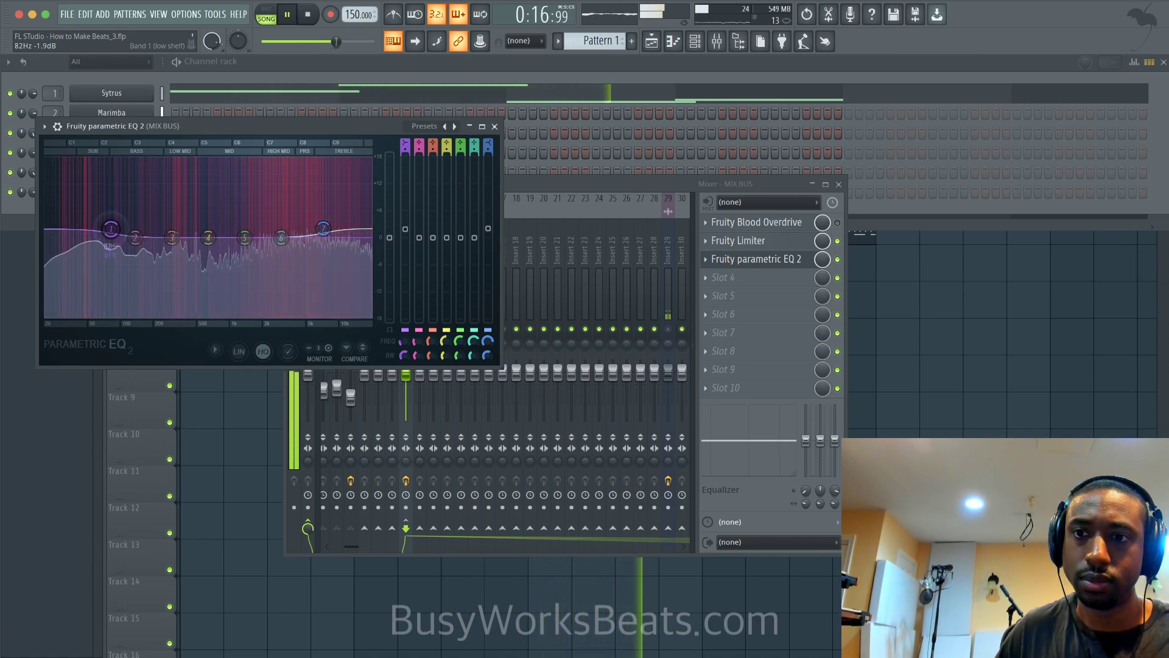
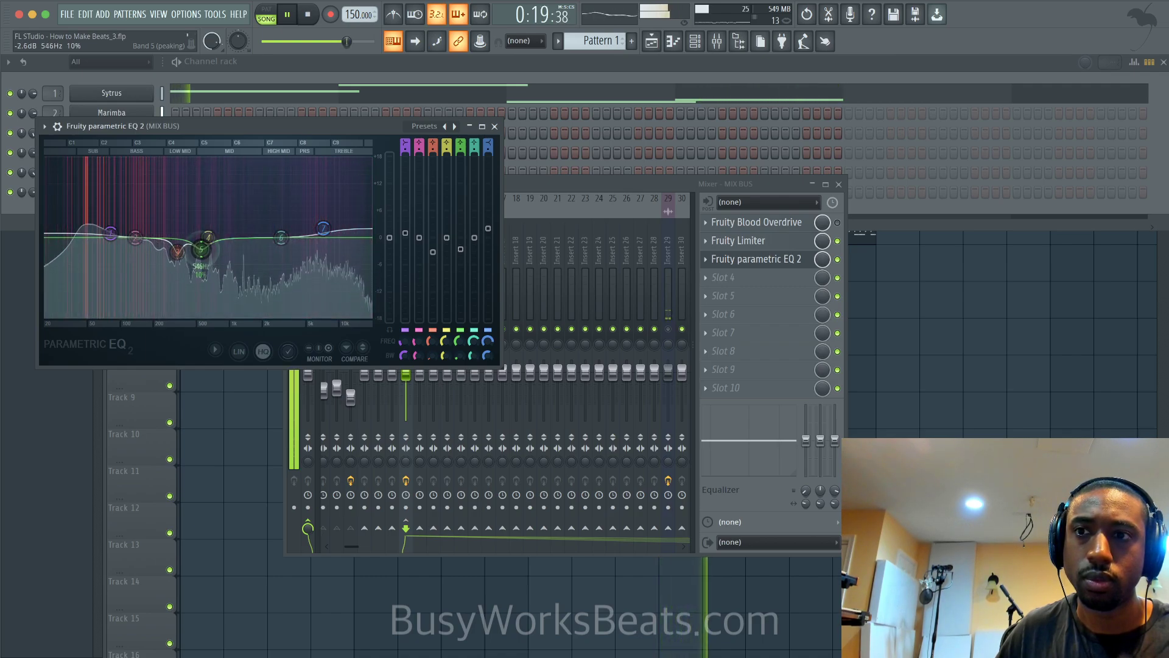
pyautogui.moveTo(201, 248); pyautogui.dragTo(201, 246)
pyautogui.moveTo(433, 252); pyautogui.dragTo(433, 245)
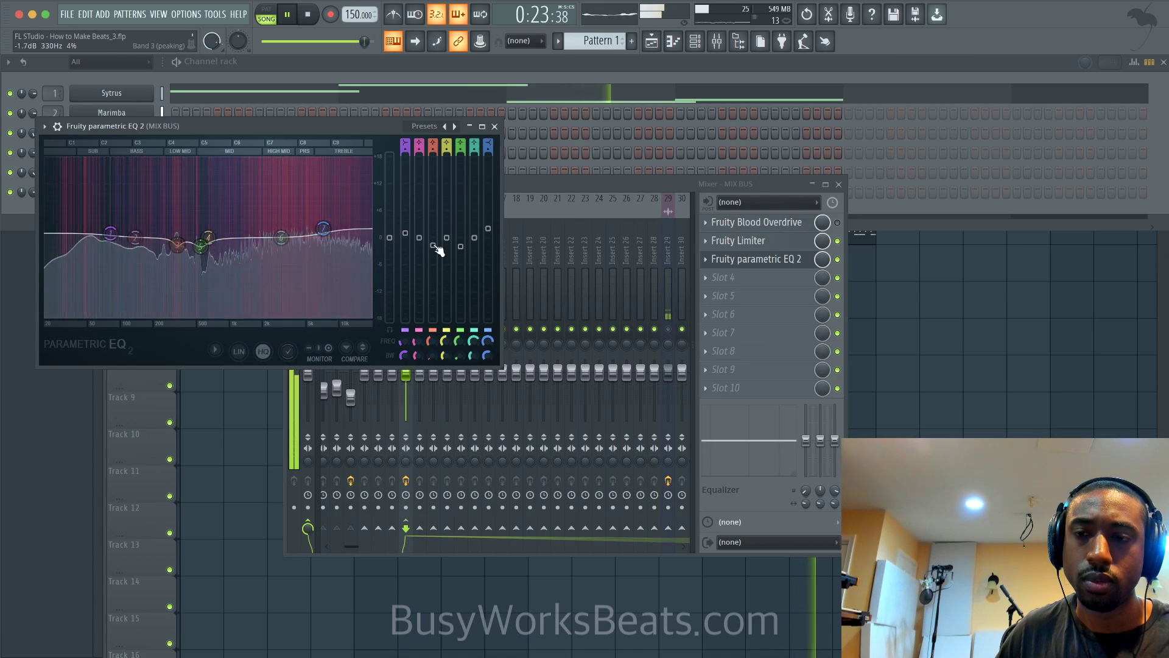
pyautogui.click(495, 126)
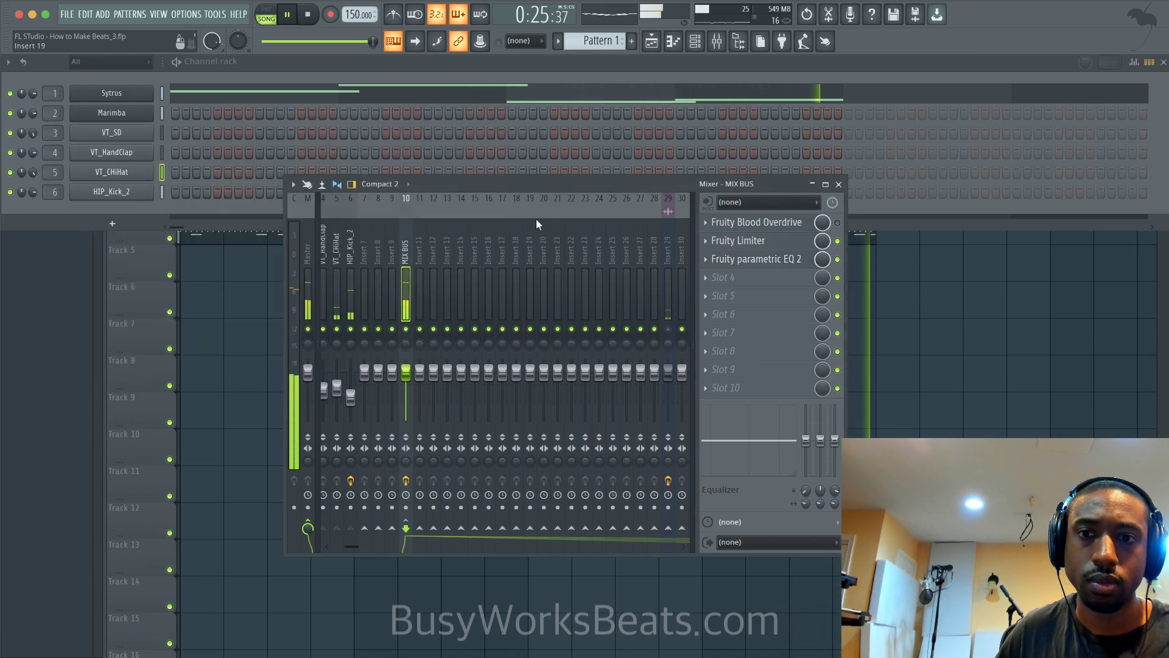
# - Compare the beat with the MIX BUS effects off and on, with Insert 29 muted
pyautogui.click(668, 329)
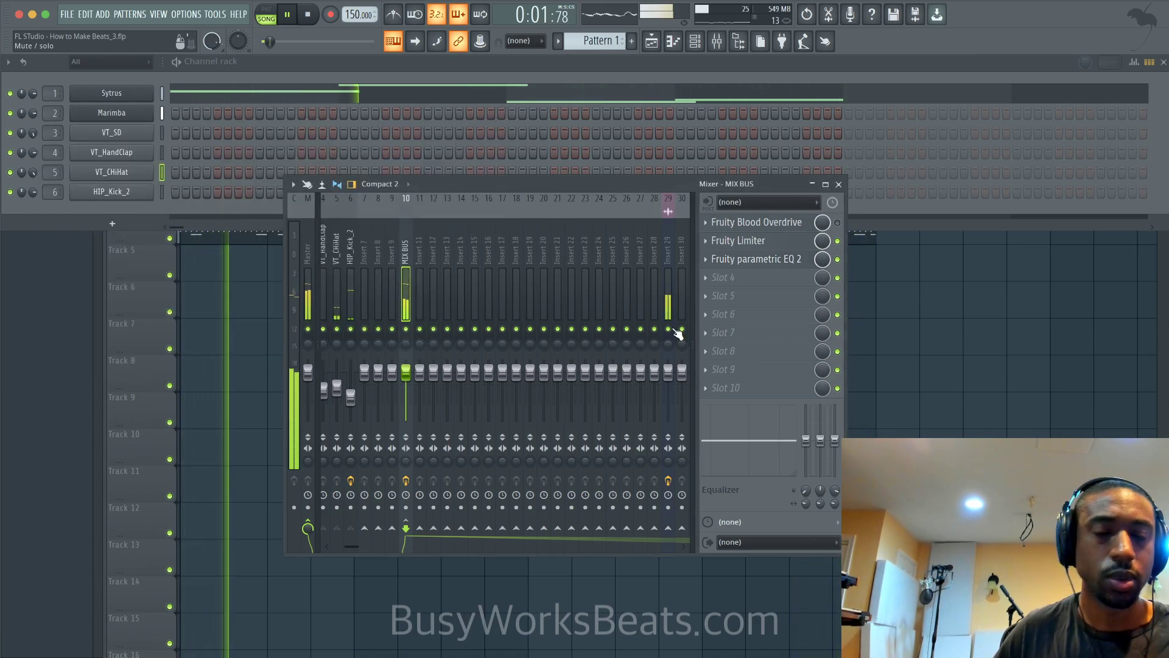
pyautogui.click(668, 329)
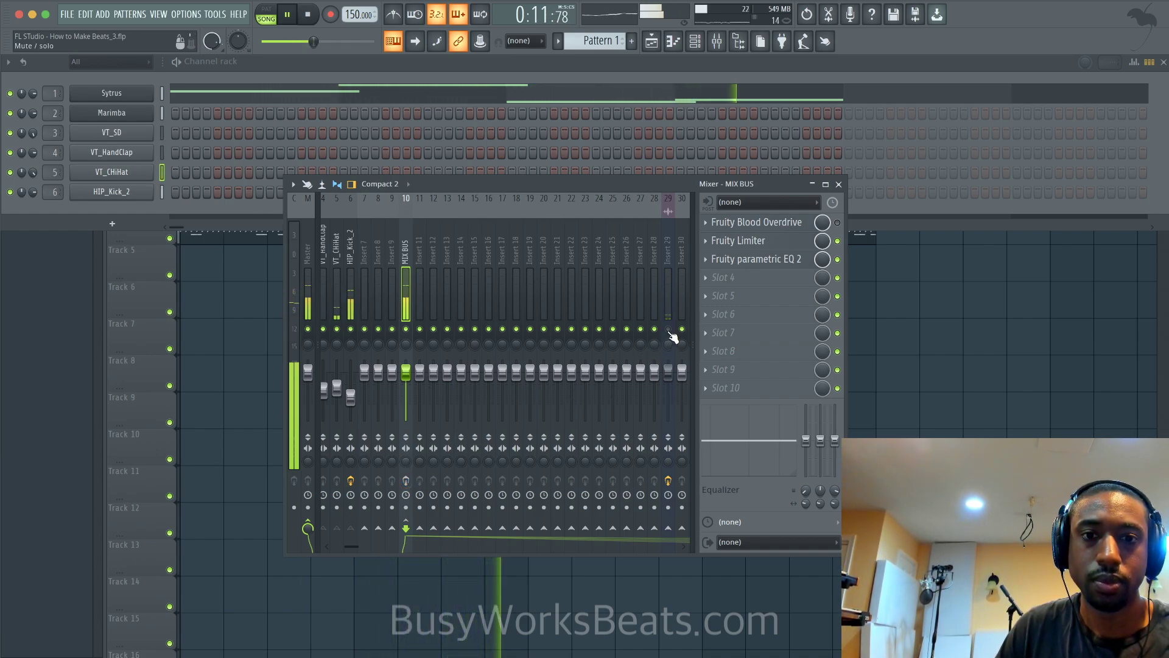
pyautogui.click(405, 481)
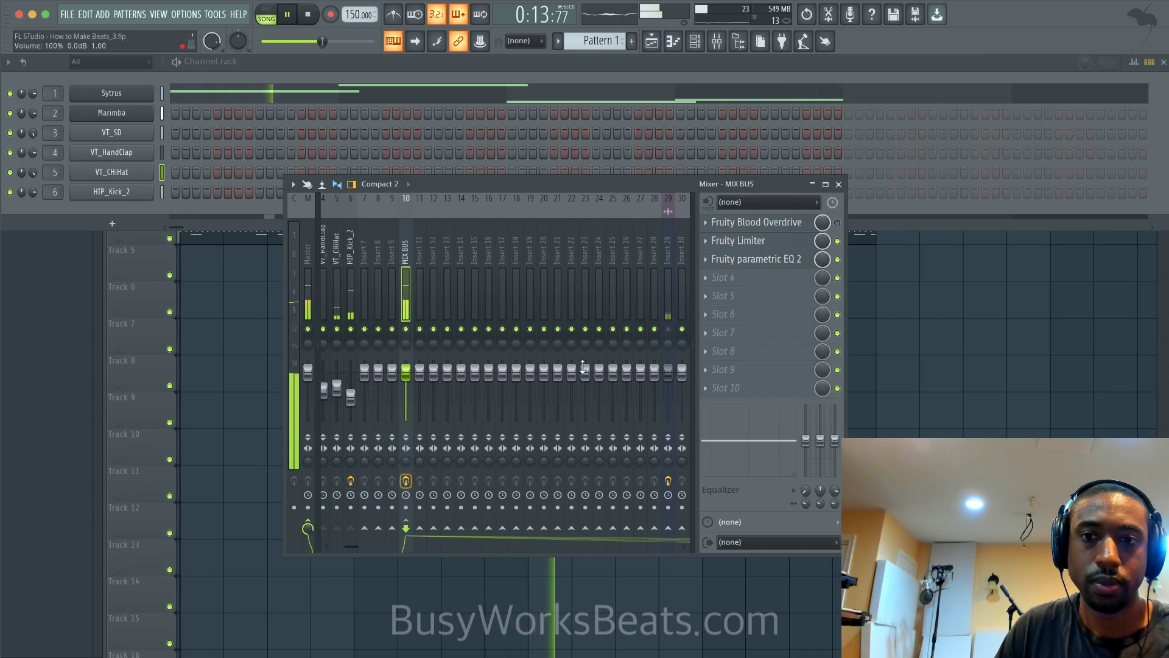
# - Set the attack of the MIX BUS Fruity Limiter to about 38 ms during playback, and close its window
pyautogui.click(778, 243)
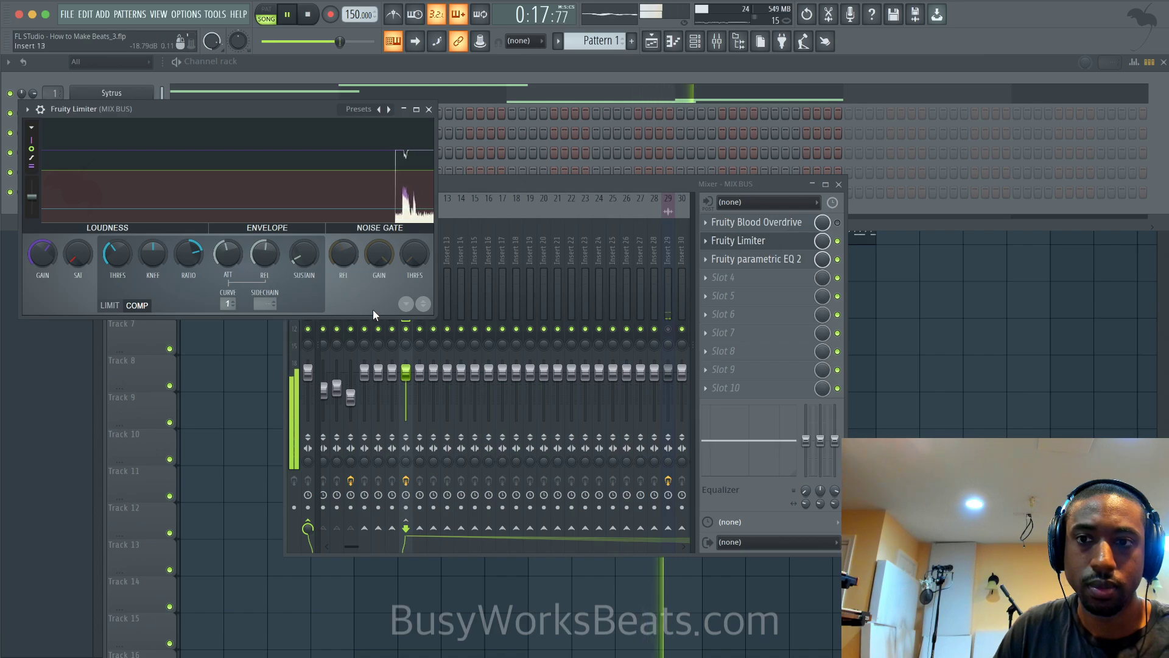
pyautogui.moveTo(229, 257); pyautogui.dragTo(229, 249)
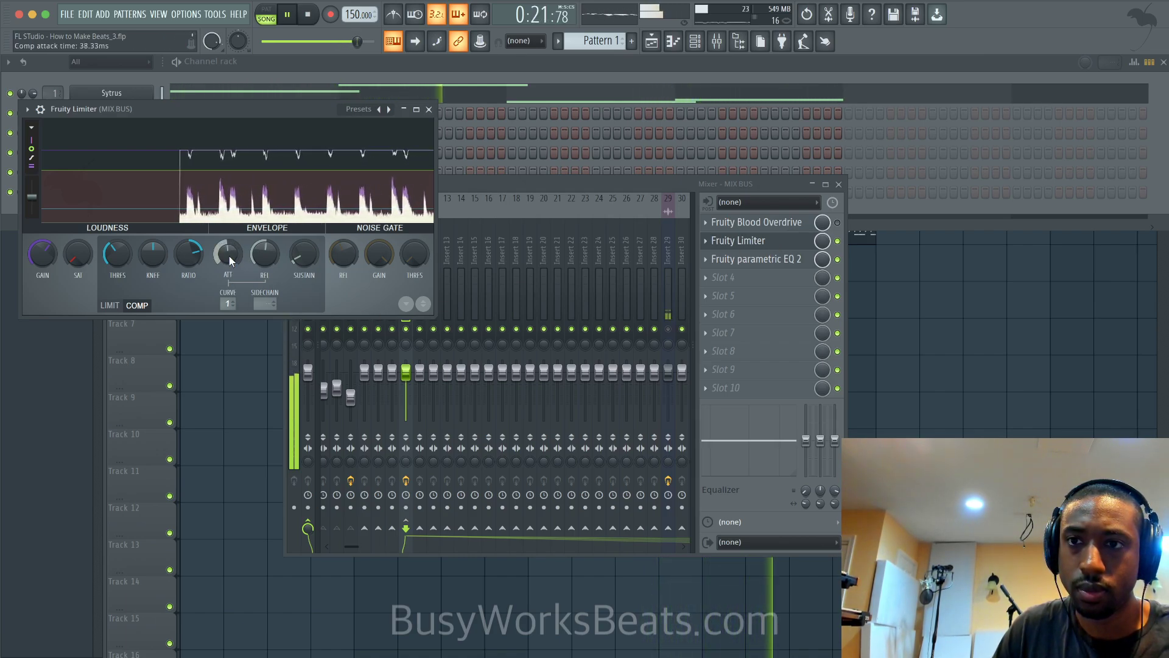
pyautogui.click(429, 110)
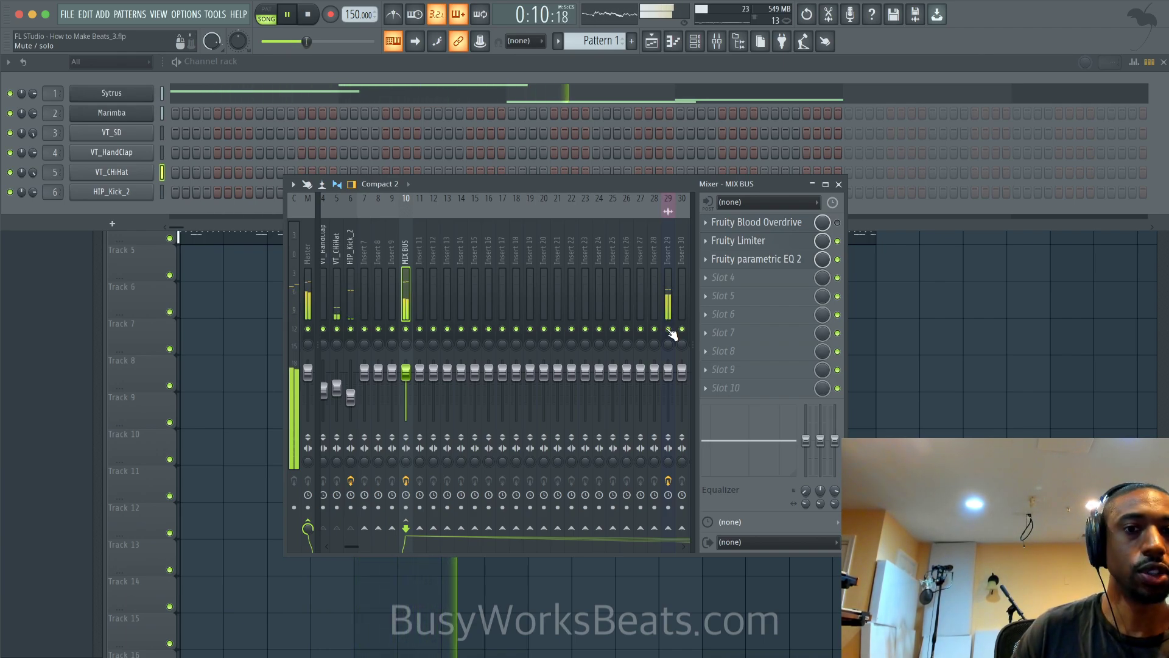
# - Add a second Fruity Parametric EQ 2 directly below the first one on MIX BUS
pyautogui.click(731, 277)
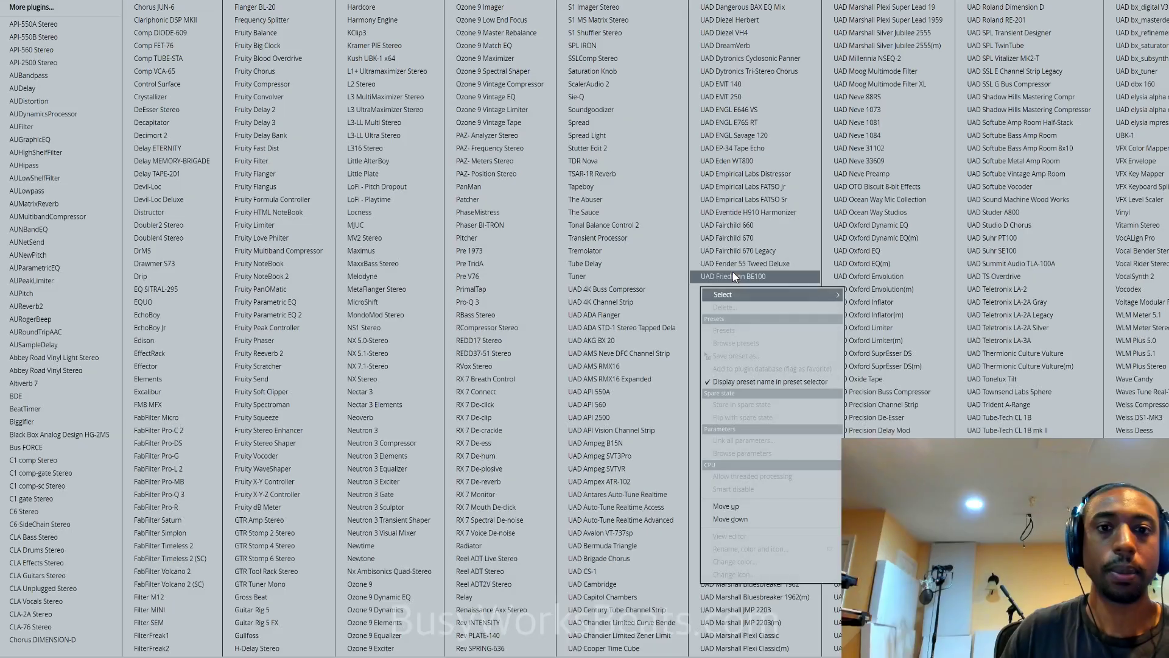
pyautogui.click(291, 313)
pyautogui.click(663, 320)
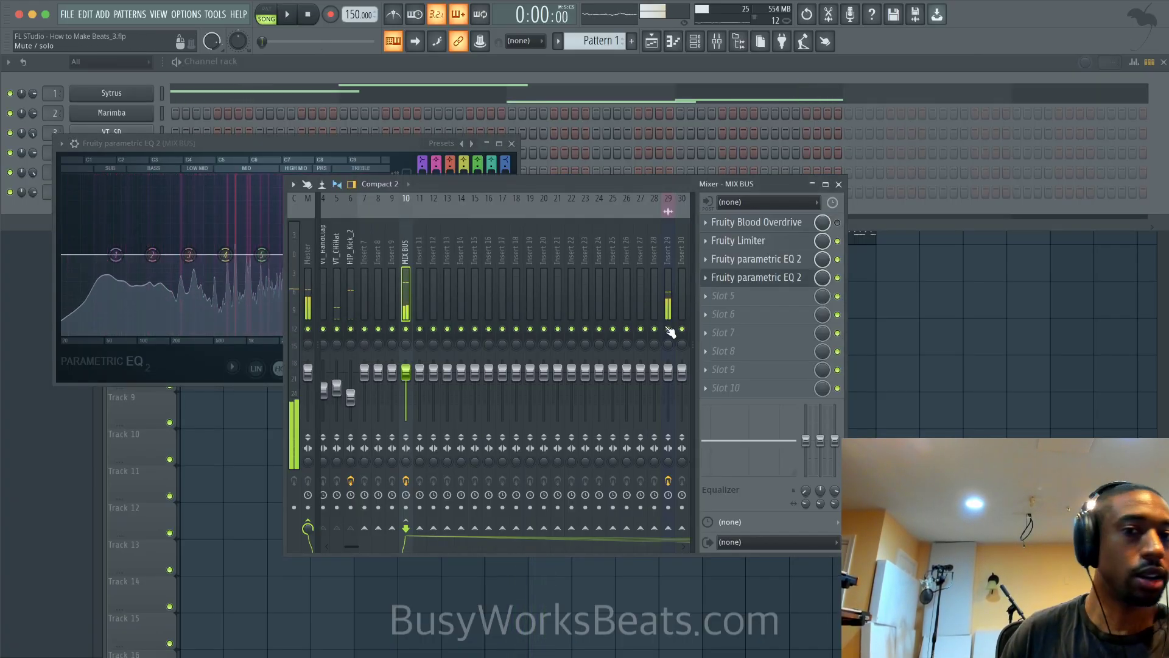
pyautogui.click(364, 144)
# - Try the 20Hz + 18kHz cut preset on the second EQ, switch to 40Hz cut with the cutoff at about 22 Hz, and audition it
pyautogui.click(439, 144)
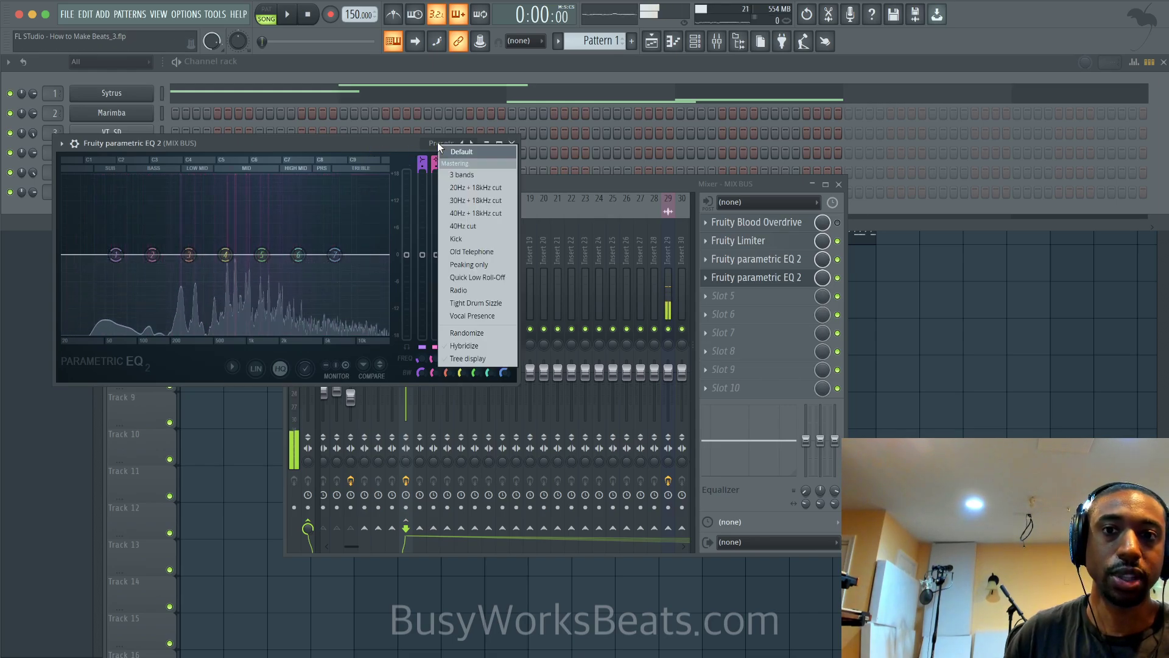
pyautogui.click(497, 189)
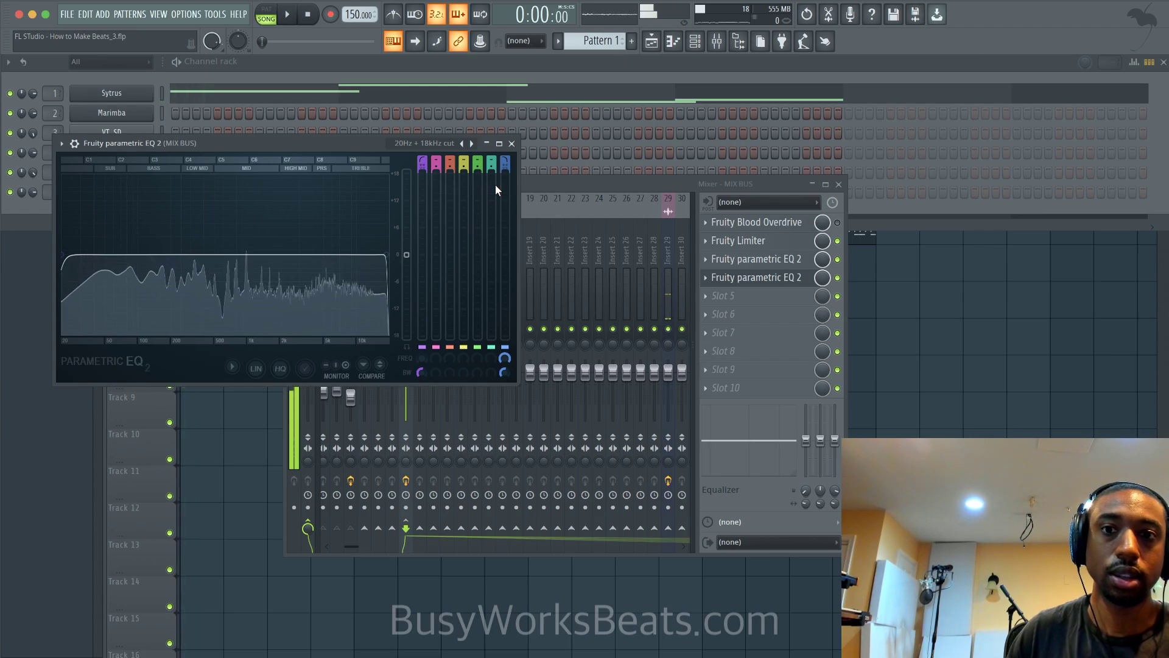
pyautogui.click(429, 144)
pyautogui.click(458, 226)
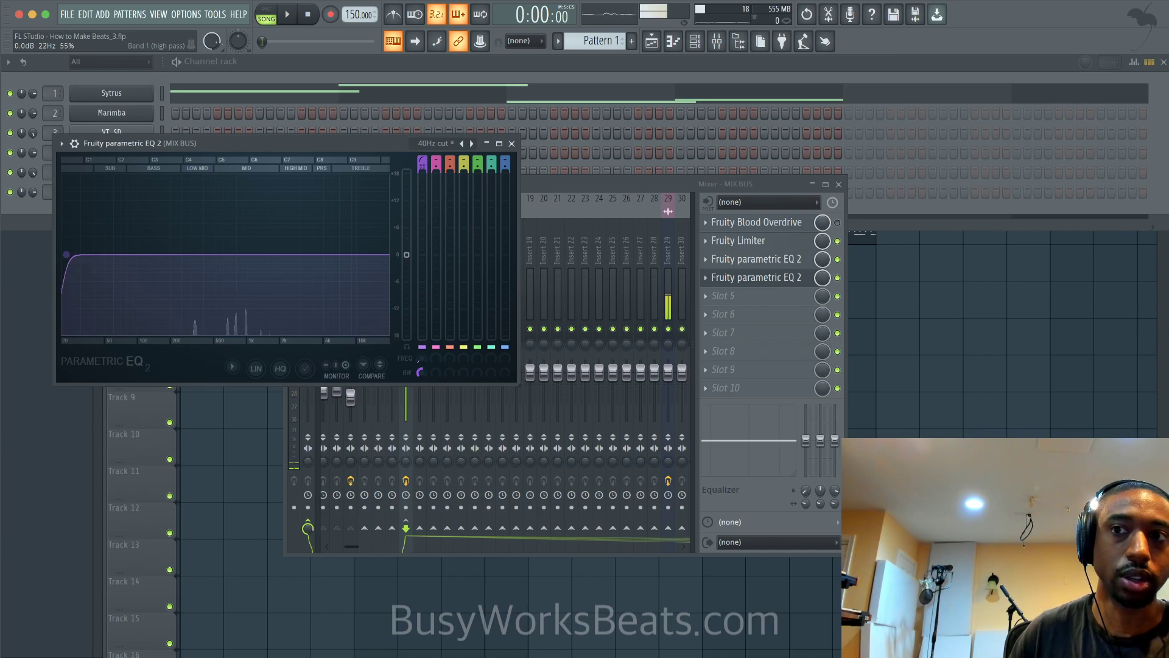
pyautogui.press('space')
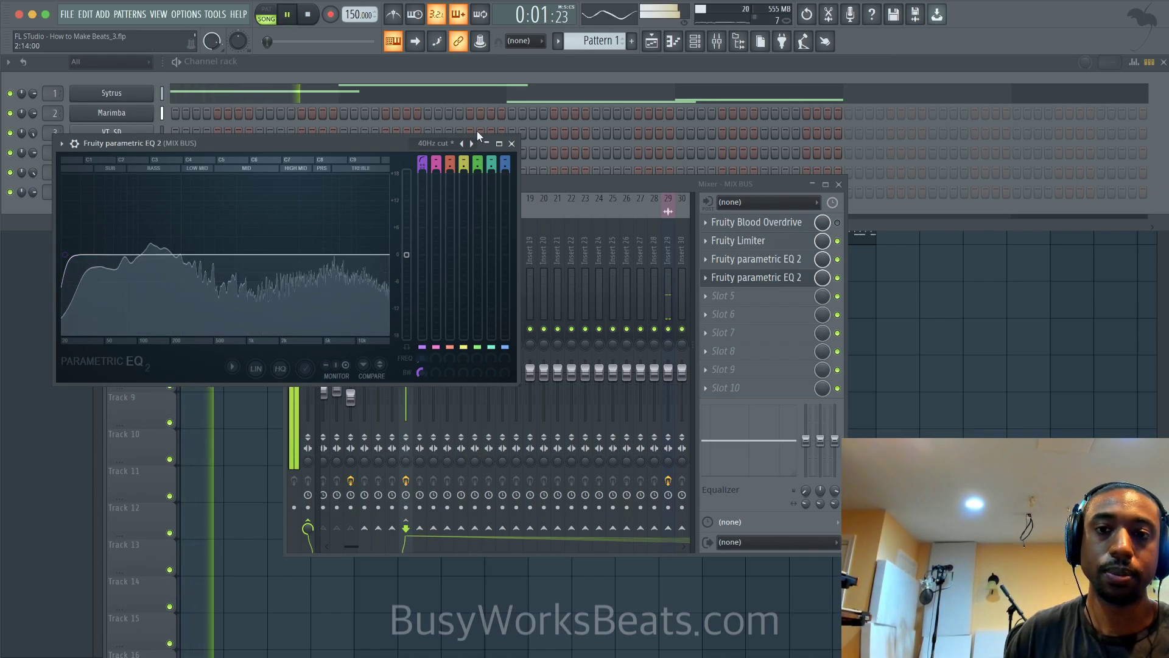
pyautogui.click(511, 144)
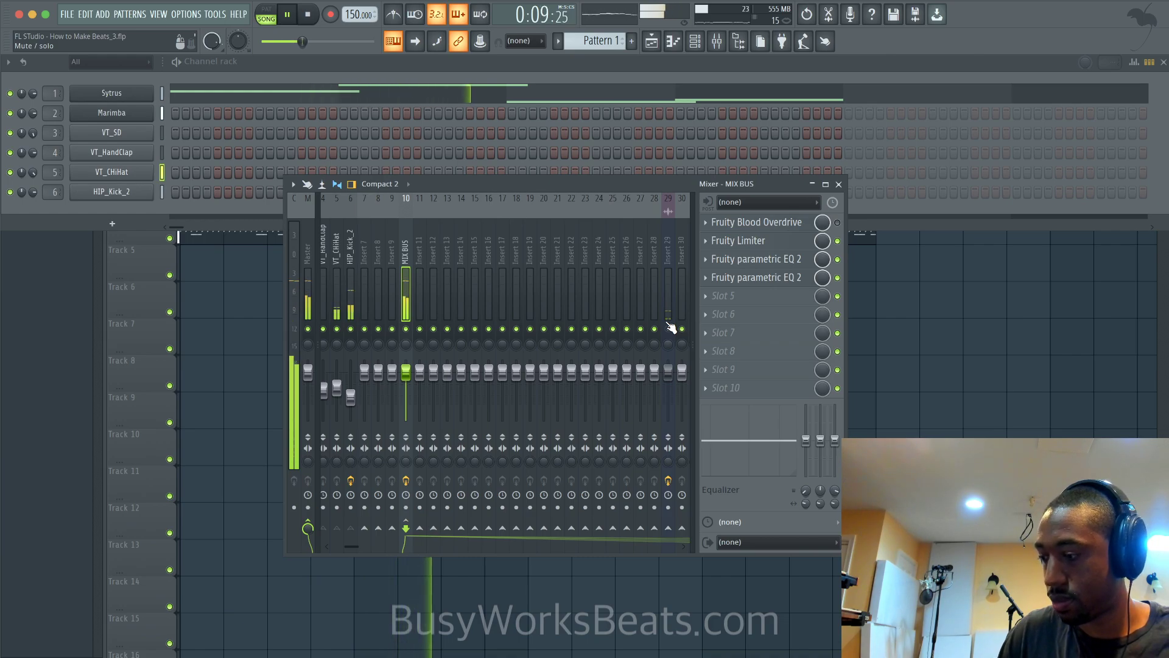
pyautogui.press('space')
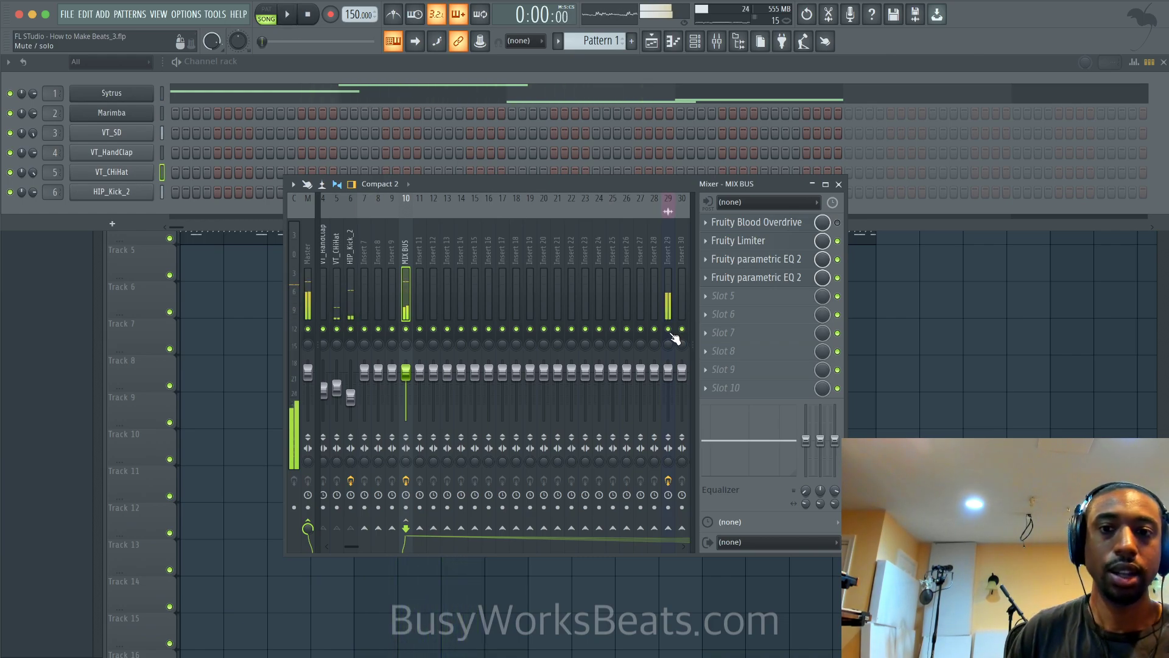
# - Add a Fruity Limiter at the end of the MIX BUS chain, and lower its saturation threshold to about -4.3 dB during playback
pyautogui.click(737, 295)
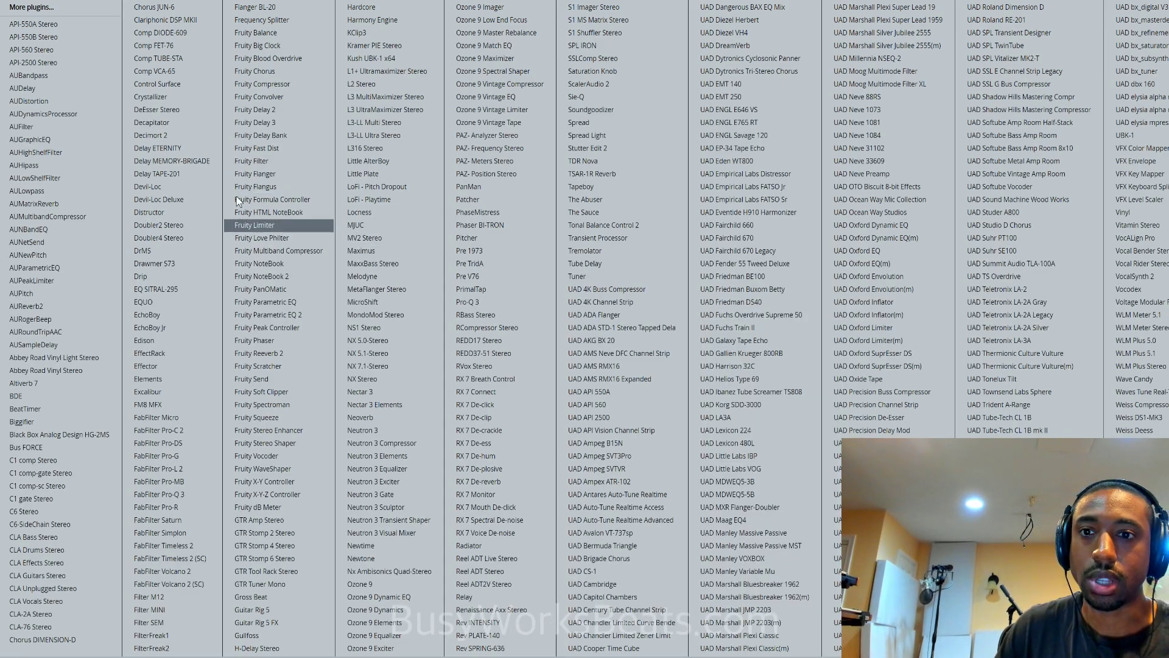
pyautogui.click(275, 226)
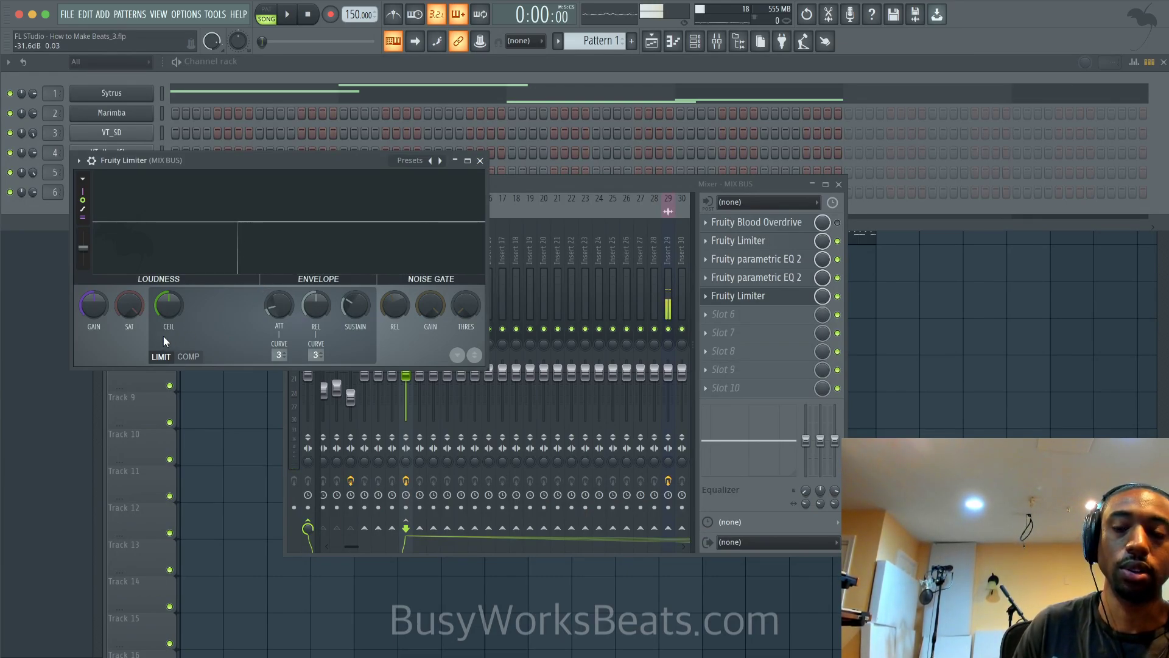
pyautogui.moveTo(130, 303)
pyautogui.mouseDown()
pyautogui.moveTo(131, 286)
pyautogui.moveTo(135, 300)
pyautogui.mouseUp()
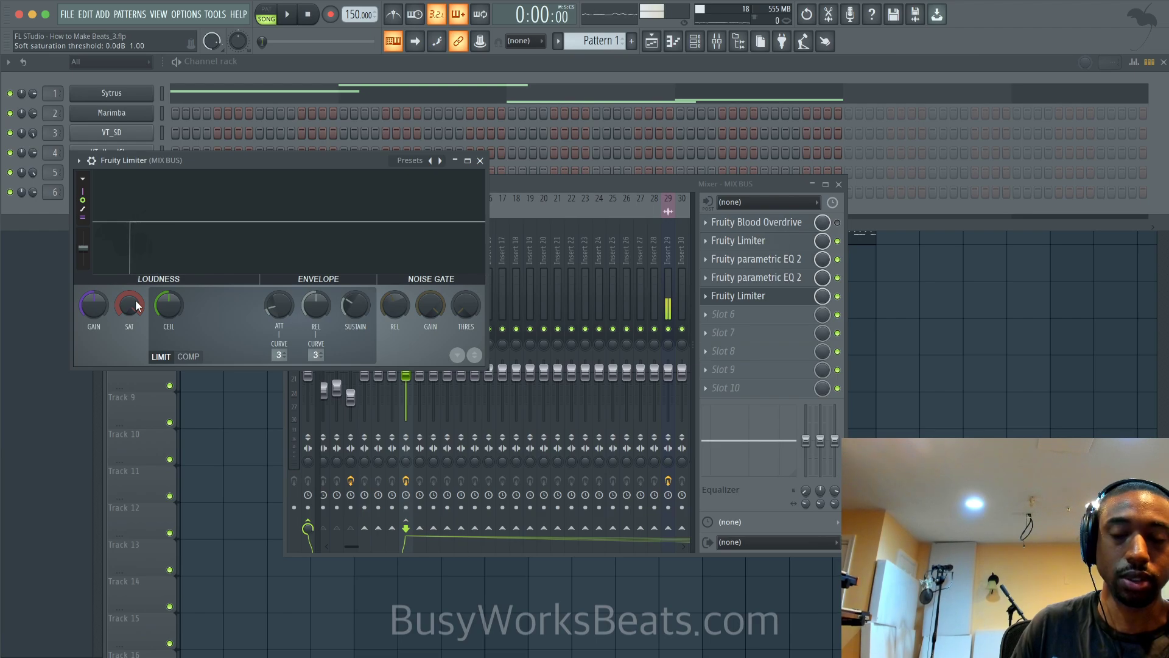
pyautogui.press('space')
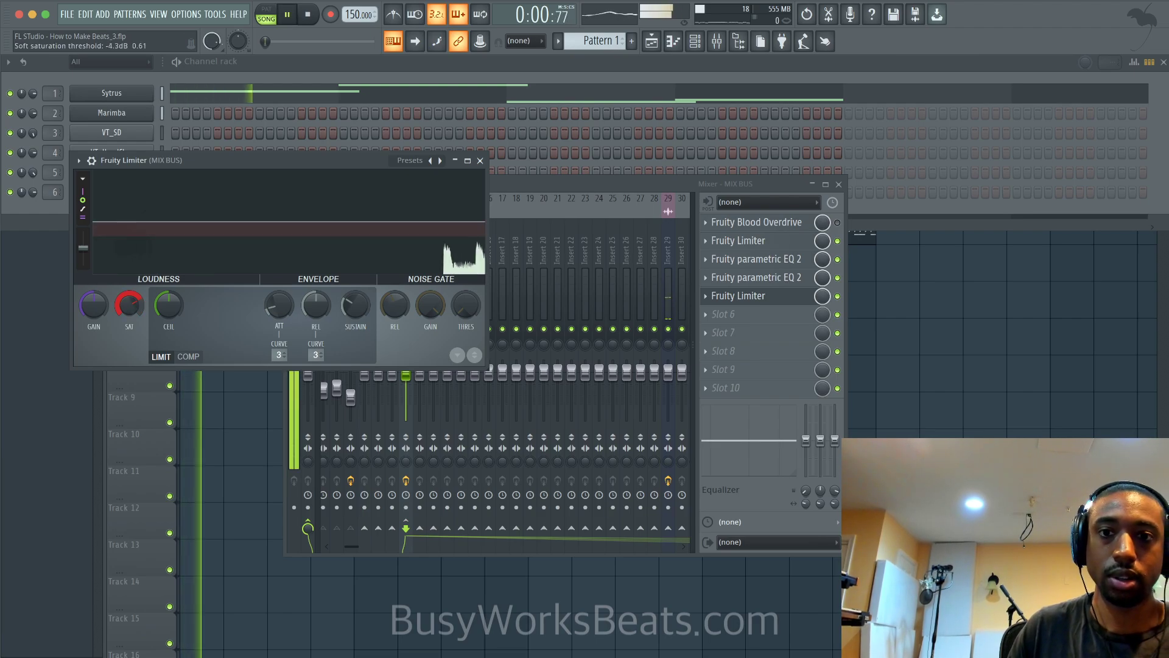
# - Mute Insert 29, reset the end limiter's saturation threshold to 0.0 dB, and try its gain at about 6.9 dB during playback
pyautogui.click(668, 329)
pyautogui.click(739, 295)
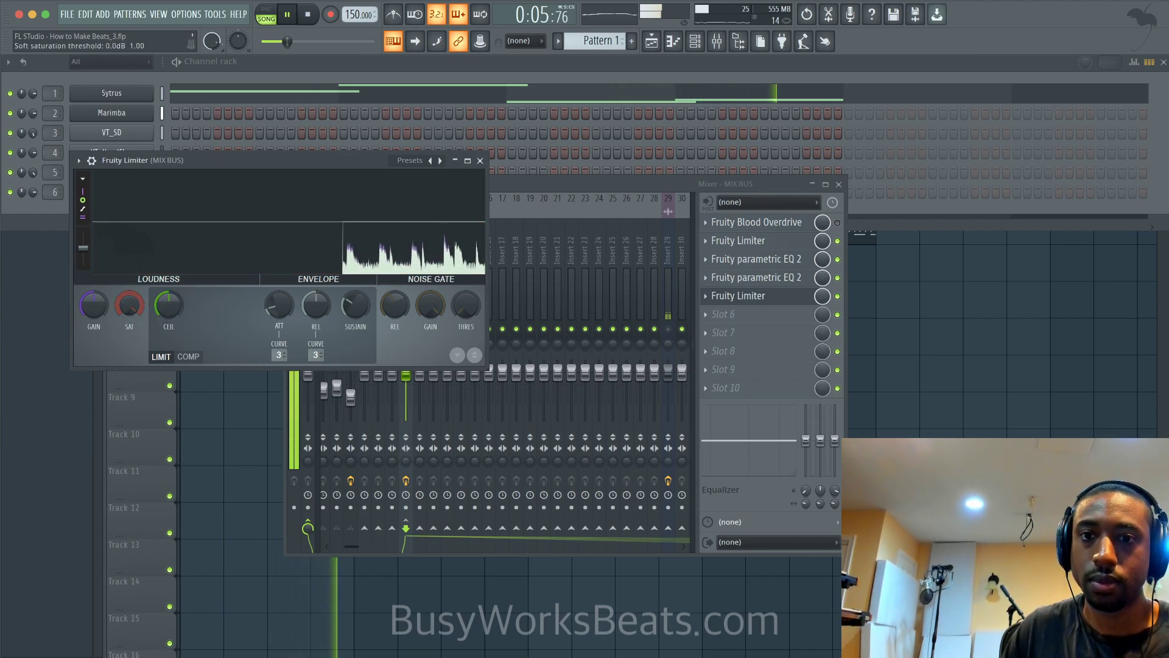
pyautogui.moveTo(104, 314); pyautogui.dragTo(105, 295)
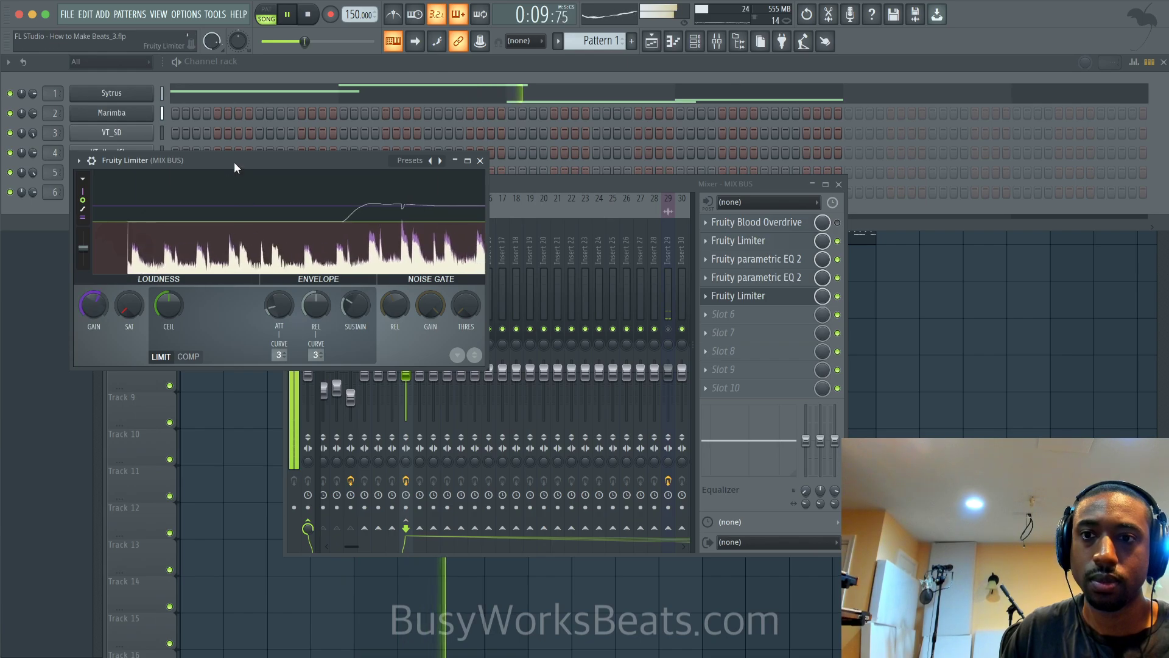
pyautogui.moveTo(258, 165); pyautogui.dragTo(672, 294)
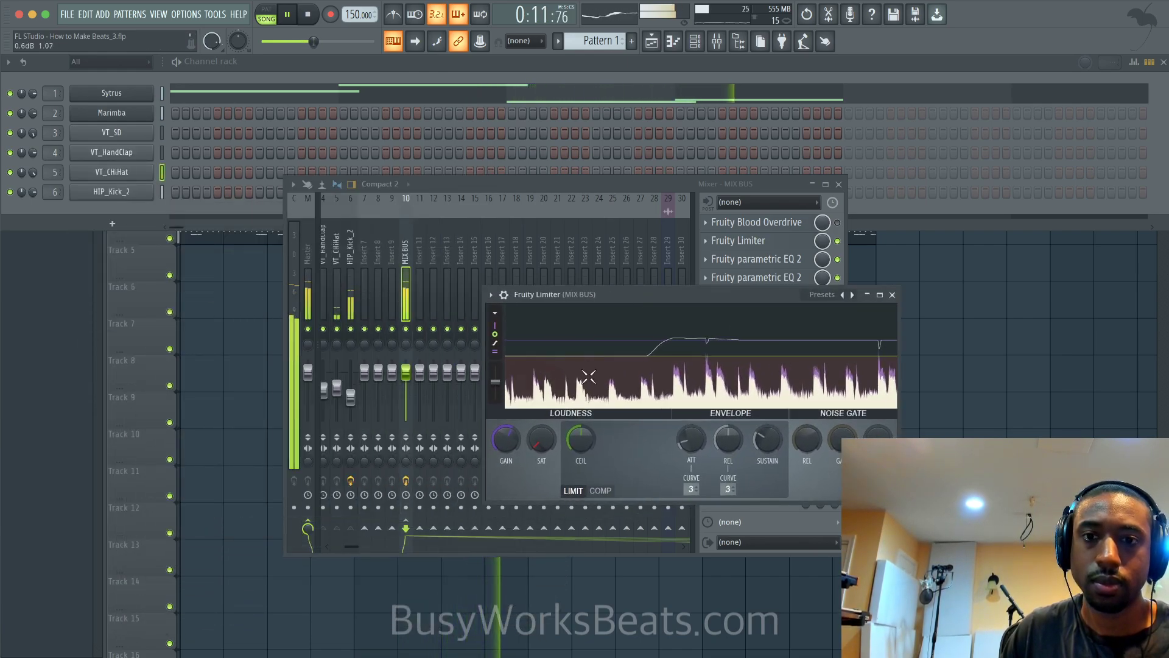
pyautogui.moveTo(512, 452); pyautogui.dragTo(512, 451)
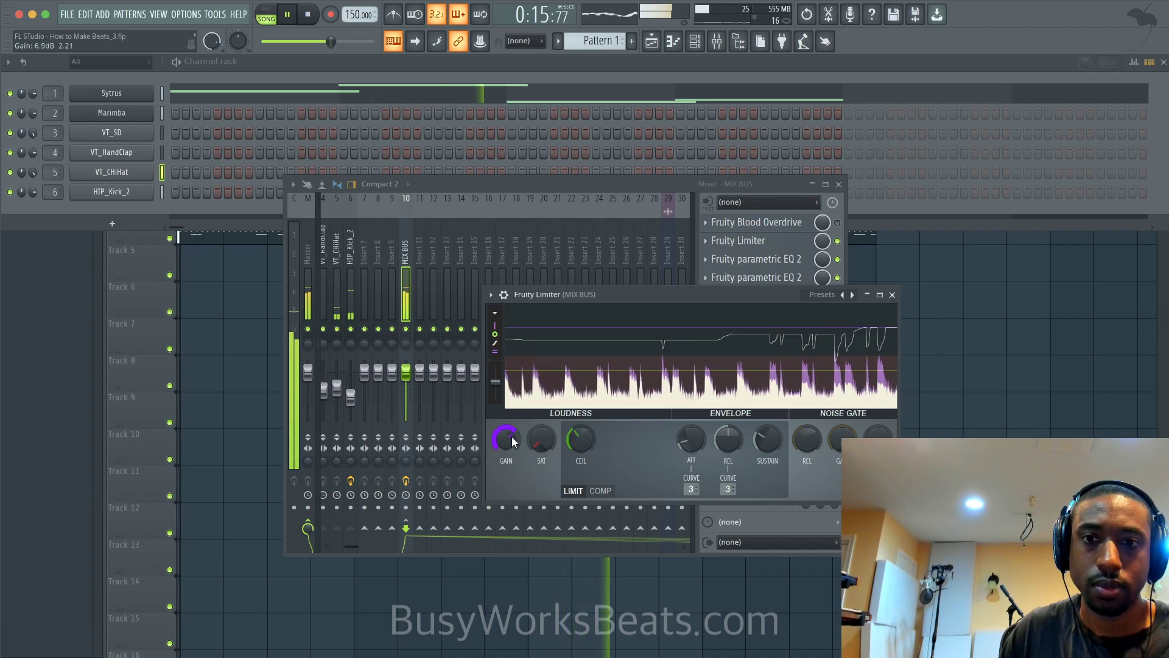
pyautogui.click(893, 294)
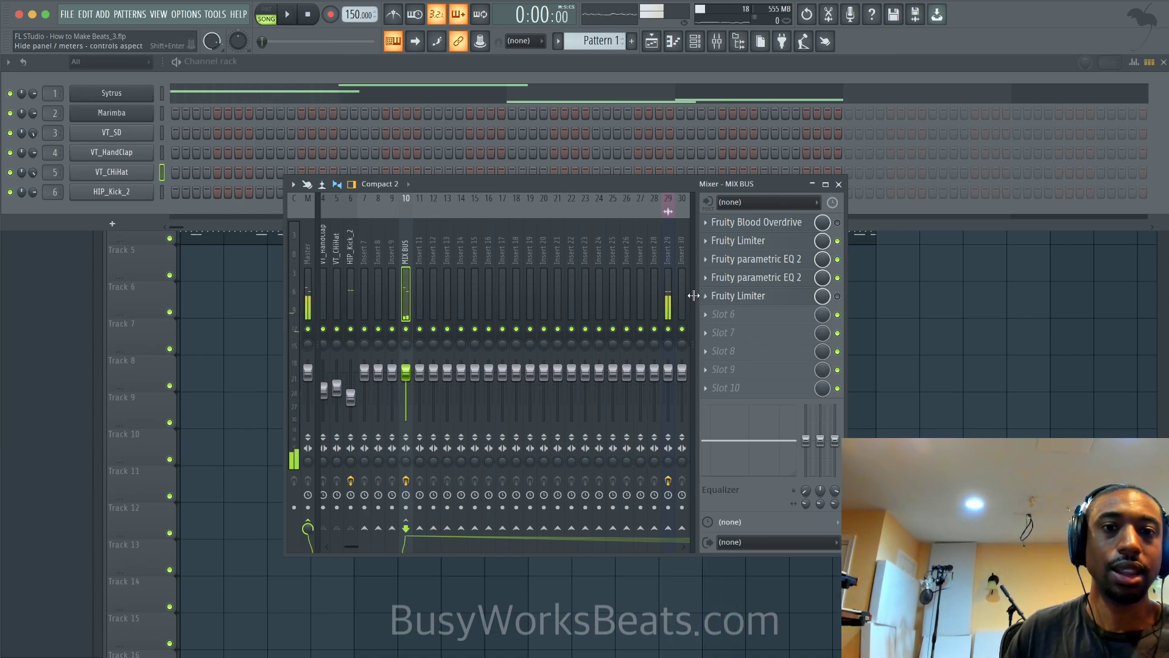
# - Delete the Fruity Limiter at the end of the MIX BUS chain
pyautogui.rightClick(703, 296)
pyautogui.click(738, 321)
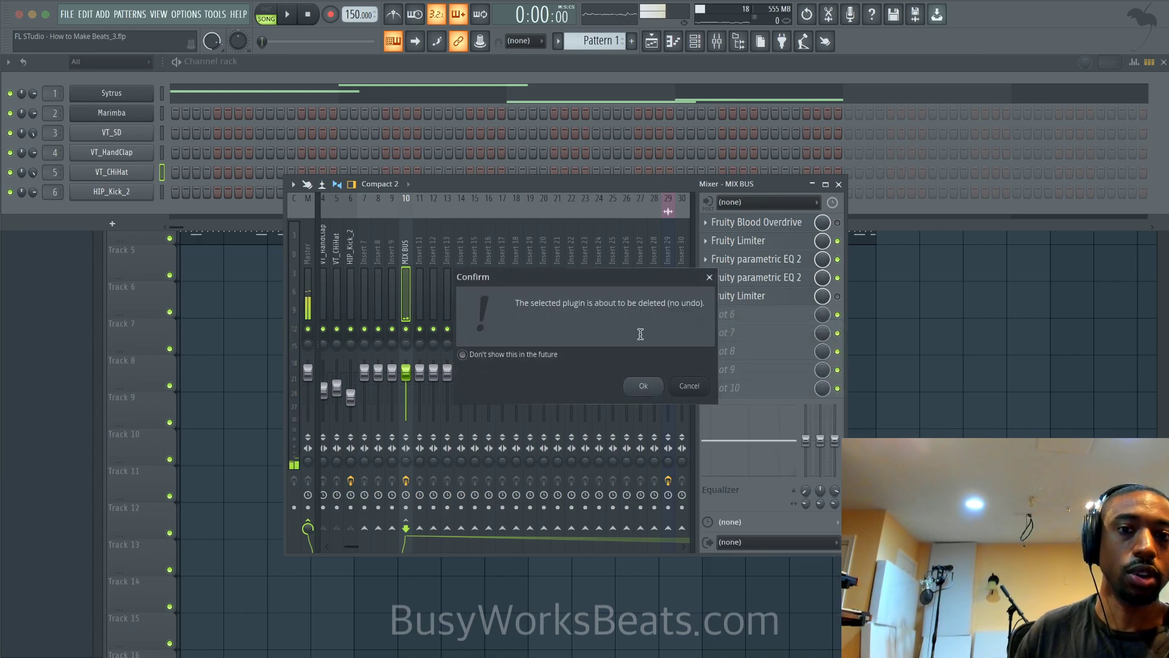
pyautogui.click(644, 386)
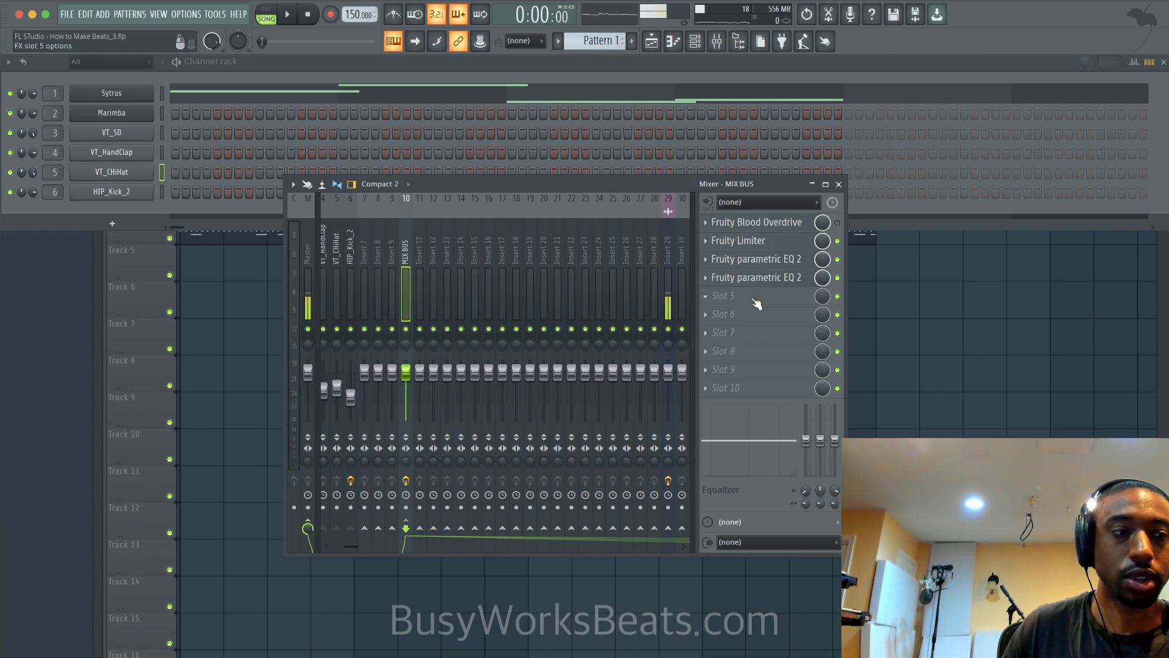
pyautogui.press('space')
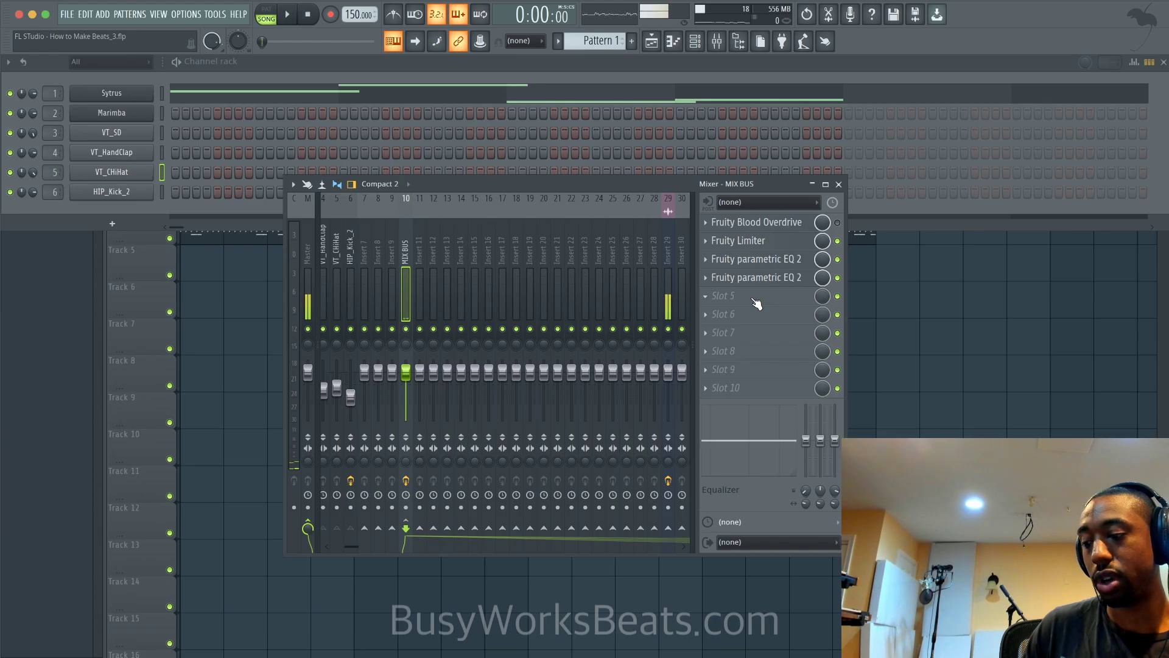
# - Add a new Fruity Limiter in slot 5 of MIX BUS in COMP mode, and play the beat with Insert 29 muted
pyautogui.click(751, 297)
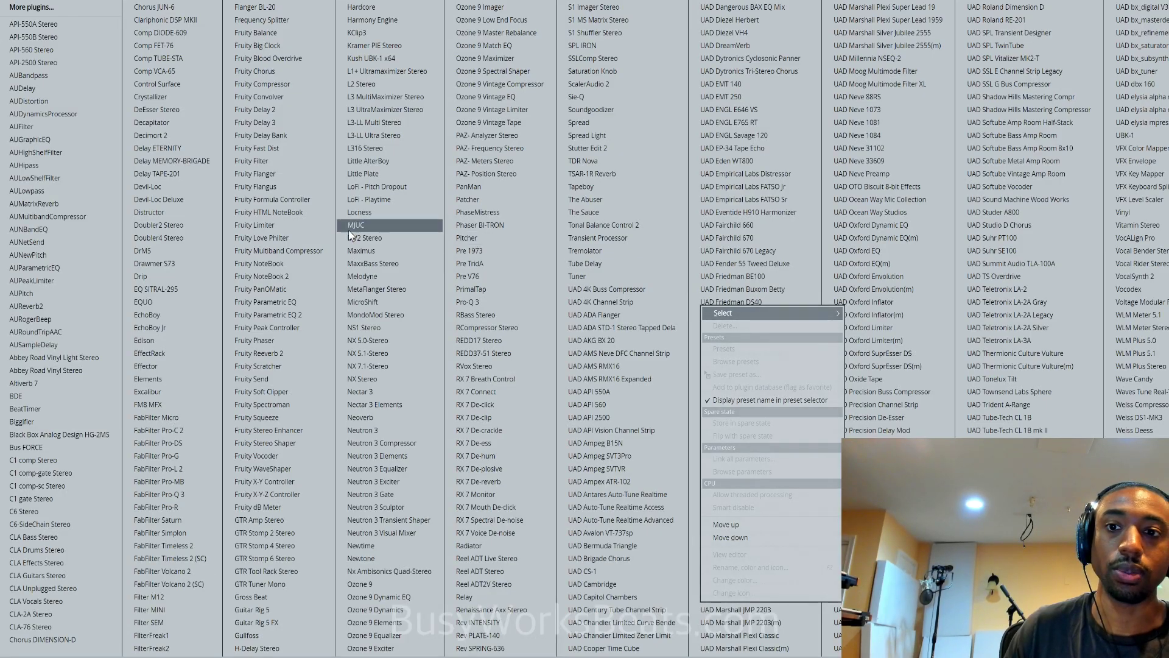
pyautogui.click(297, 224)
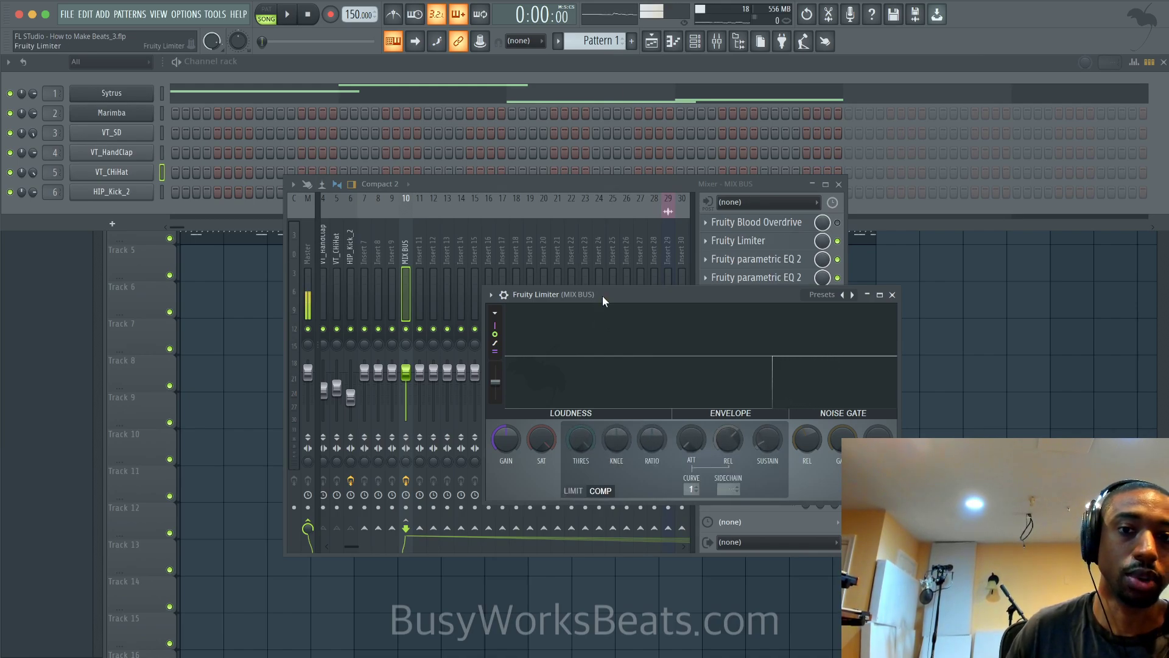
pyautogui.moveTo(602, 295); pyautogui.dragTo(251, 272)
pyautogui.press('space')
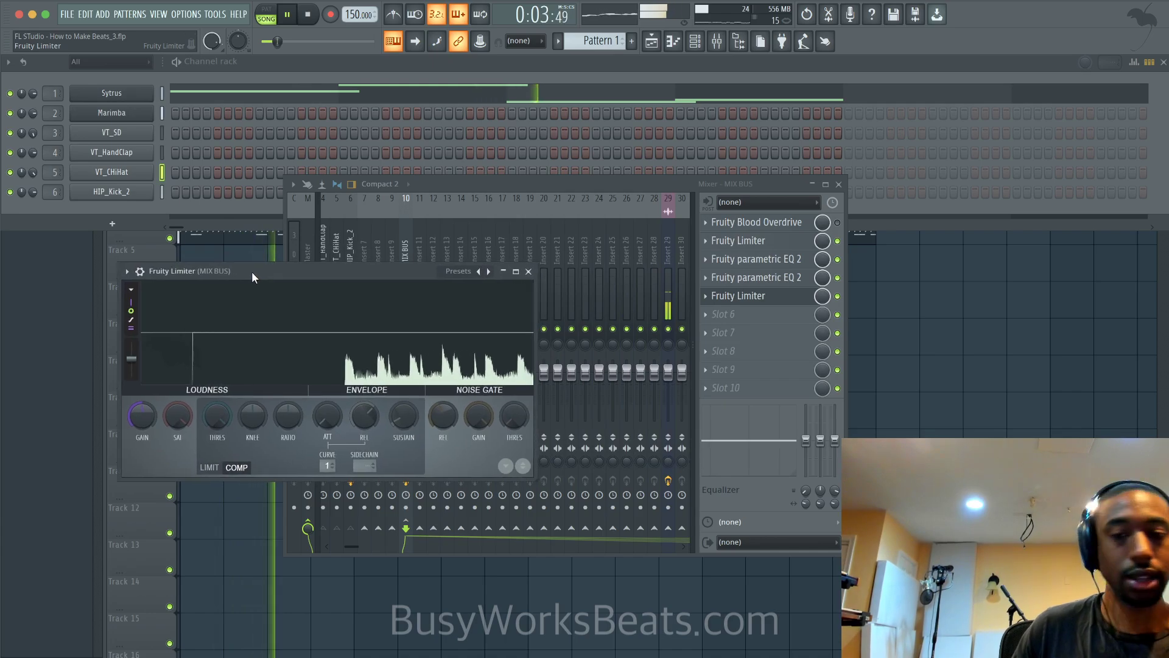
pyautogui.moveTo(404, 271); pyautogui.dragTo(371, 276)
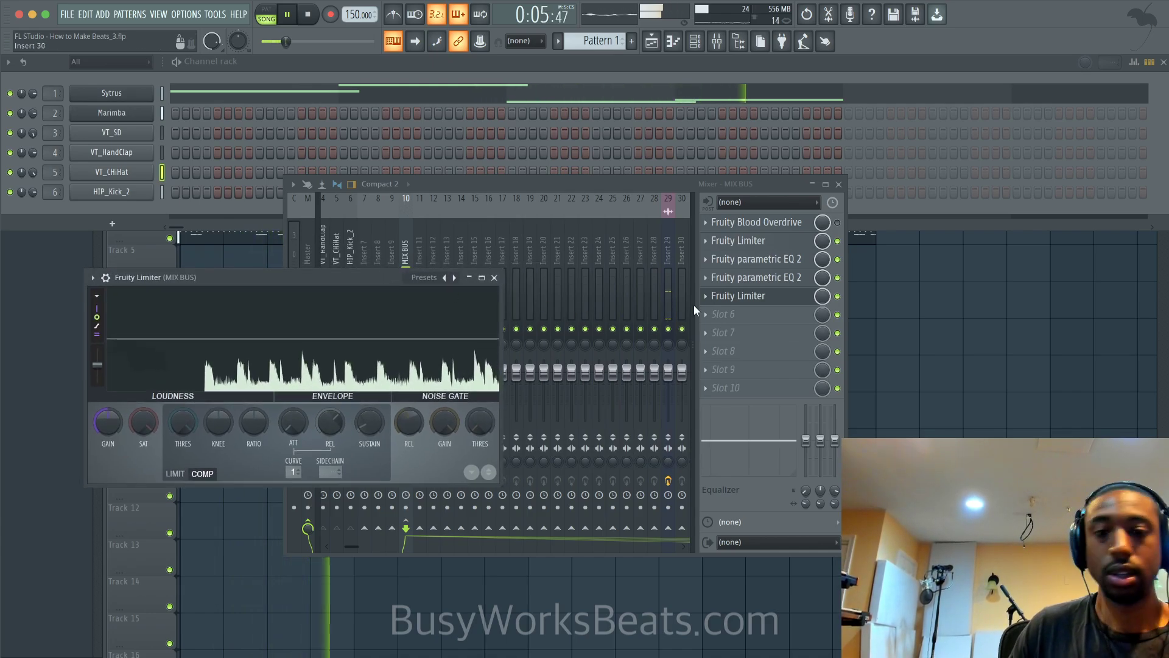
pyautogui.click(669, 329)
pyautogui.click(216, 278)
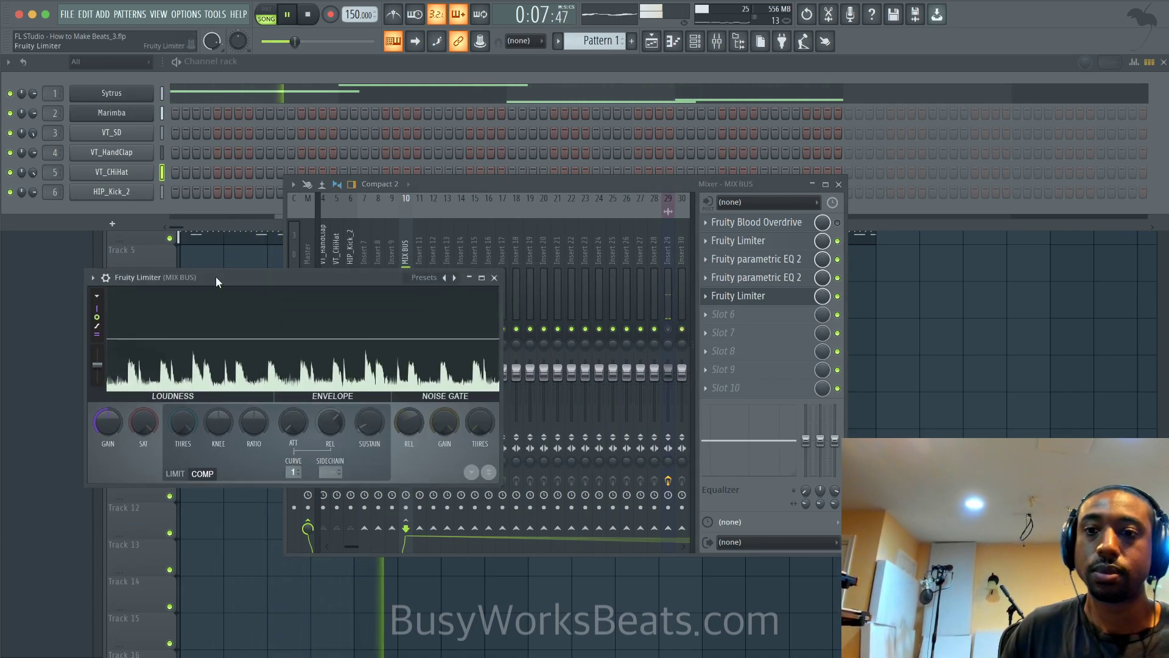
# - Raise the slot 5 compressor's ratio, set its attack to about 34 ms, and lower its threshold to about -30.4 dB during playback
pyautogui.moveTo(183, 422); pyautogui.dragTo(183, 445)
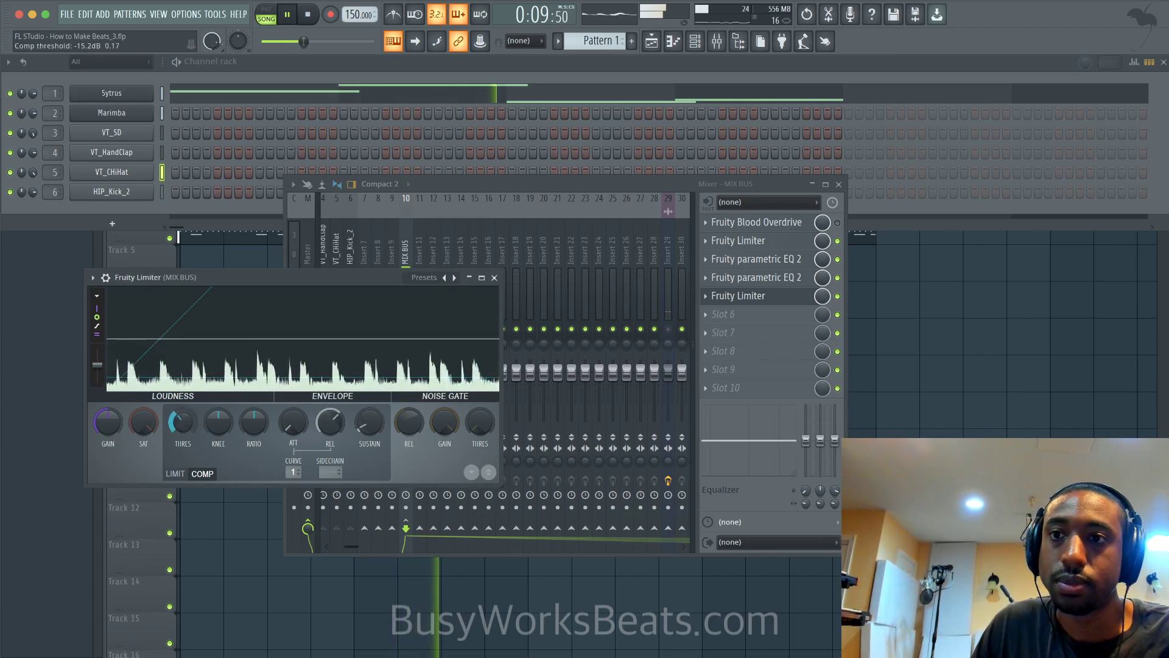
pyautogui.moveTo(254, 422); pyautogui.dragTo(332, 403)
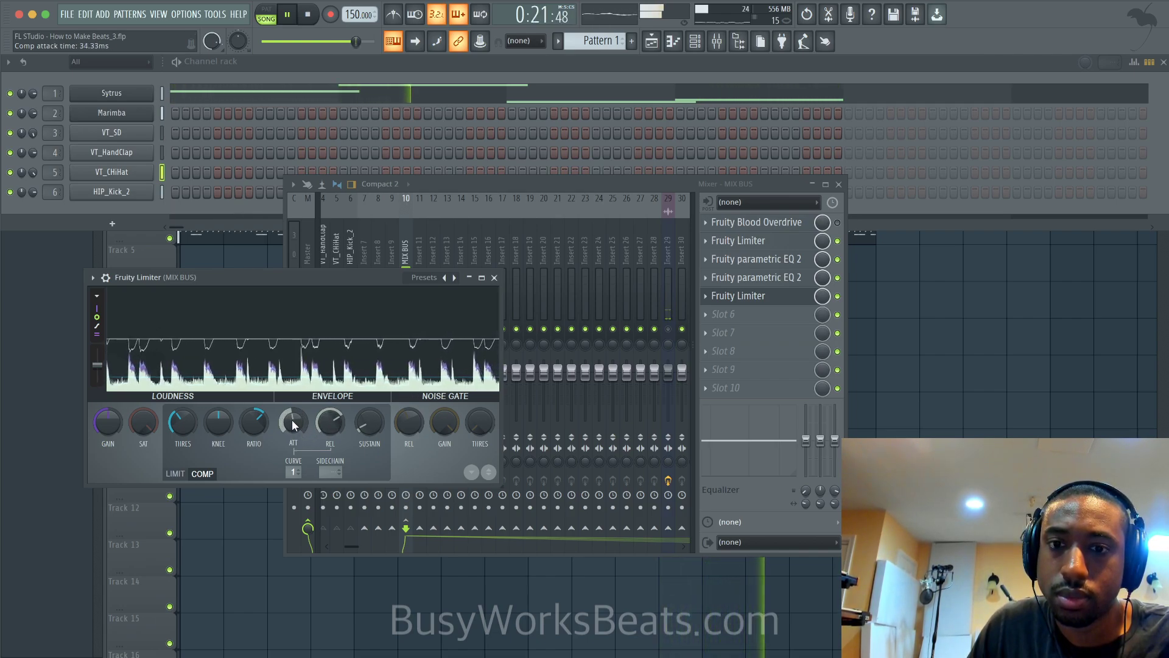
pyautogui.moveTo(181, 421); pyautogui.dragTo(176, 434)
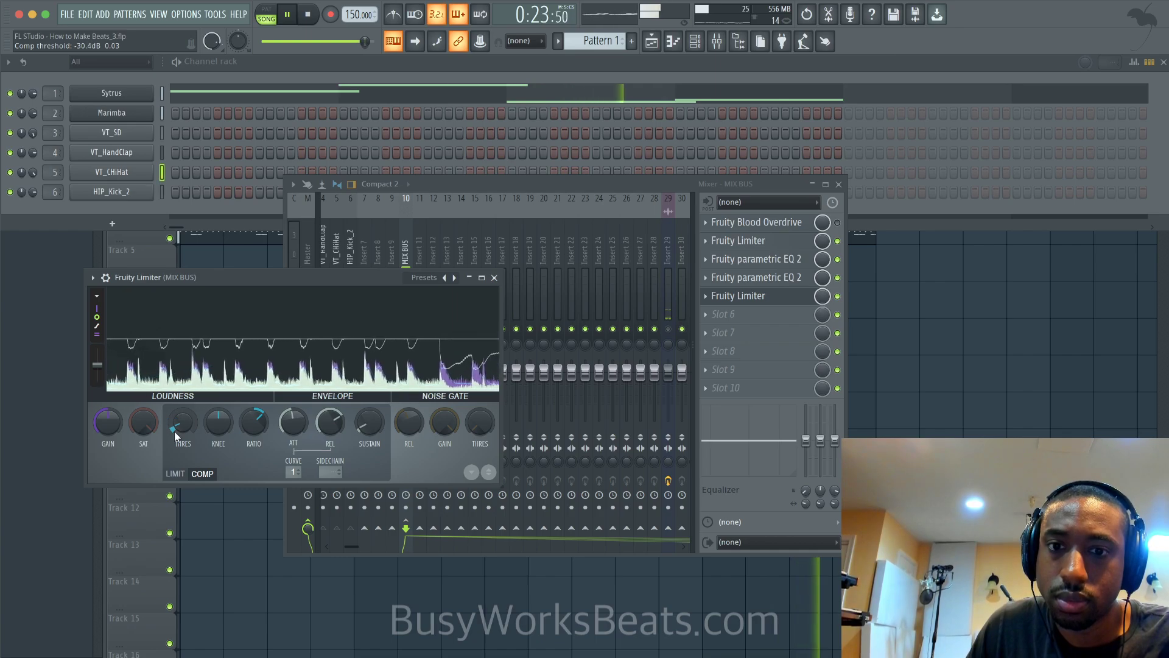
pyautogui.press('space')
# - Raise the compressor threshold of the slot 5 Fruity Limiter during playback, and close its window
pyautogui.click(670, 332)
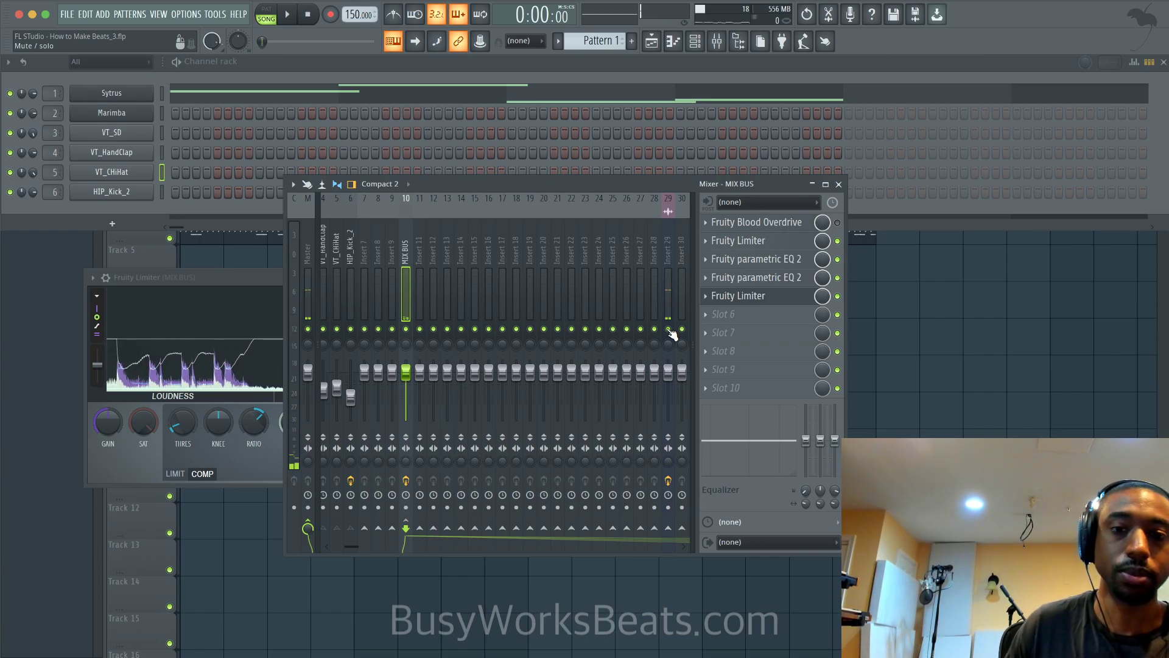
pyautogui.press('space')
pyautogui.click(238, 276)
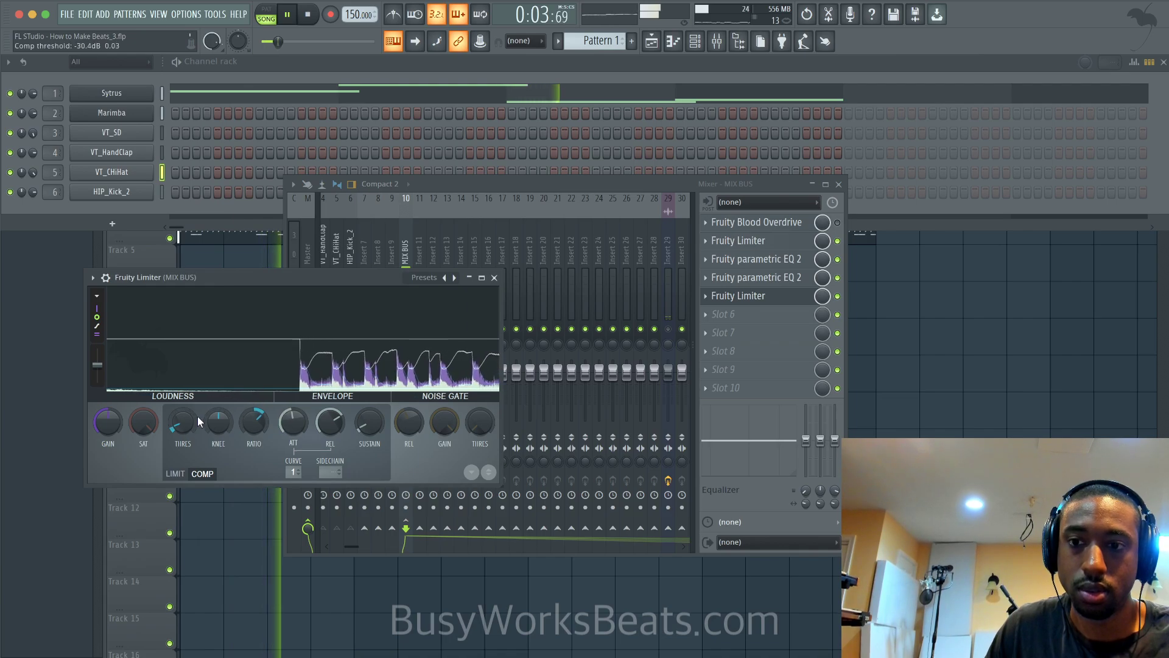
pyautogui.moveTo(199, 421)
pyautogui.mouseDown()
pyautogui.moveTo(198, 402)
pyautogui.moveTo(186, 422)
pyautogui.mouseUp()
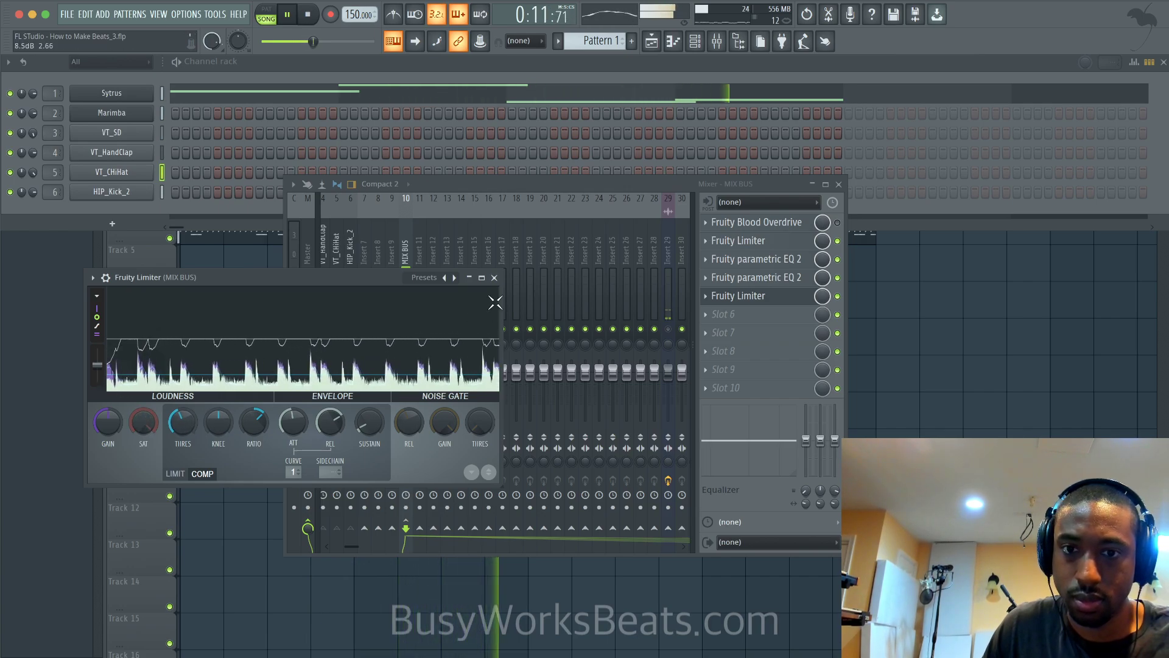
pyautogui.click(494, 279)
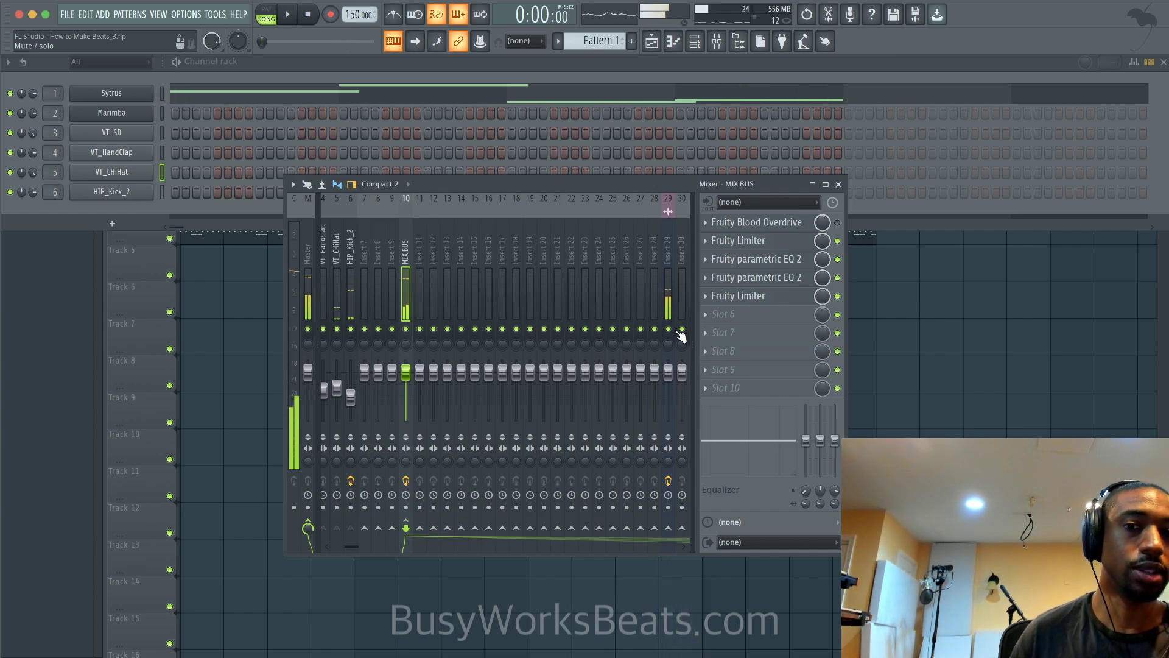
# - Add another Fruity Limiter in slot 6 of MIX BUS in LIMIT mode, and briefly test playback
pyautogui.click(761, 321)
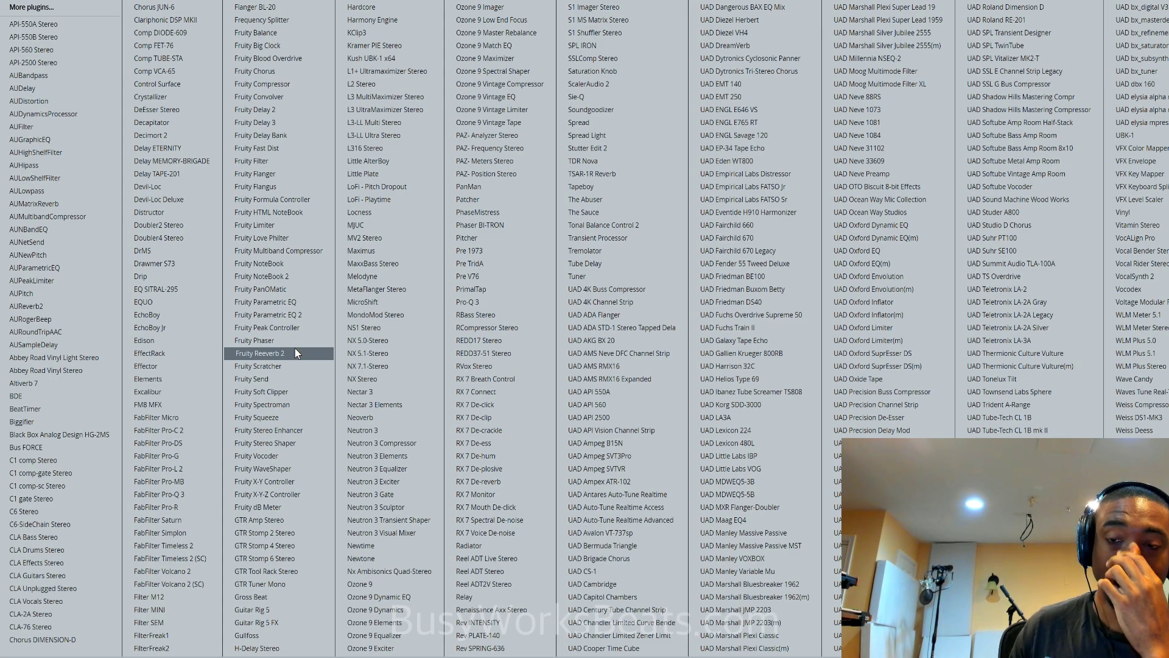
pyautogui.click(284, 225)
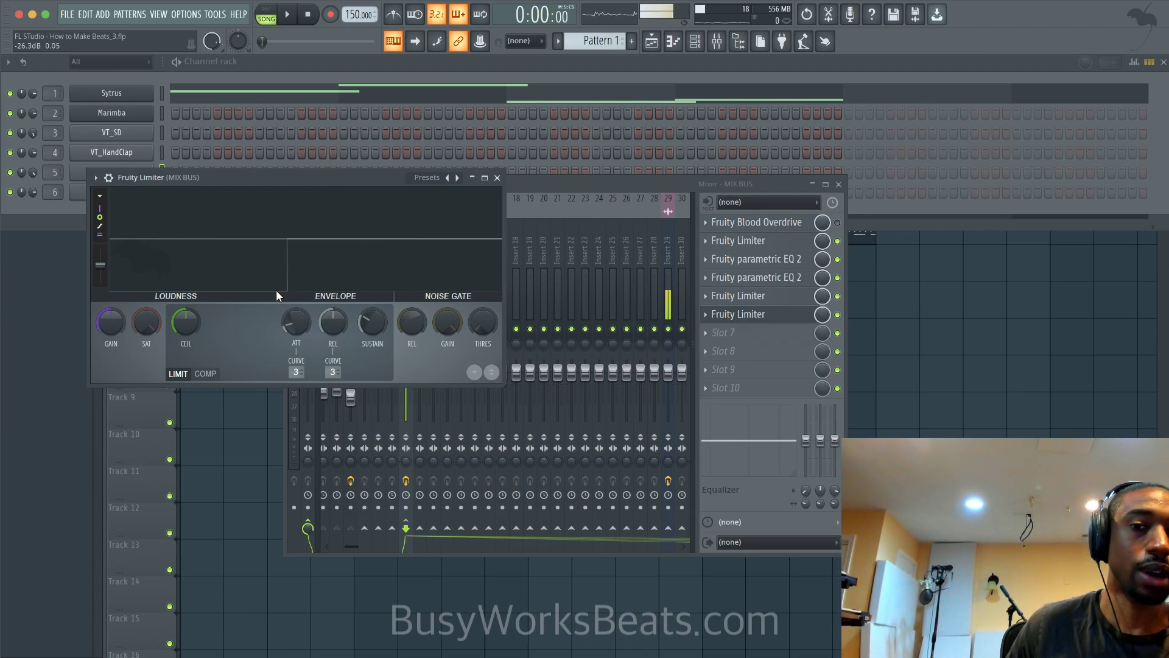
pyautogui.press('space')
pyautogui.press('space')
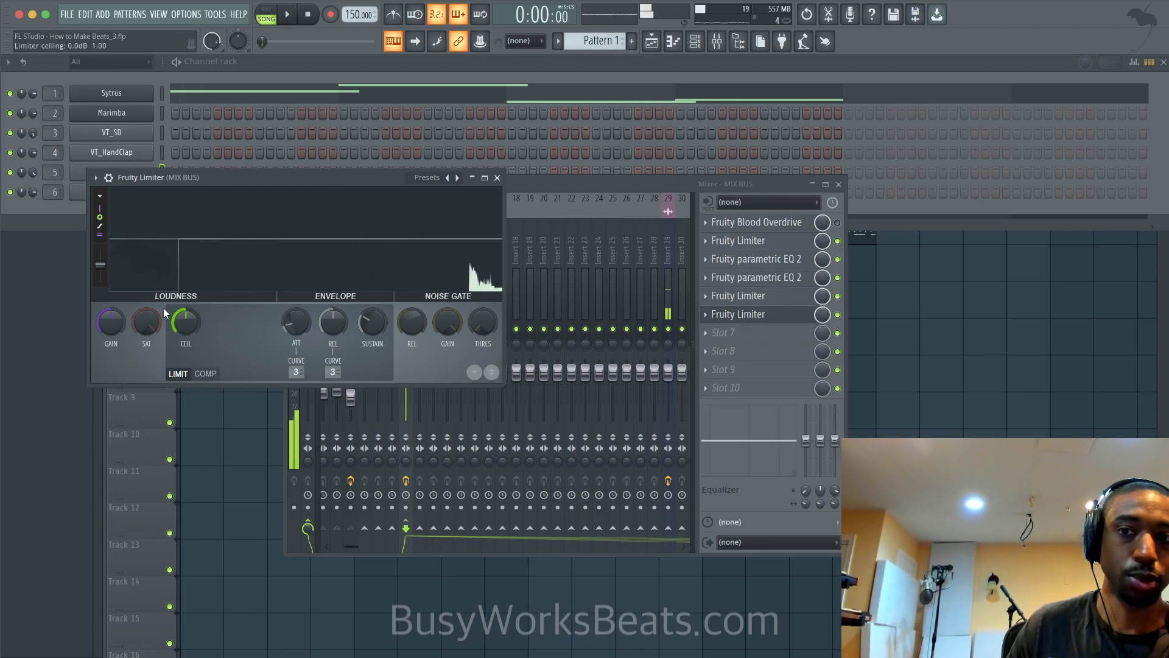
# - Try the slot 6 limiter's gain at about 4.6 dB during playback with Insert 29 muted, and bring the gain back down
pyautogui.click(612, 344)
pyautogui.press('space')
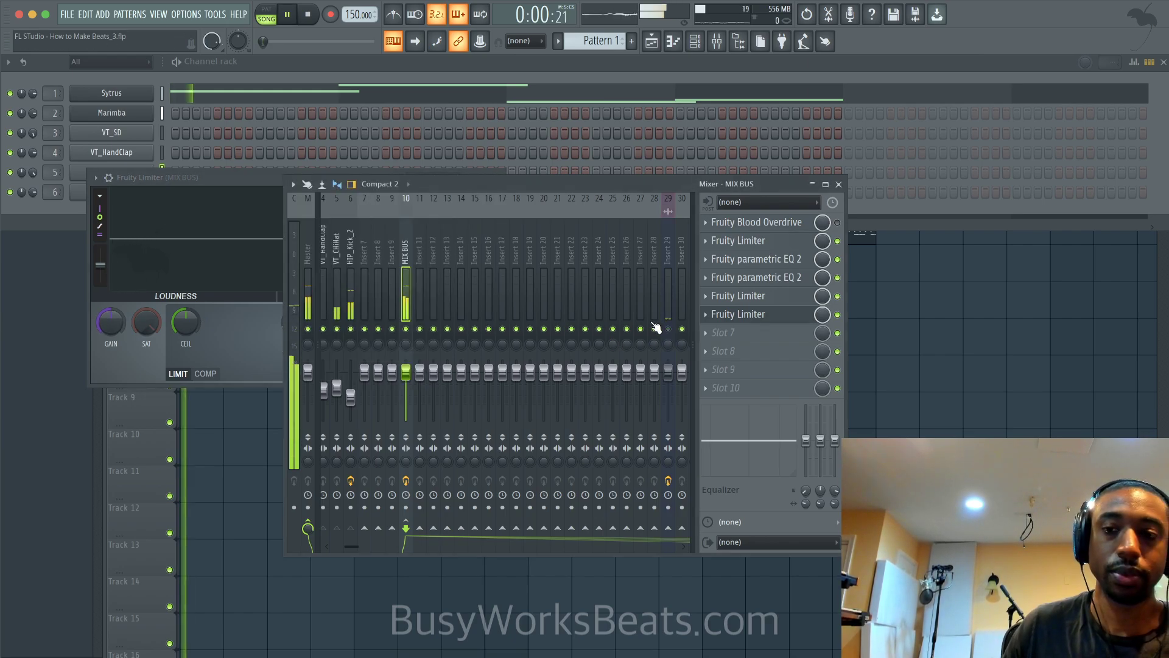
pyautogui.click(169, 185)
pyautogui.moveTo(119, 320); pyautogui.dragTo(120, 293)
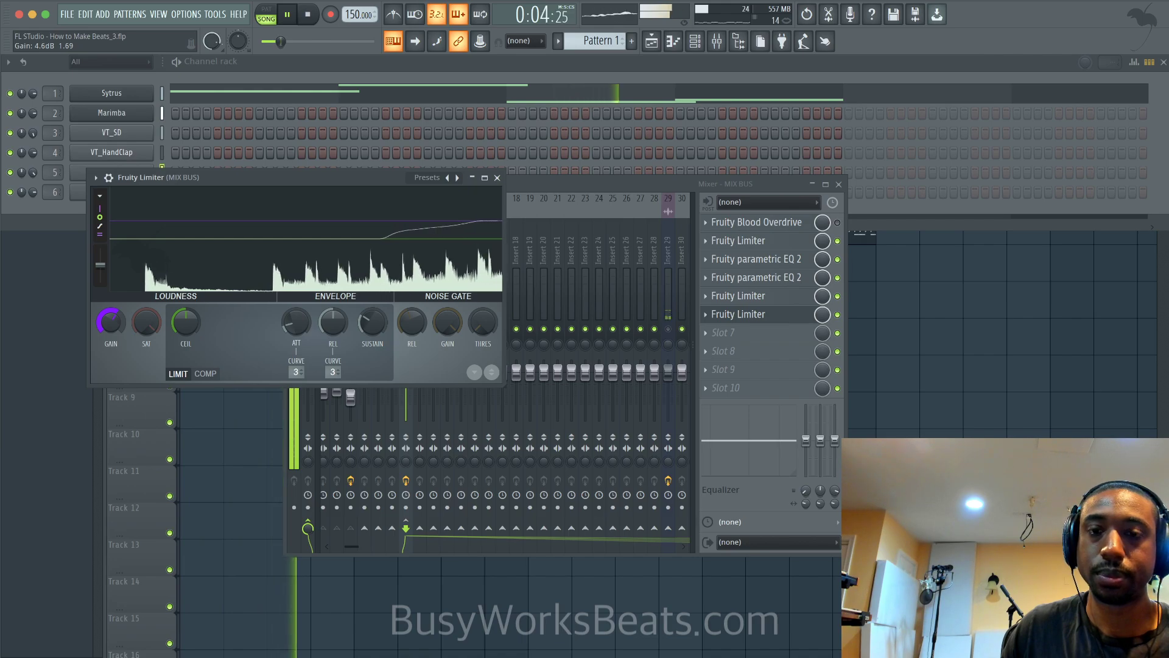
pyautogui.moveTo(282, 187); pyautogui.dragTo(724, 270)
pyautogui.moveTo(551, 408); pyautogui.dragTo(551, 424)
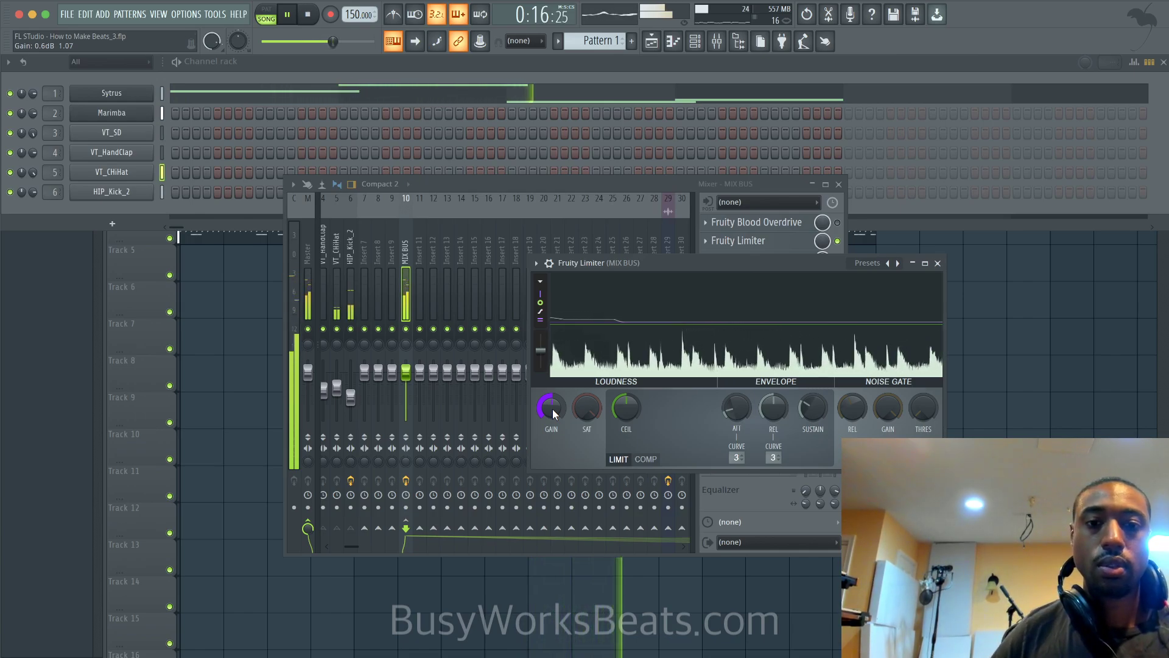
pyautogui.moveTo(553, 408); pyautogui.dragTo(554, 438)
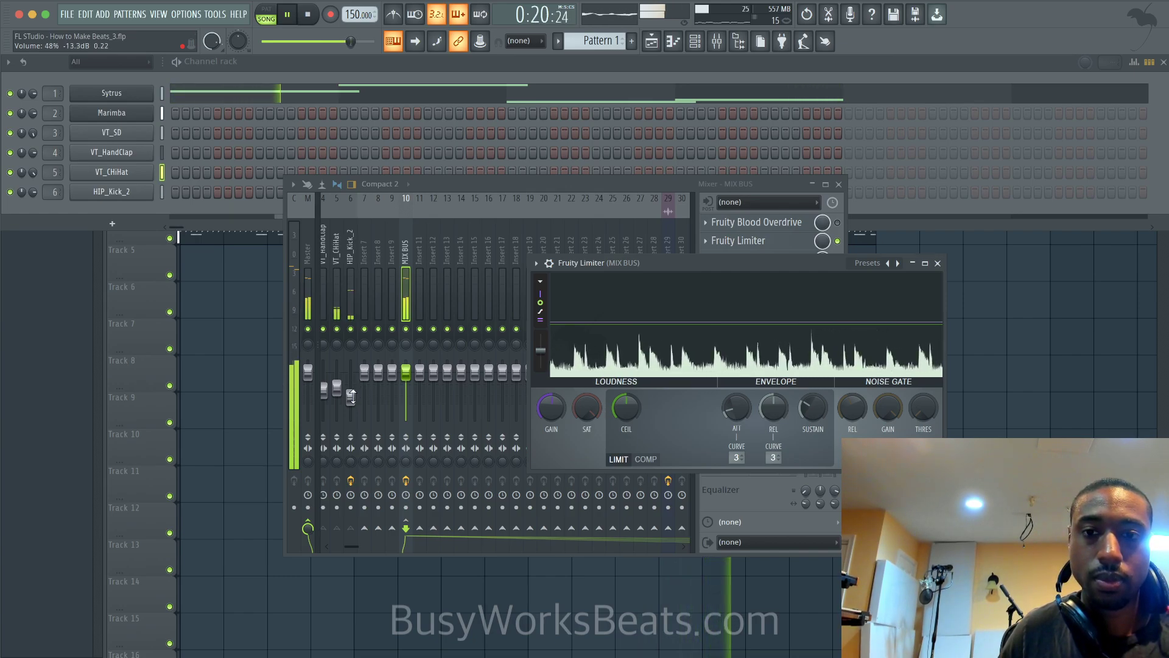
# - Set the time shift of the HIP_Kick_2 channel to 0:01 during playback, and close its settings
pyautogui.scroll(1, 407, 277)
pyautogui.scroll(2, 405, 272)
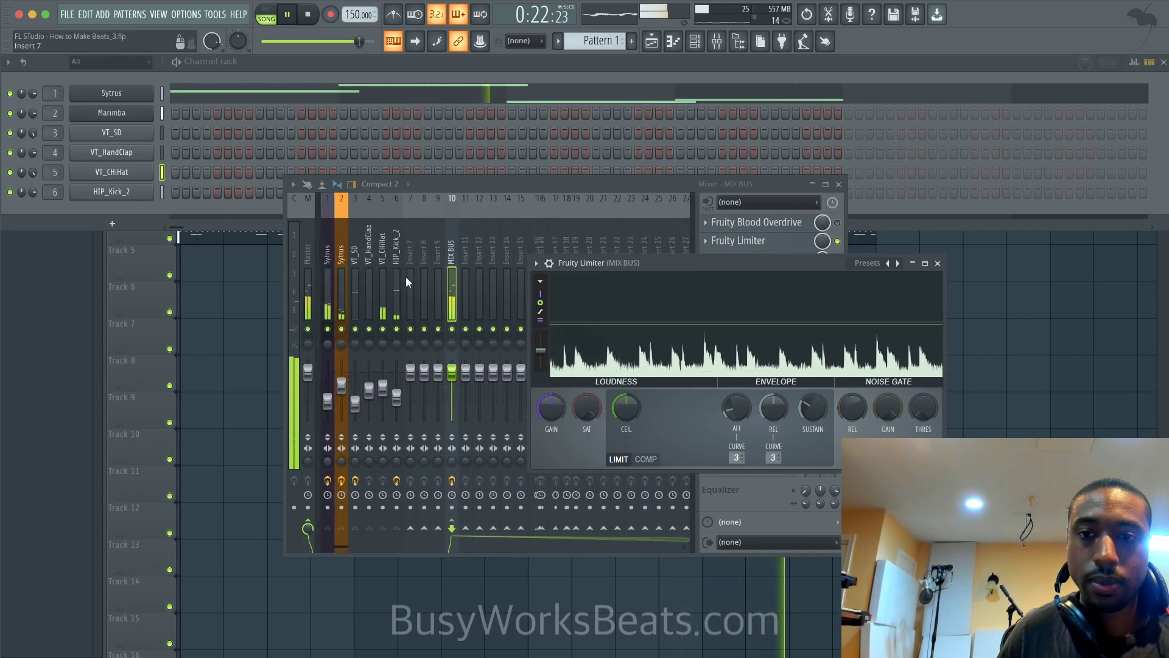
pyautogui.click(398, 397)
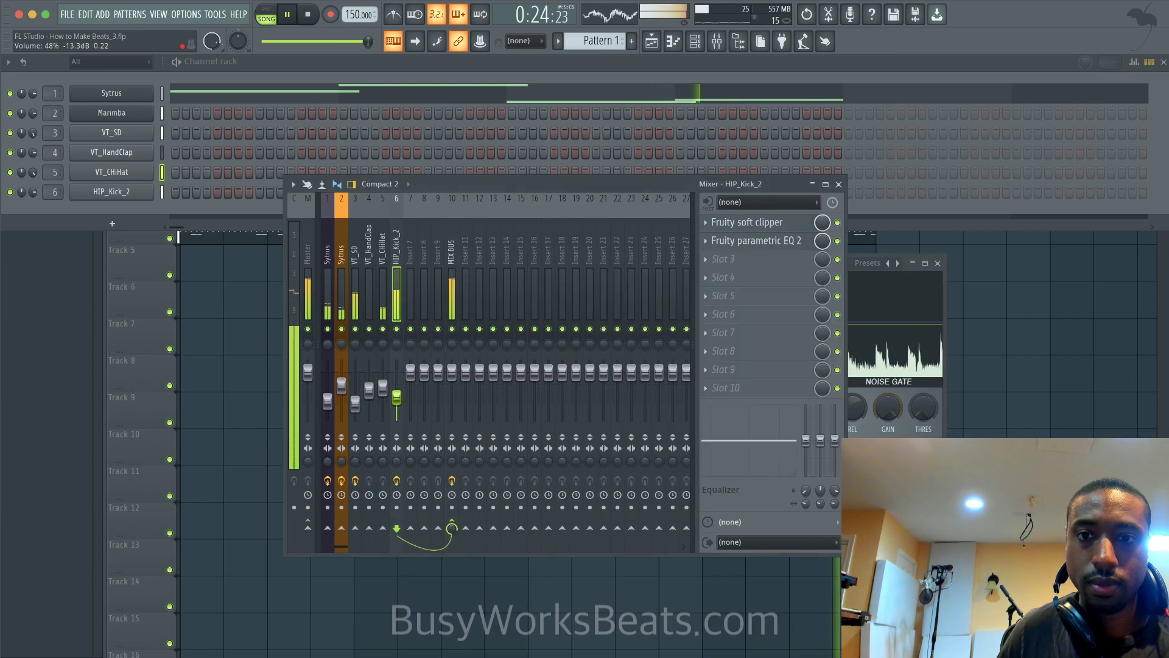
pyautogui.click(137, 192)
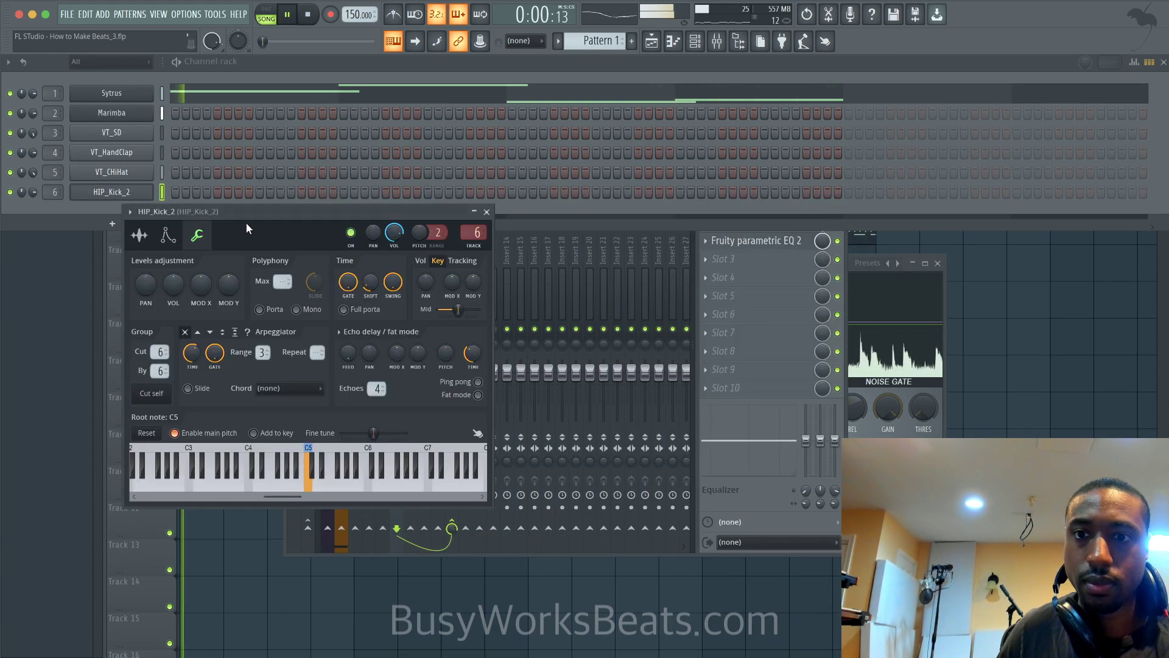
pyautogui.rightClick(370, 289)
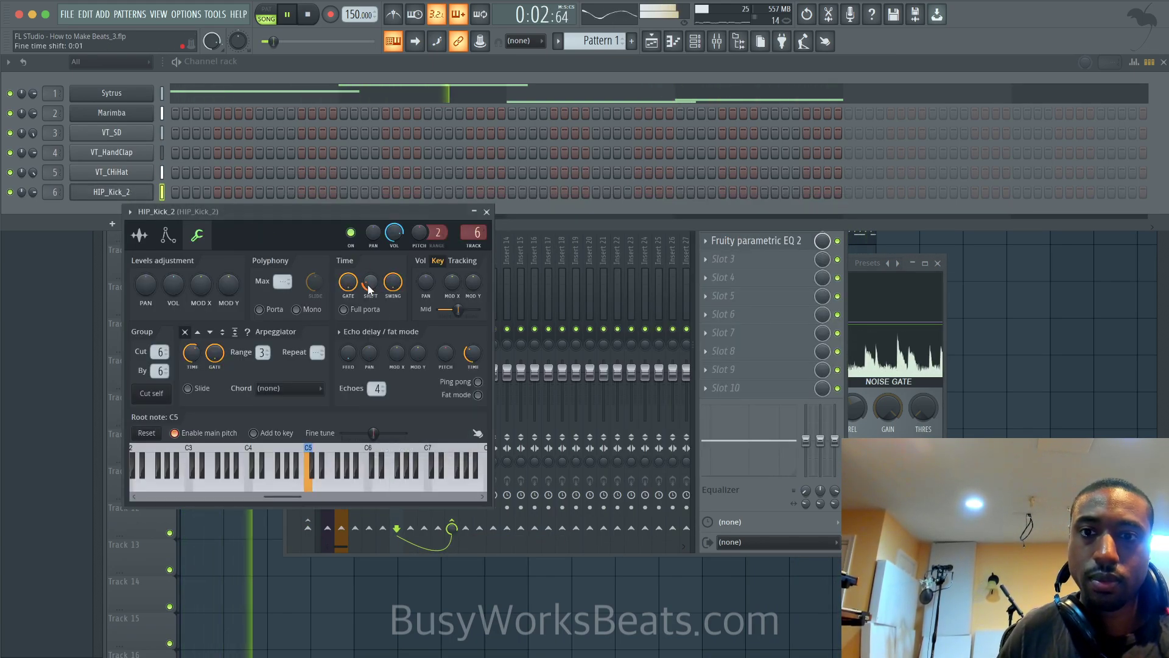
pyautogui.click(486, 213)
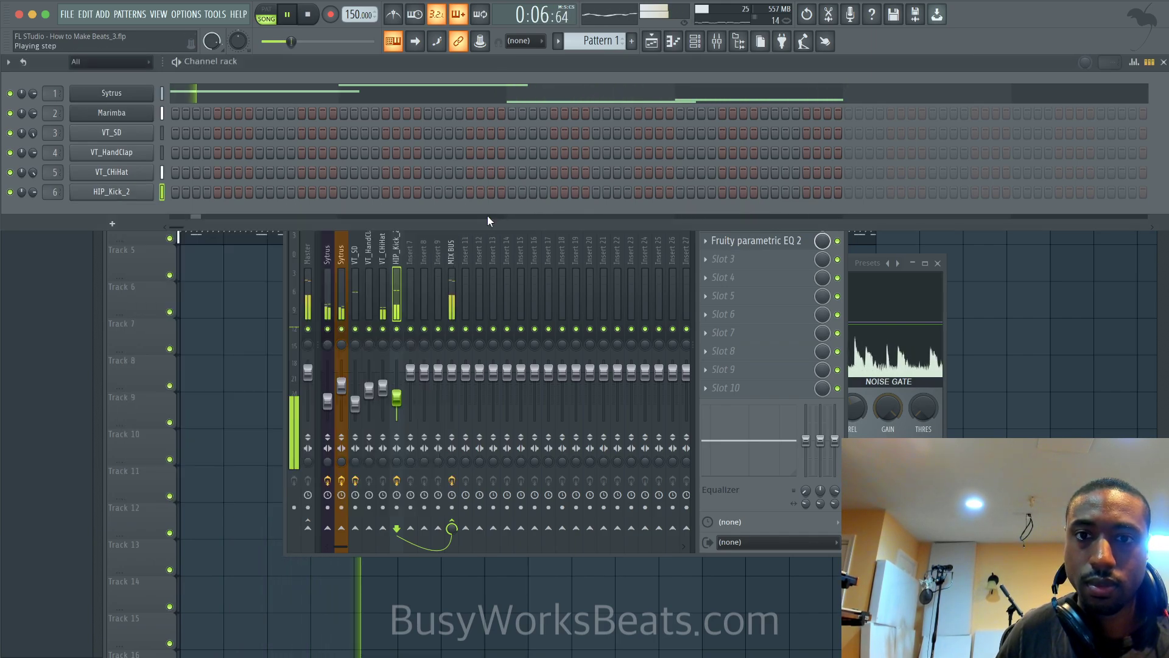
# - Lower the project tempo to 140 BPM, and select the MIX BUS mixer track during playback
pyautogui.moveTo(355, 15); pyautogui.dragTo(355, 18)
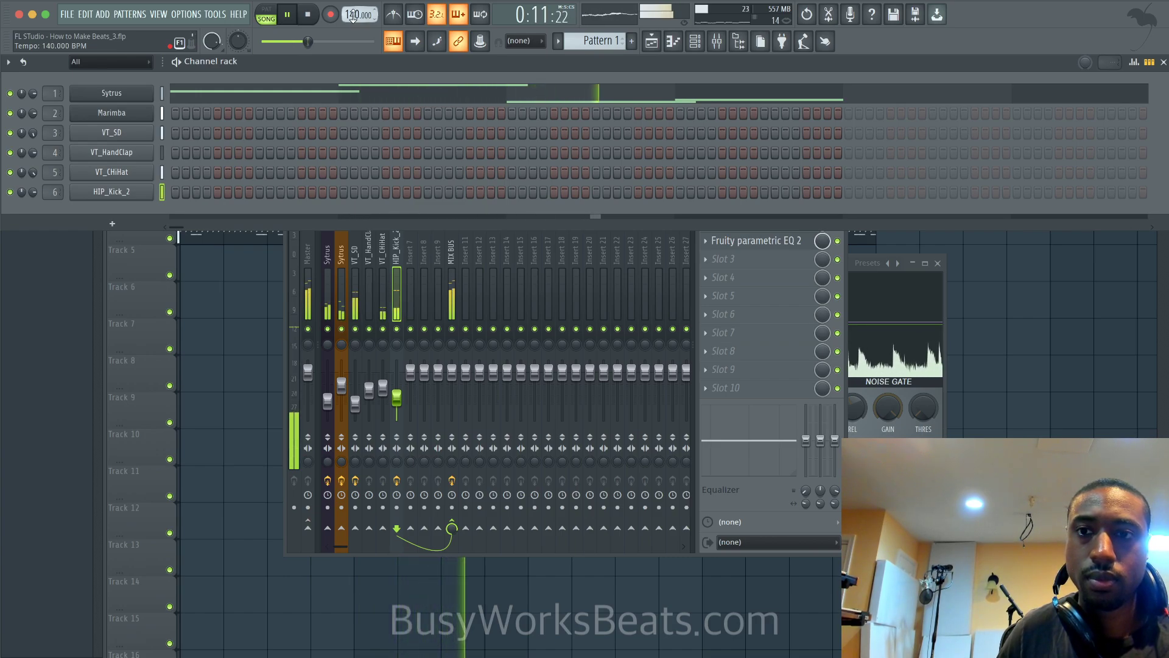
pyautogui.click(452, 279)
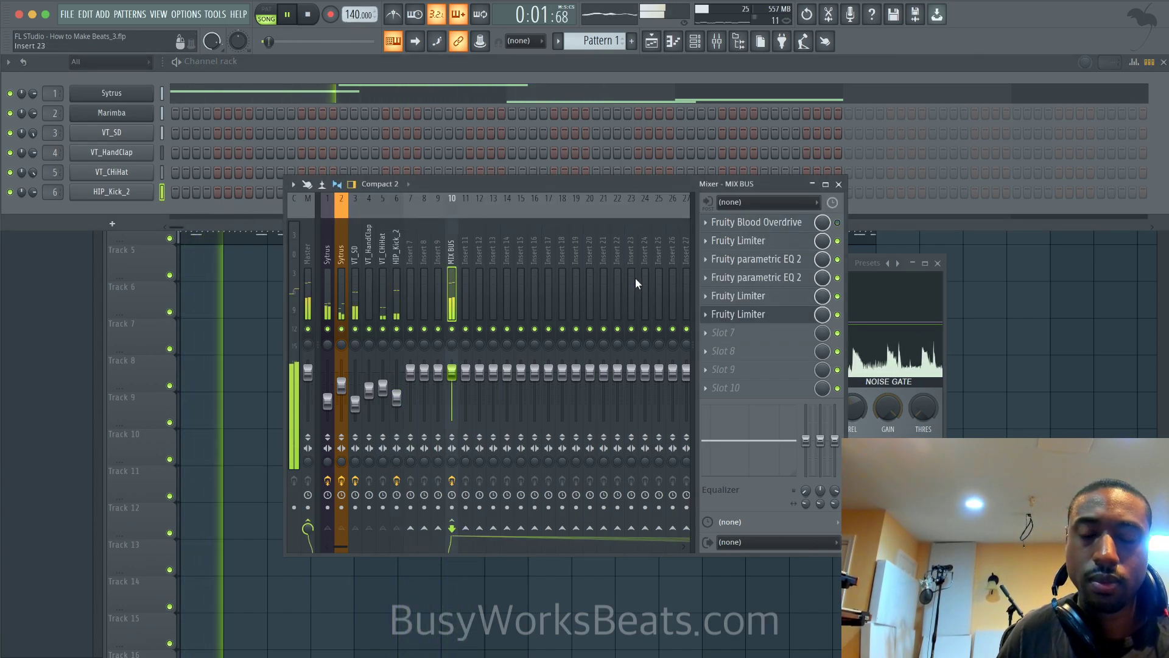
pyautogui.scroll(-5, 634, 278)
pyautogui.scroll(5, 558, 281)
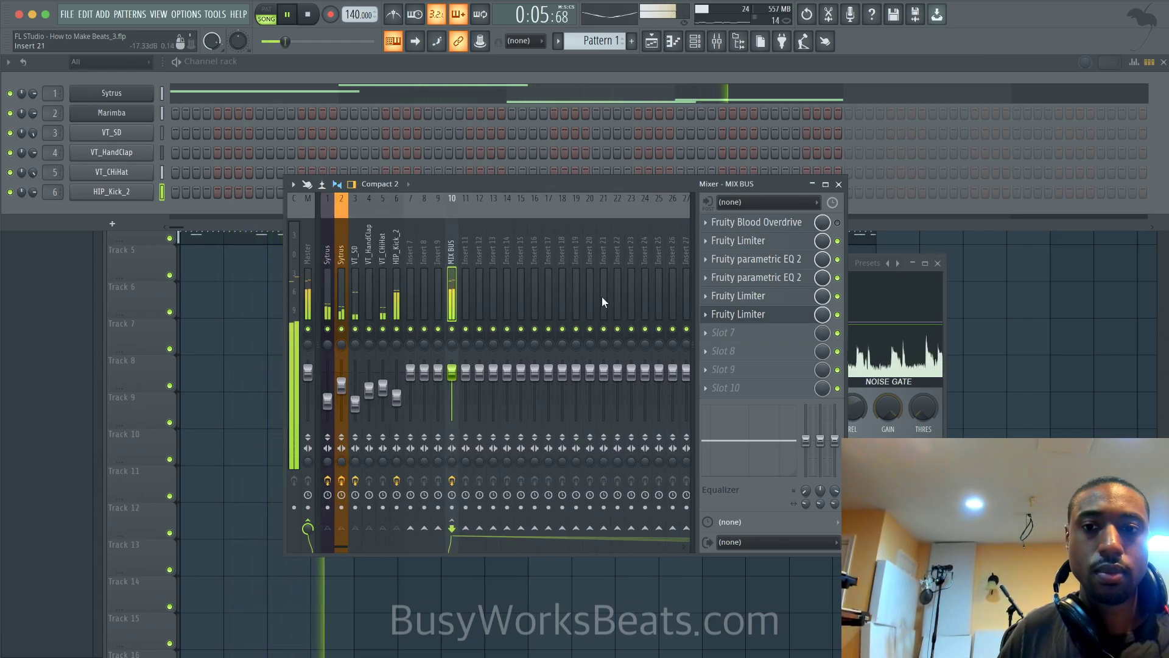
# - Check VT_SD's sample settings, and raise the 8424 Hz high shelf in its parametric EQ to about 7.7 dB during playback
pyautogui.click(359, 283)
pyautogui.click(758, 241)
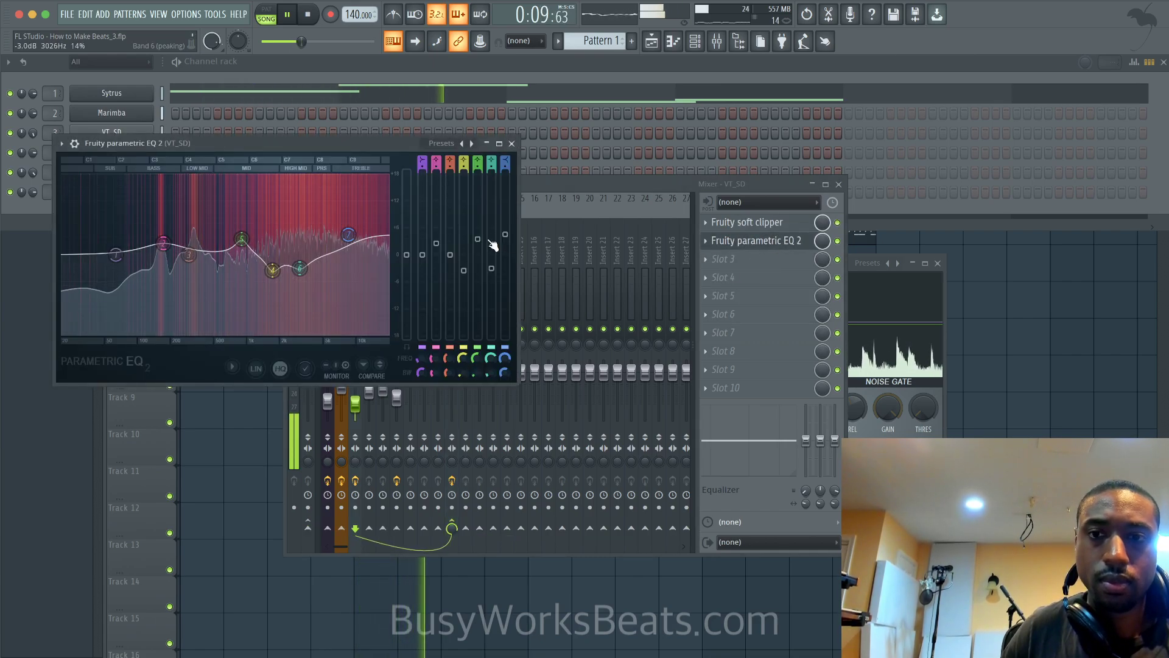
pyautogui.click(512, 143)
pyautogui.click(111, 132)
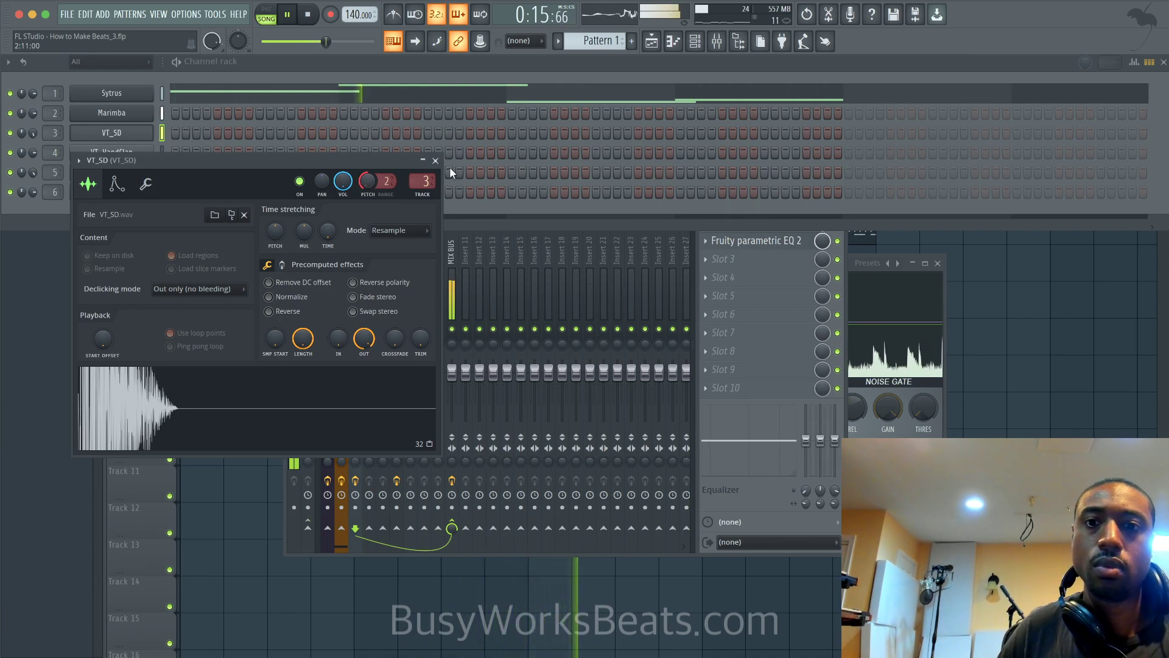
pyautogui.click(436, 161)
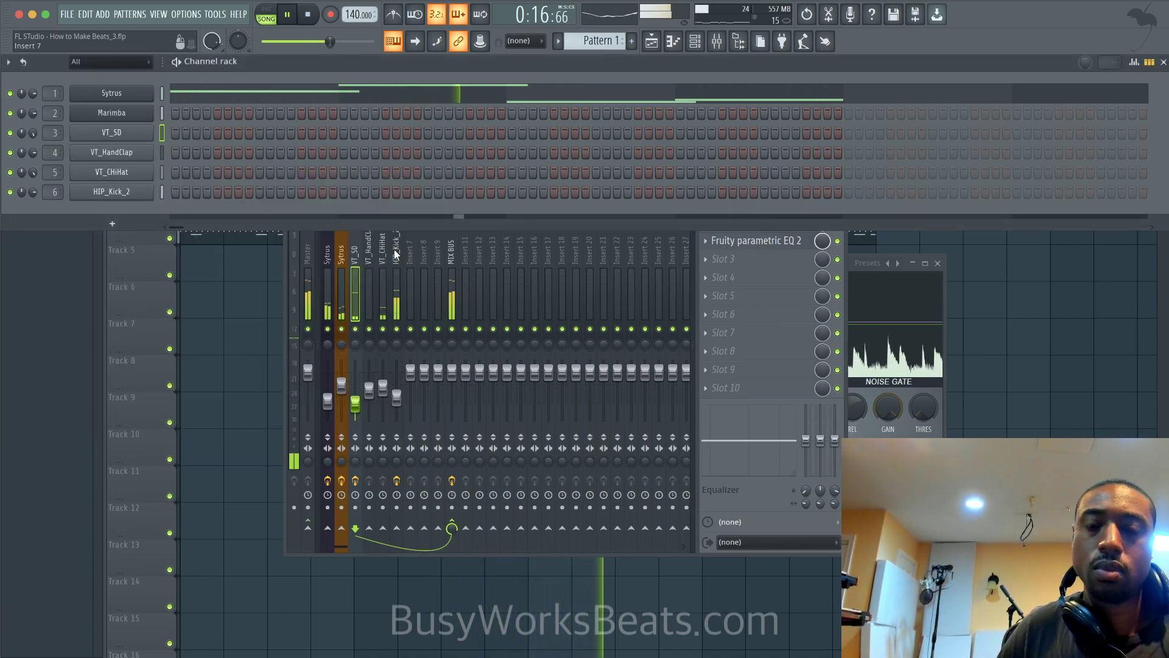
pyautogui.click(795, 249)
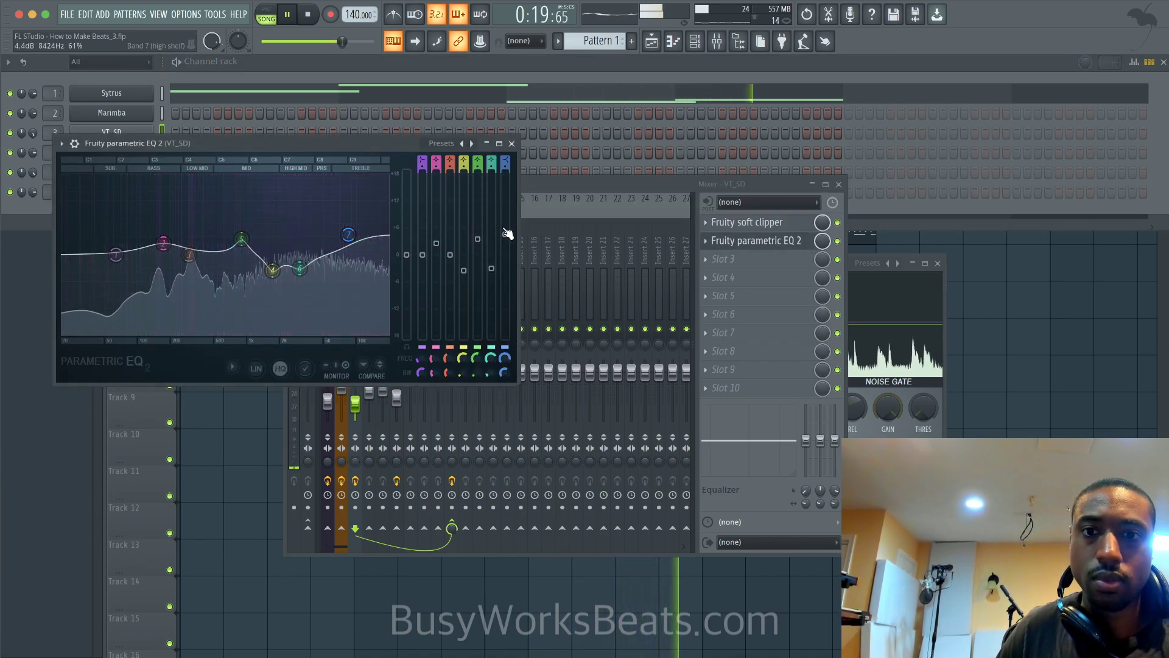
pyautogui.moveTo(508, 234)
pyautogui.mouseDown()
pyautogui.moveTo(505, 202)
pyautogui.moveTo(505, 219)
pyautogui.mouseUp()
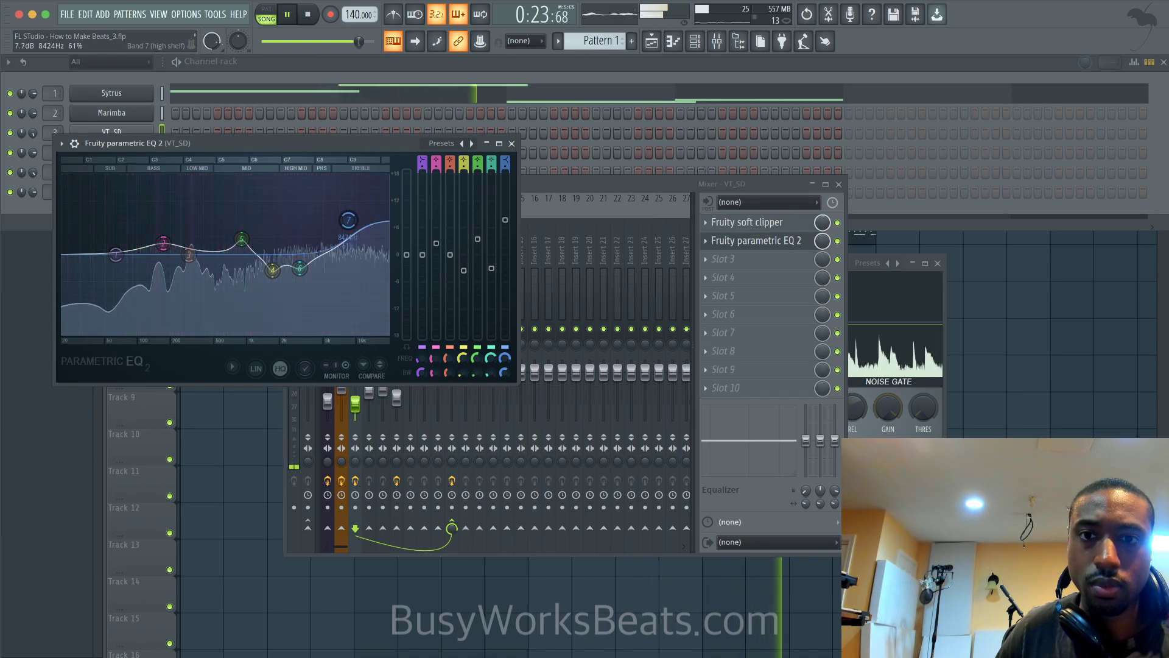
pyautogui.click(511, 143)
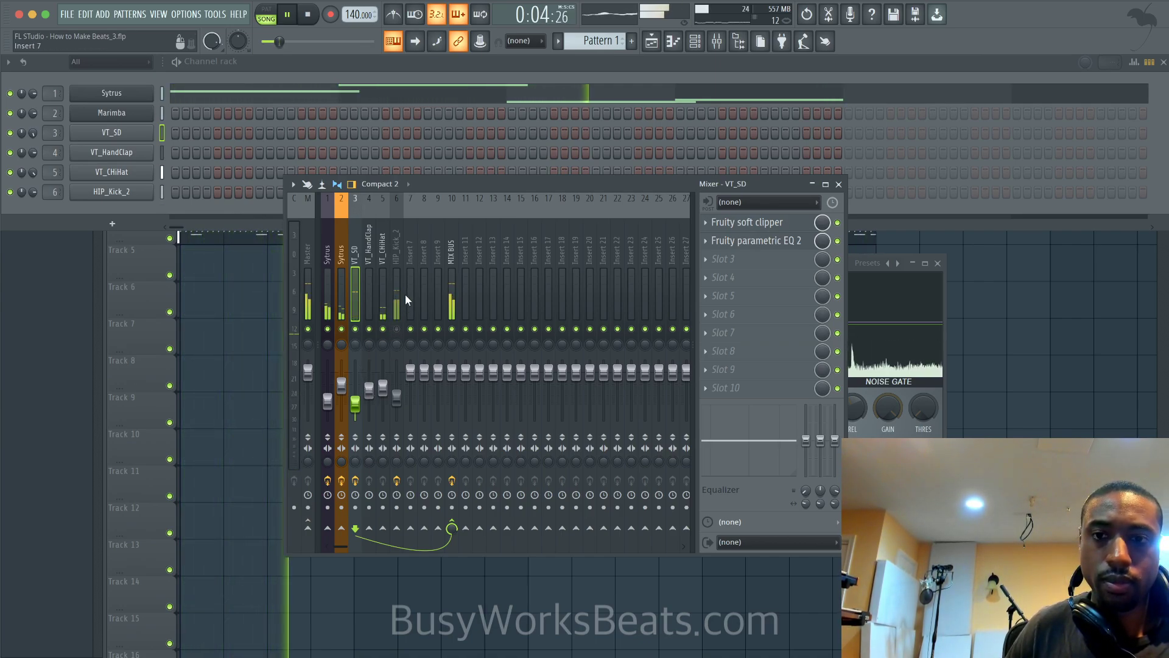
# - Raise mixer track 2 to about -1.2 dB and track 1 slightly, and boost the low shelf in track 1's slot 4 EQ
pyautogui.click(345, 285)
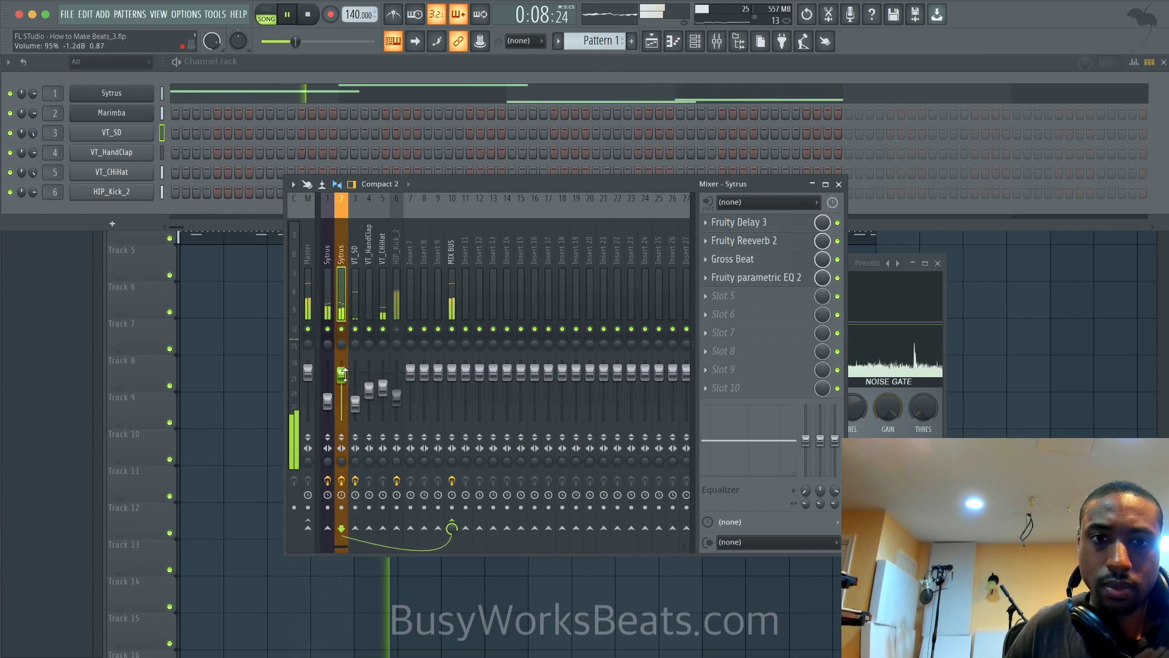
pyautogui.click(327, 399)
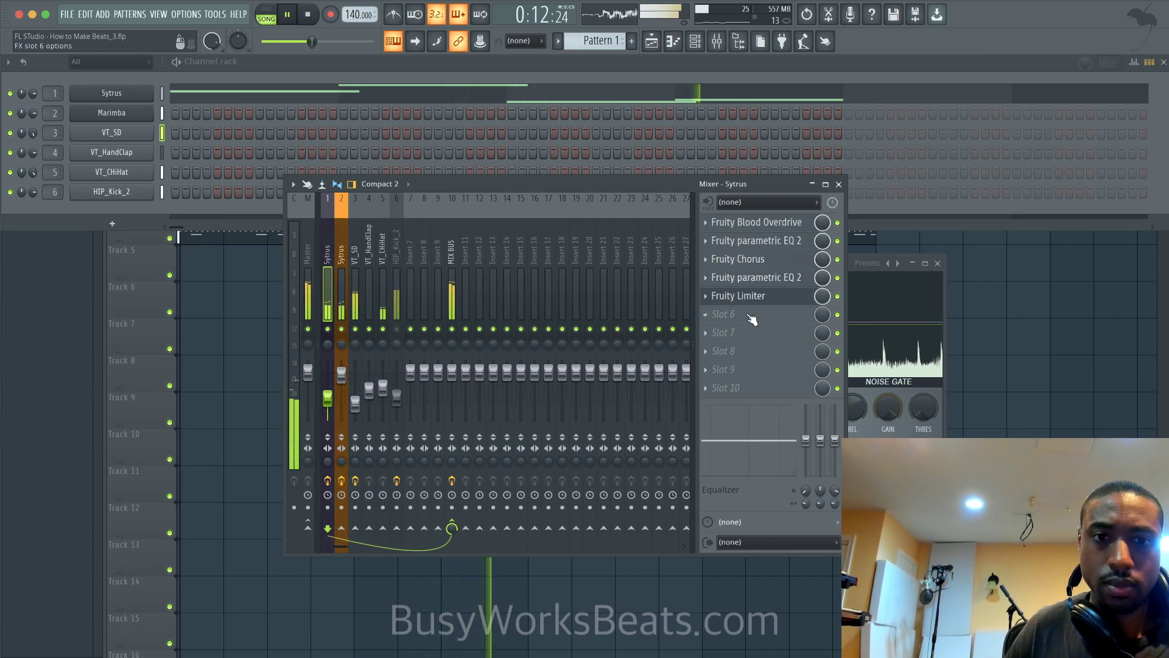
pyautogui.click(755, 278)
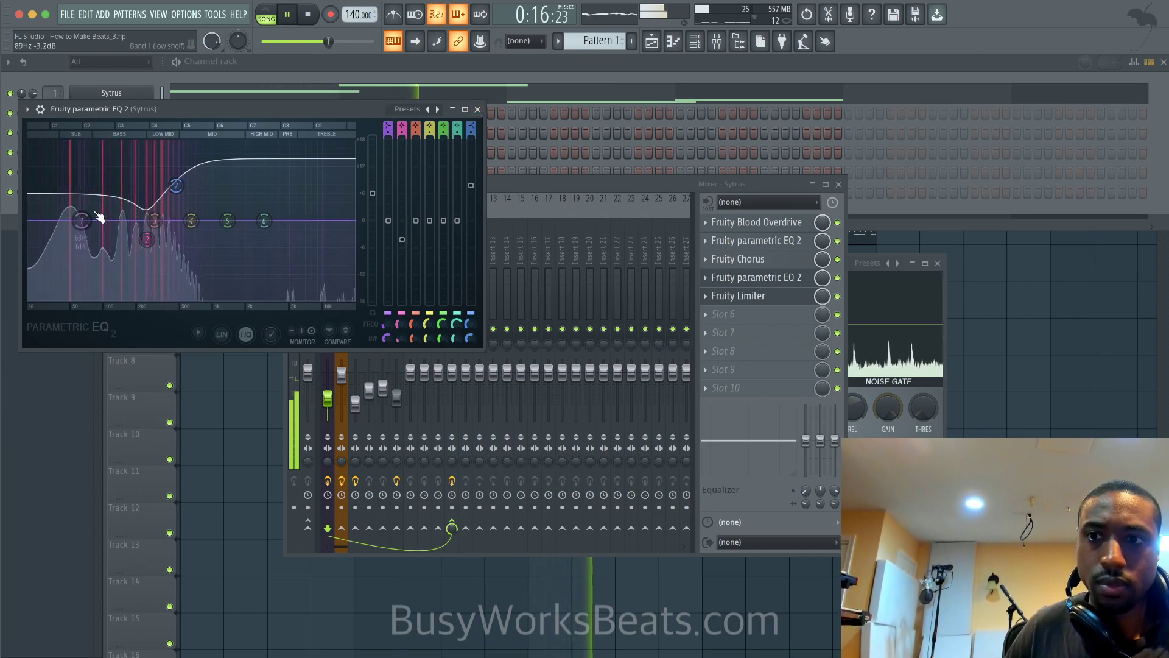
pyautogui.moveTo(89, 220); pyautogui.dragTo(95, 206)
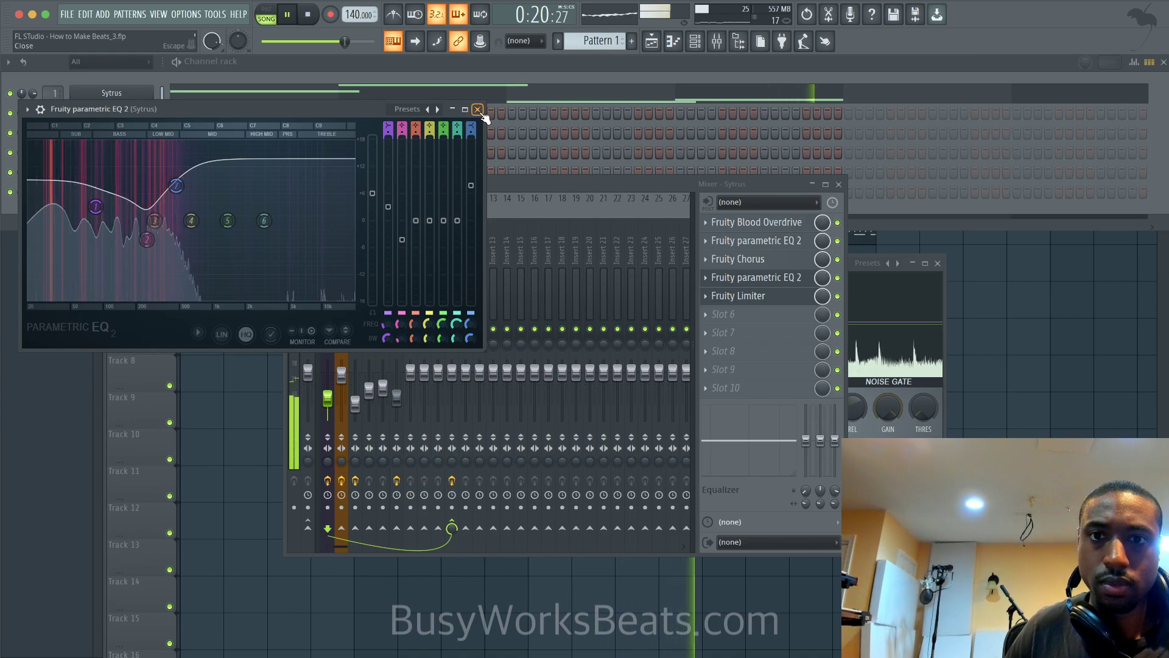
pyautogui.click(477, 109)
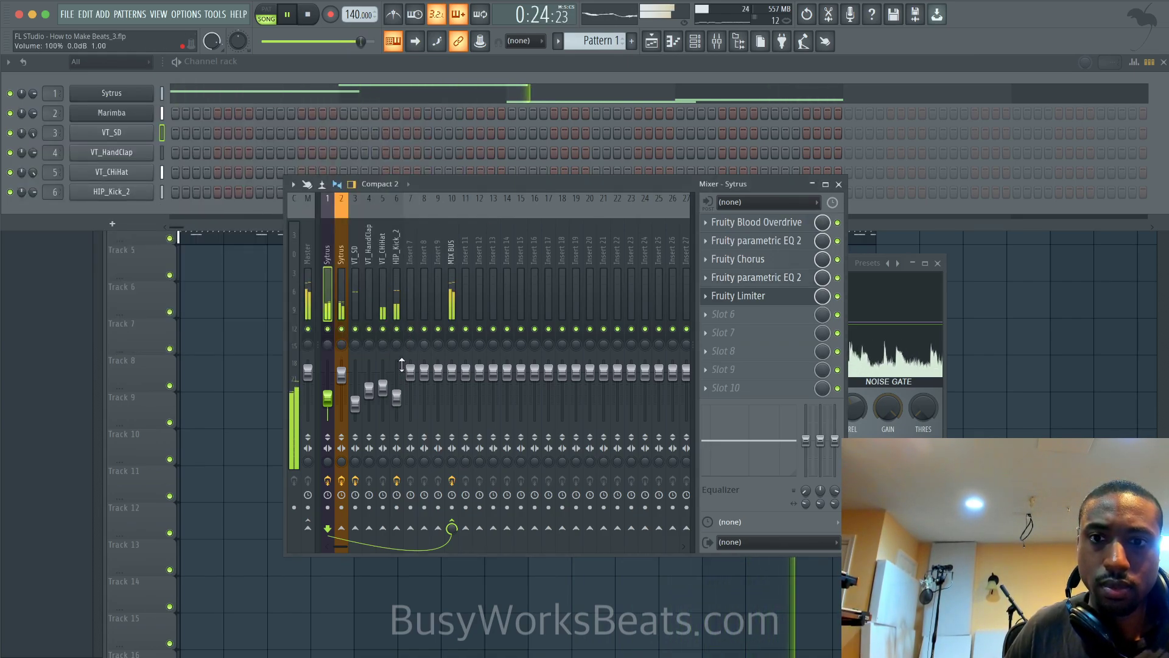
# - Lower the HIP_Kick_2 mixer level to about -14.5 dB during playback, and raise the project tempo to 144 BPM
pyautogui.moveTo(396, 397); pyautogui.dragTo(397, 403)
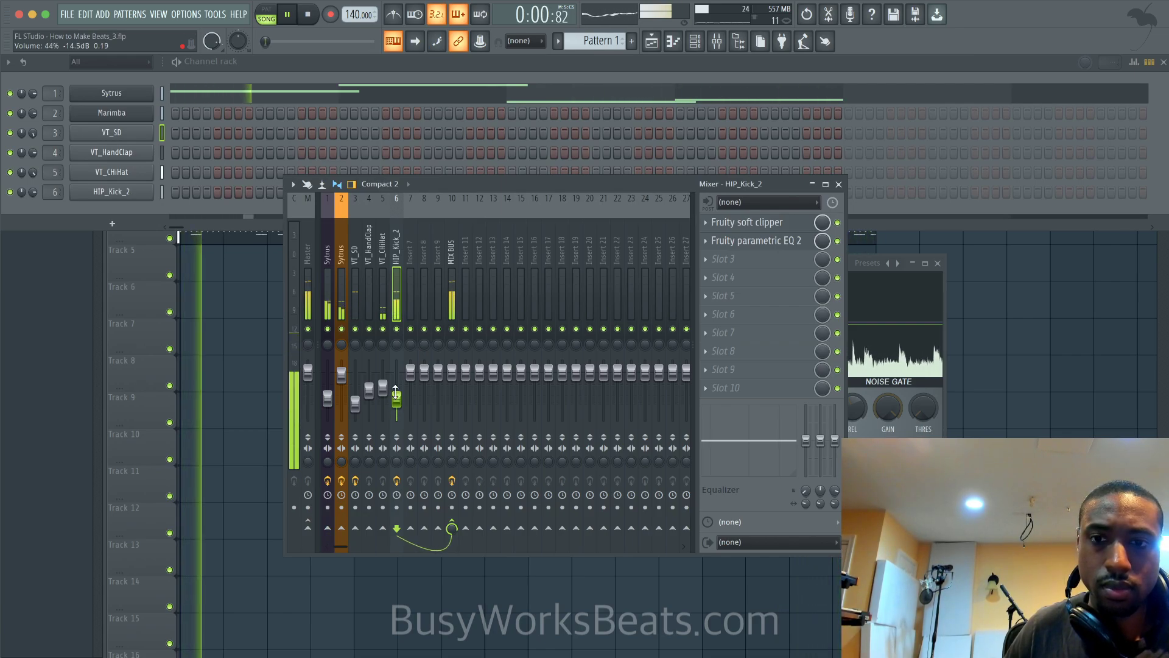
pyautogui.click(135, 194)
pyautogui.click(140, 237)
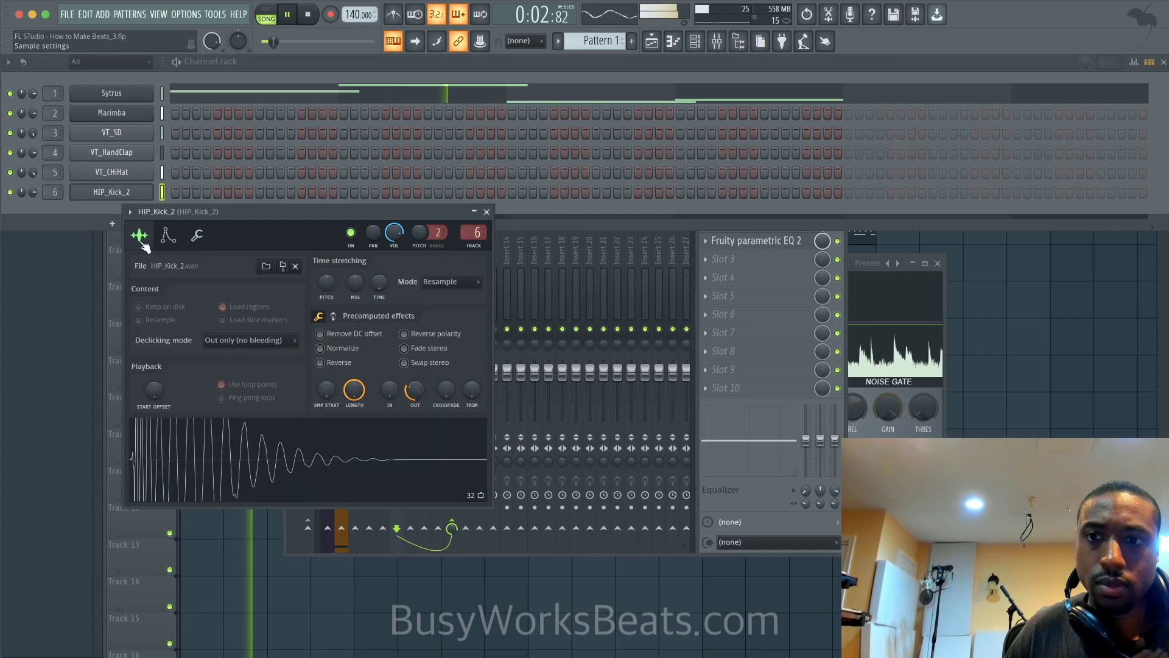
pyautogui.click(486, 213)
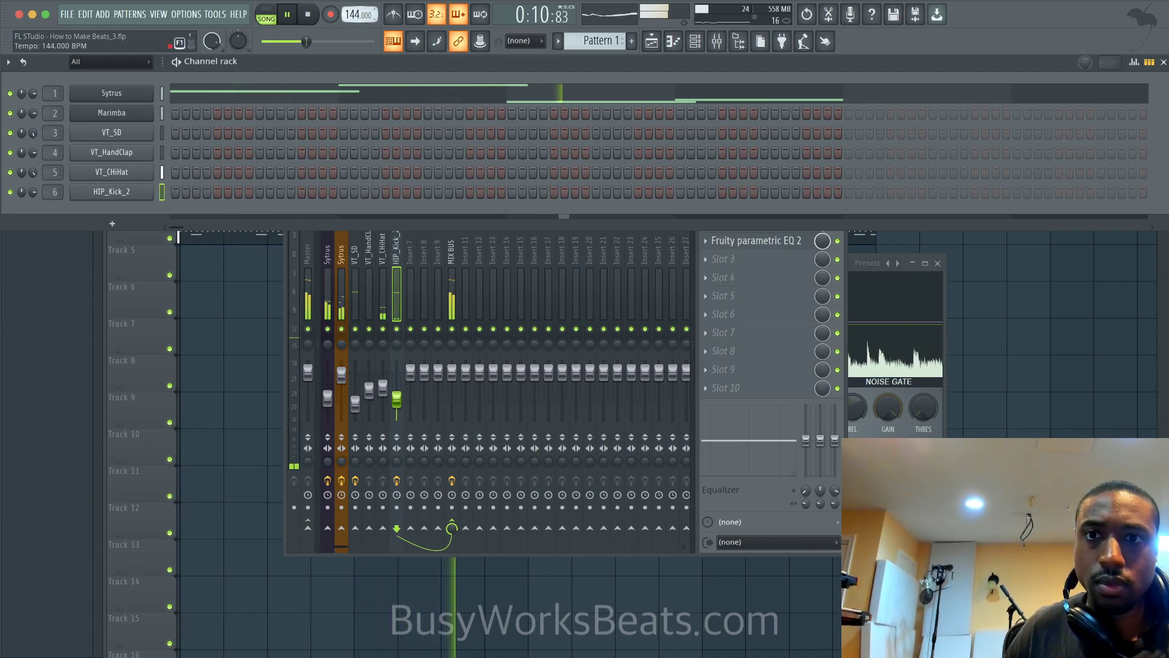
# - Audition the beat with the HIP_Kick_2 mixer track muted, and unmute the track
pyautogui.click(401, 332)
pyautogui.hscroll(5, 468, 288)
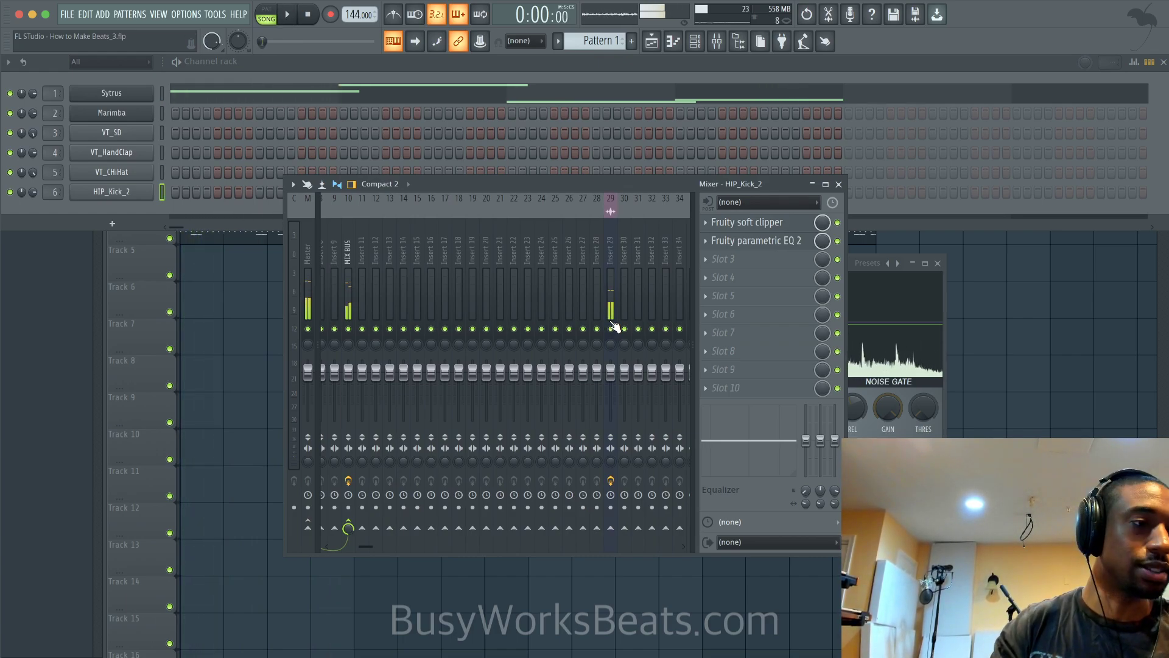
pyautogui.click(455, 256)
pyautogui.scroll(3, 453, 254)
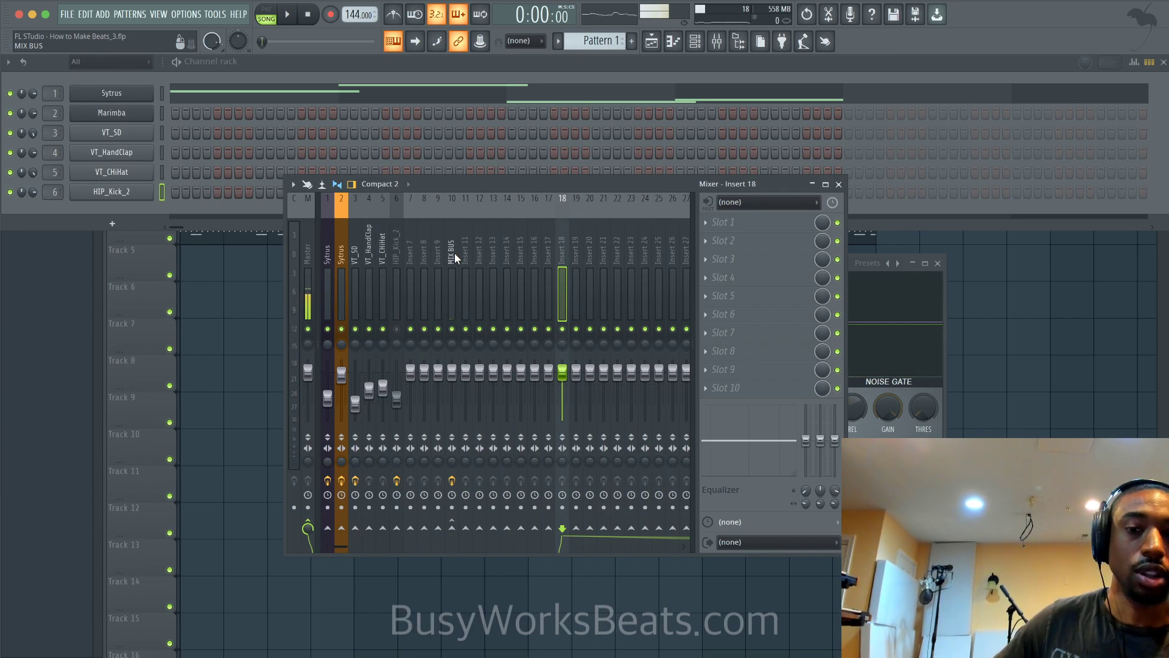
pyautogui.click(454, 254)
pyautogui.click(442, 253)
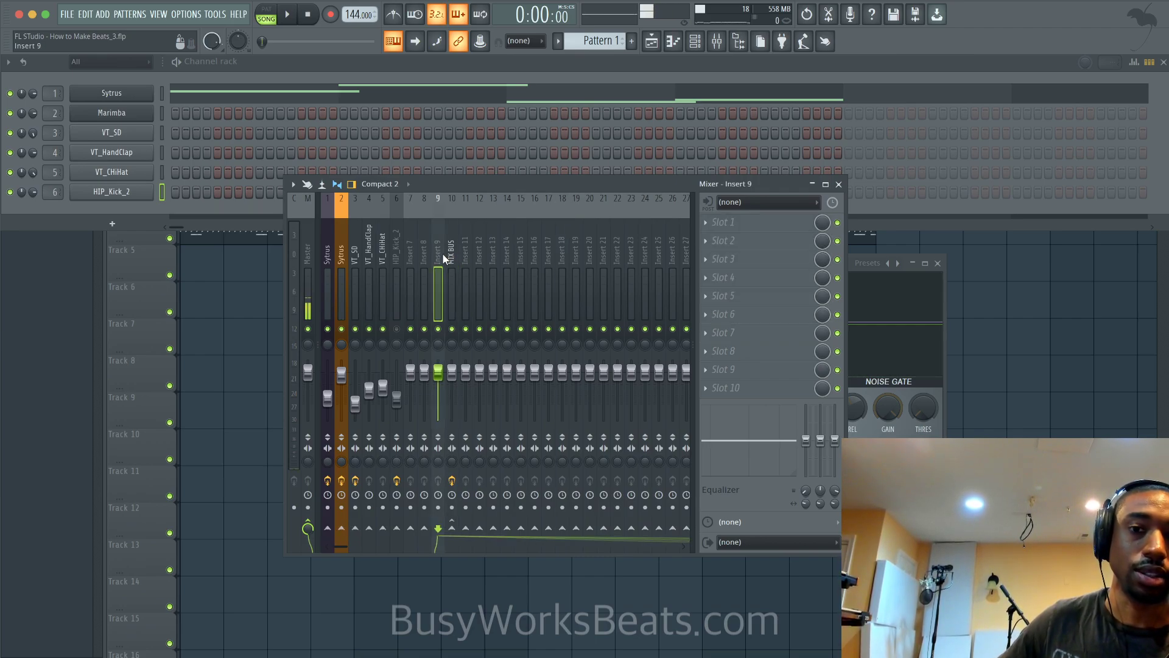
pyautogui.press('space')
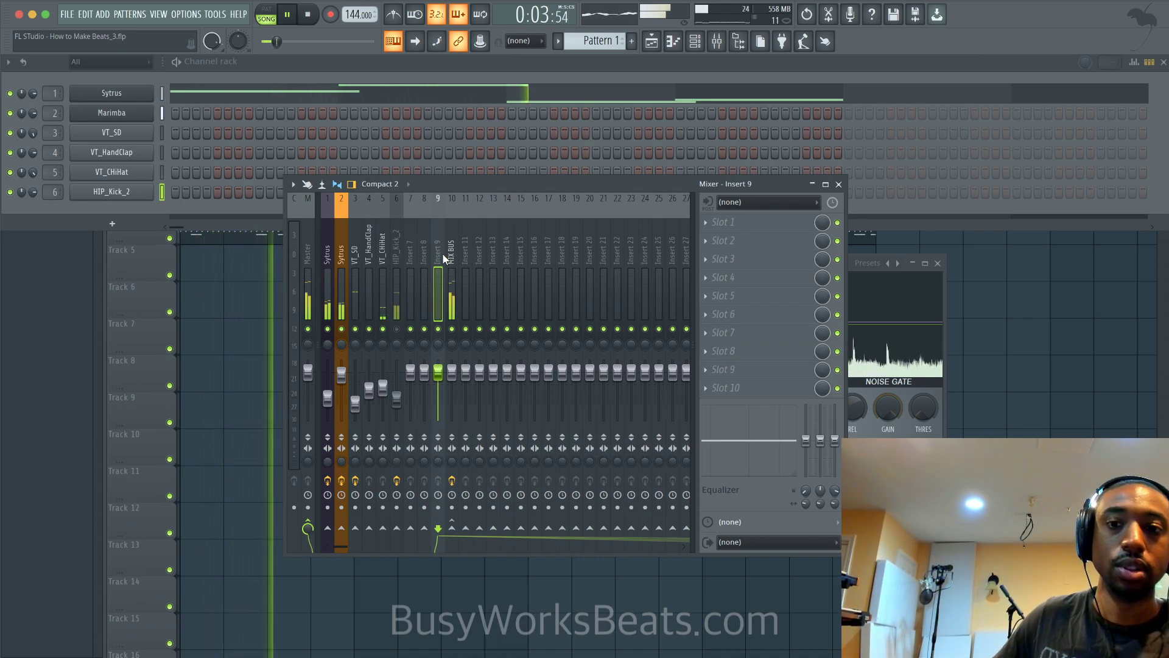
pyautogui.press('space')
pyautogui.click(397, 310)
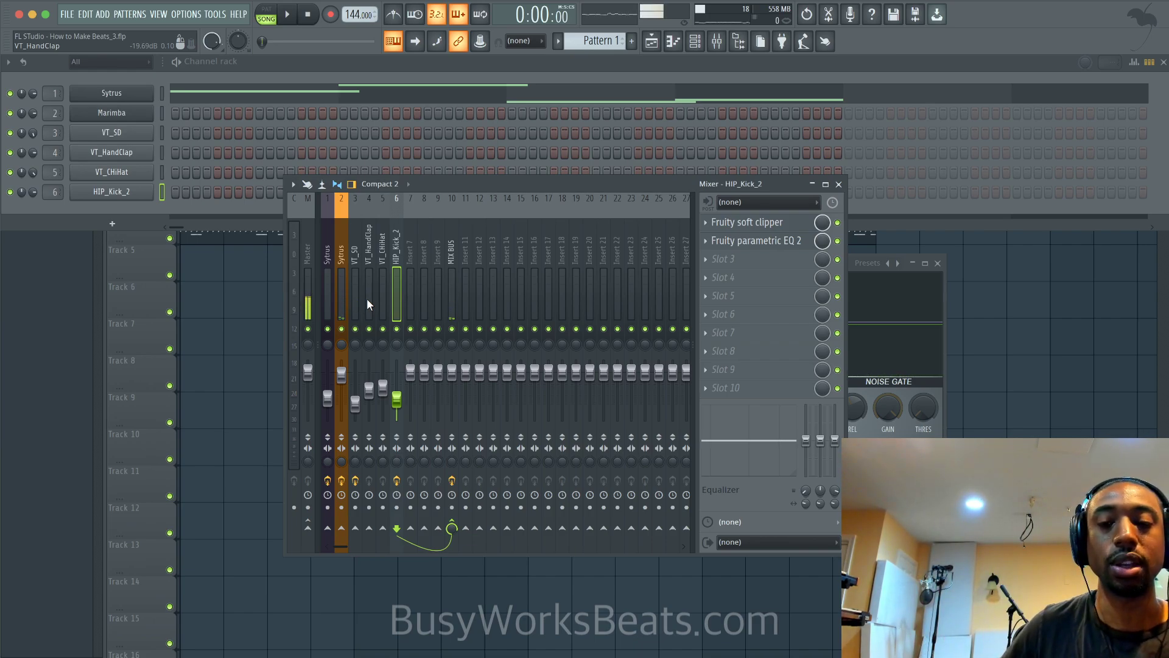
# - Raise the HIP_Kick_2 mixer level and both Sytrus track levels slightly during playback
pyautogui.press('space')
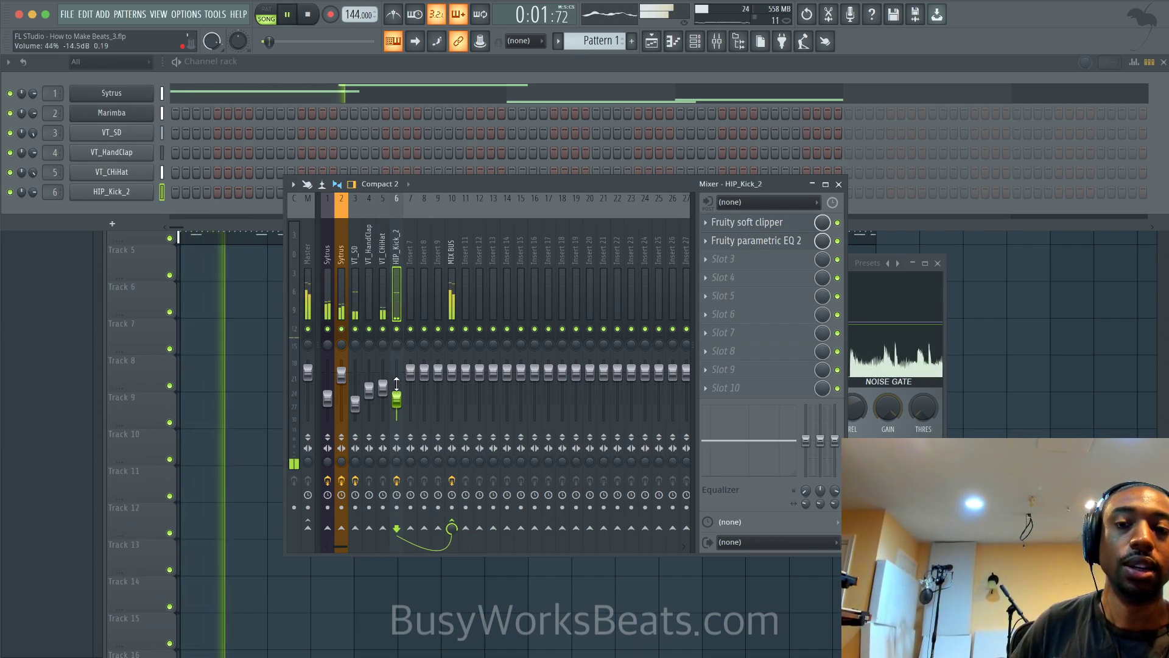
pyautogui.moveTo(396, 399); pyautogui.dragTo(397, 391)
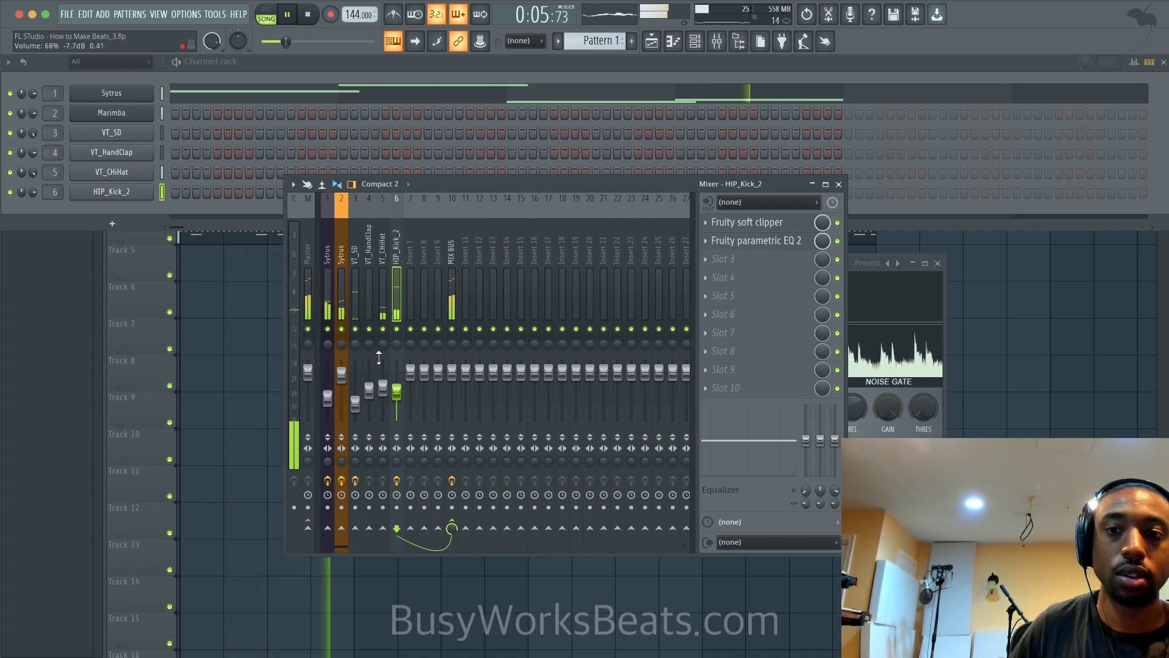
pyautogui.click(341, 370)
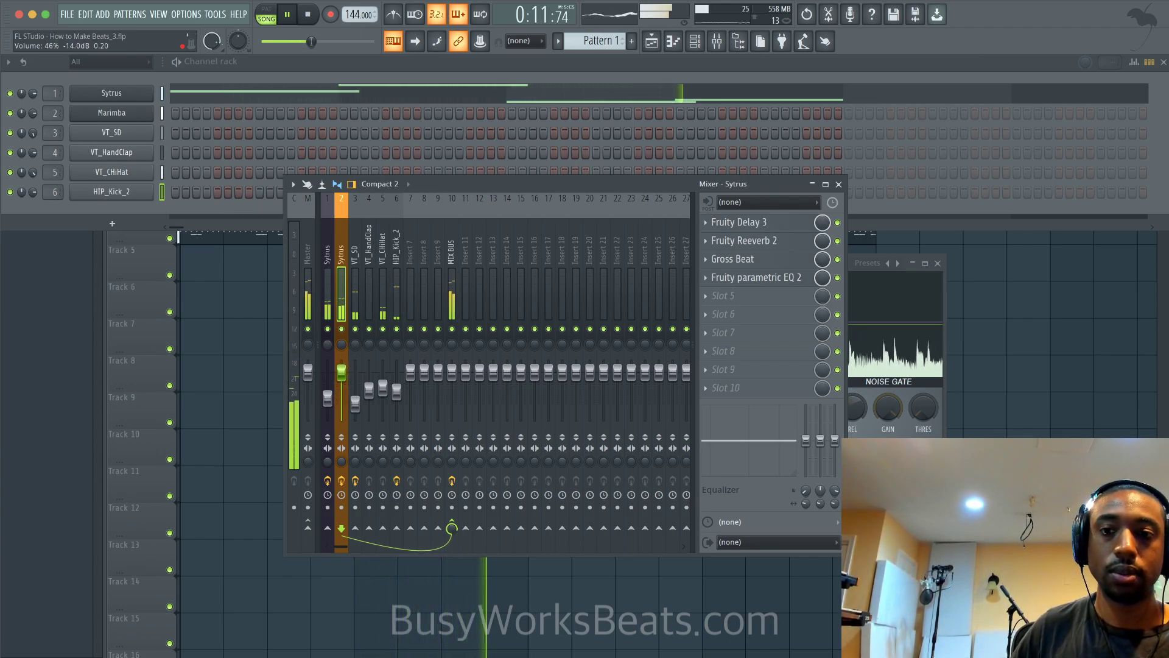
pyautogui.click(328, 395)
# - Set VT_SD's pitch range to 6, and tighten its volume envelope with 0% hold, no sustain and a short decay
pyautogui.click(355, 296)
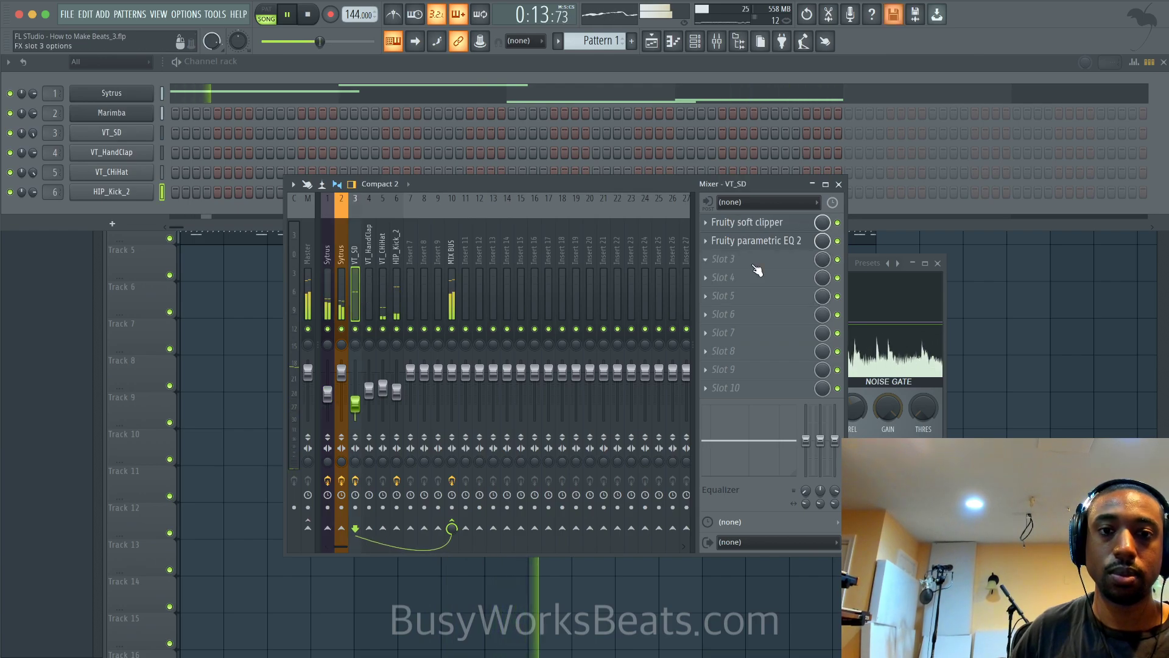
pyautogui.click(777, 242)
pyautogui.click(508, 144)
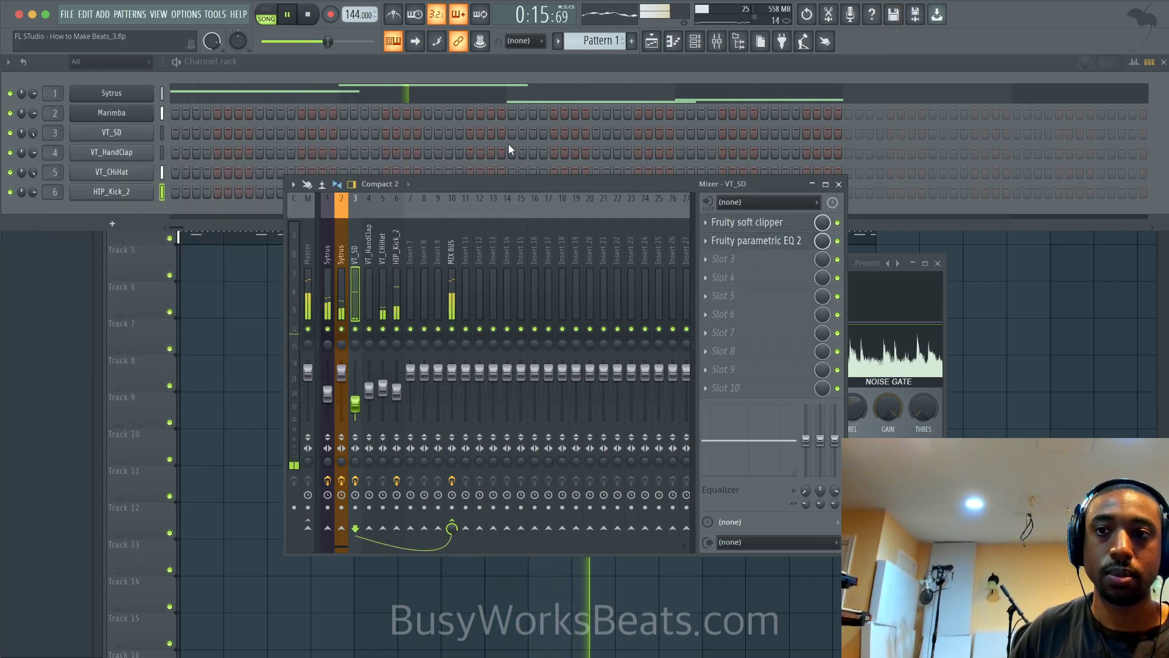
pyautogui.click(120, 133)
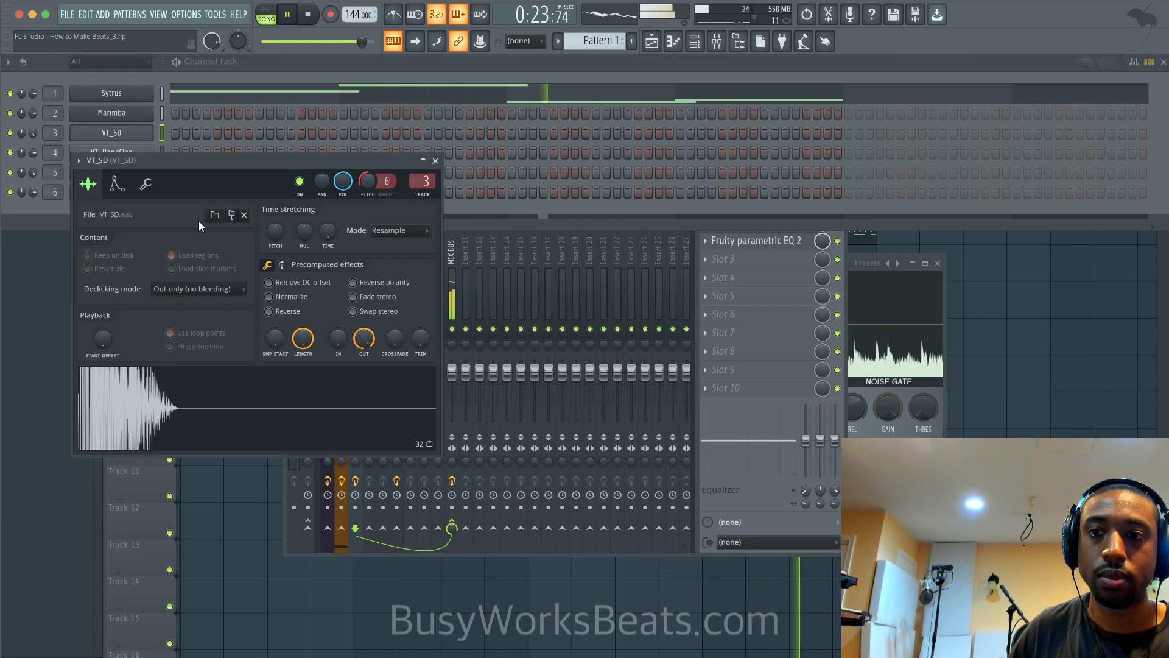
pyautogui.click(116, 183)
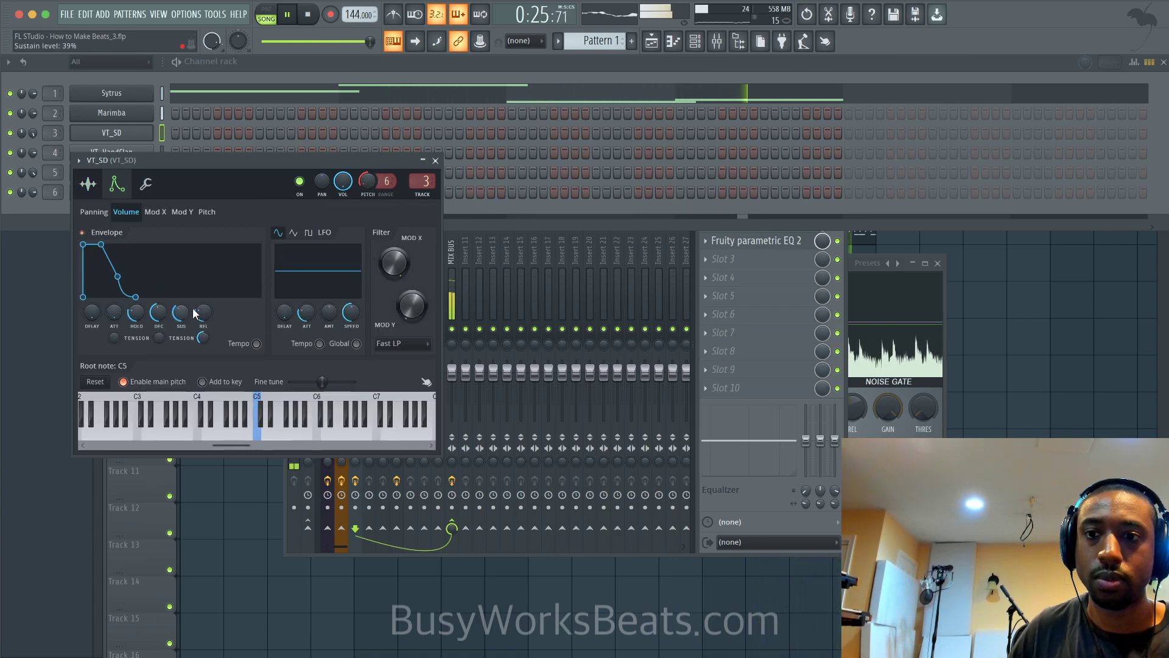
pyautogui.moveTo(184, 314); pyautogui.dragTo(184, 359)
pyautogui.moveTo(137, 315); pyautogui.dragTo(158, 362)
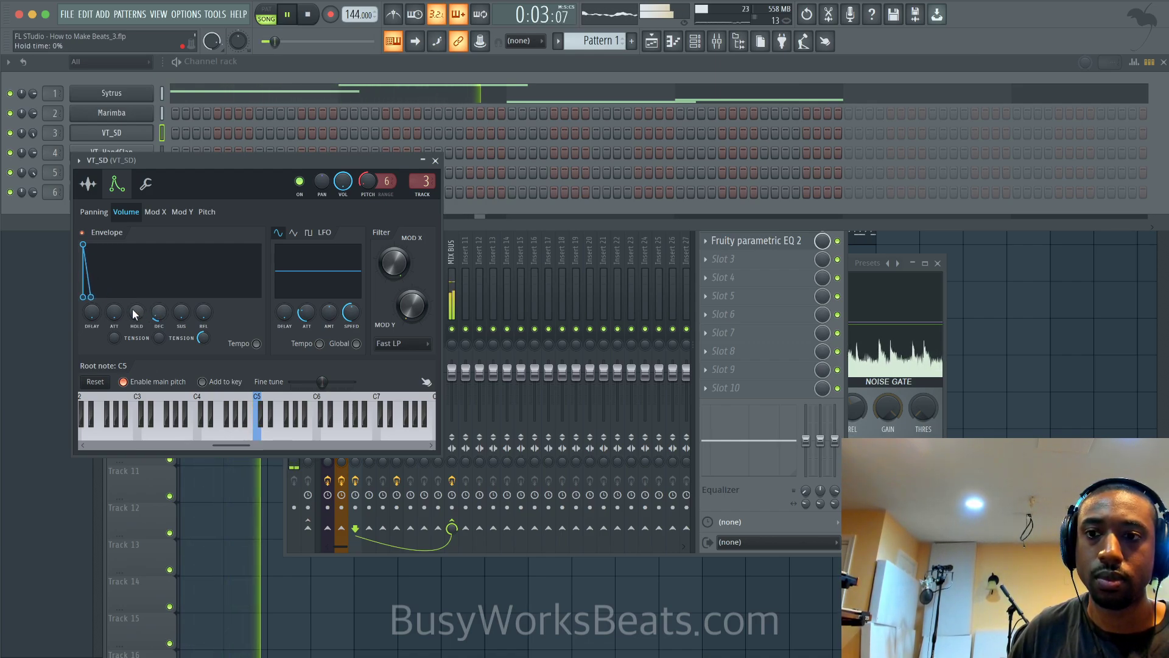
pyautogui.moveTo(159, 312); pyautogui.dragTo(159, 314)
pyautogui.click(436, 160)
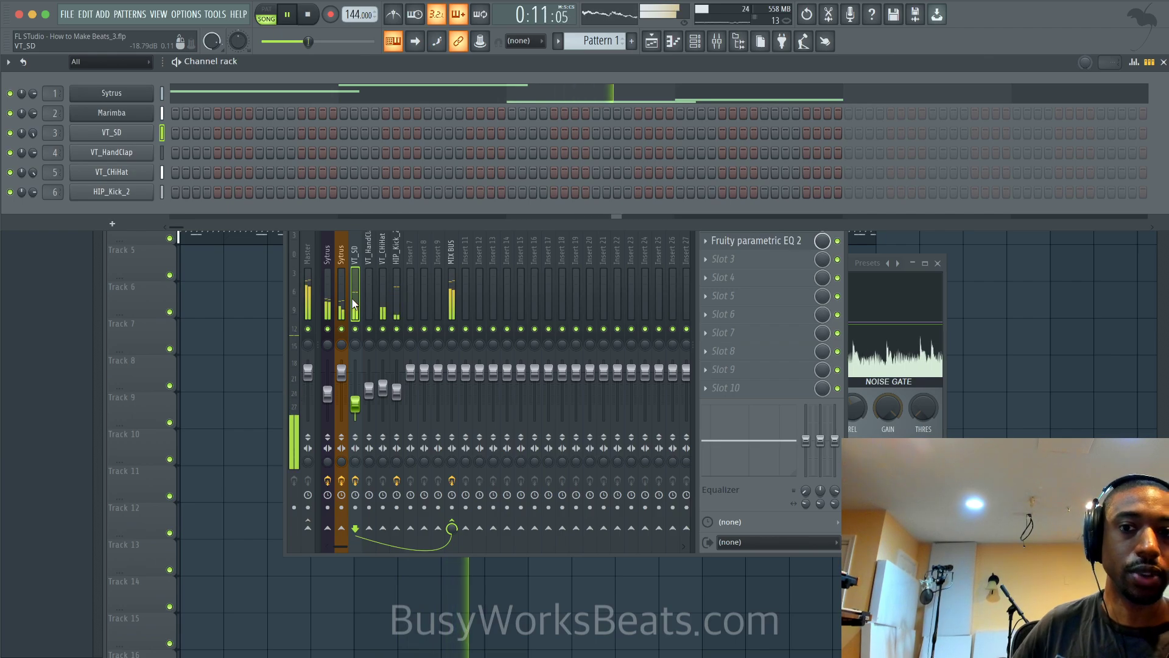
# - Delete the Pattern 4 and Pattern 3 clips in bars 1 to 4 of the playlist, and restart playback
pyautogui.click(264, 301)
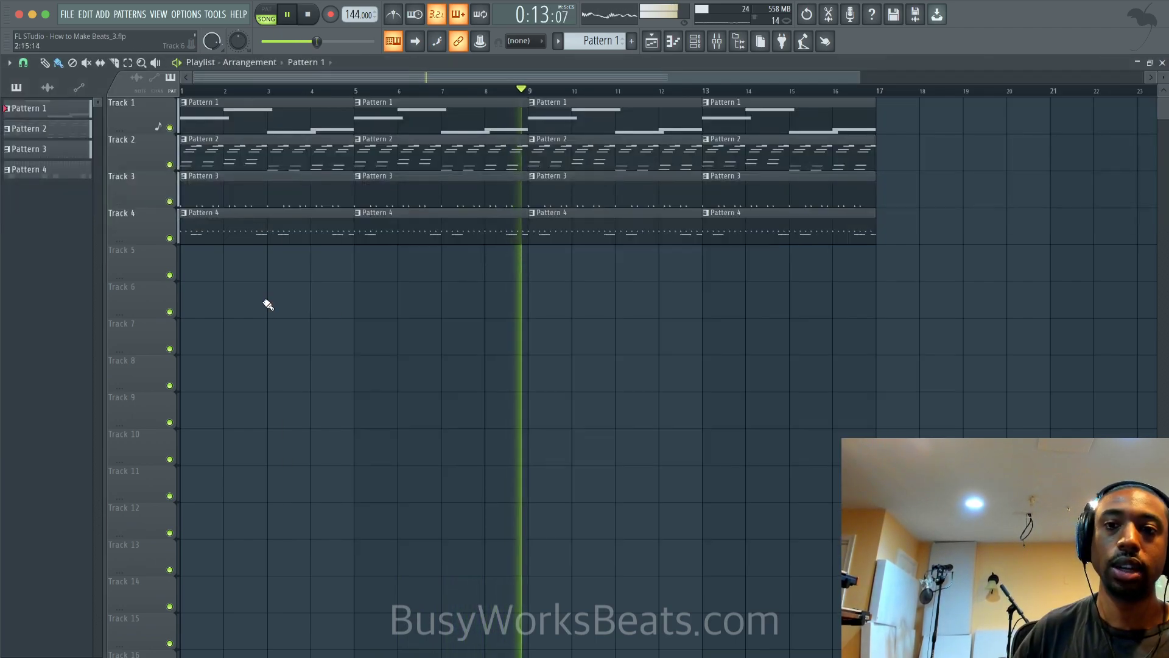
pyautogui.scroll(-3, 264, 301)
pyautogui.press('space')
pyautogui.rightClick(289, 232)
pyautogui.press('space')
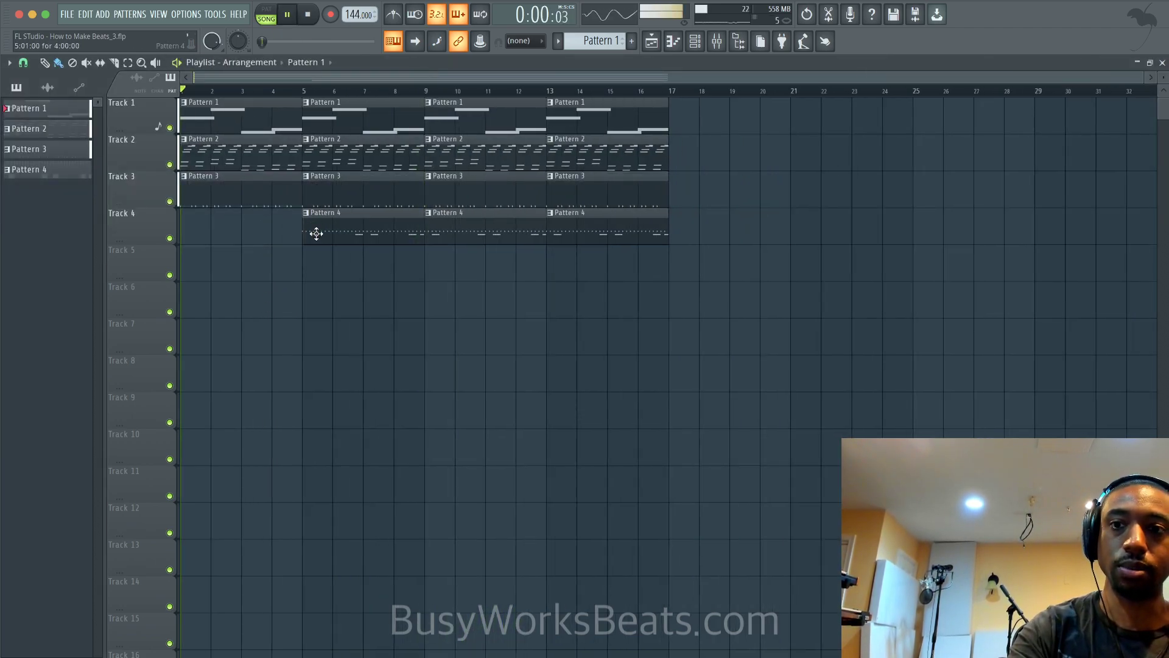
pyautogui.rightClick(277, 207)
pyautogui.press('space')
pyautogui.press('space')
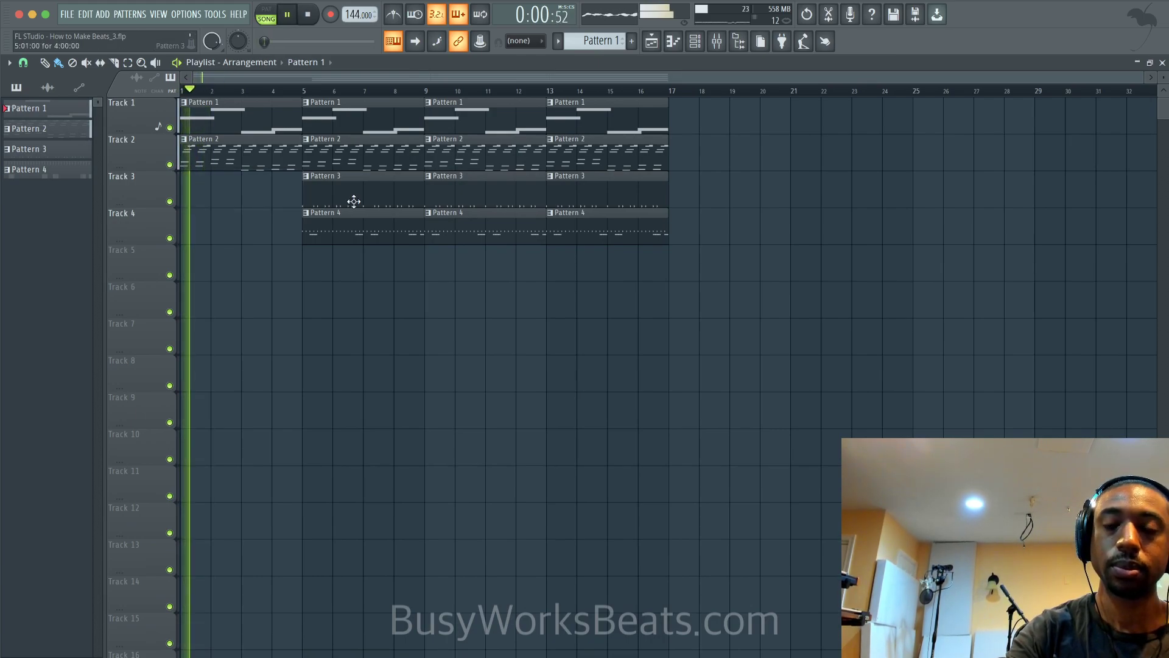
# - Delete the Pattern 4 and Pattern 3 clips in bars 5 to 8, and restart playback from the beginning
pyautogui.rightClick(366, 213)
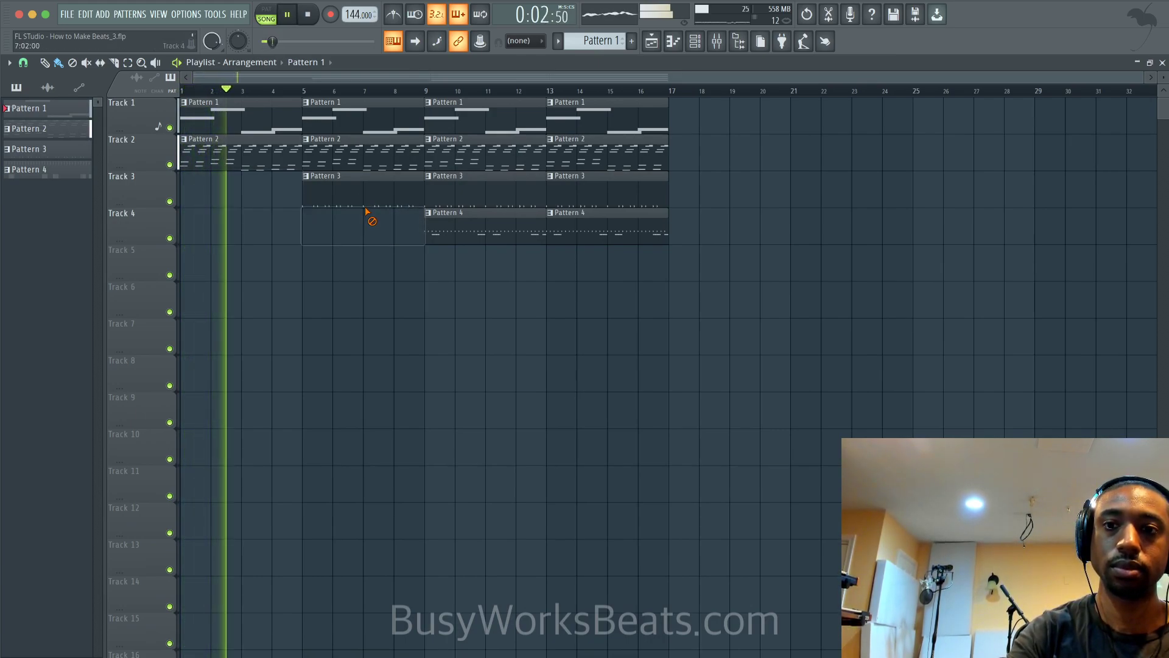
pyautogui.rightClick(366, 204)
pyautogui.press('space')
pyautogui.press('space')
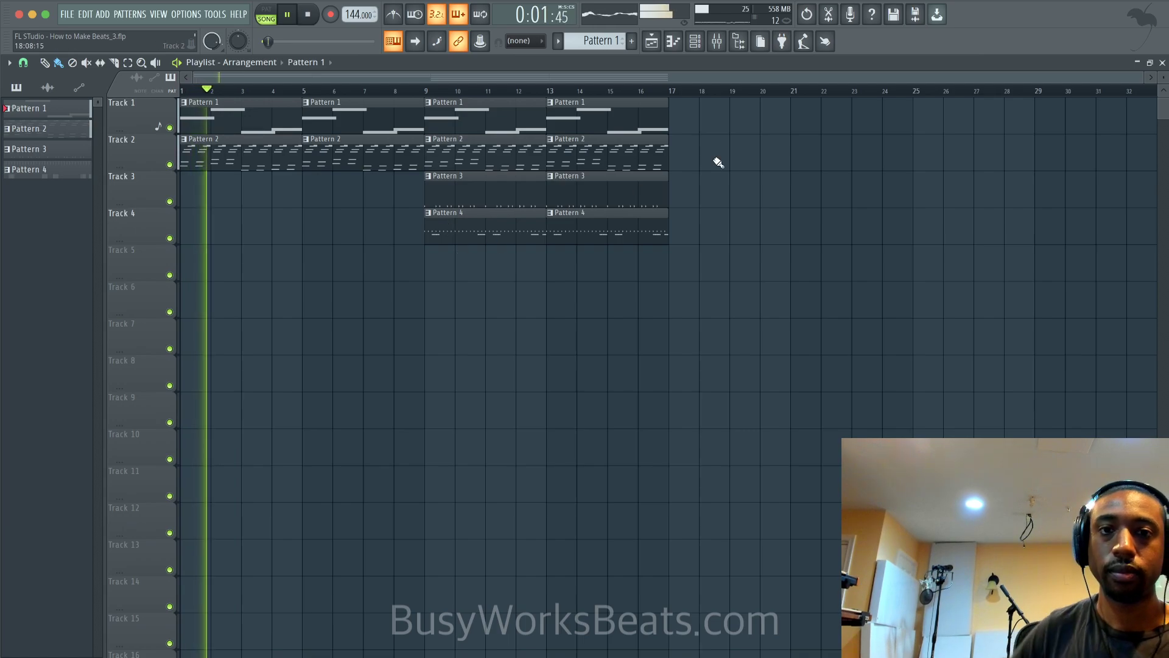
# - Examine the first Sytrus and MIX BUS mixer tracks during playback, including the signal in the MIX BUS's last Fruity Limiter
pyautogui.click(717, 43)
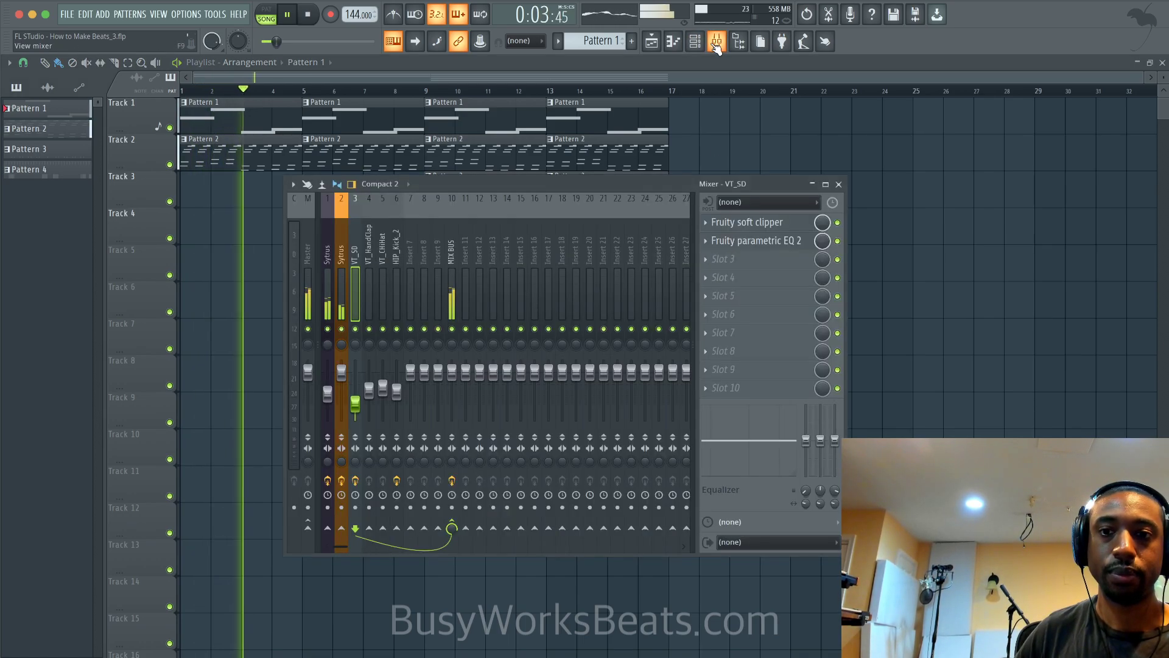
pyautogui.click(326, 266)
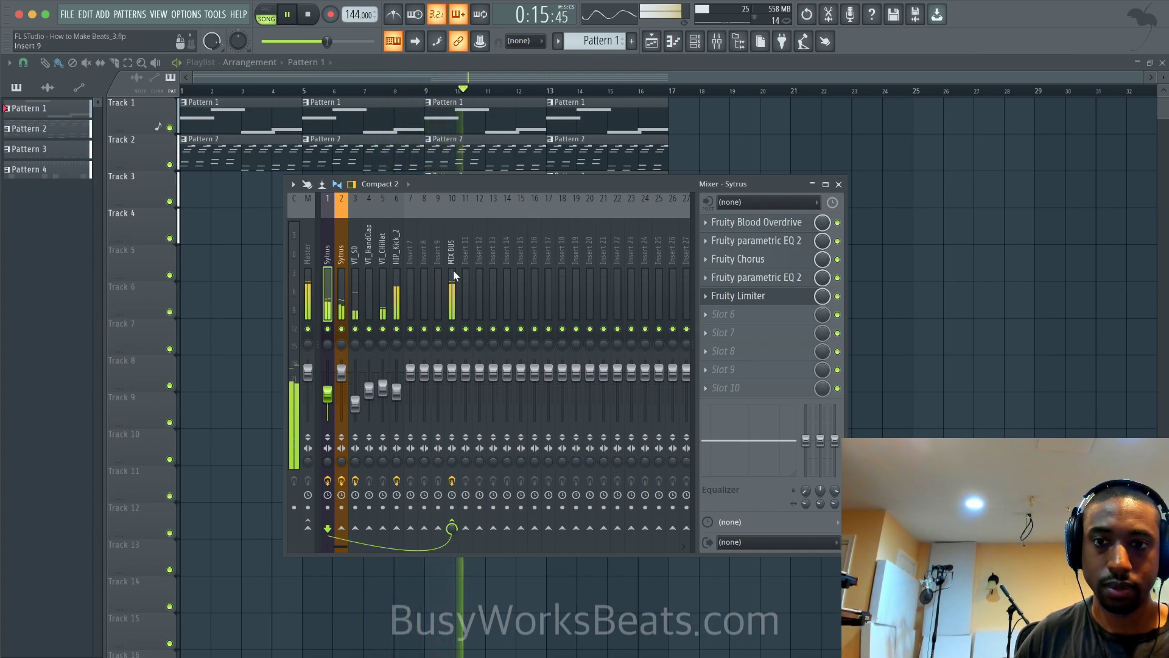
pyautogui.hscroll(5, 574, 244)
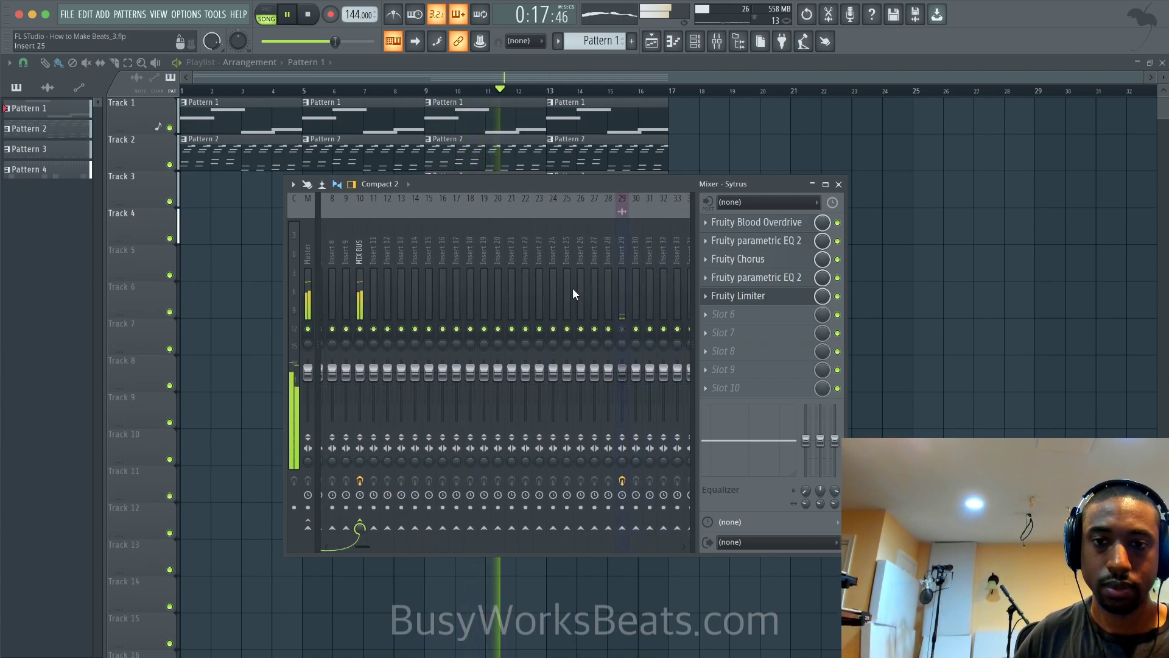
pyautogui.hscroll(-5, 572, 293)
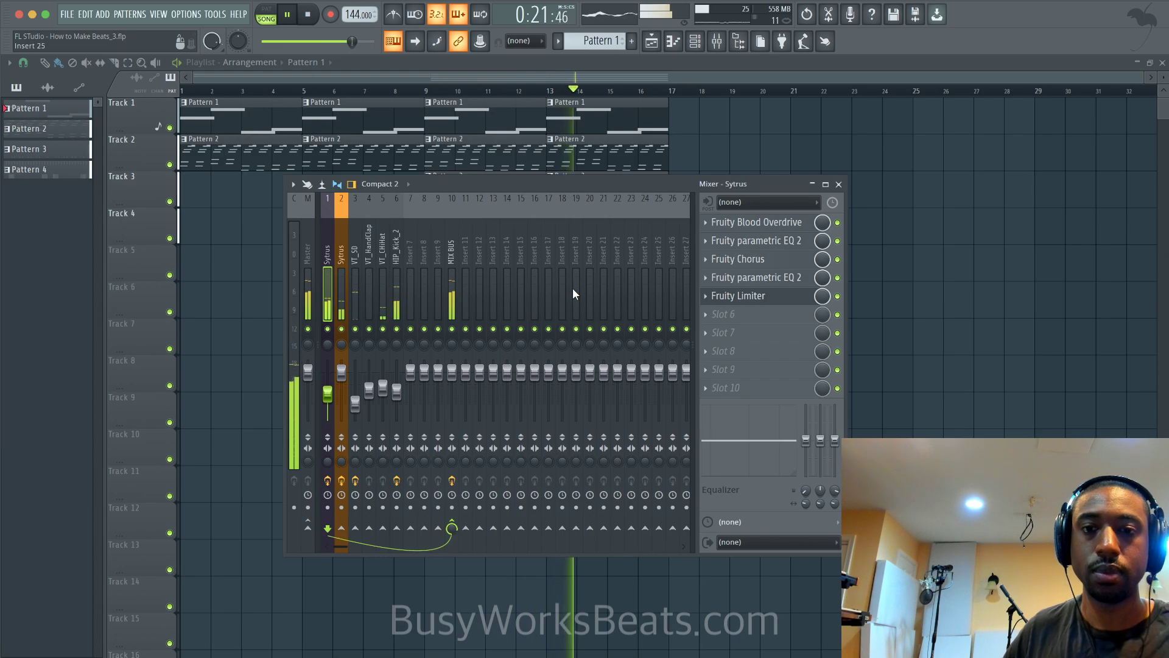
pyautogui.click(454, 292)
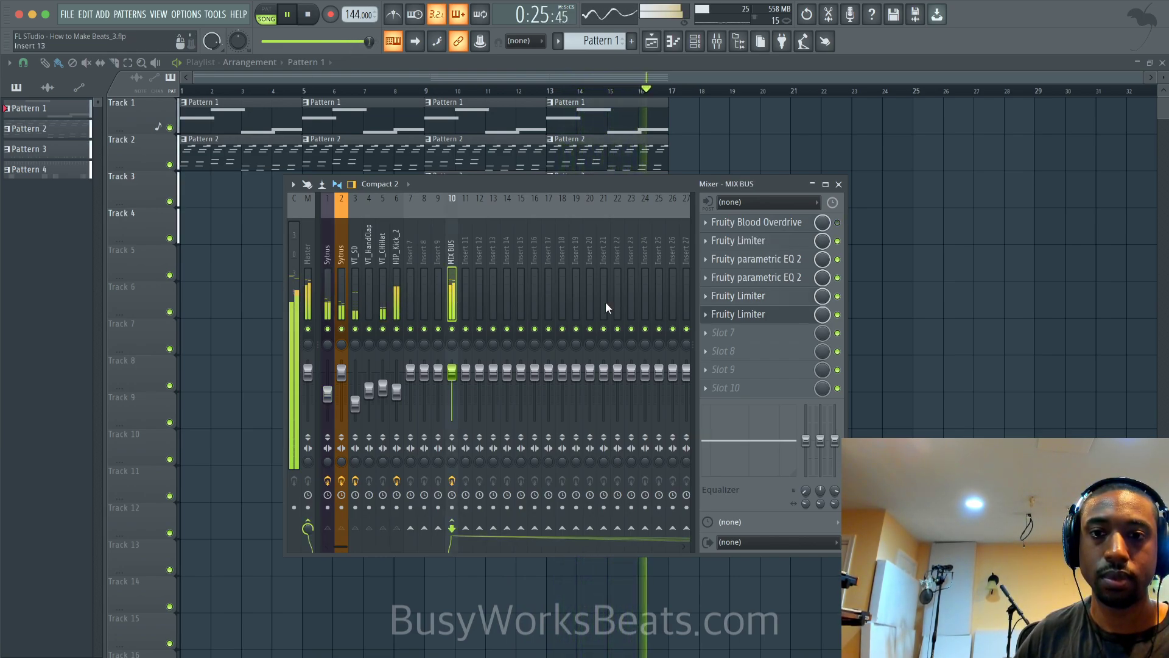
pyautogui.click(763, 313)
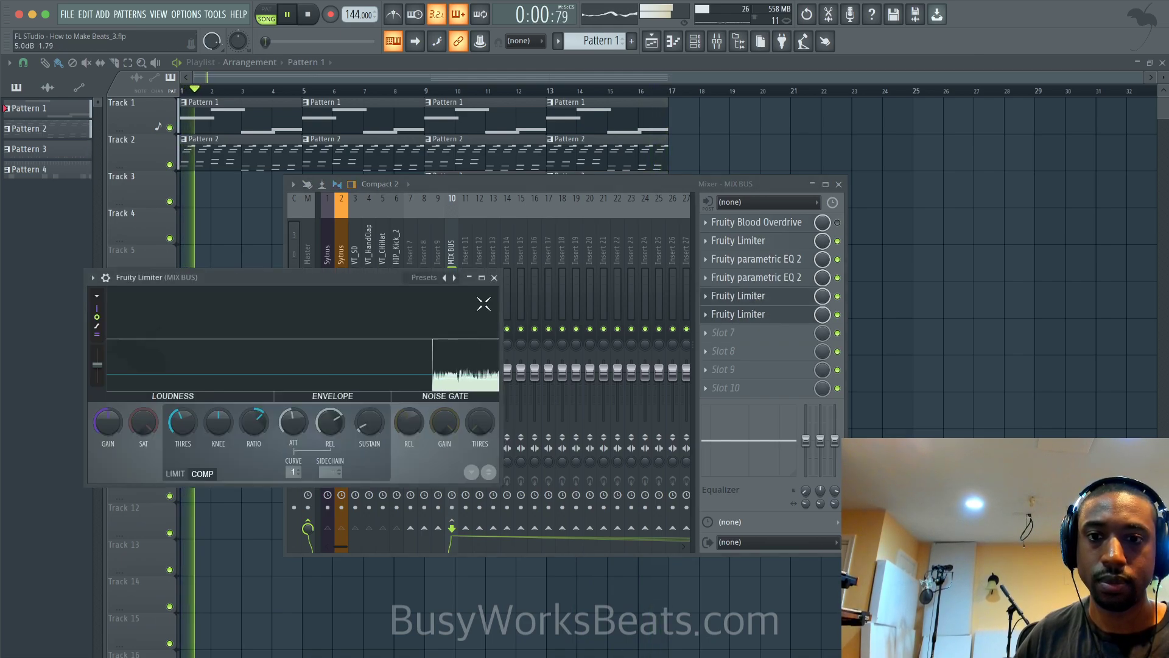
pyautogui.click(494, 277)
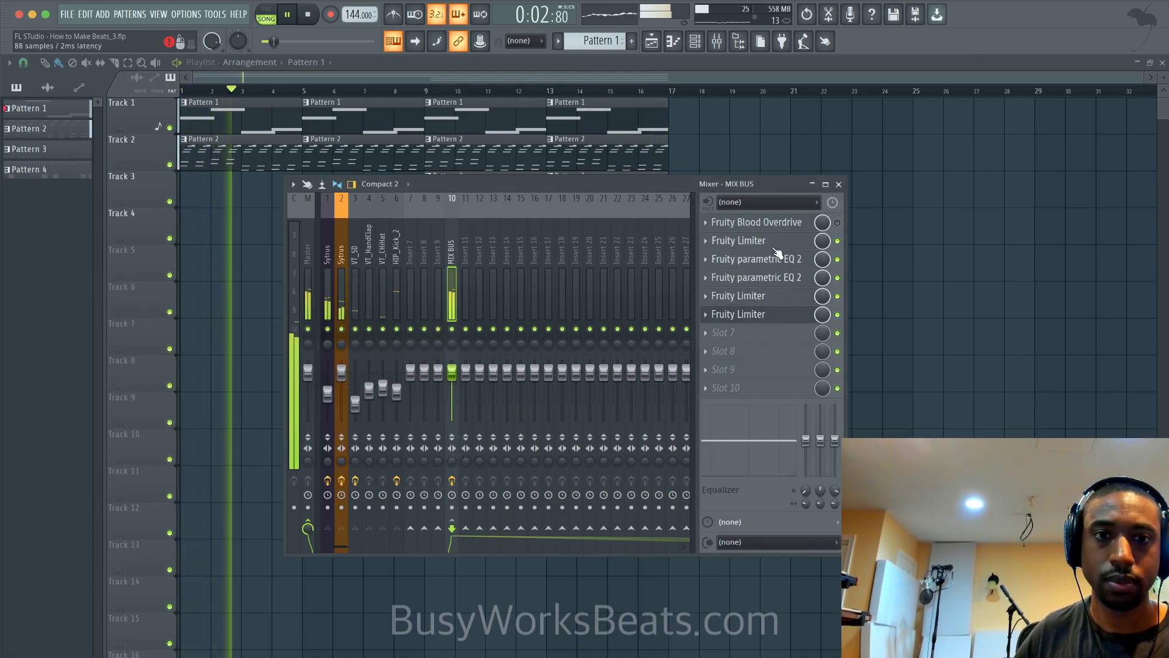
# - Lower the first Sytrus track's volume to 44%, and slightly raise the gain and saturation of the MIX BUS's last Fruity Limiter
pyautogui.click(328, 313)
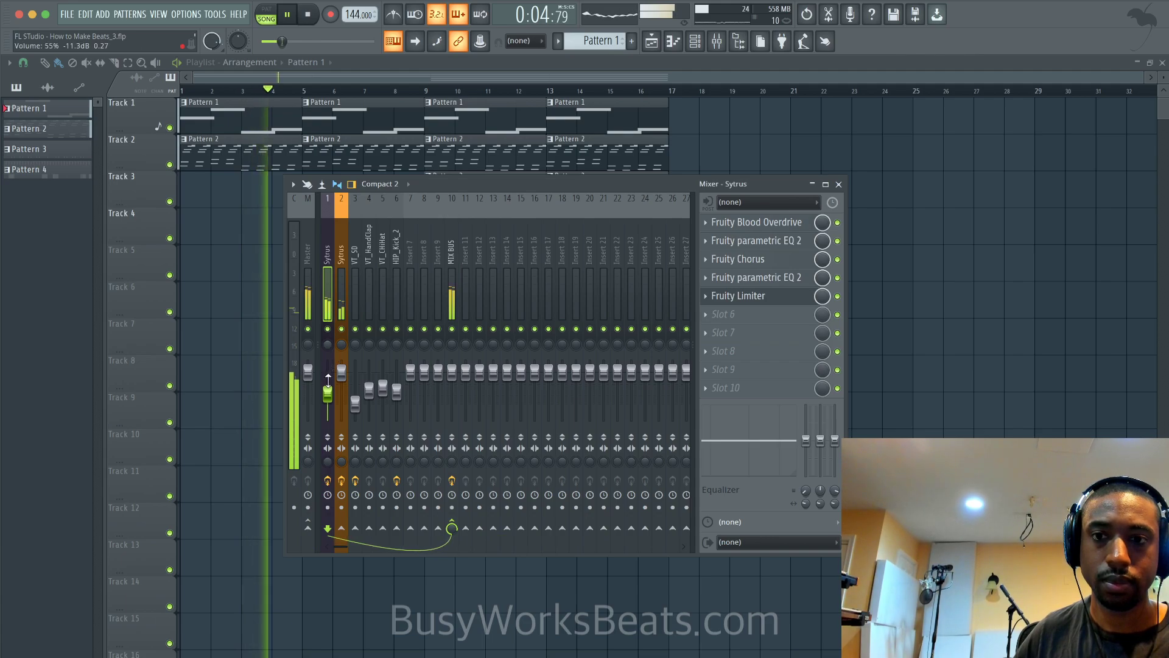
pyautogui.moveTo(328, 393); pyautogui.dragTo(328, 399)
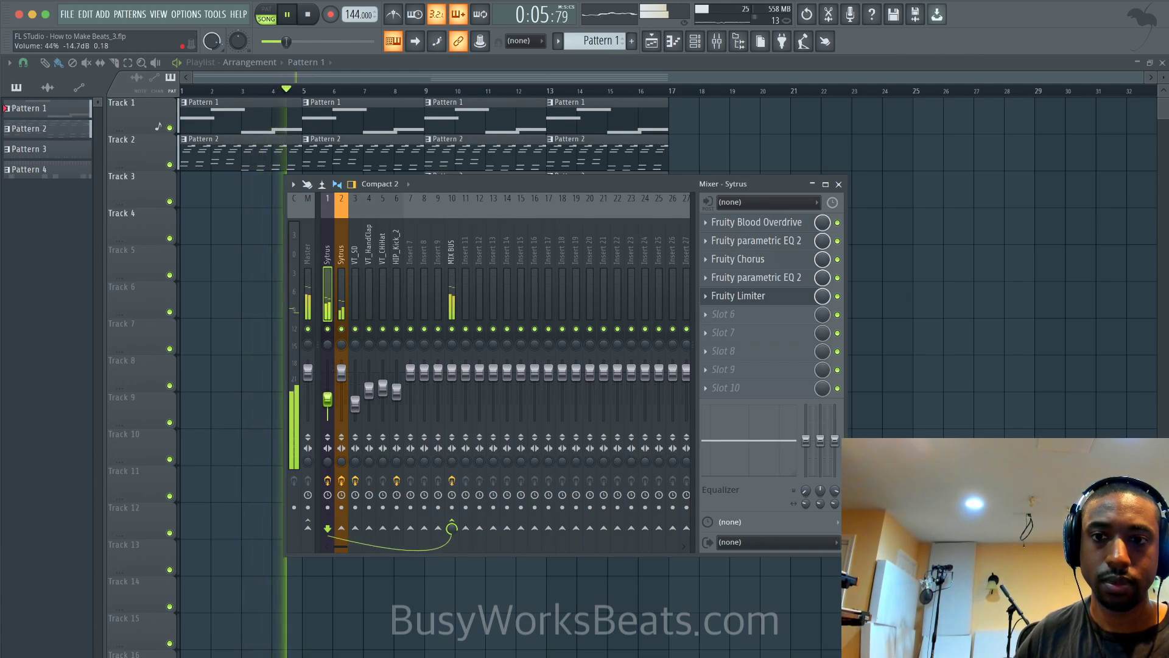
pyautogui.click(452, 299)
pyautogui.click(758, 315)
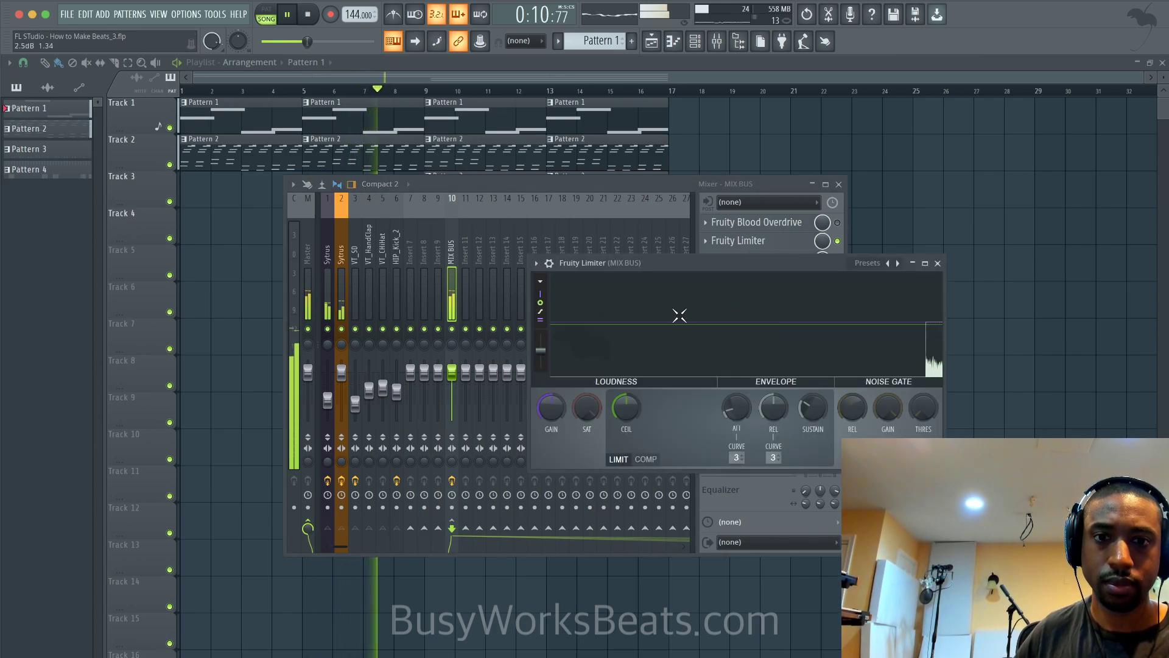
pyautogui.moveTo(557, 405); pyautogui.dragTo(555, 407)
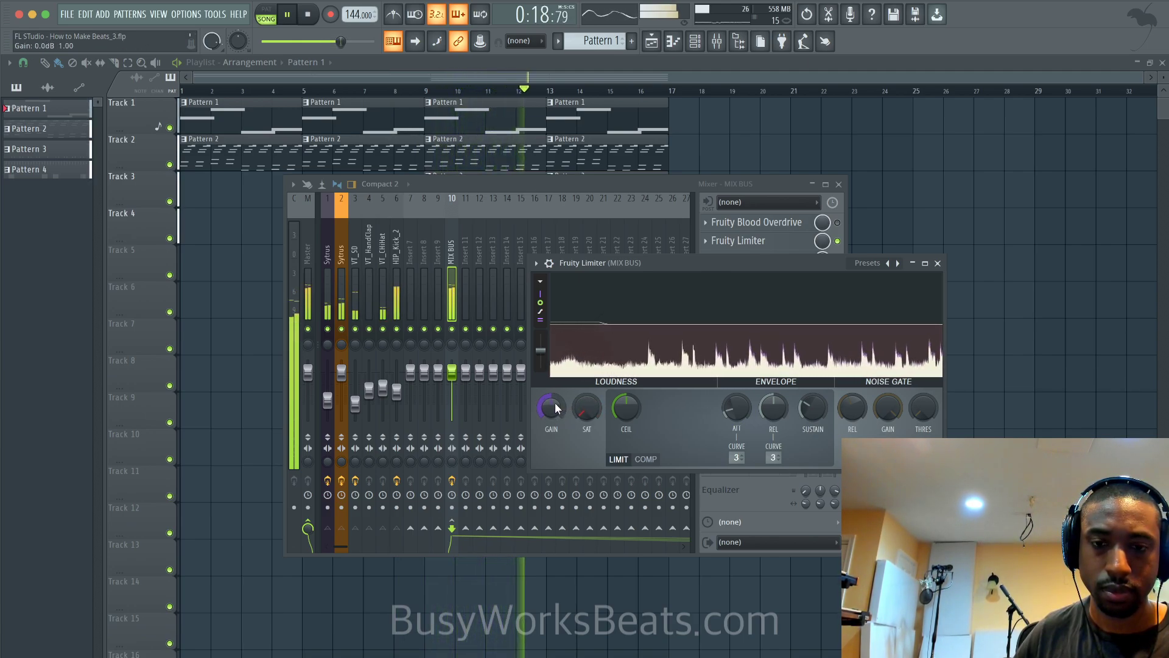
pyautogui.moveTo(555, 402); pyautogui.dragTo(554, 393)
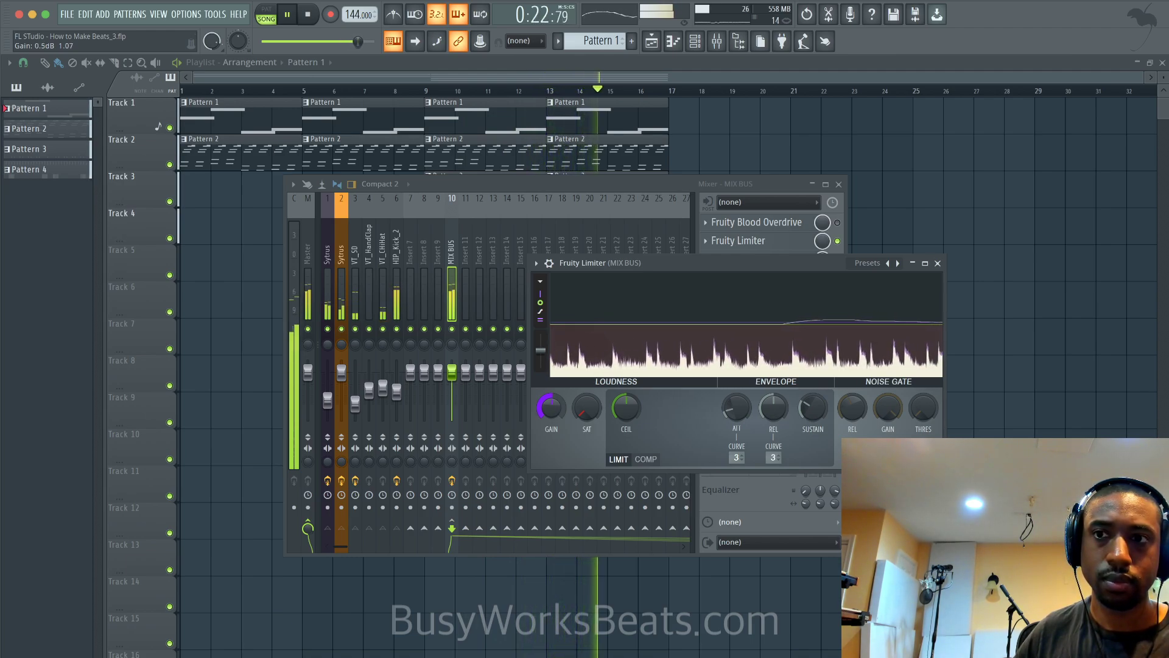
pyautogui.moveTo(598, 414); pyautogui.dragTo(598, 390)
pyautogui.click(938, 263)
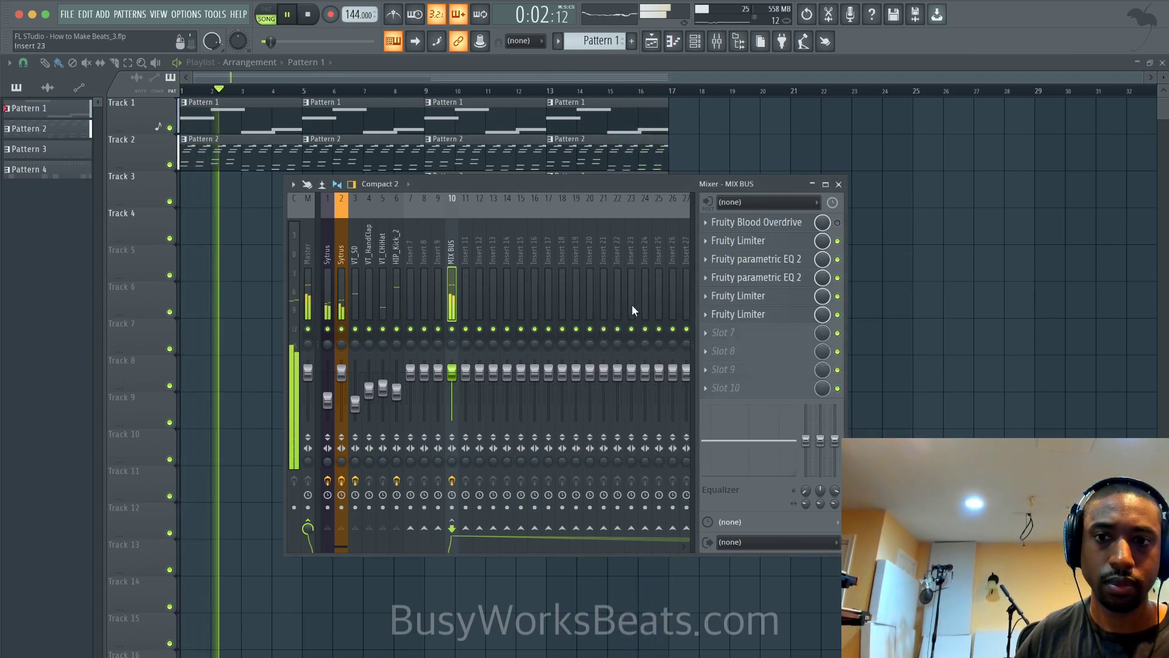
# - Add Fruity Parametric EQ 2 to the first Sytrus track's slot 6, and cut its three lowest bands, with band 1 at about -7.2 dB
pyautogui.click(337, 273)
pyautogui.click(371, 269)
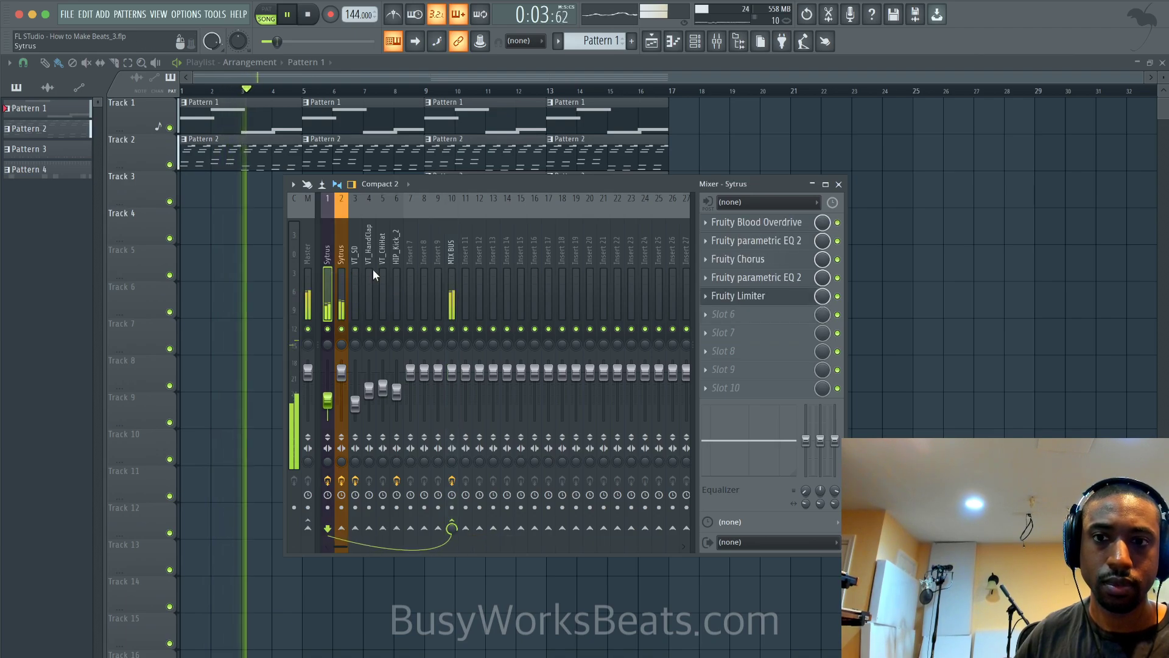
pyautogui.click(753, 312)
pyautogui.click(265, 314)
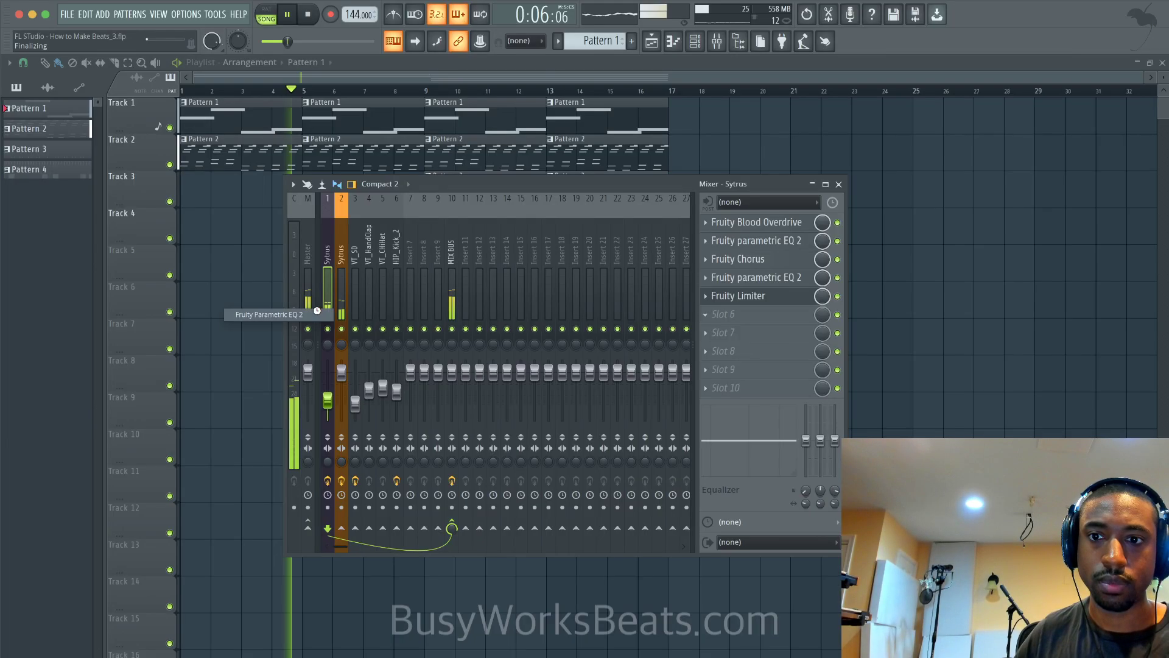
pyautogui.moveTo(192, 267); pyautogui.dragTo(192, 246)
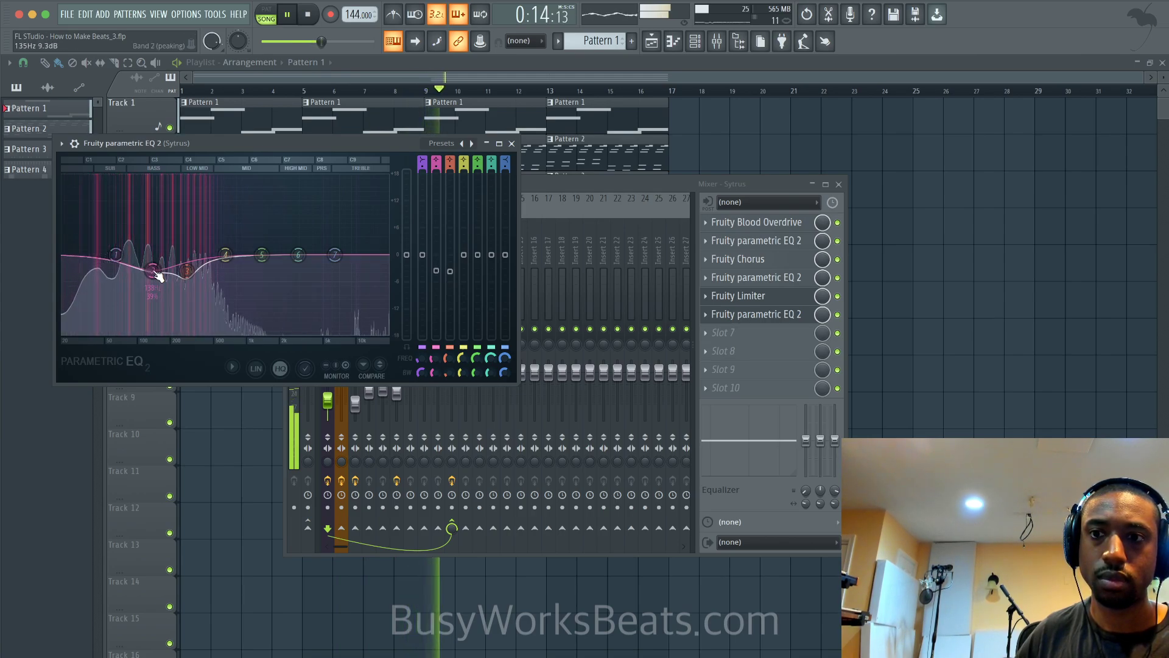
pyautogui.moveTo(154, 272); pyautogui.dragTo(115, 286)
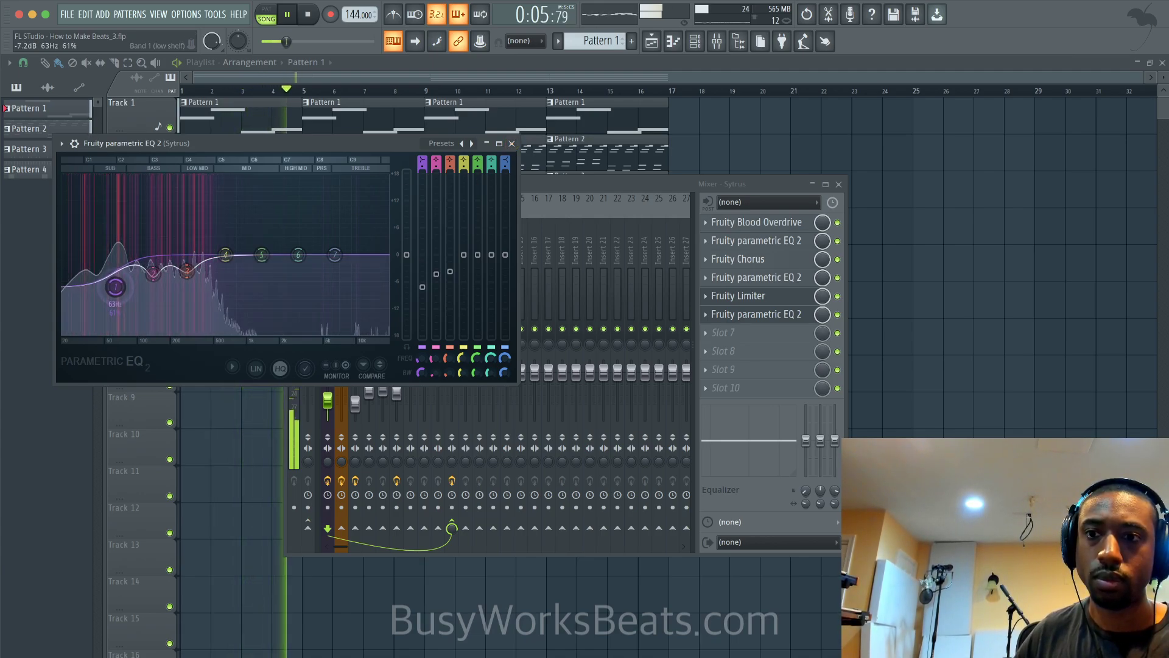
pyautogui.click(512, 143)
# - Set the first Sytrus track's volume to 53%, and audition the opening while checking both Sytrus tracks' effects
pyautogui.moveTo(328, 401); pyautogui.dragTo(328, 399)
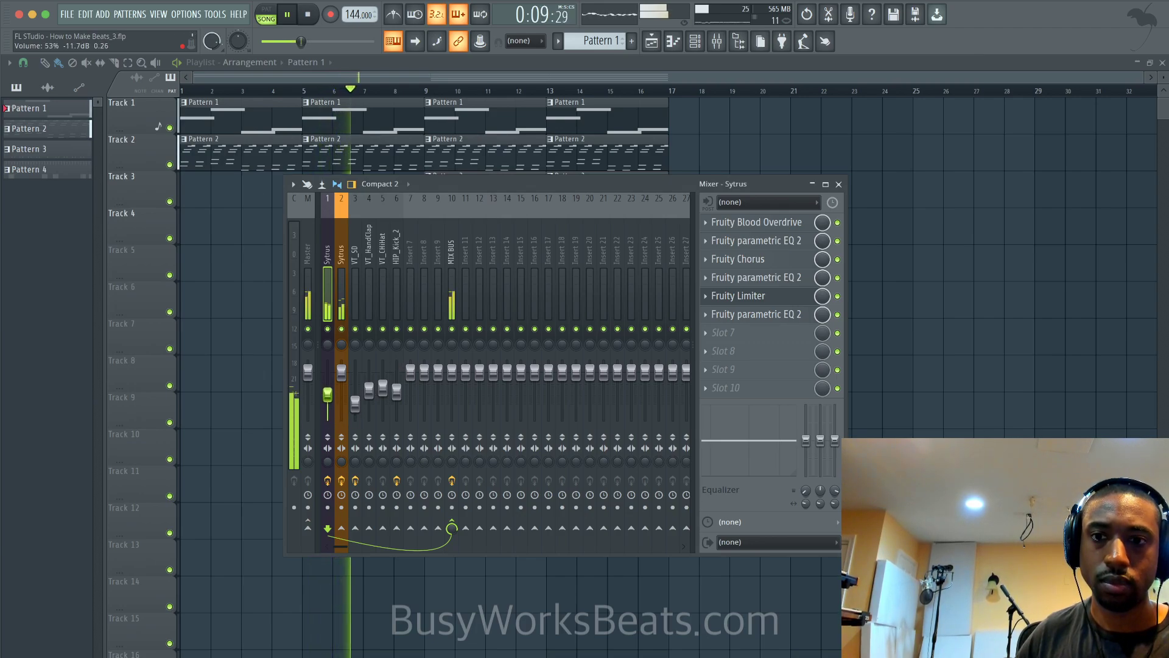
pyautogui.scroll(-5, 508, 306)
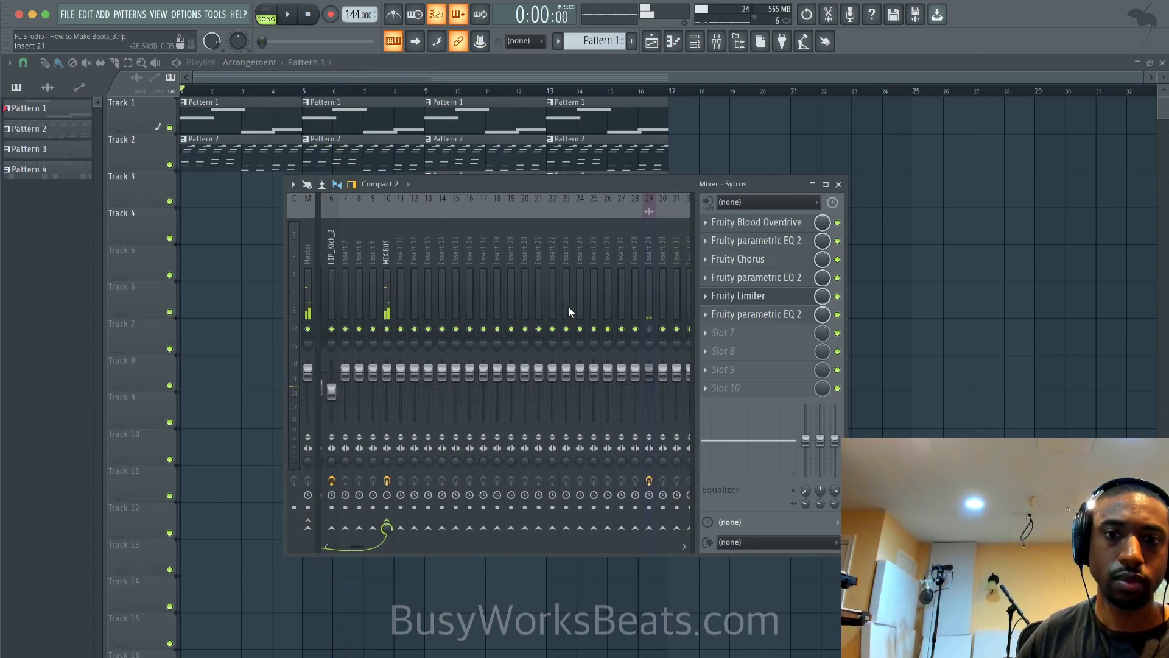
pyautogui.scroll(5, 485, 244)
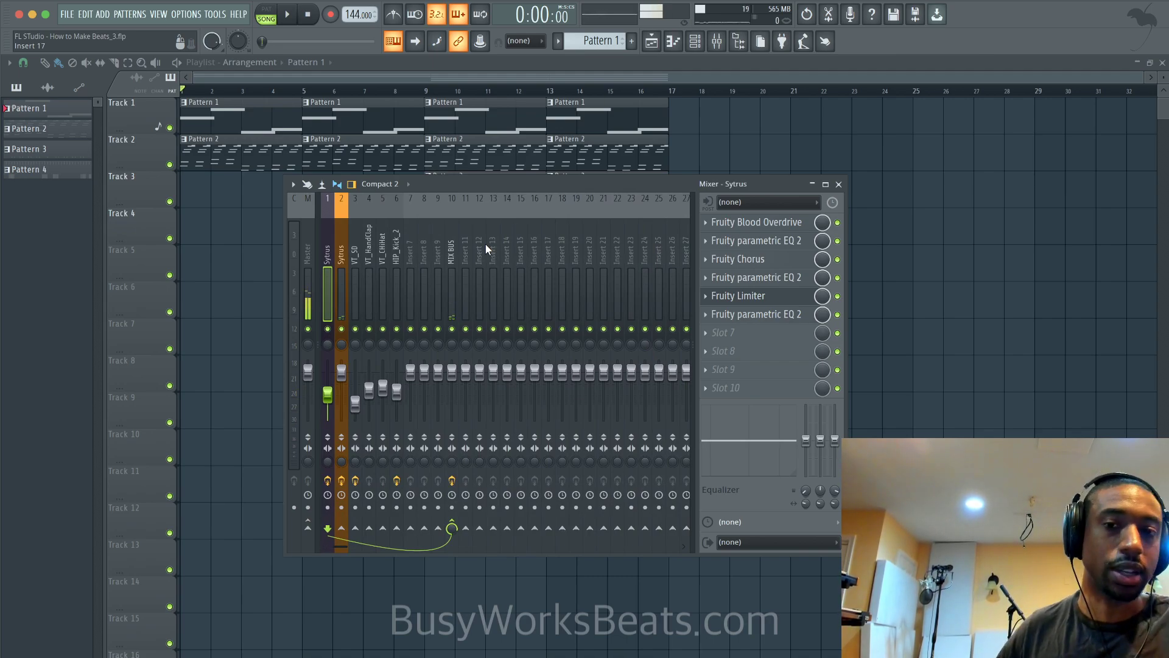
pyautogui.press('space')
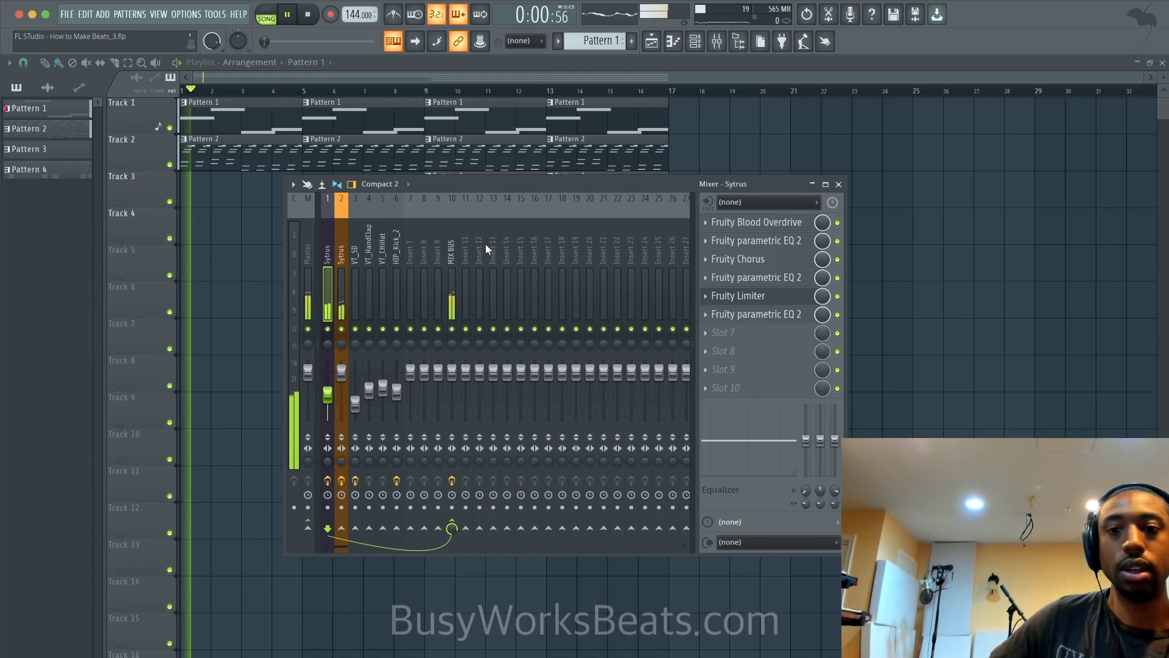
pyautogui.press('space')
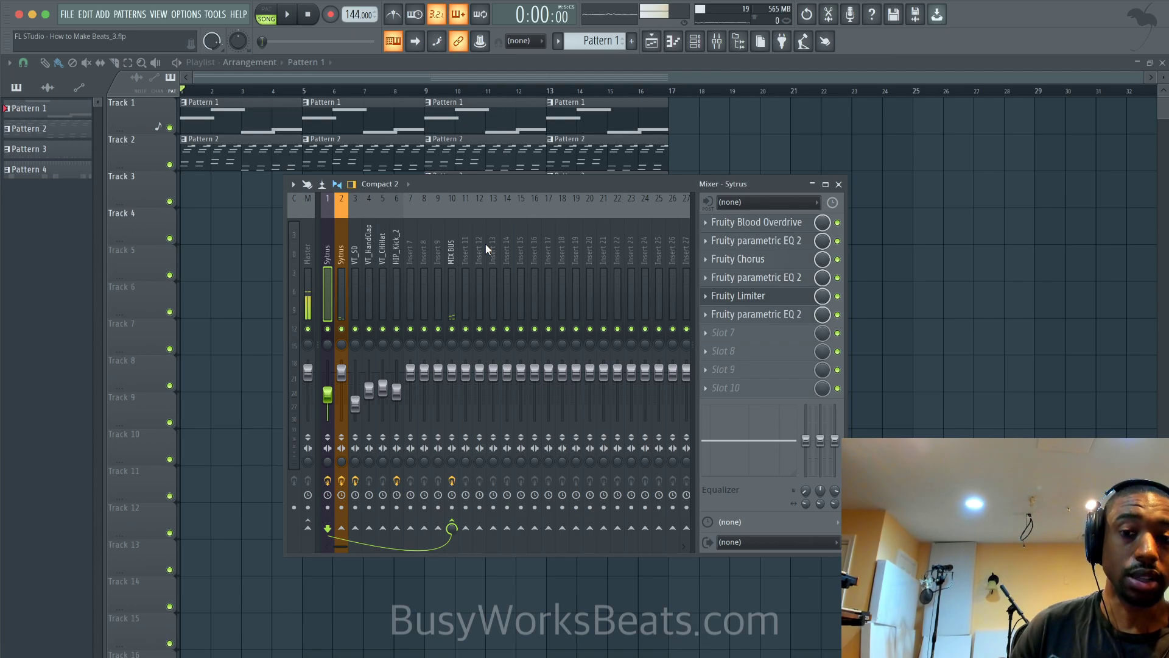
pyautogui.click(348, 261)
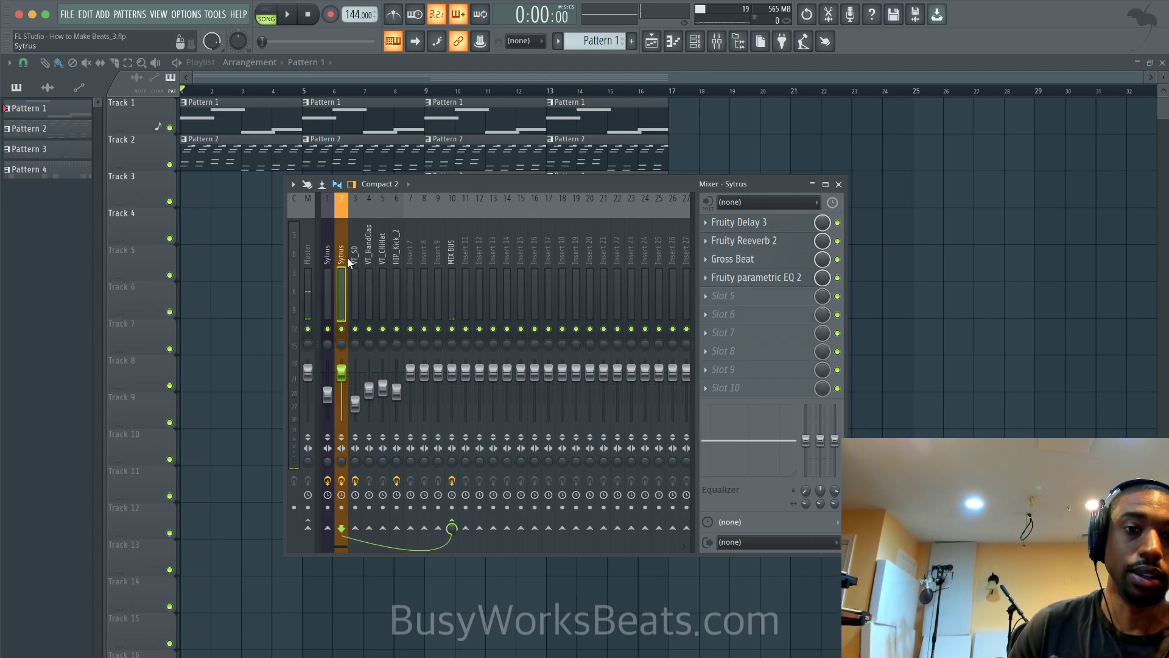
pyautogui.click(329, 258)
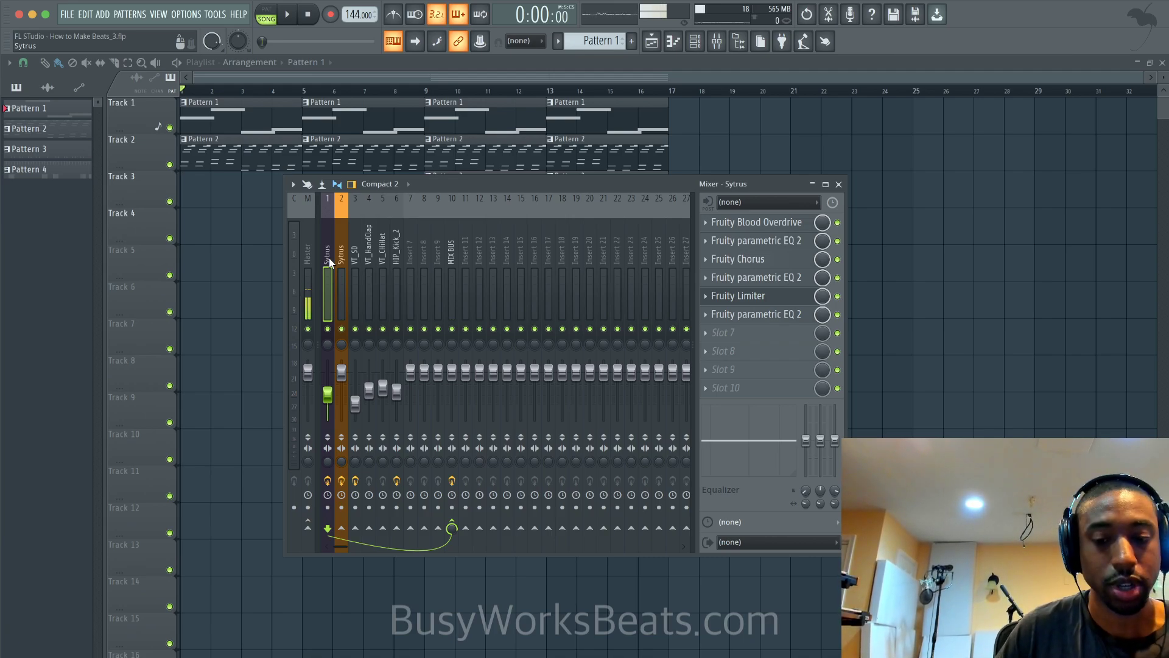
# - Restart playback and set the gain of the MIX BUS's first Fruity Limiter to about 2.3 dB
pyautogui.press('space')
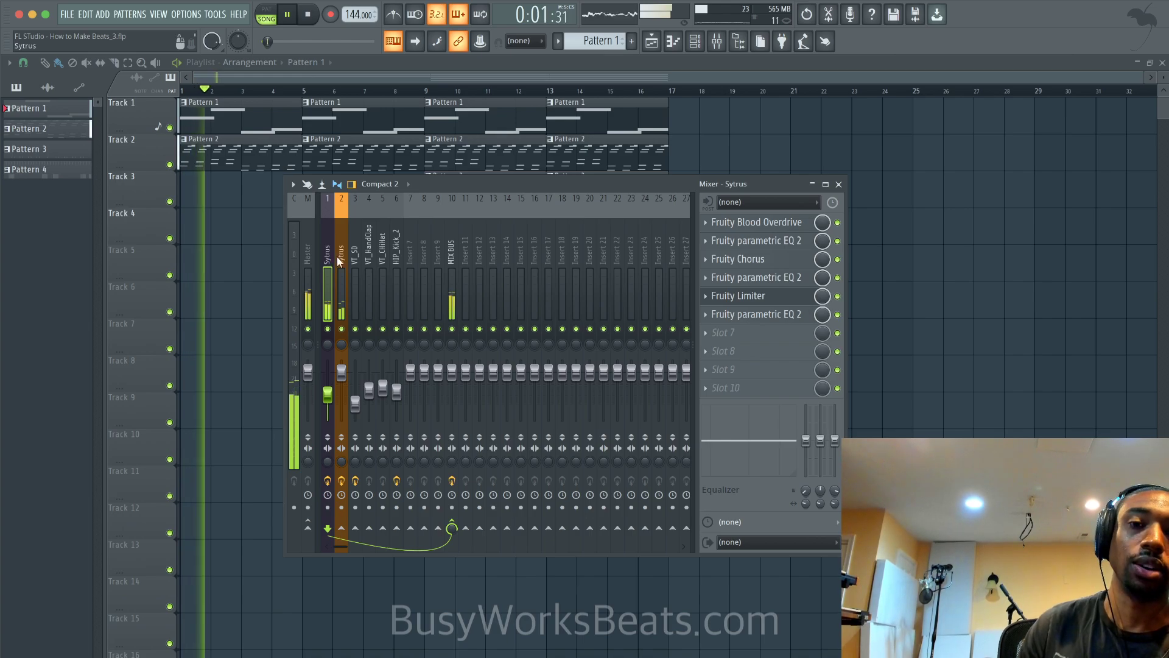
pyautogui.click(451, 256)
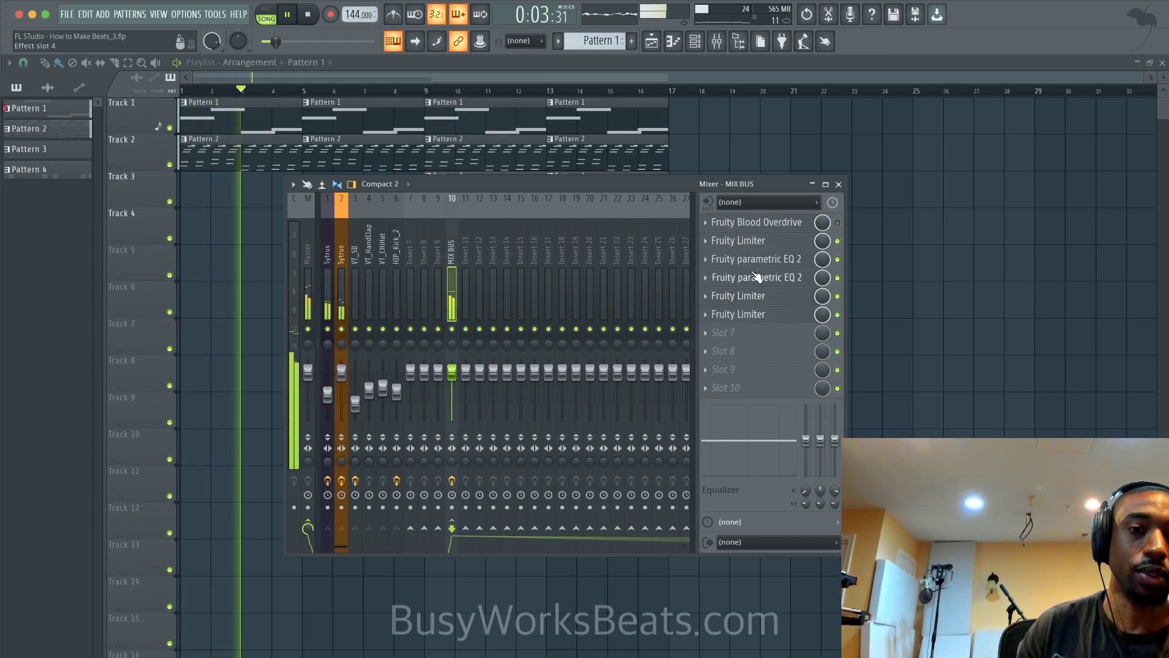
pyautogui.click(738, 241)
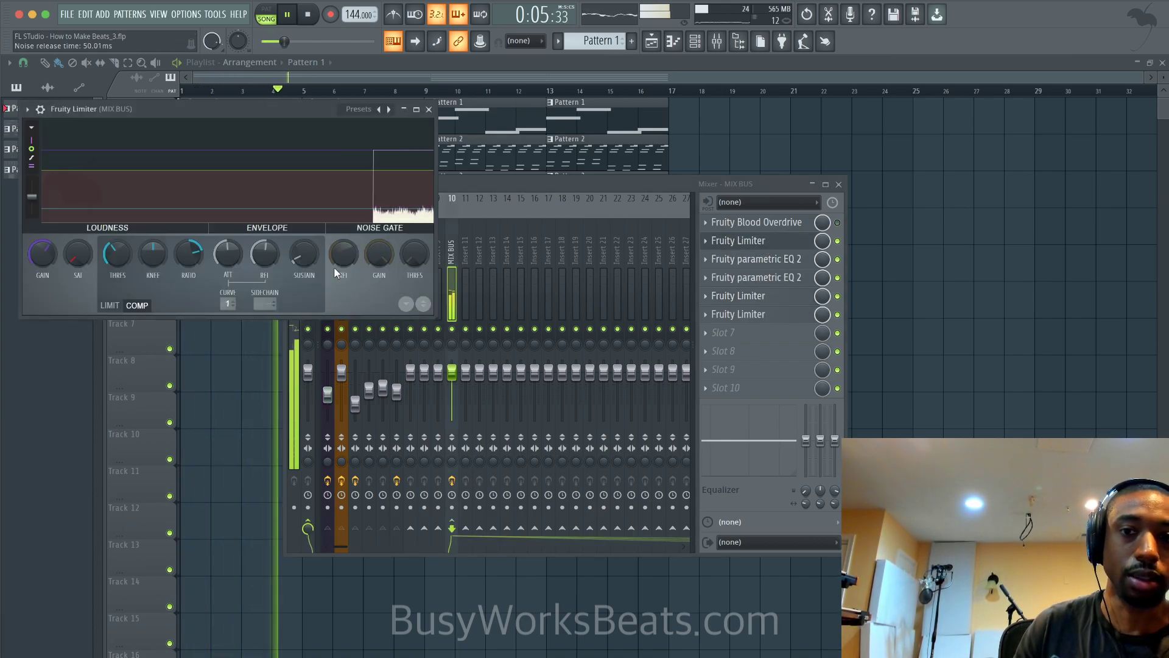
pyautogui.moveTo(44, 259); pyautogui.dragTo(48, 269)
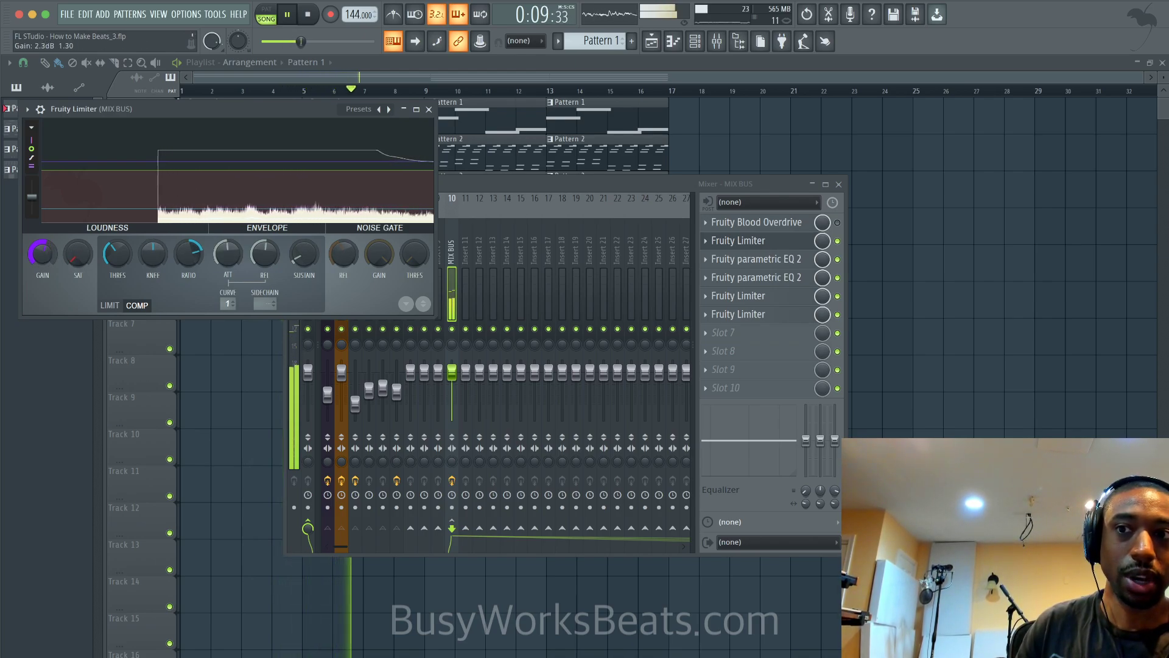
pyautogui.click(429, 109)
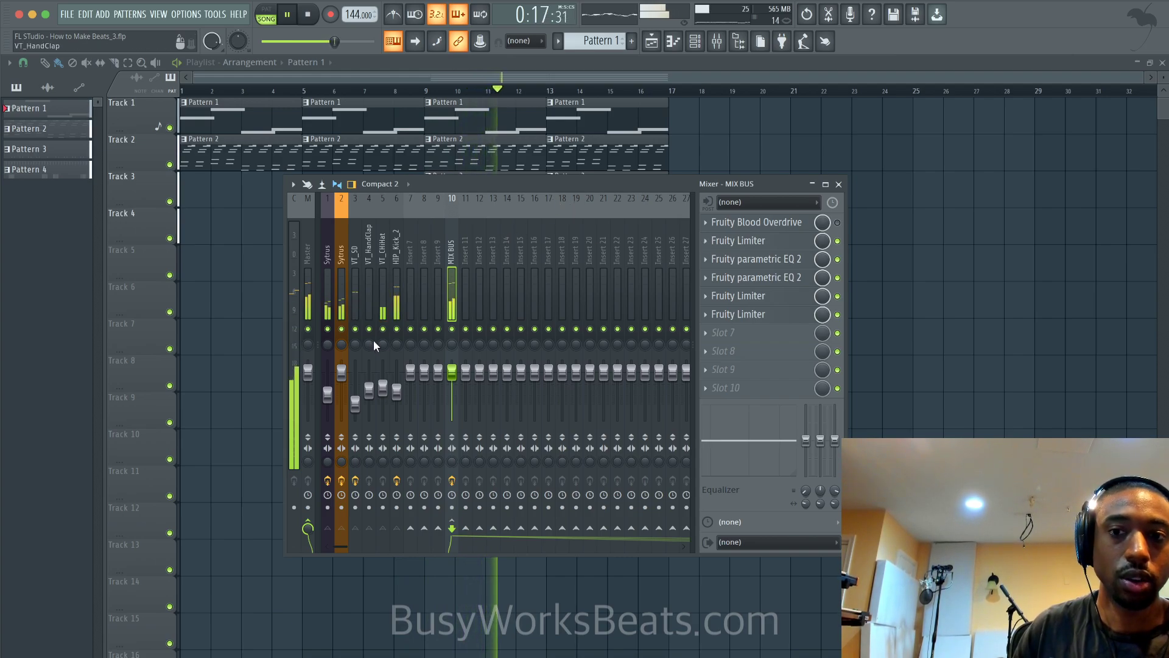
# - Raise the VT_CHiHat mixer track to the default fader level, and stop playback
pyautogui.moveTo(383, 390); pyautogui.dragTo(383, 372)
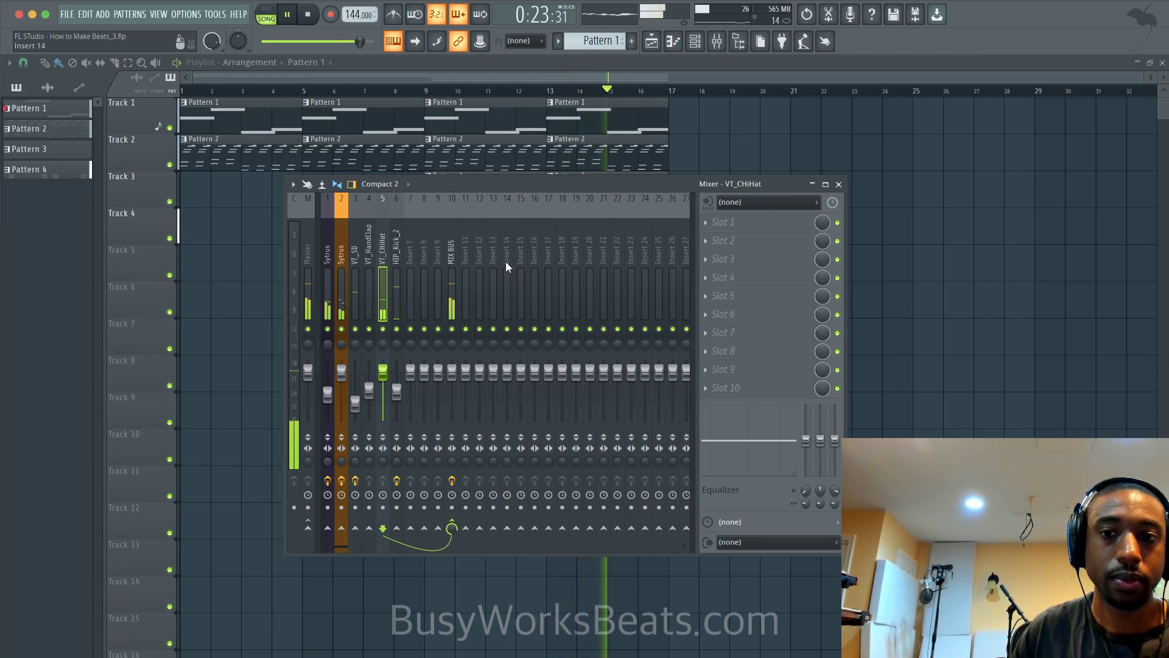
pyautogui.scroll(-5, 504, 261)
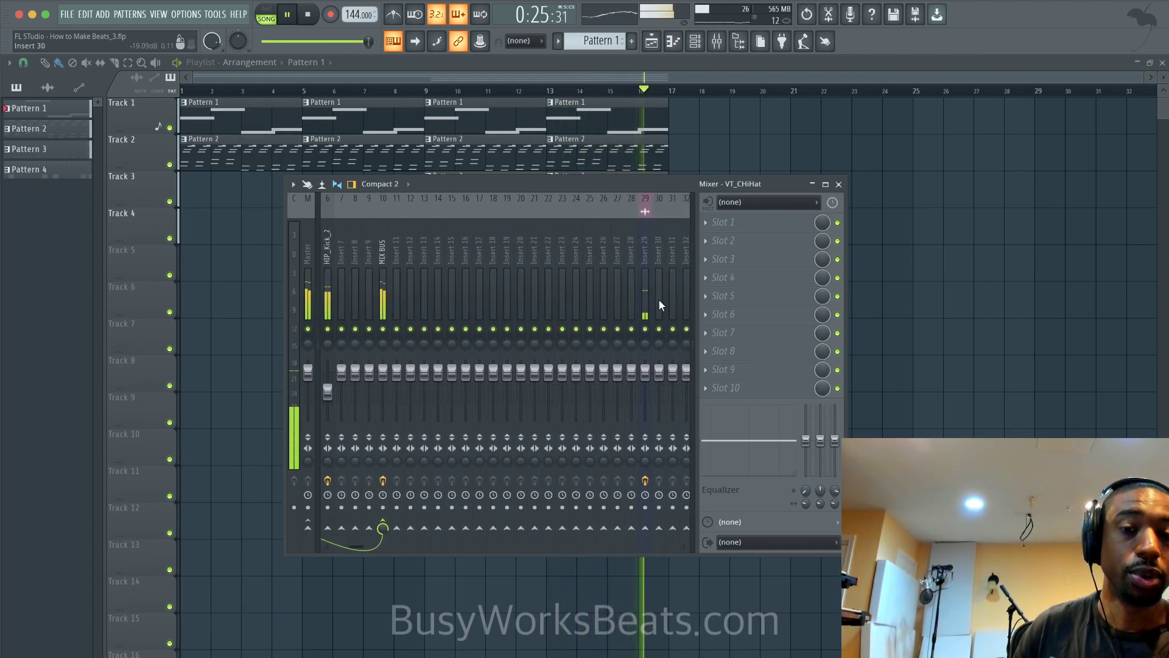
pyautogui.press('space')
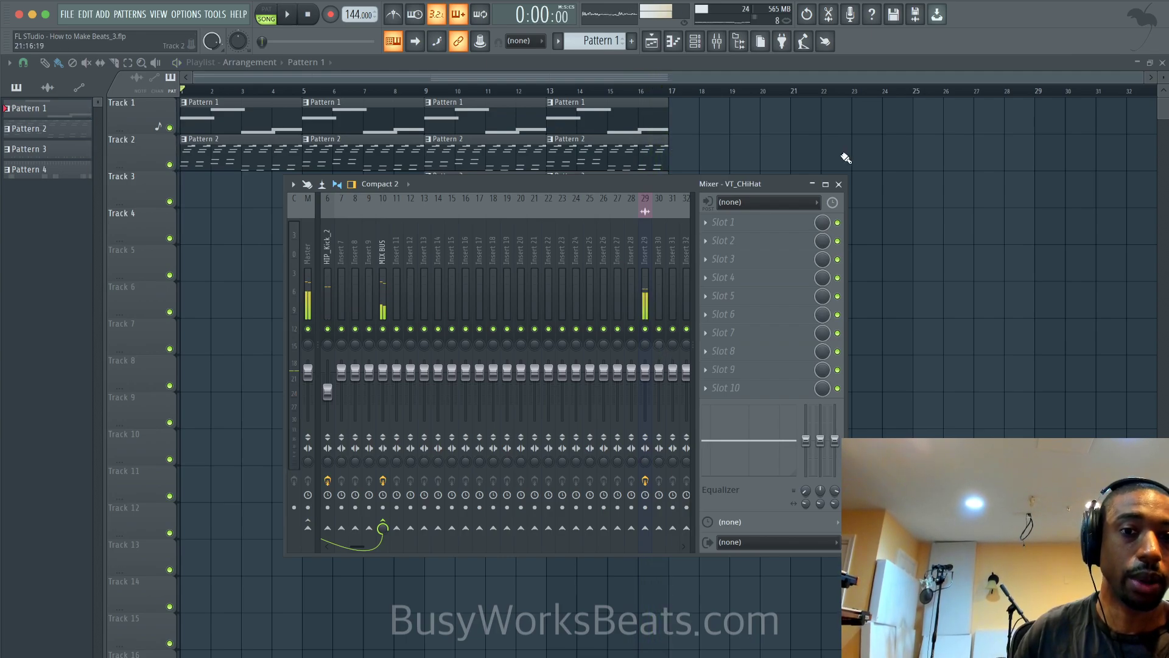
# - Close the mixer and save the project
pyautogui.scroll(5, 464, 266)
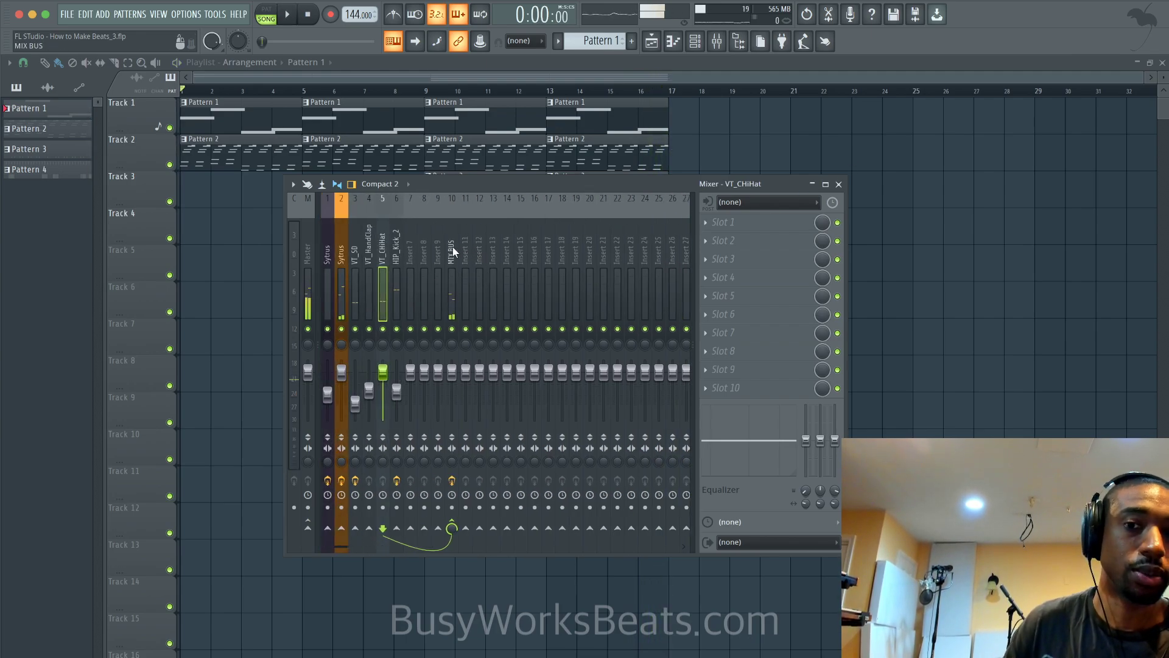
pyautogui.press('F9')
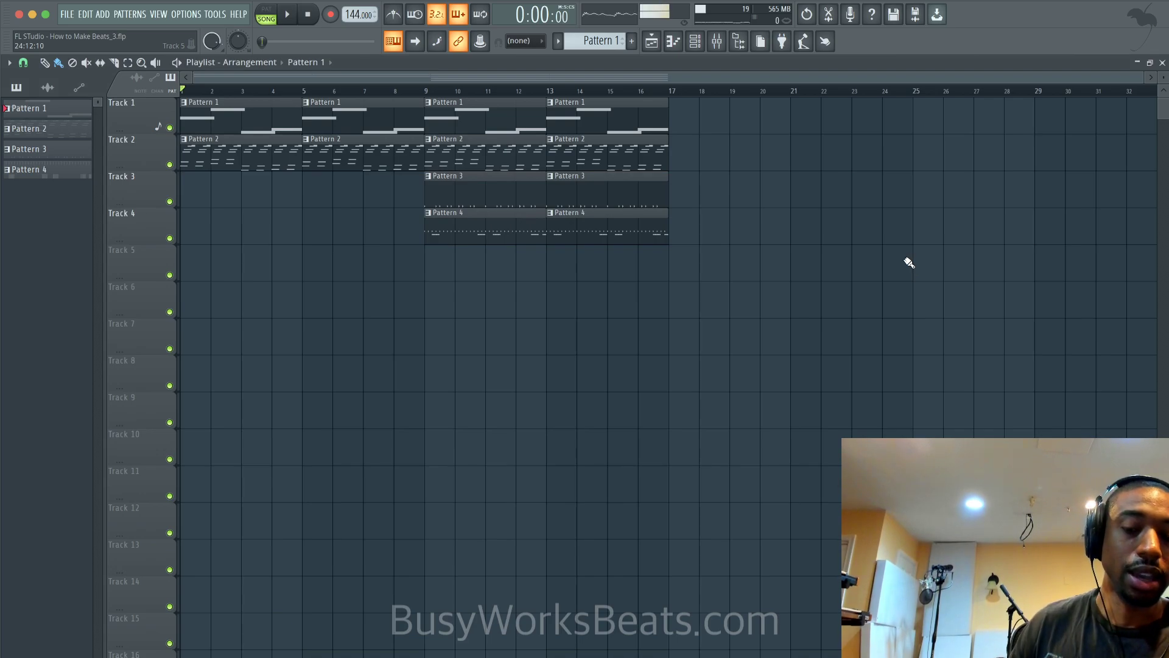
pyautogui.hotkey('ctrl', 's')
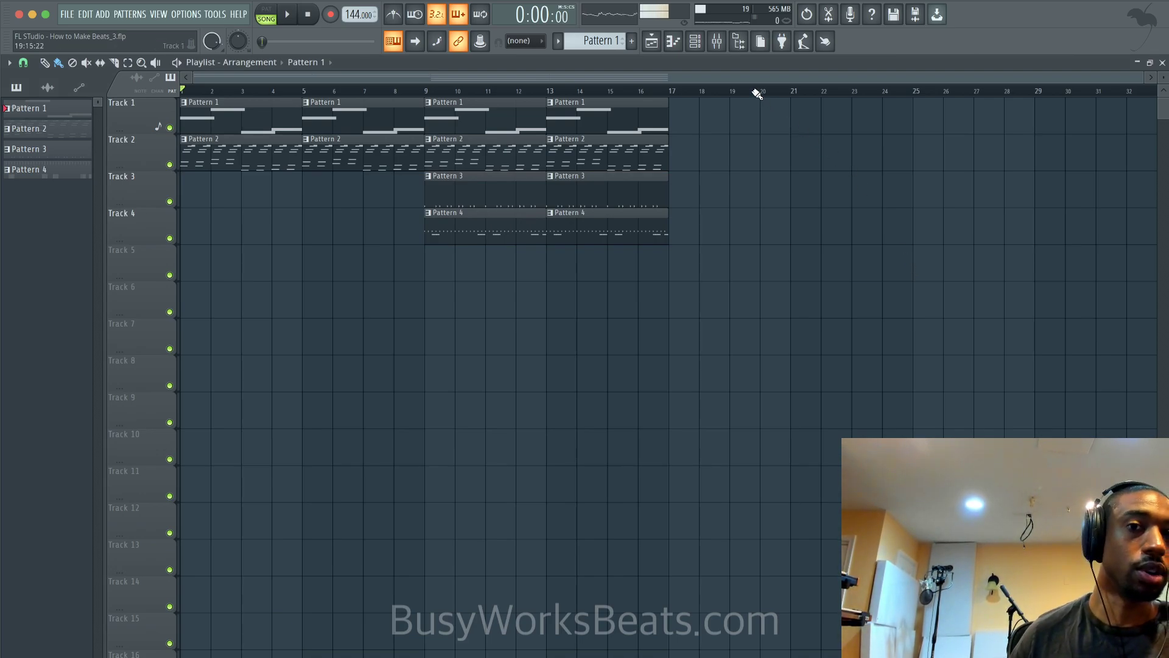